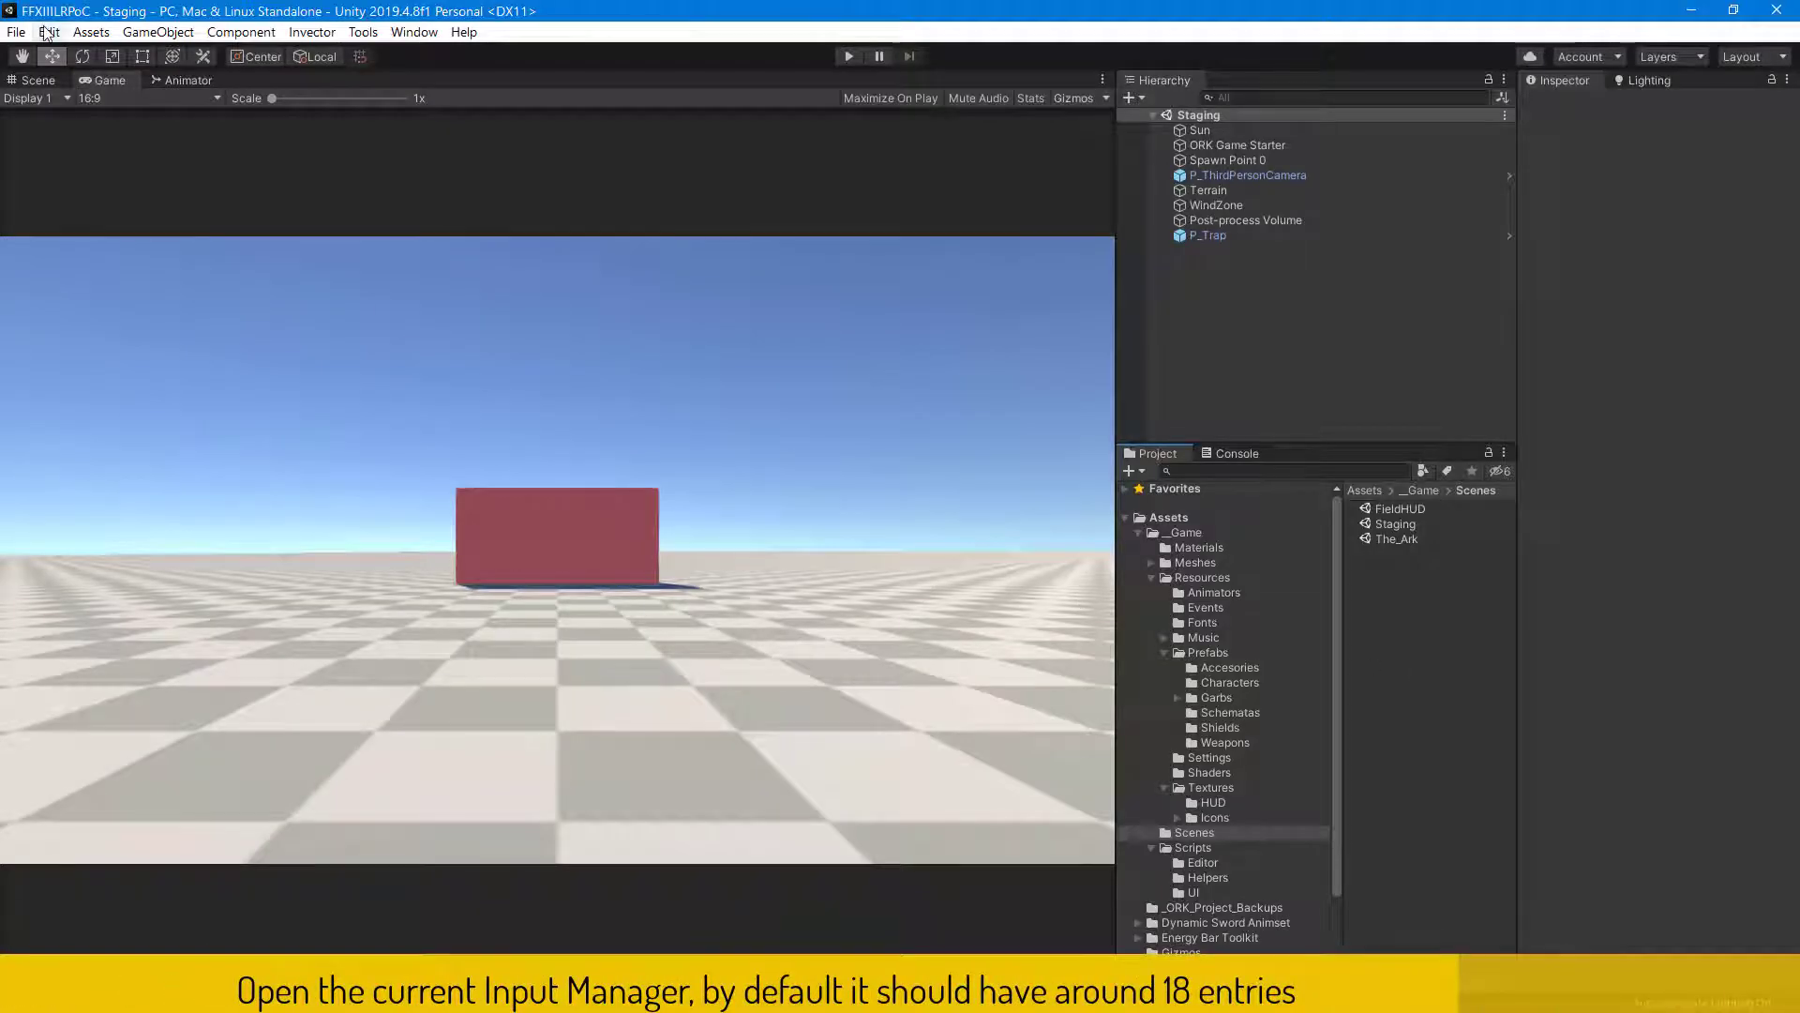
Check that the Input Manager lists 18 axes, then bring up the Assets folder's context menu.
{"action": "left_click", "coordinate": [44, 33]}
{"action": "left_click", "coordinate": [76, 559]}
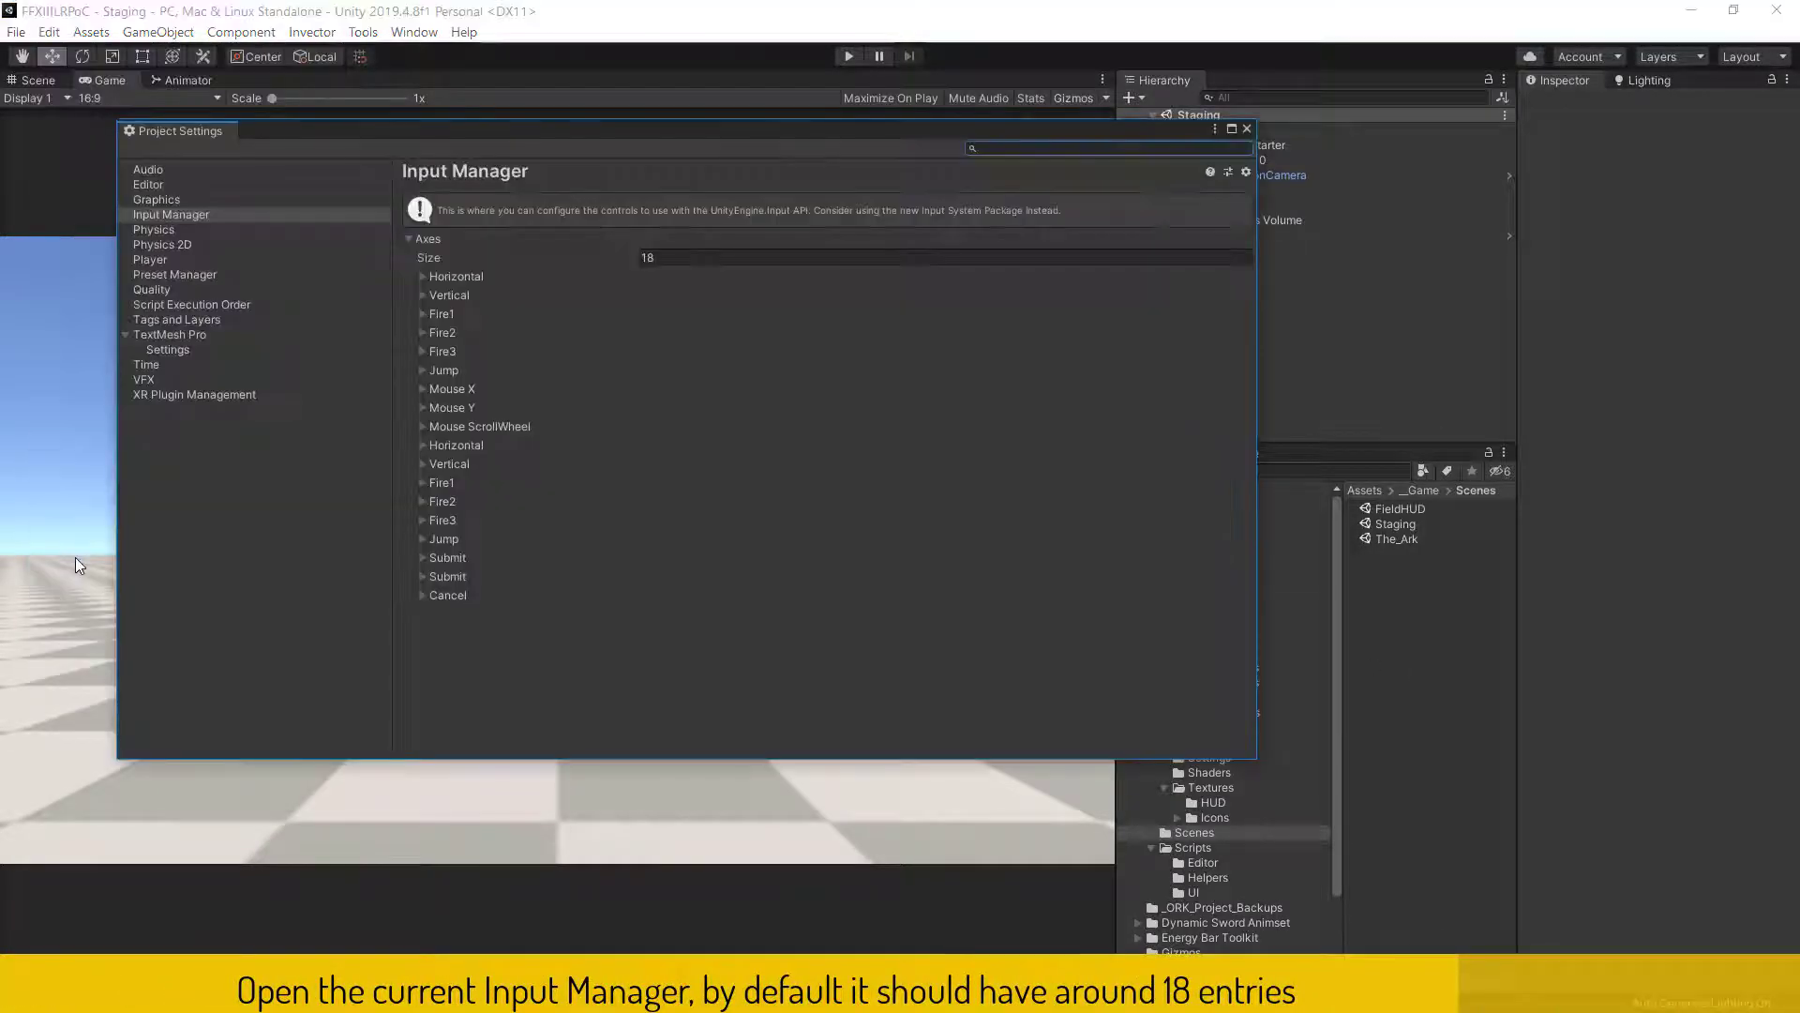
{"action": "left_click", "coordinate": [694, 255]}
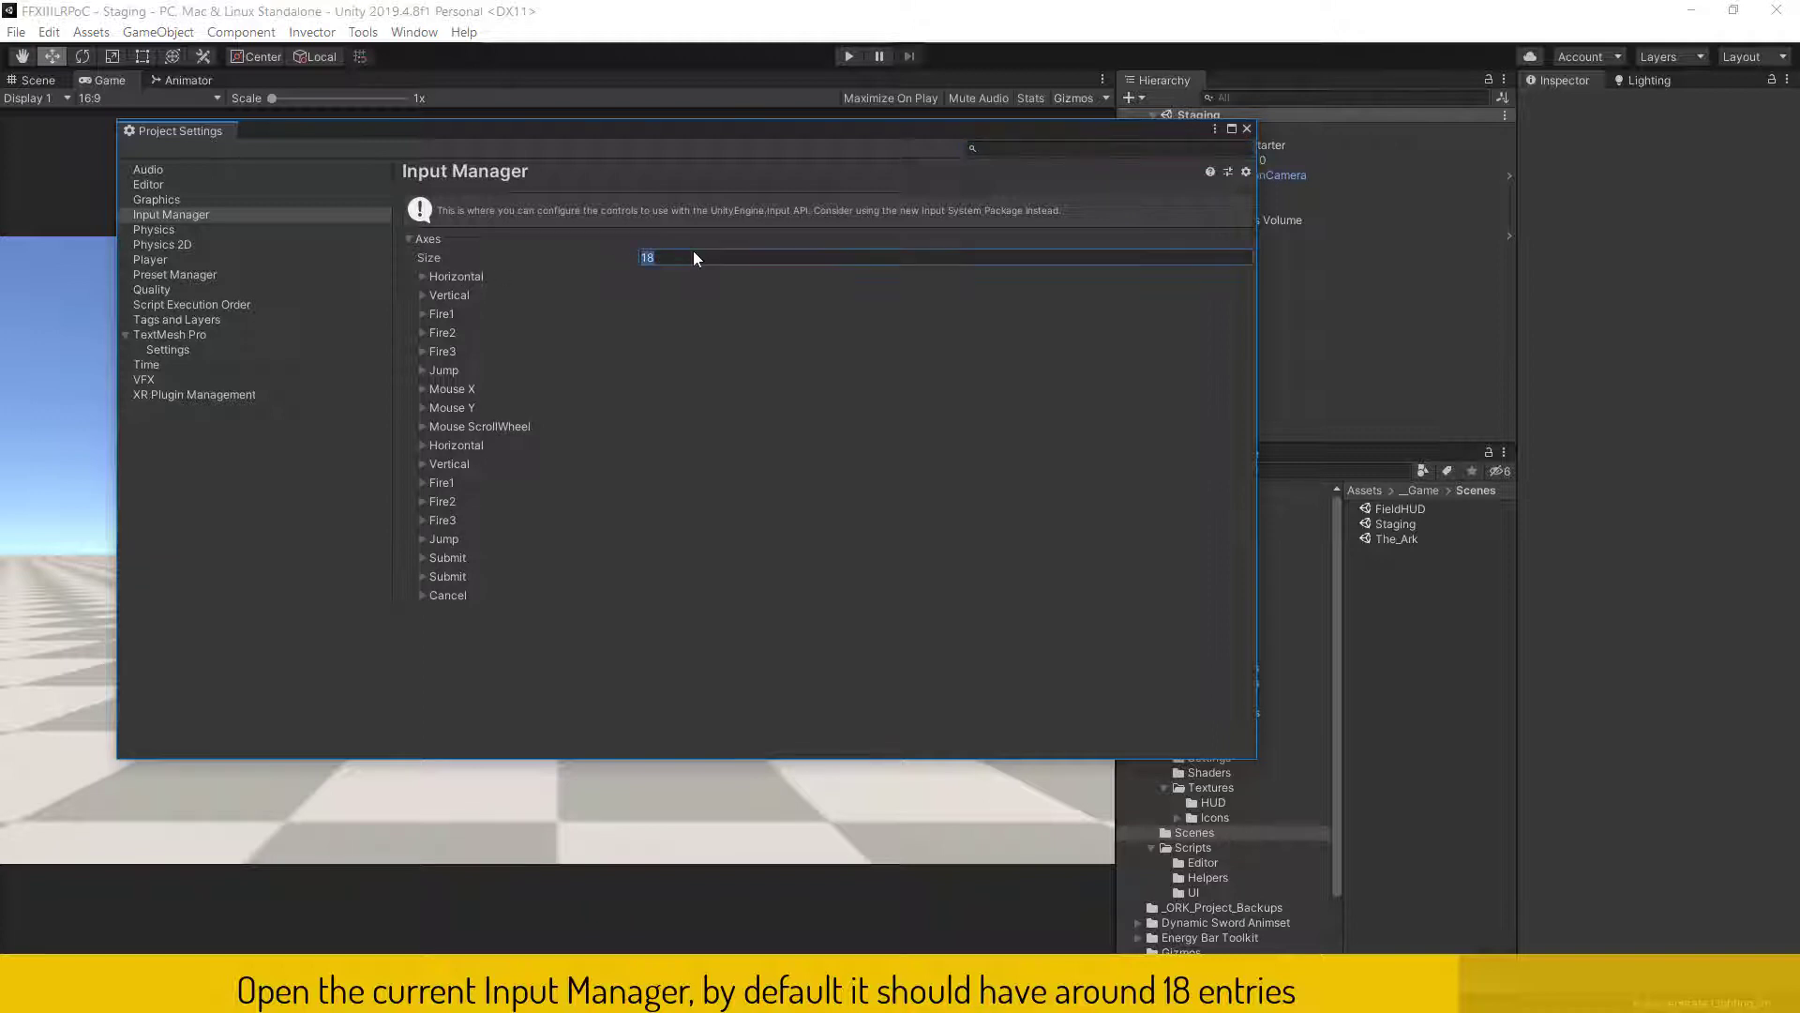
{"action": "left_click", "coordinate": [1248, 129]}
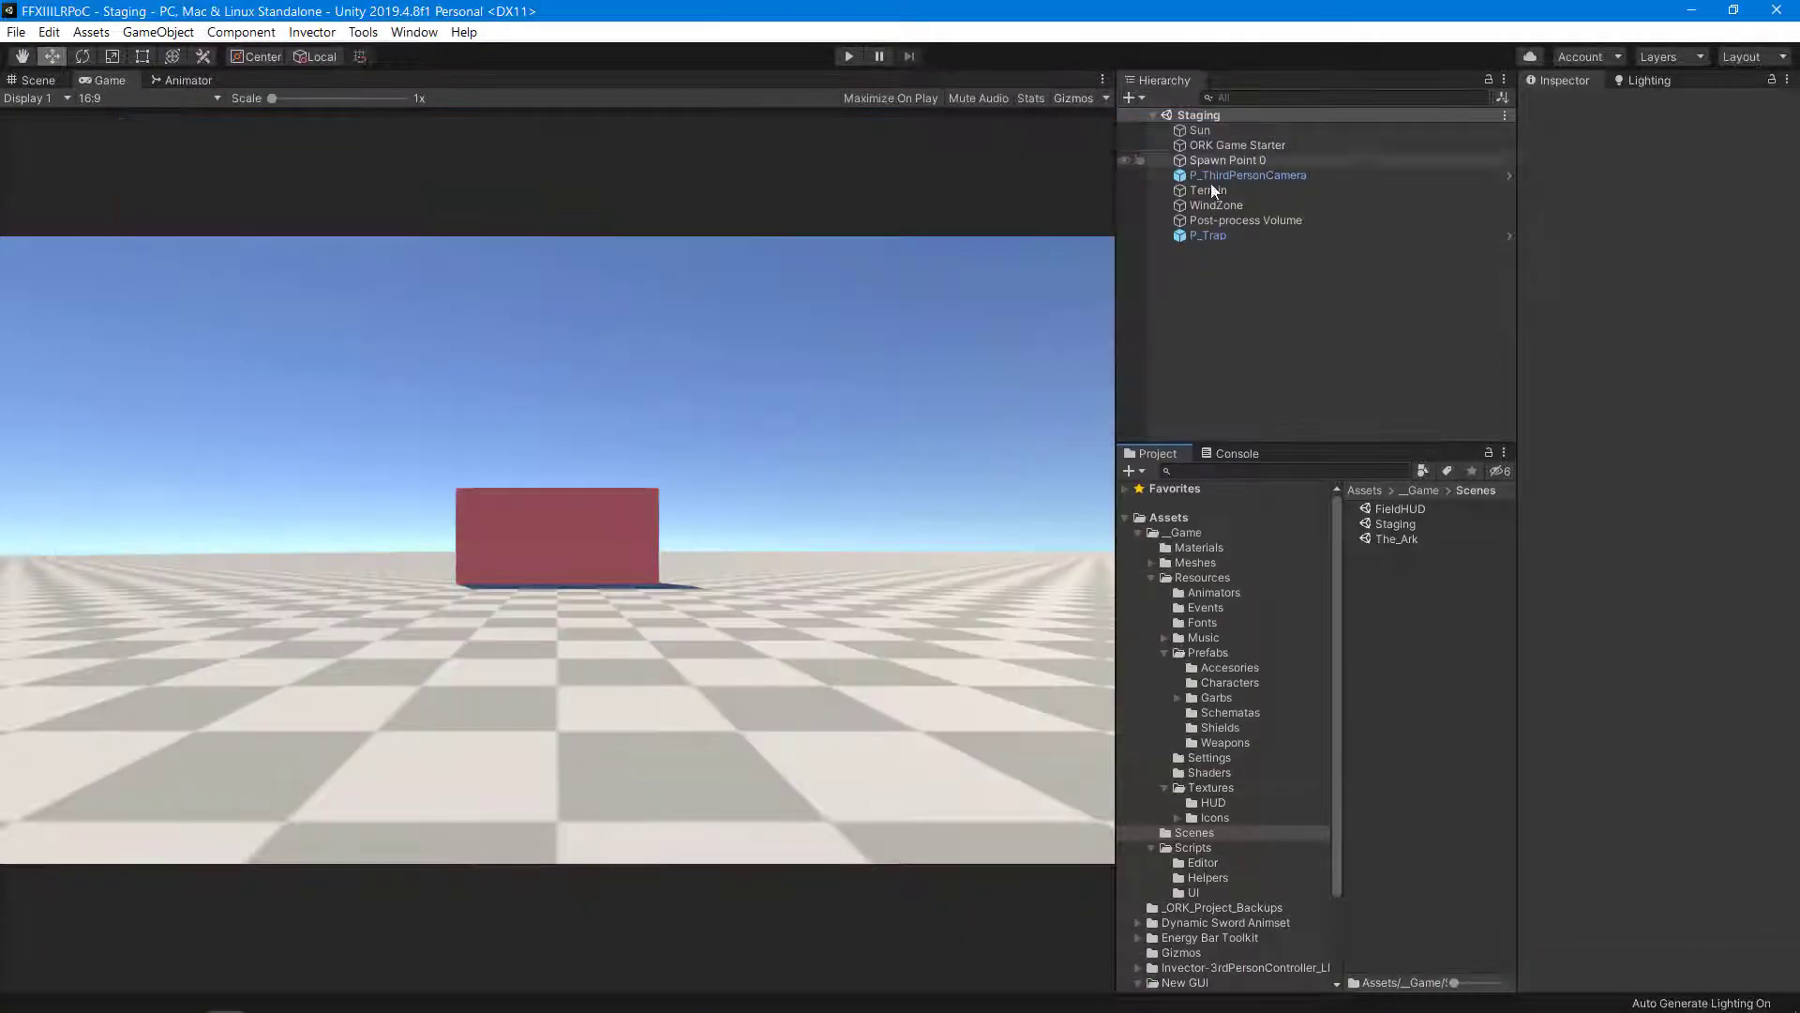
{"action": "left_click", "coordinate": [1170, 516]}
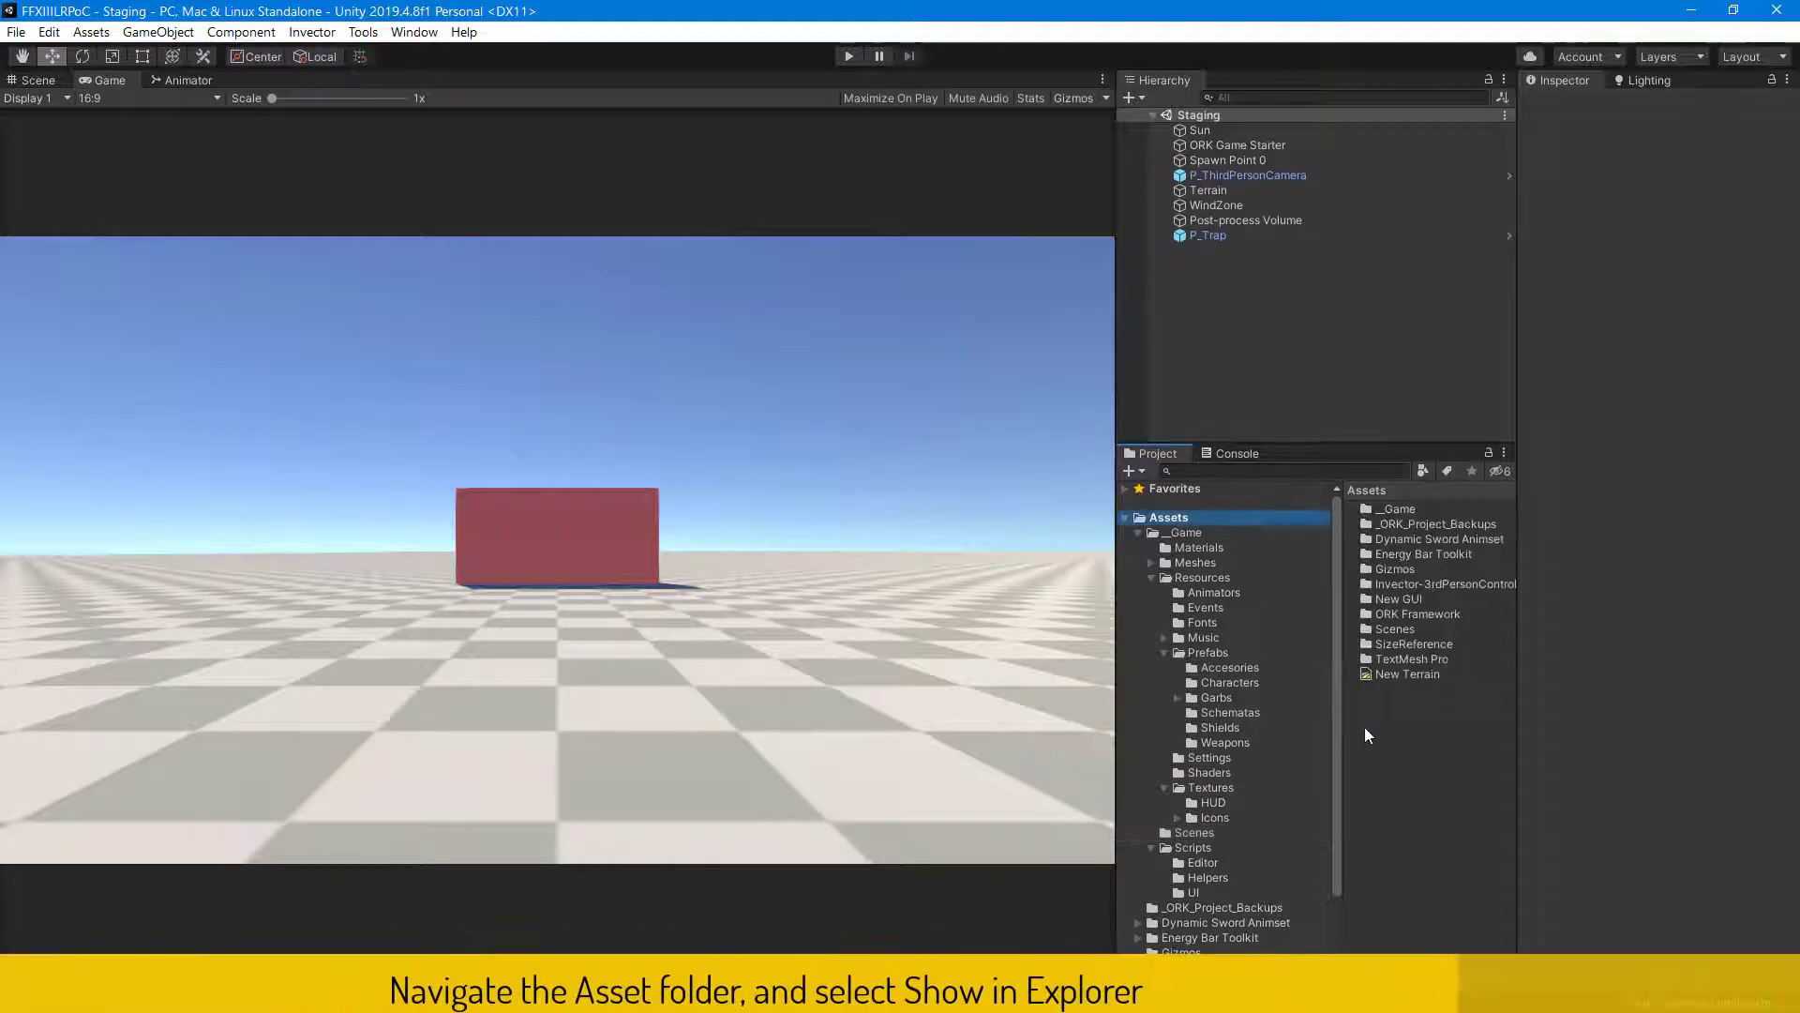
{"action": "right_click", "coordinate": [1365, 752]}
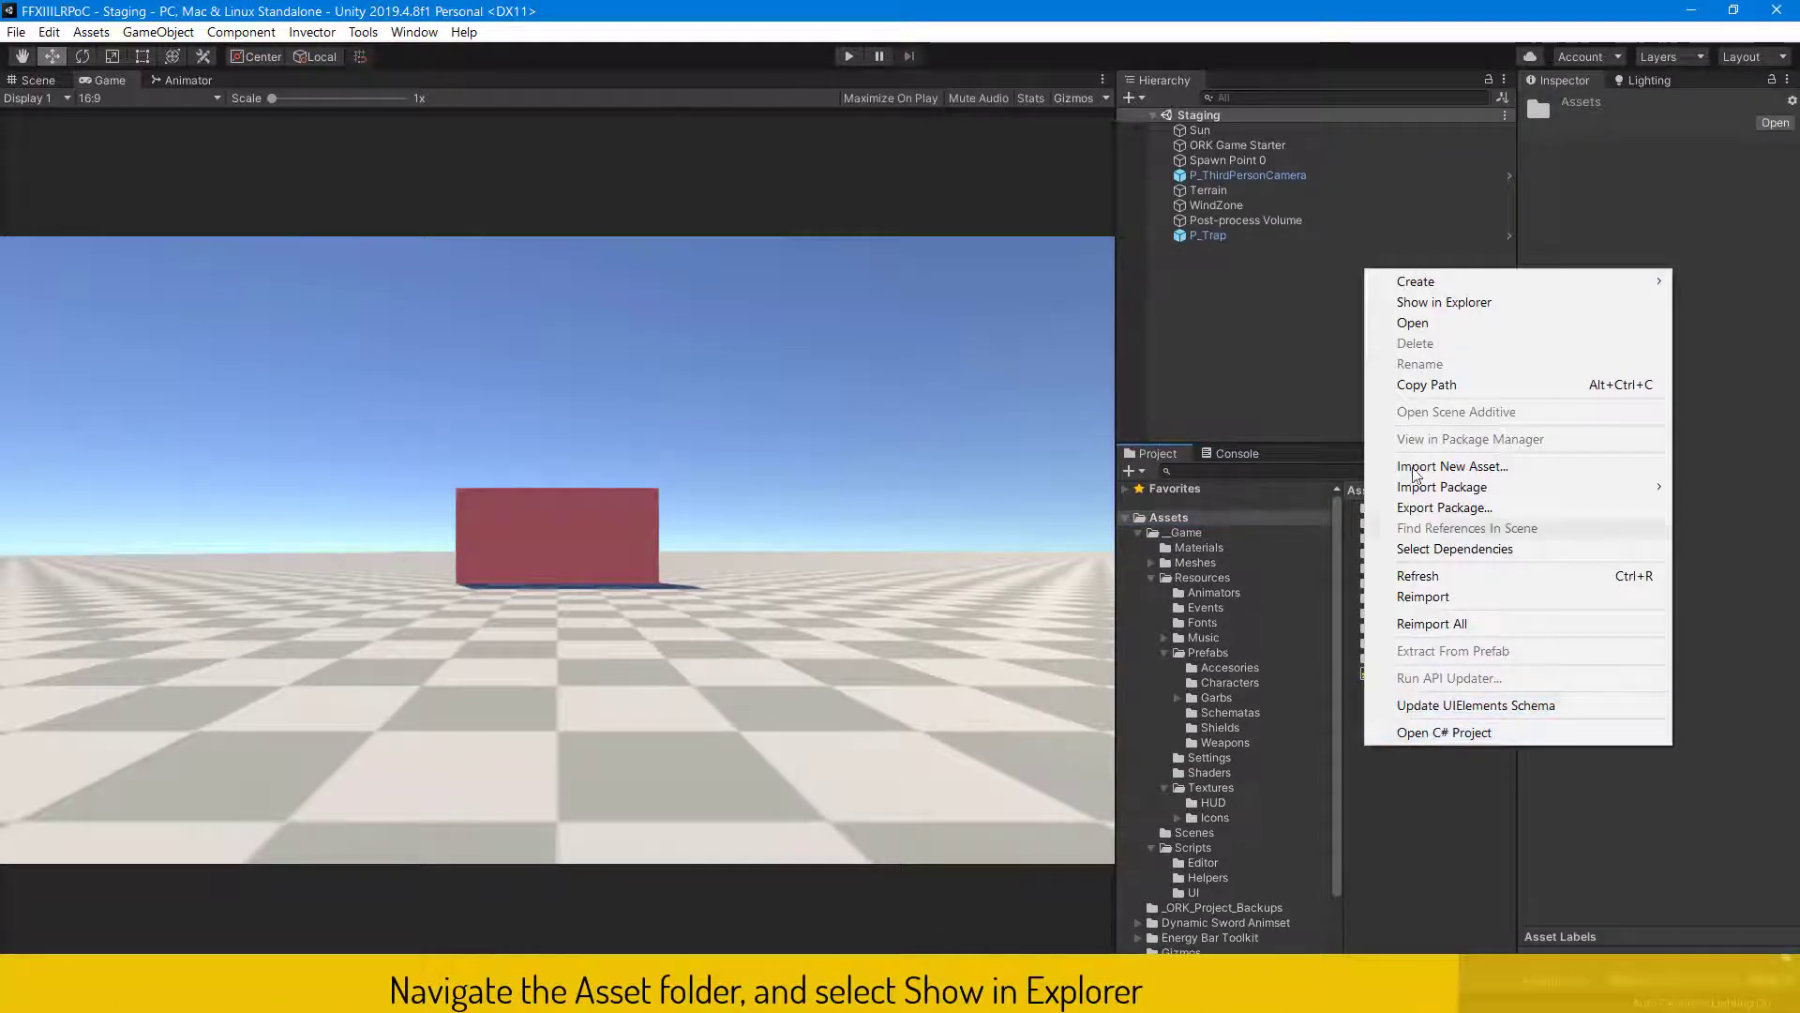
In ProjectSettings, rename InputManager.asset to InputManager.backup, accepting the extension change.
{"action": "left_click", "coordinate": [1411, 302]}
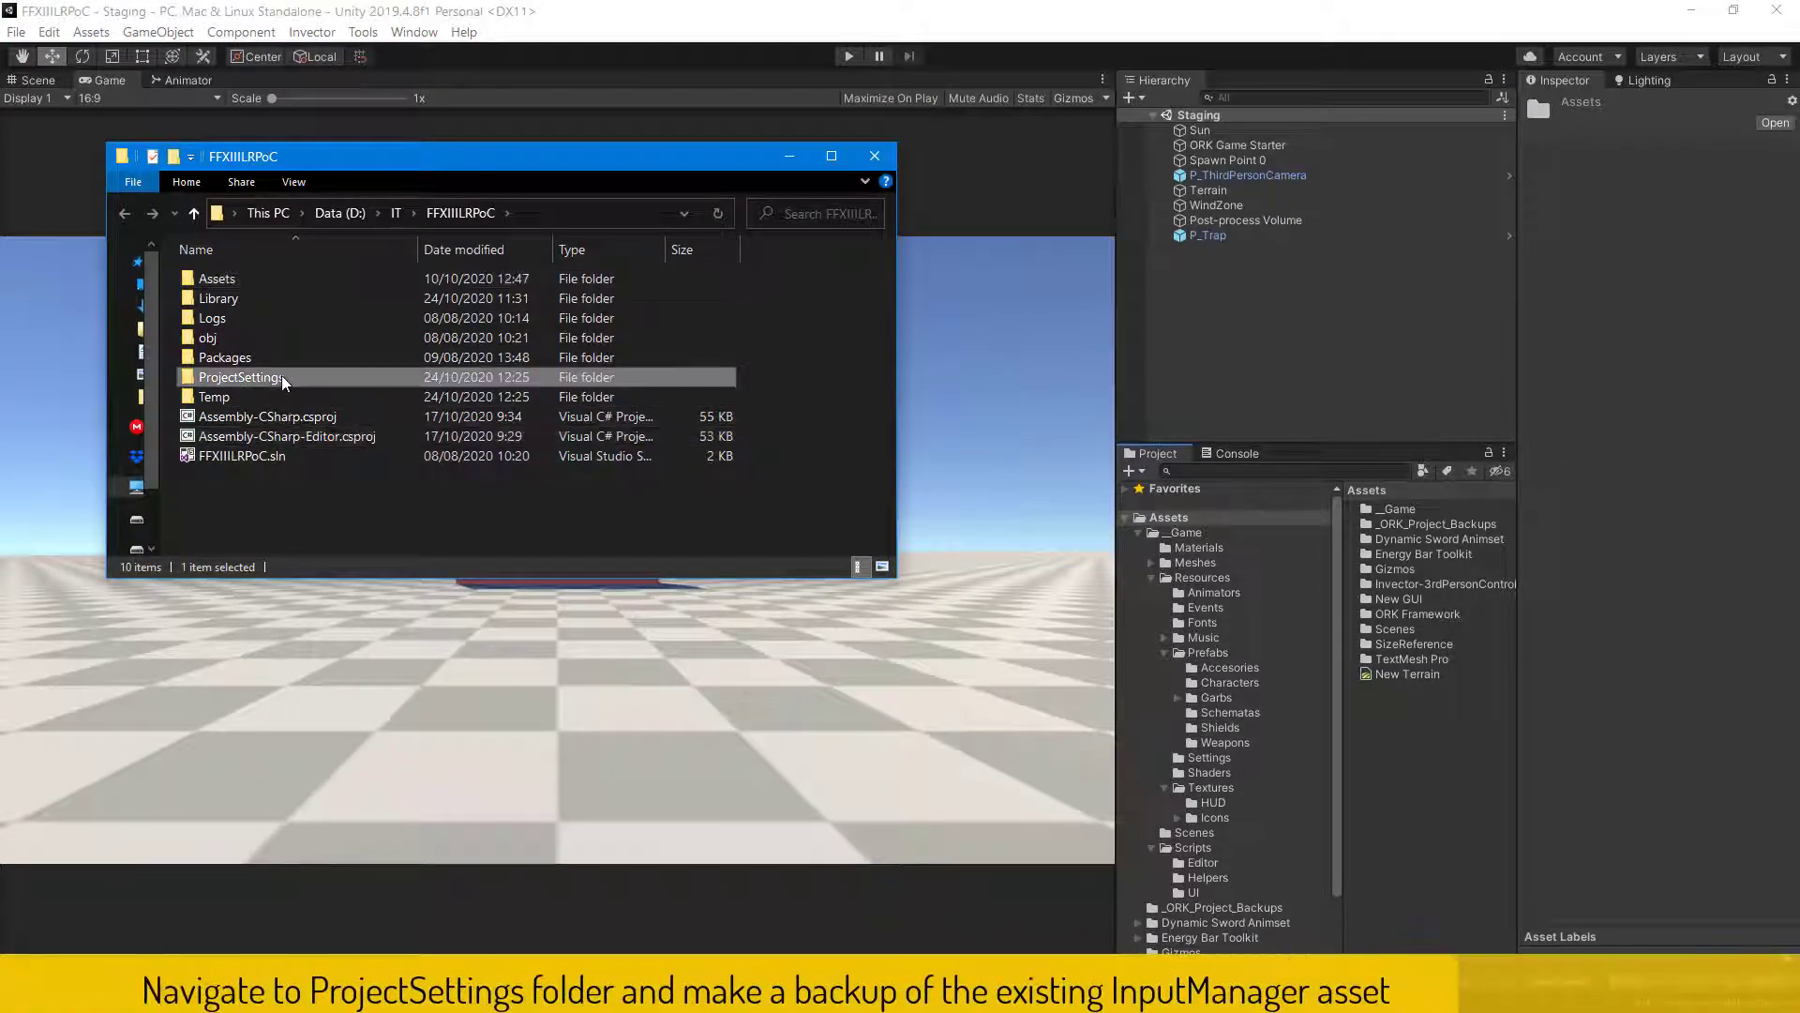
{"action": "double_click", "coordinate": [284, 380]}
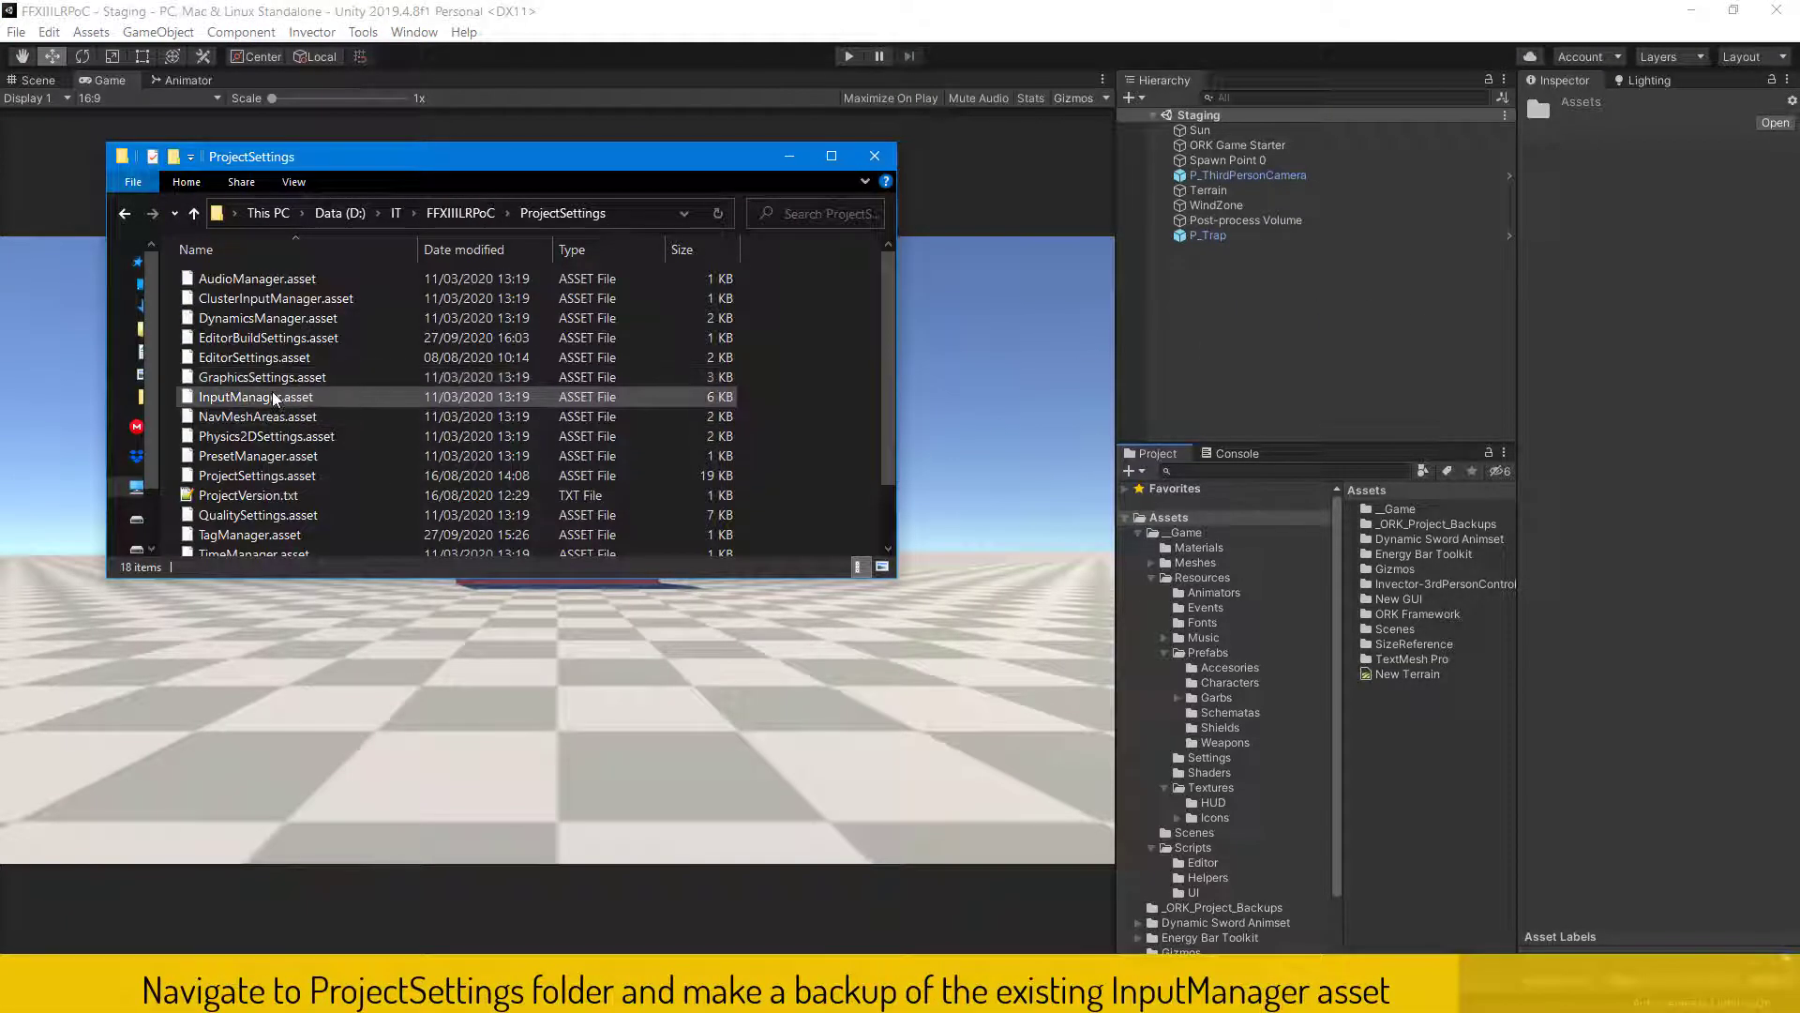
{"action": "left_click", "coordinate": [275, 399]}
{"action": "key", "text": "F2"}
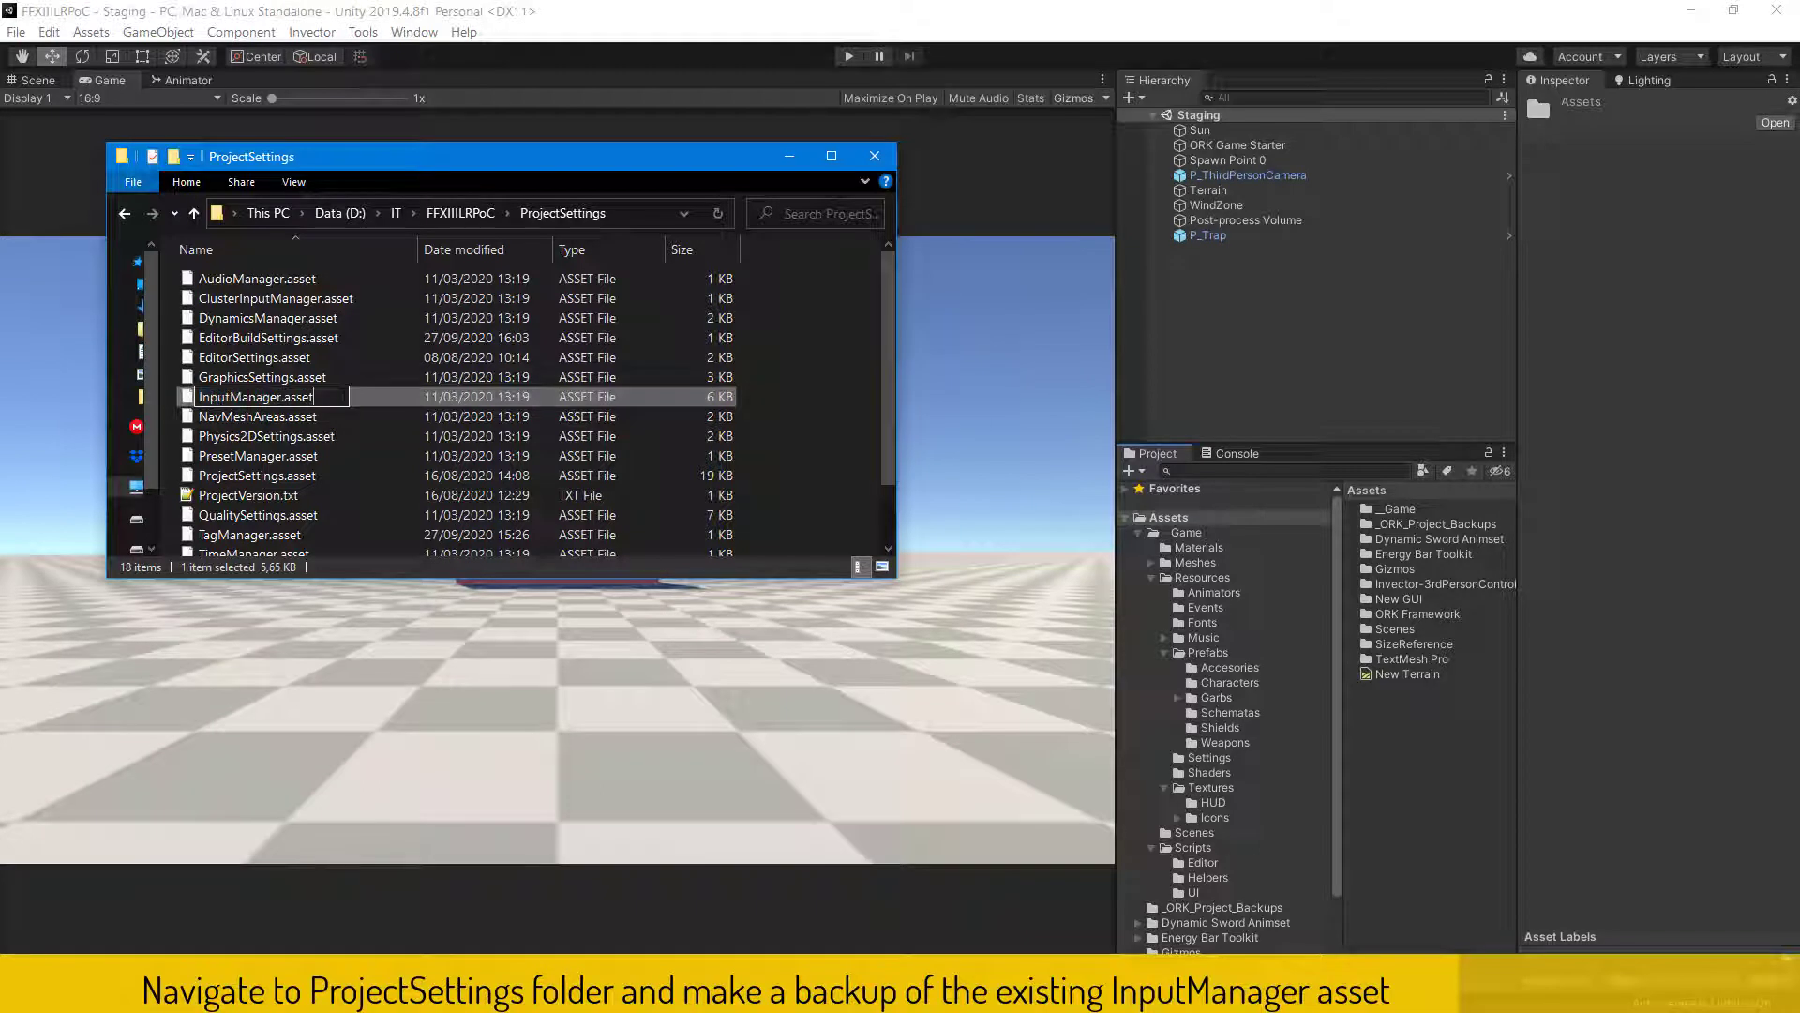
{"action": "key", "text": "BackSpace"}
{"action": "key", "text": "BackSpace"}
{"action": "key", "text": "BackSpace"}
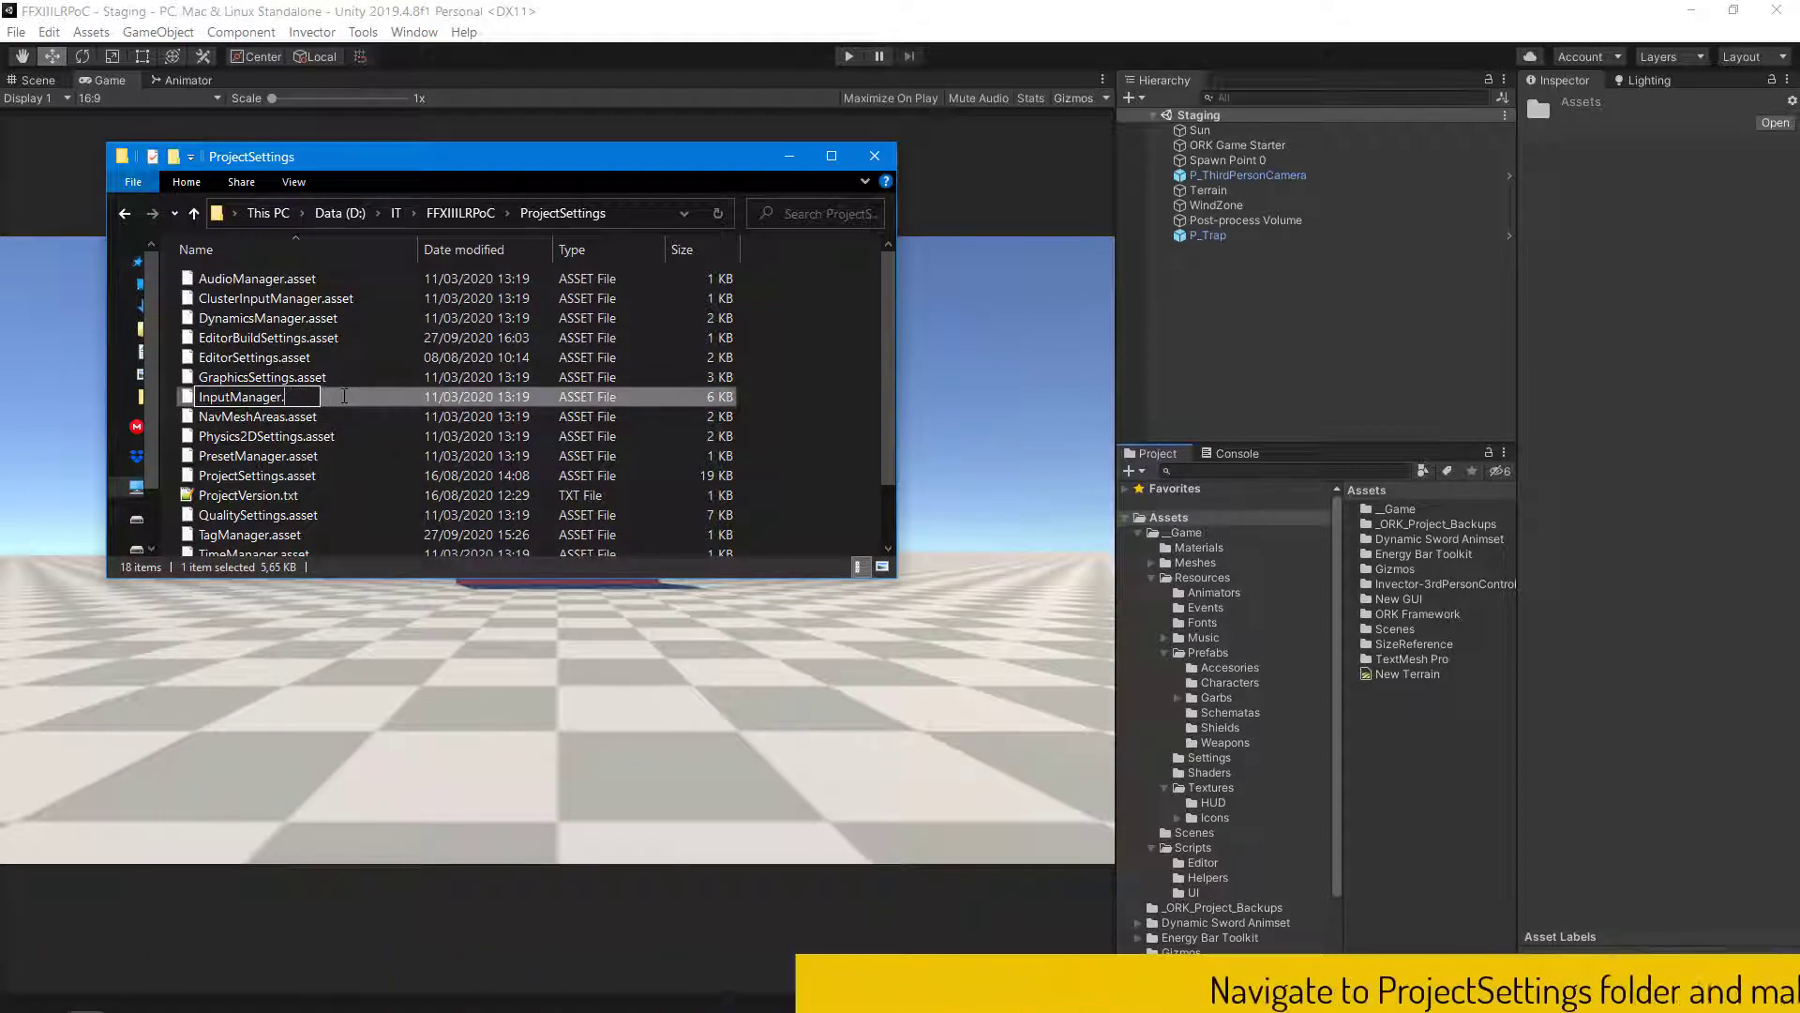
{"action": "type", "text": "backup"}
{"action": "key", "text": "Return"}
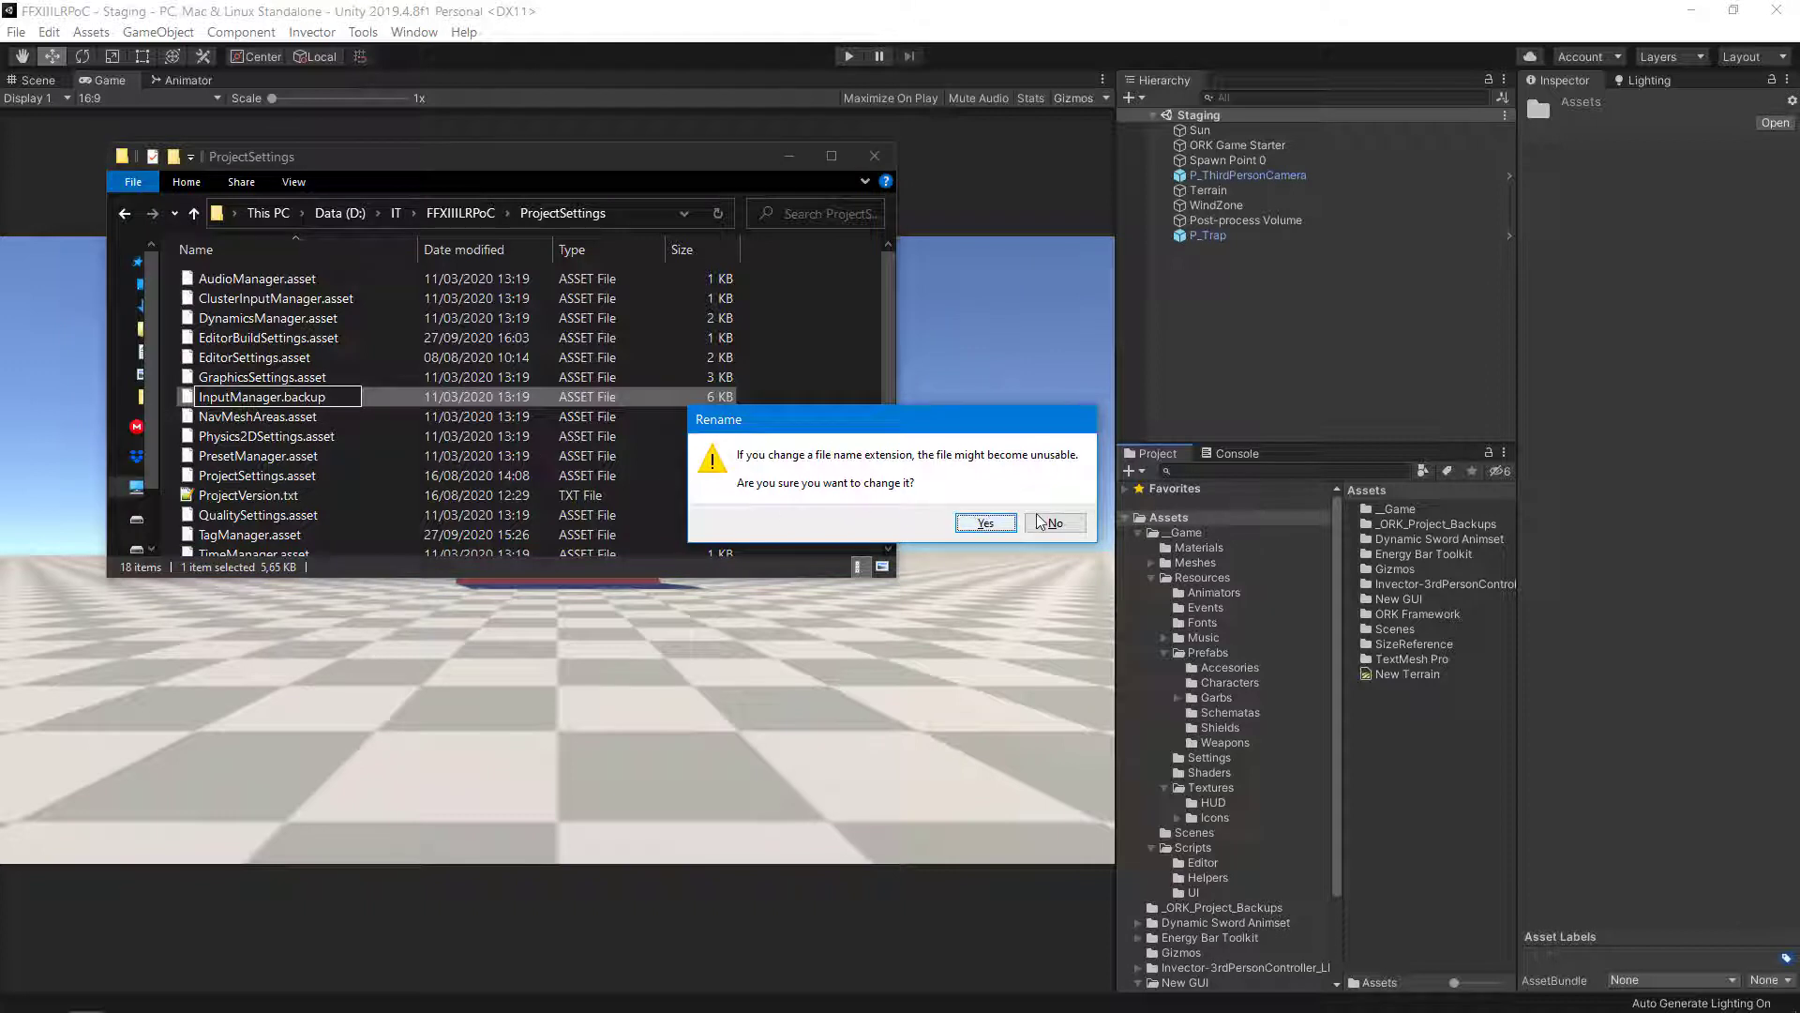
{"action": "left_click", "coordinate": [999, 523]}
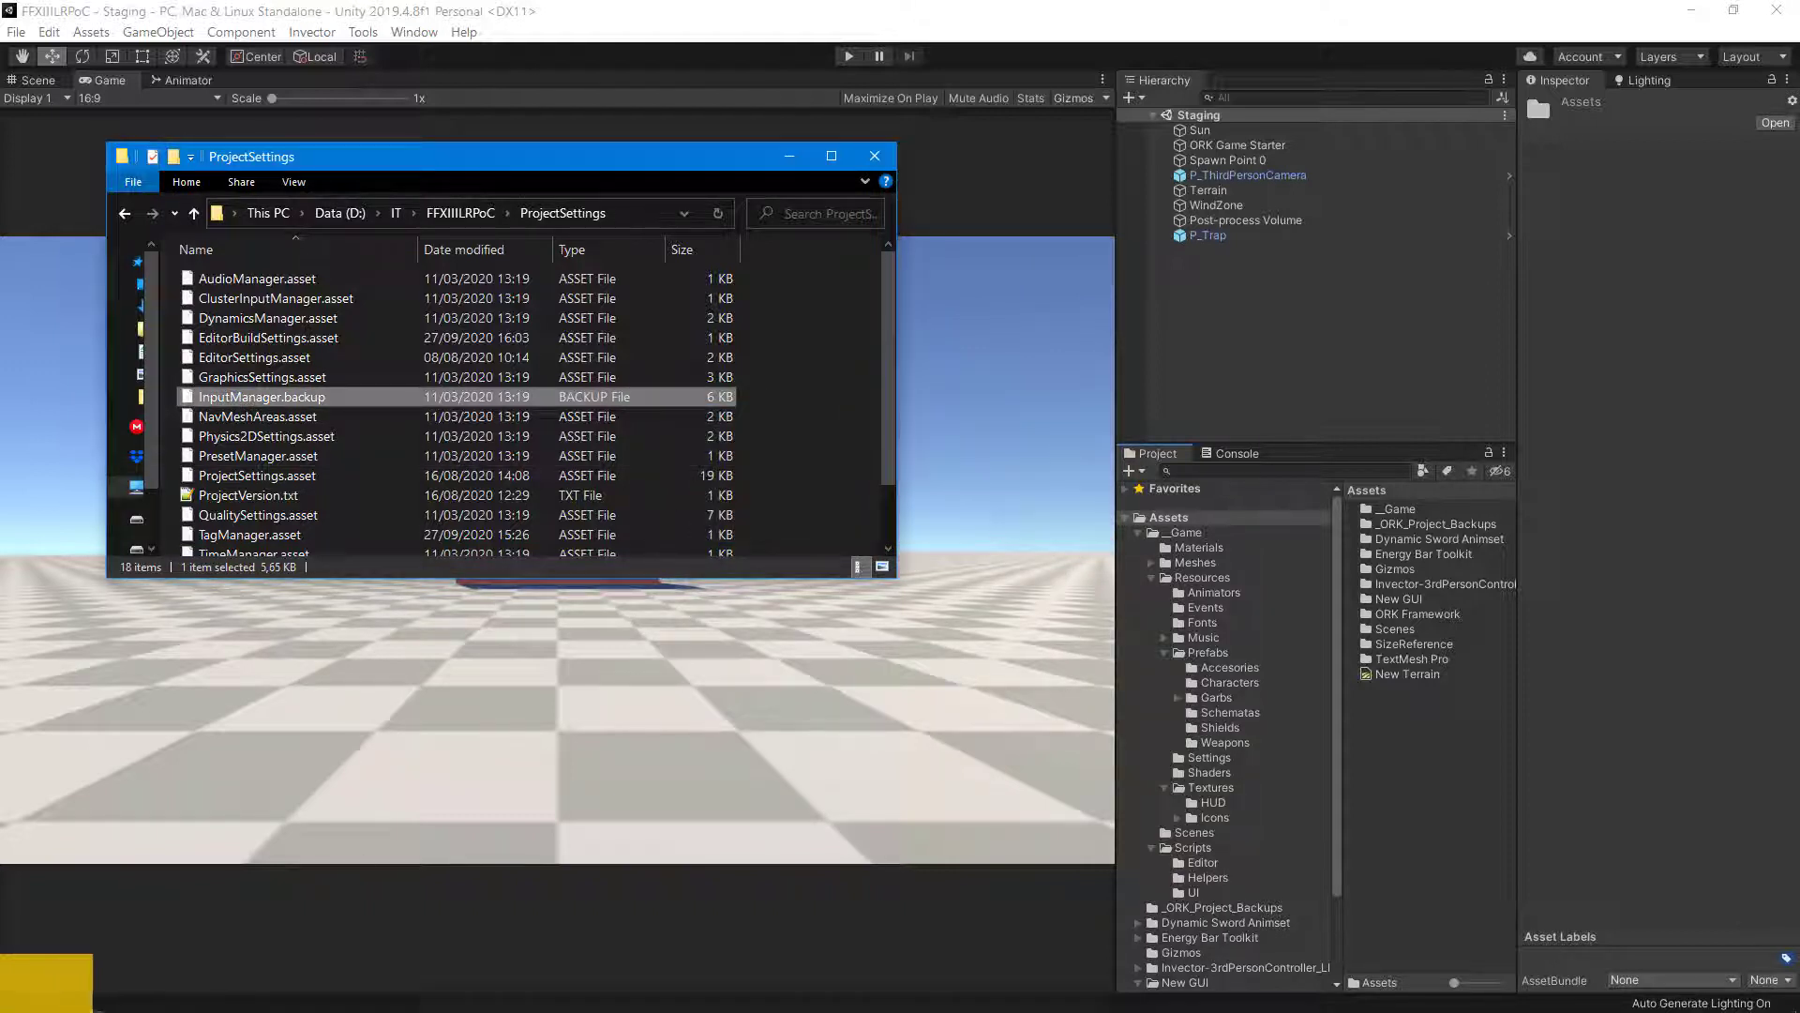
Copy the provided 14 KB InputManager.asset into the ProjectSettings folder.
{"action": "left_click", "coordinate": [94, 905]}
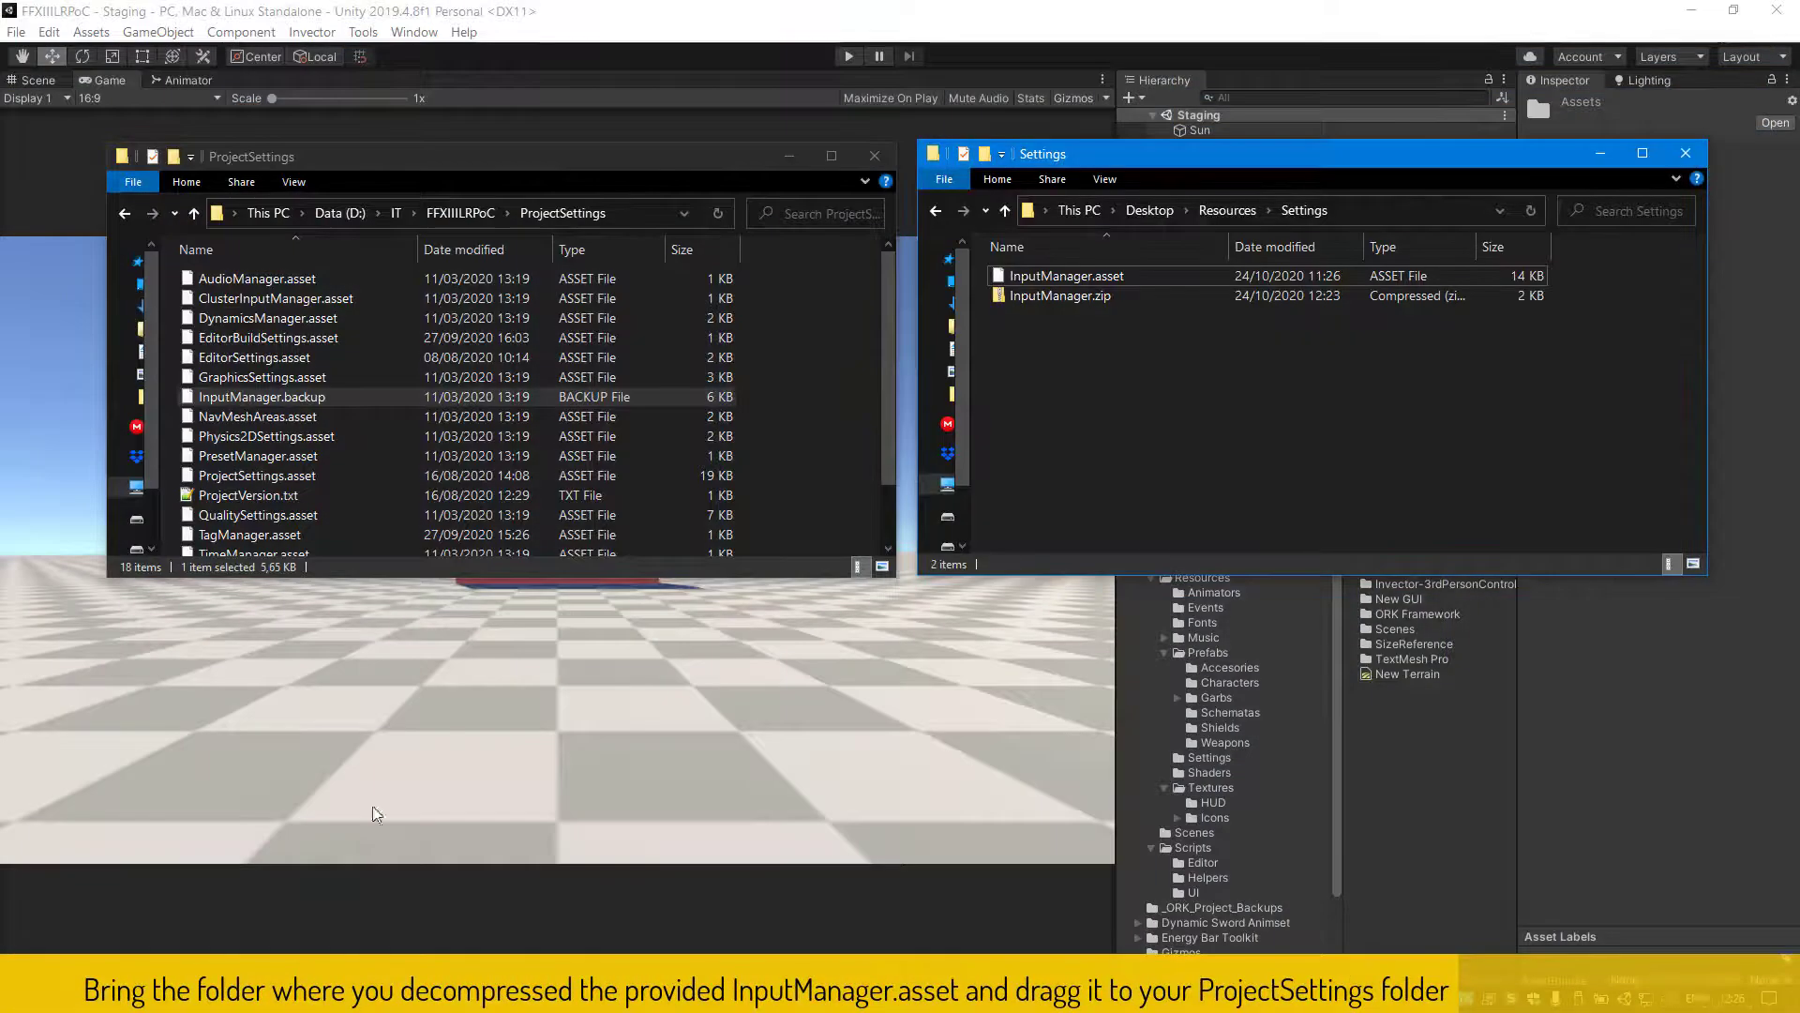
{"action": "left_click", "coordinate": [1044, 278]}
{"action": "left_click_drag", "start_coordinate": [1044, 278], "coordinate": [818, 433]}
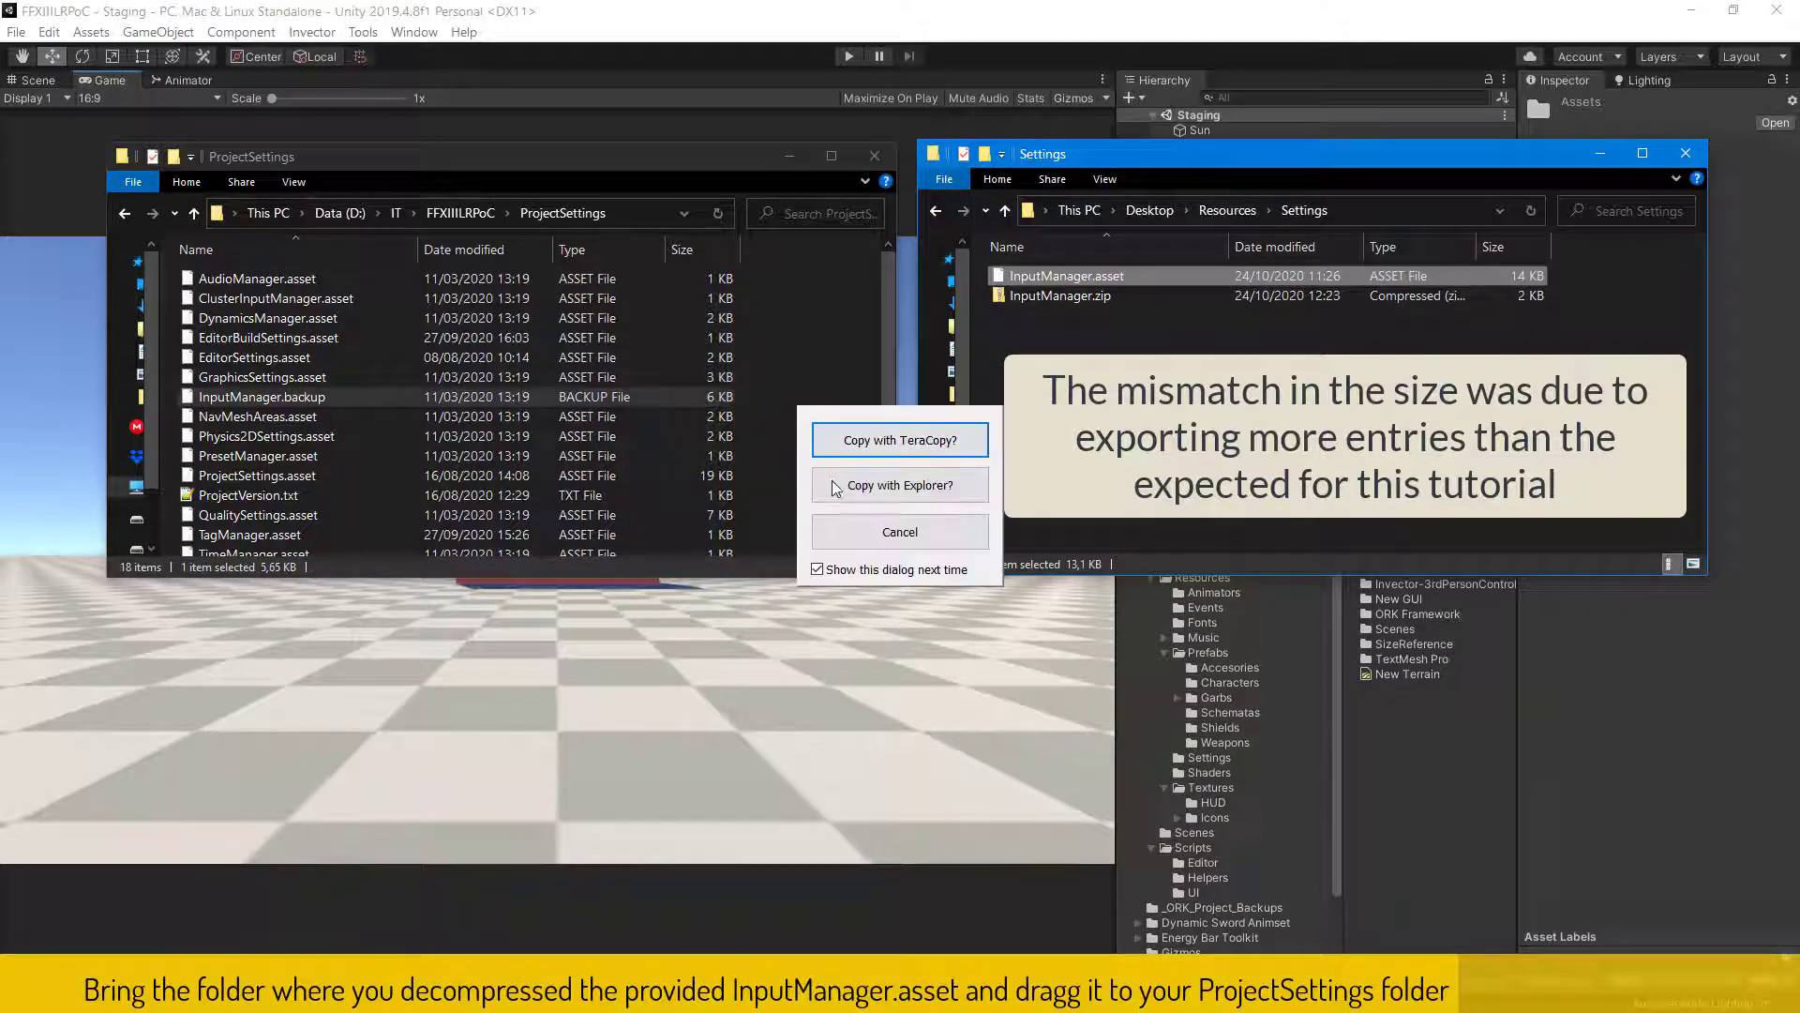
{"action": "left_click", "coordinate": [901, 484]}
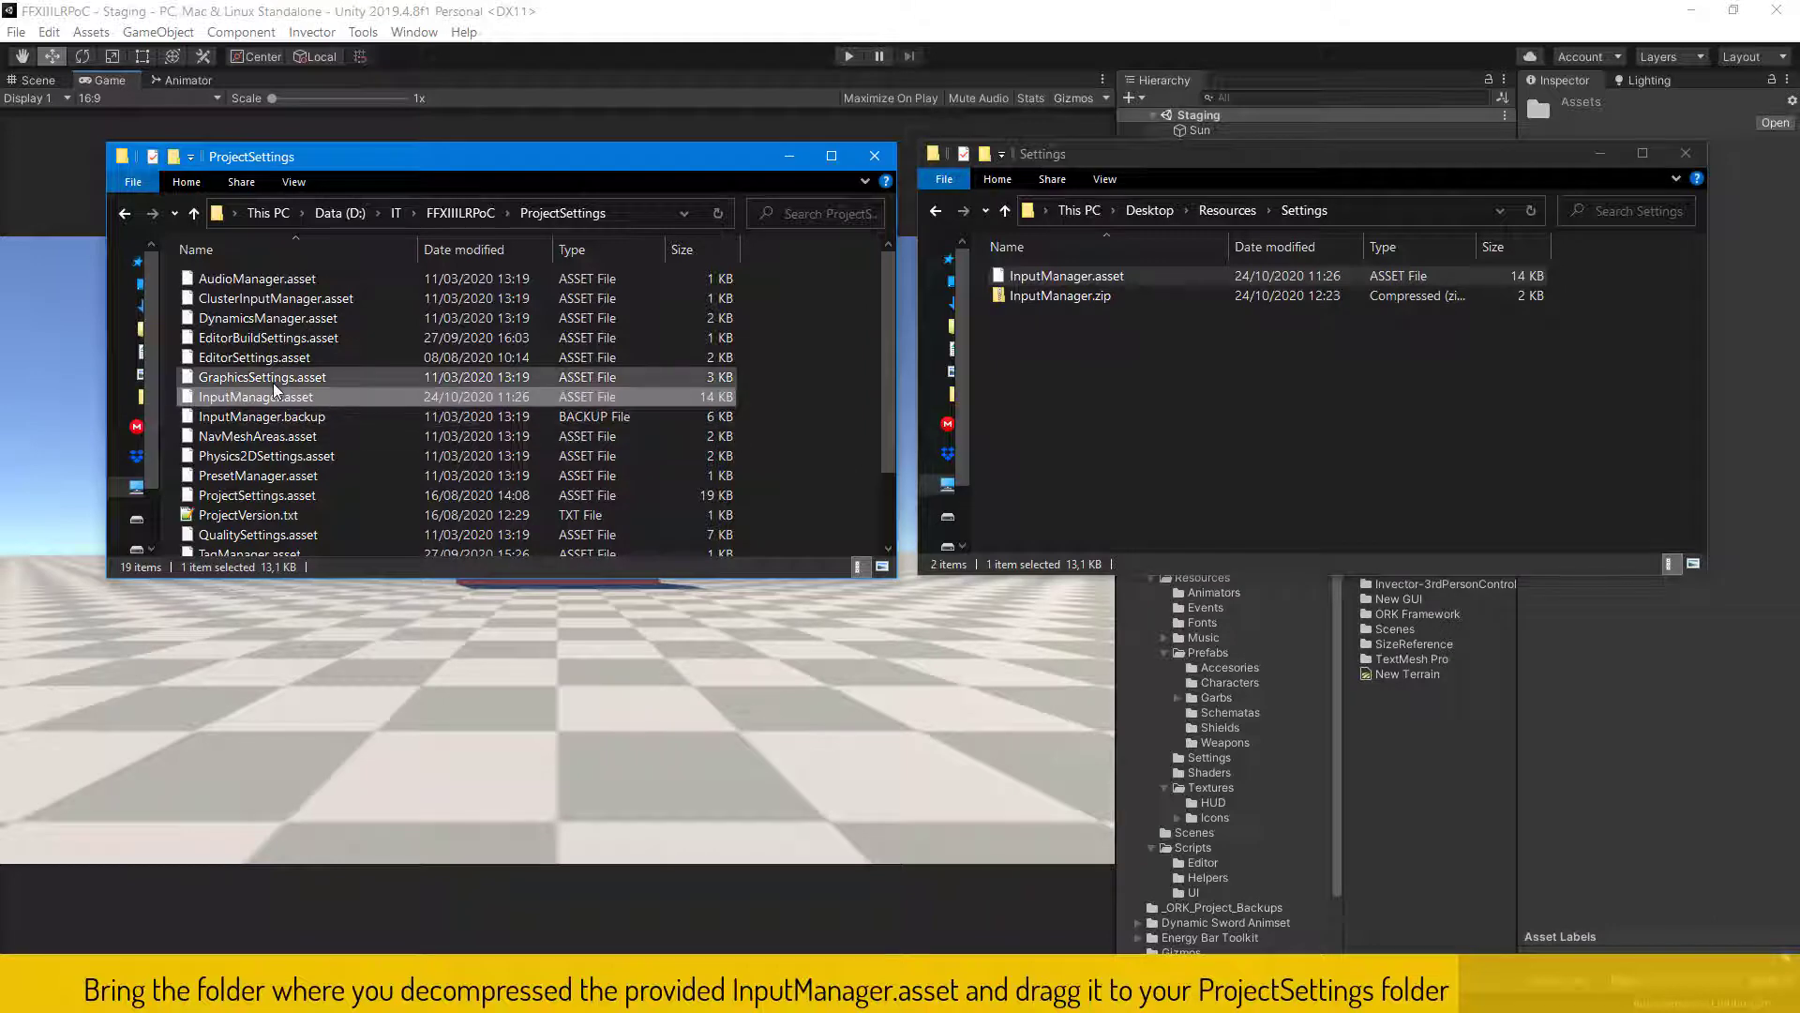
{"action": "left_click", "coordinate": [447, 21]}
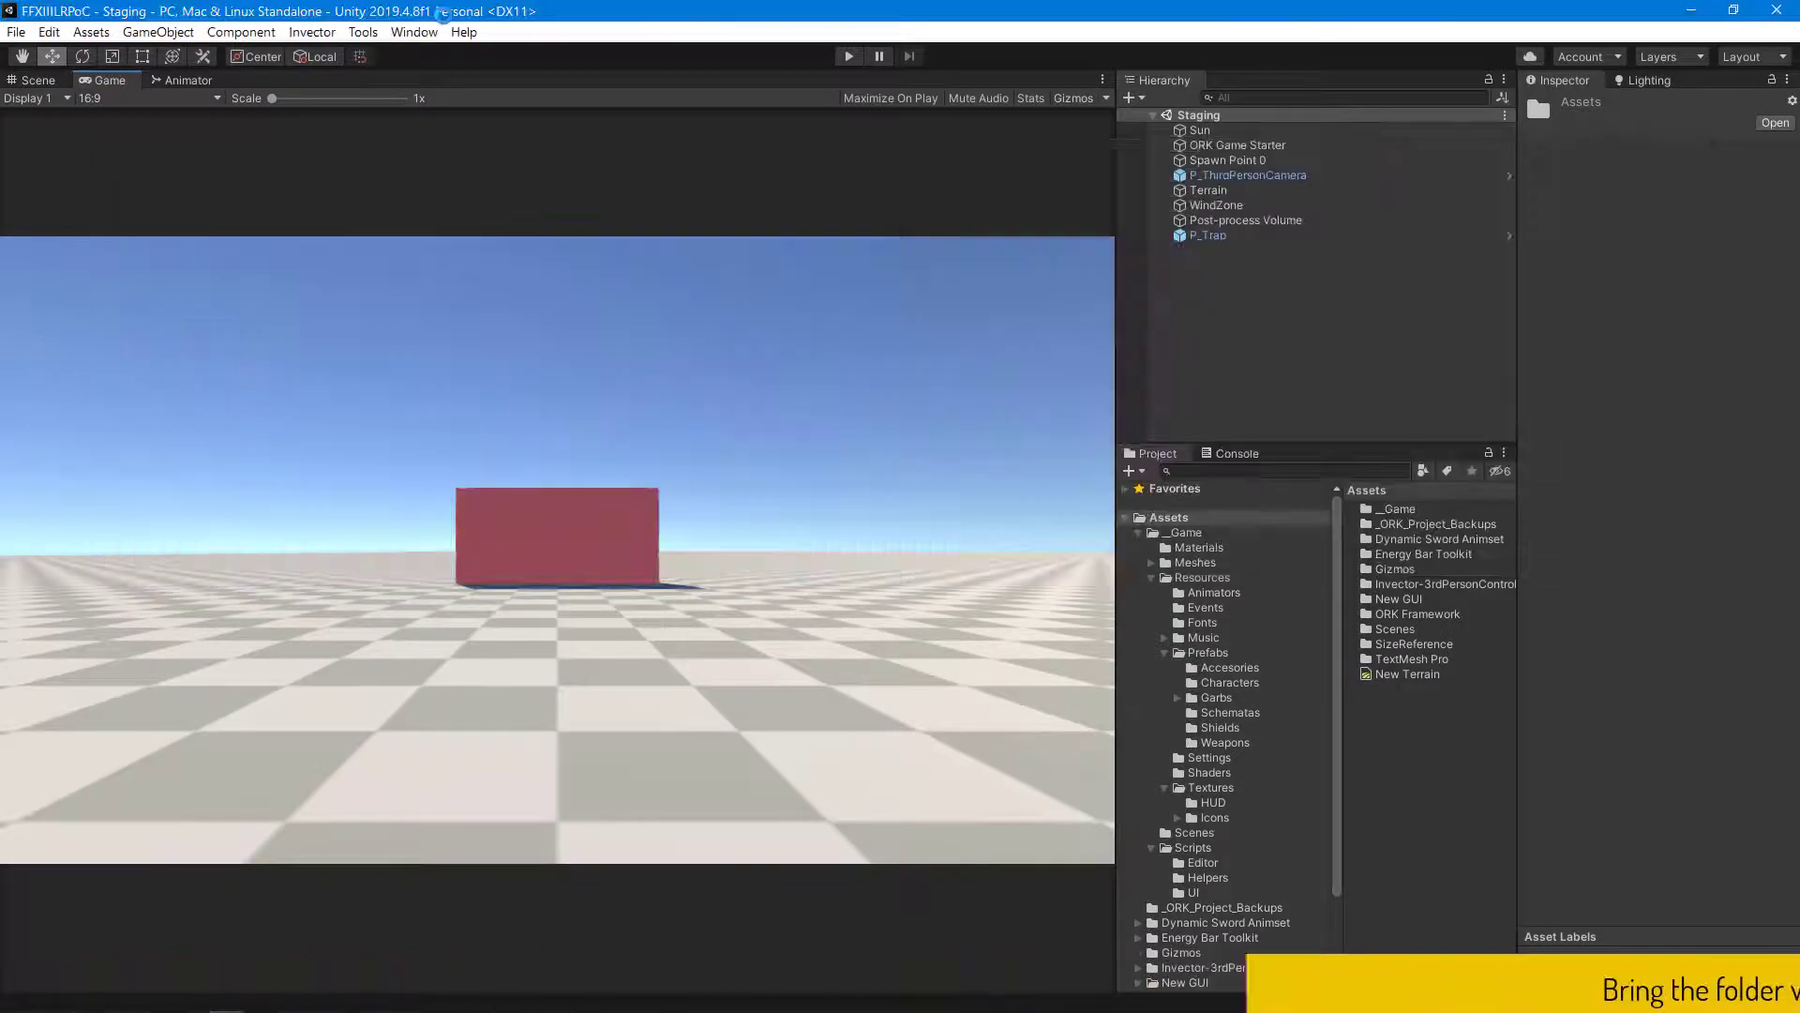
{"action": "left_click", "coordinate": [49, 32]}
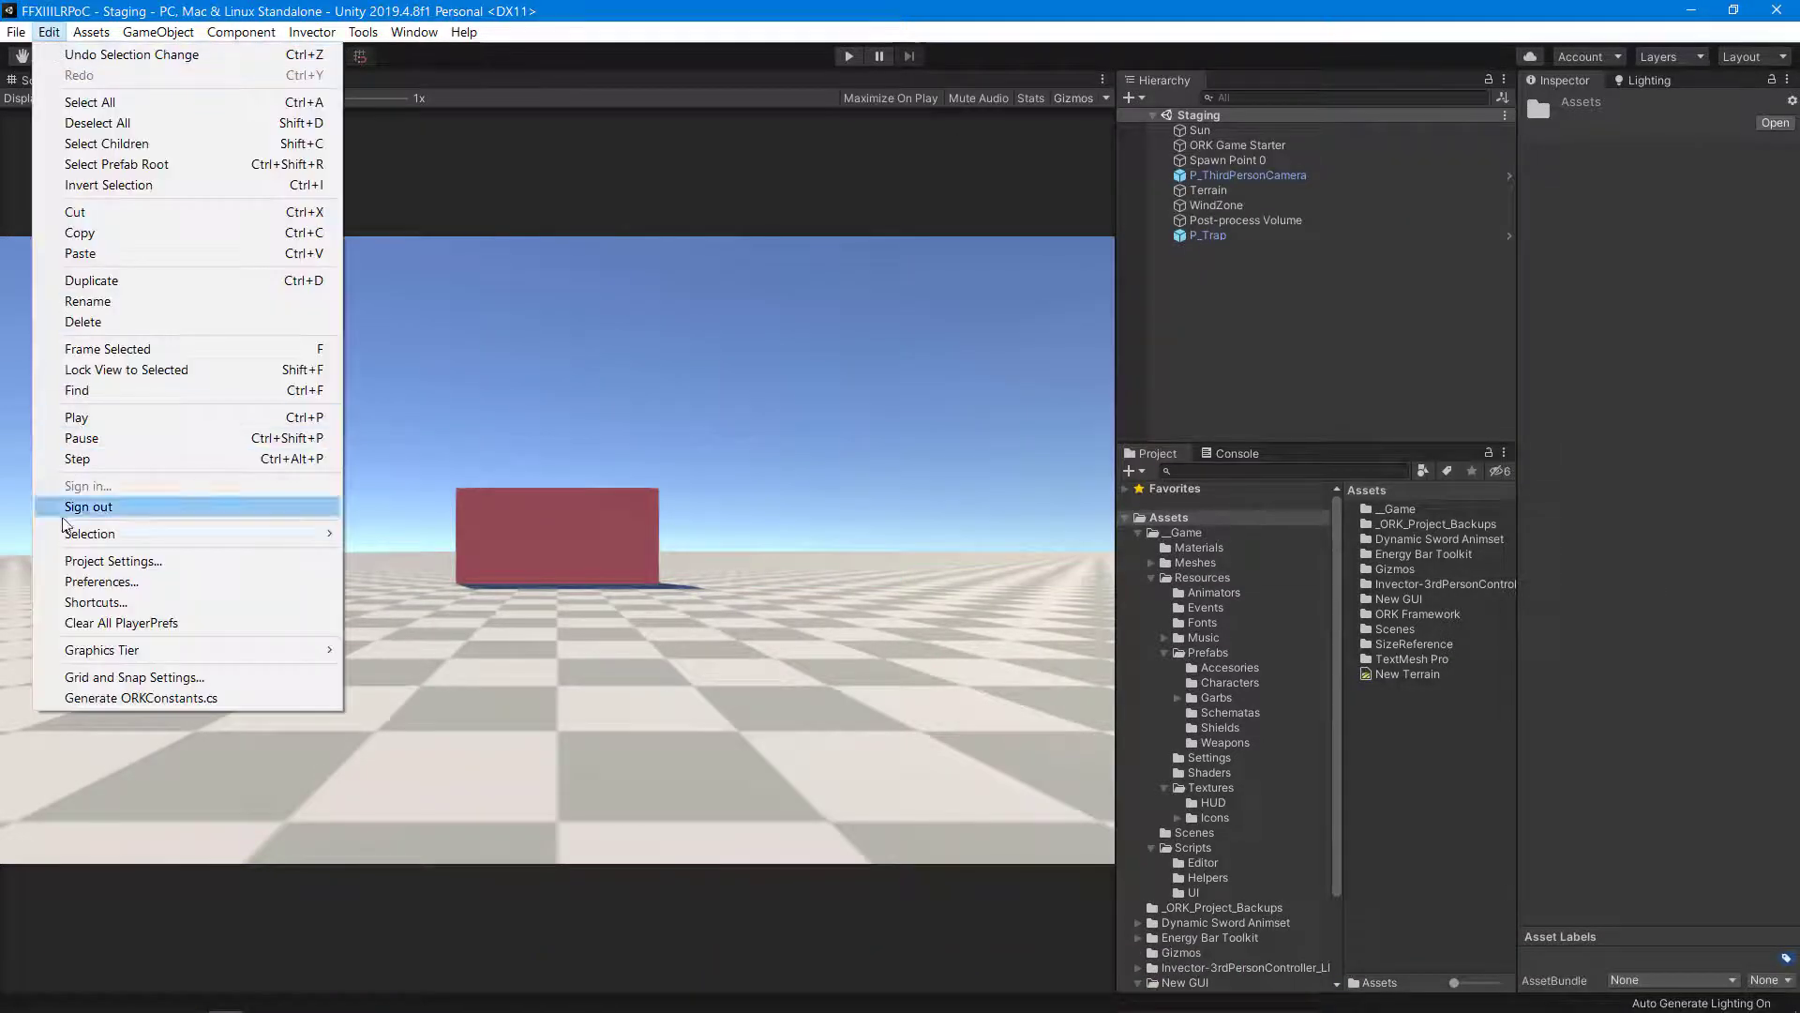
{"action": "left_click", "coordinate": [67, 562]}
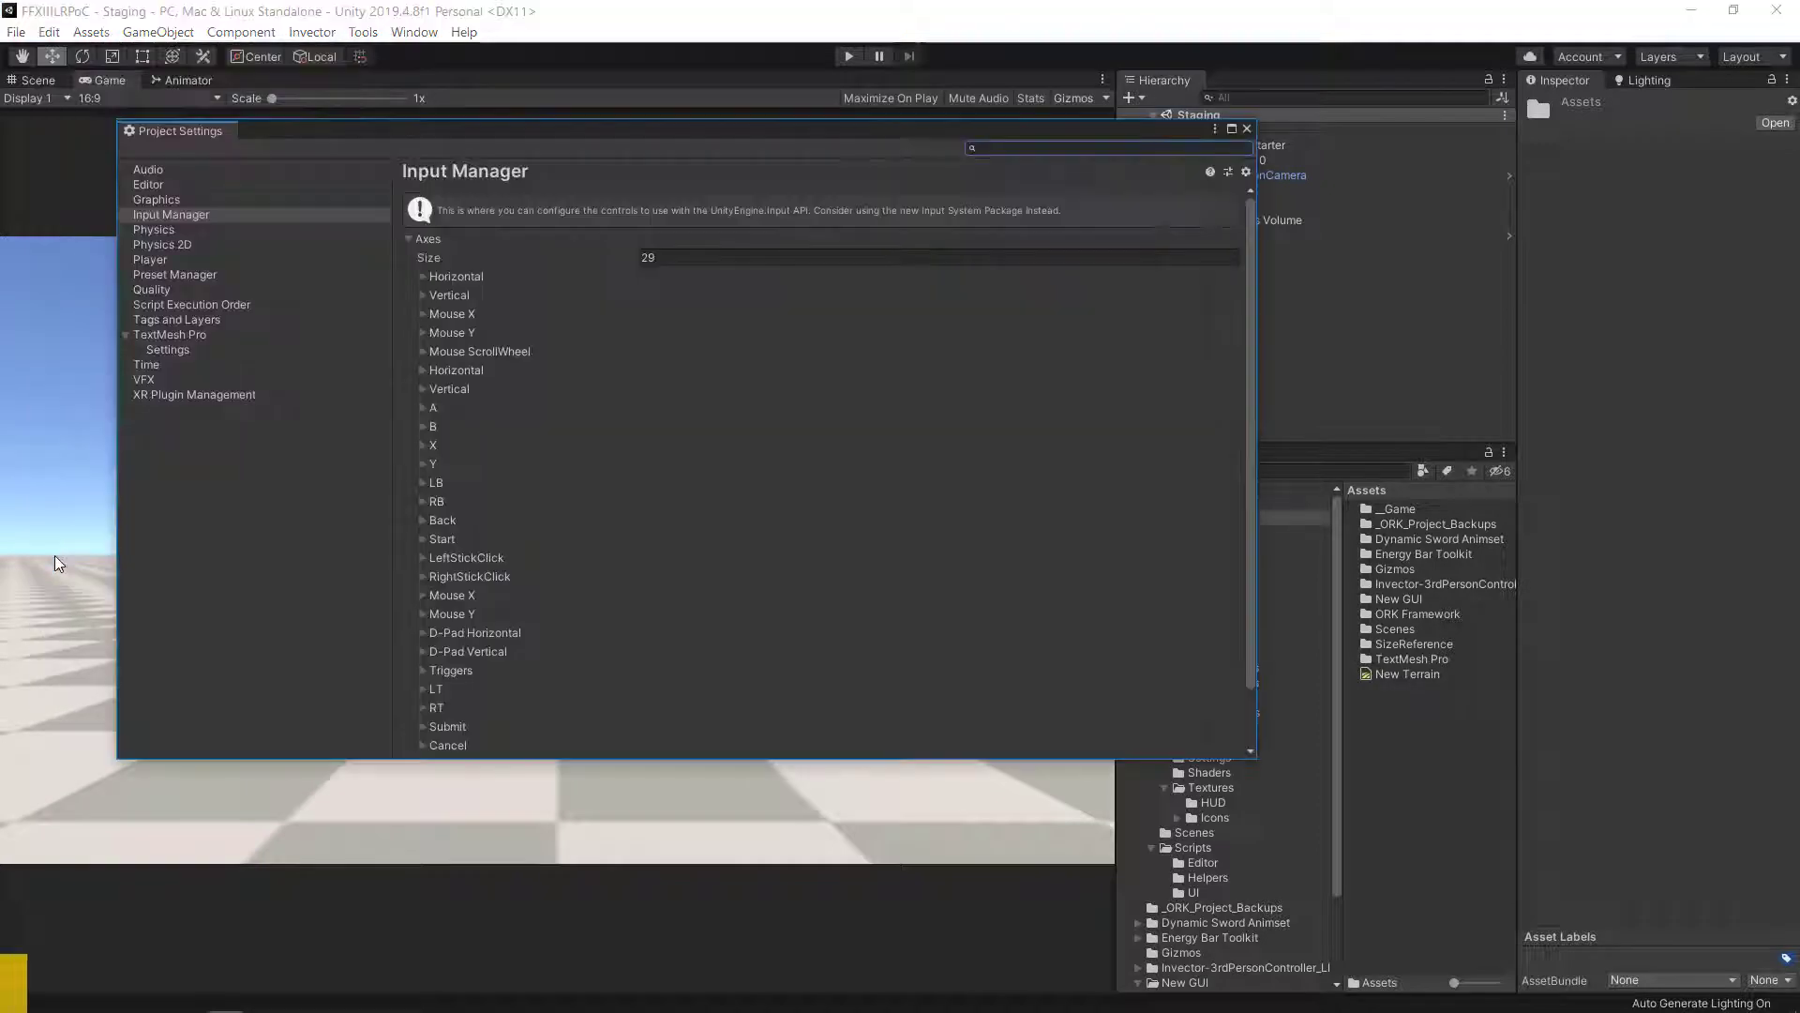
{"action": "left_click", "coordinate": [712, 258]}
{"action": "scroll", "coordinate": [919, 444], "scroll_direction": "down", "scroll_amount": 3}
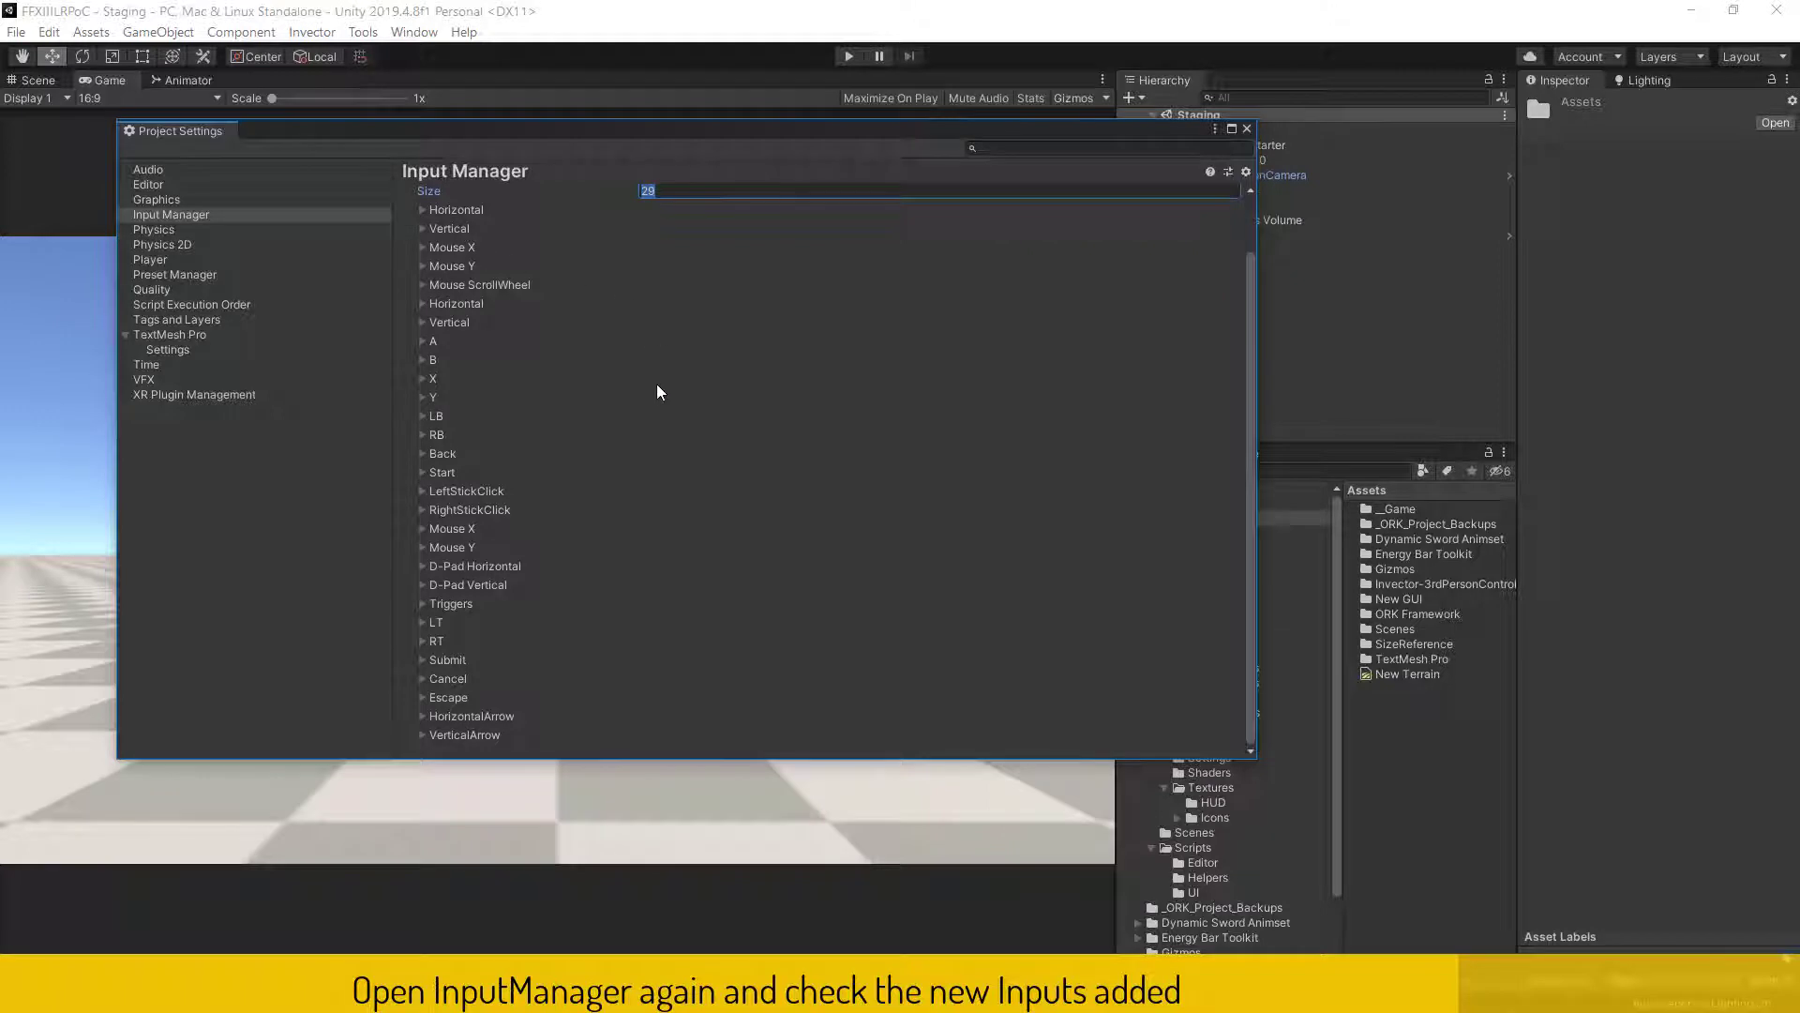
{"action": "scroll", "coordinate": [668, 393], "scroll_direction": "up", "scroll_amount": 3}
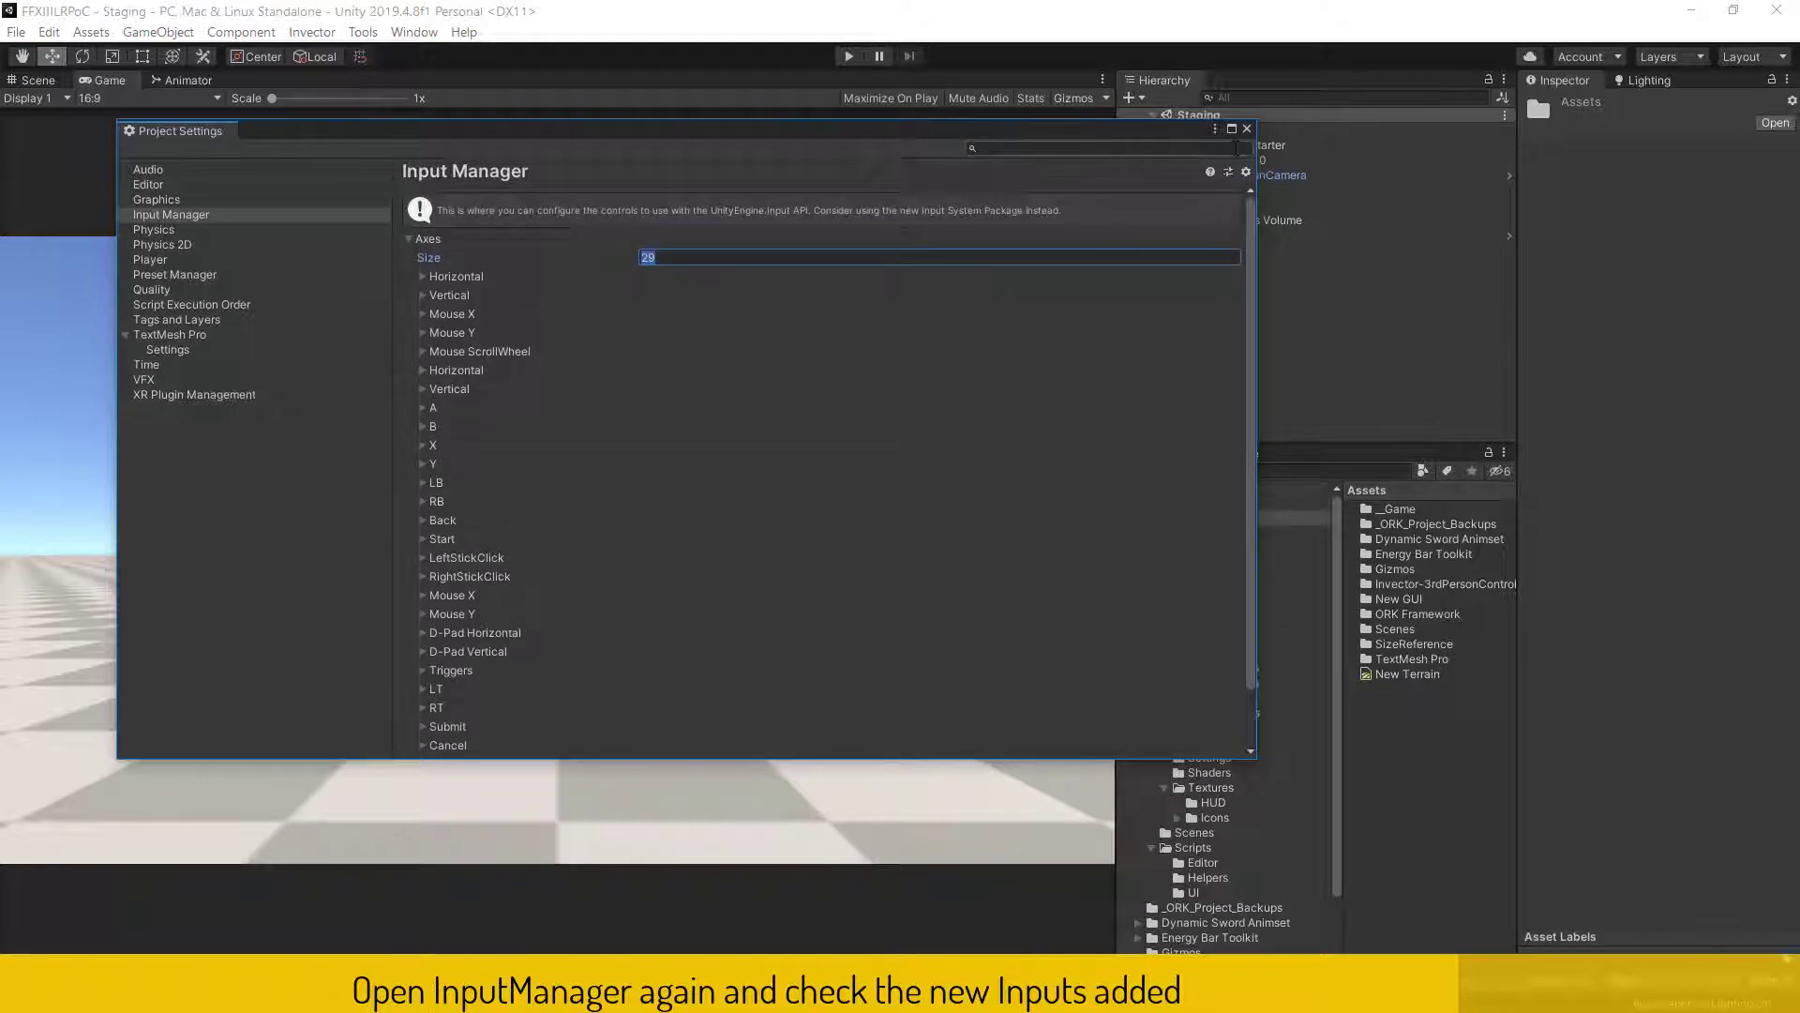
{"action": "left_click", "coordinate": [1247, 129]}
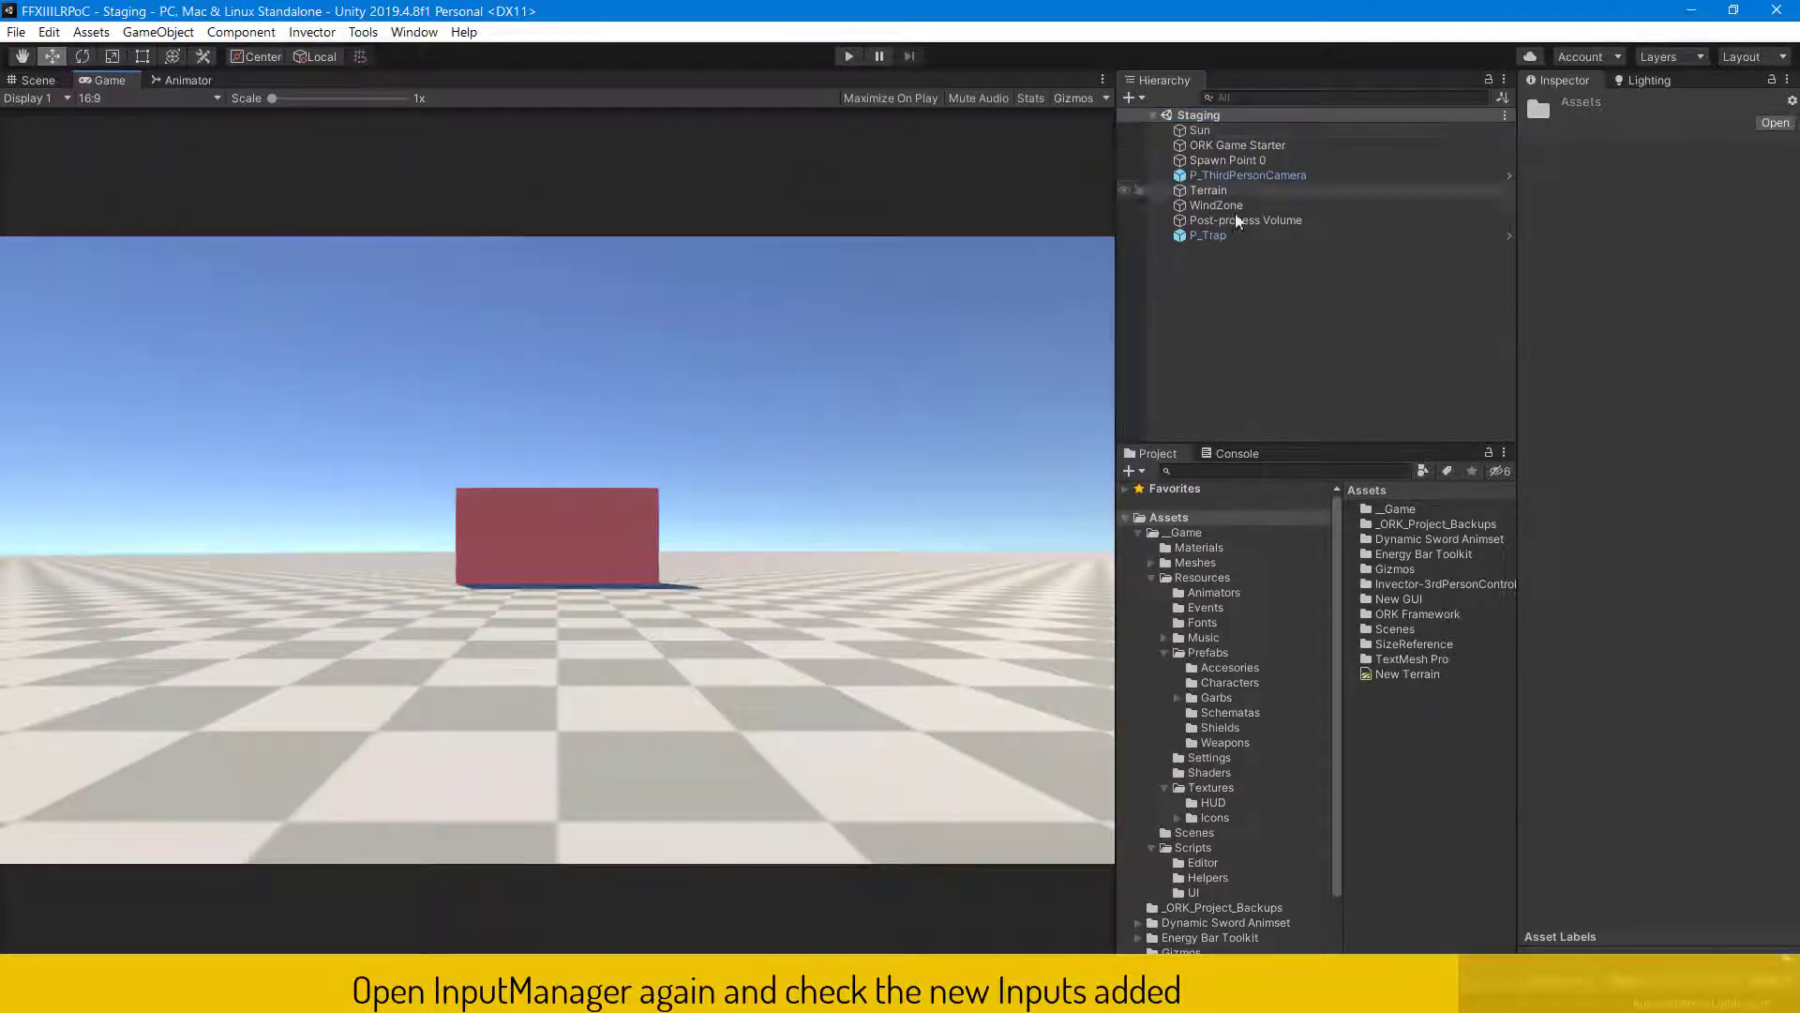
{"action": "left_click", "coordinate": [1217, 295]}
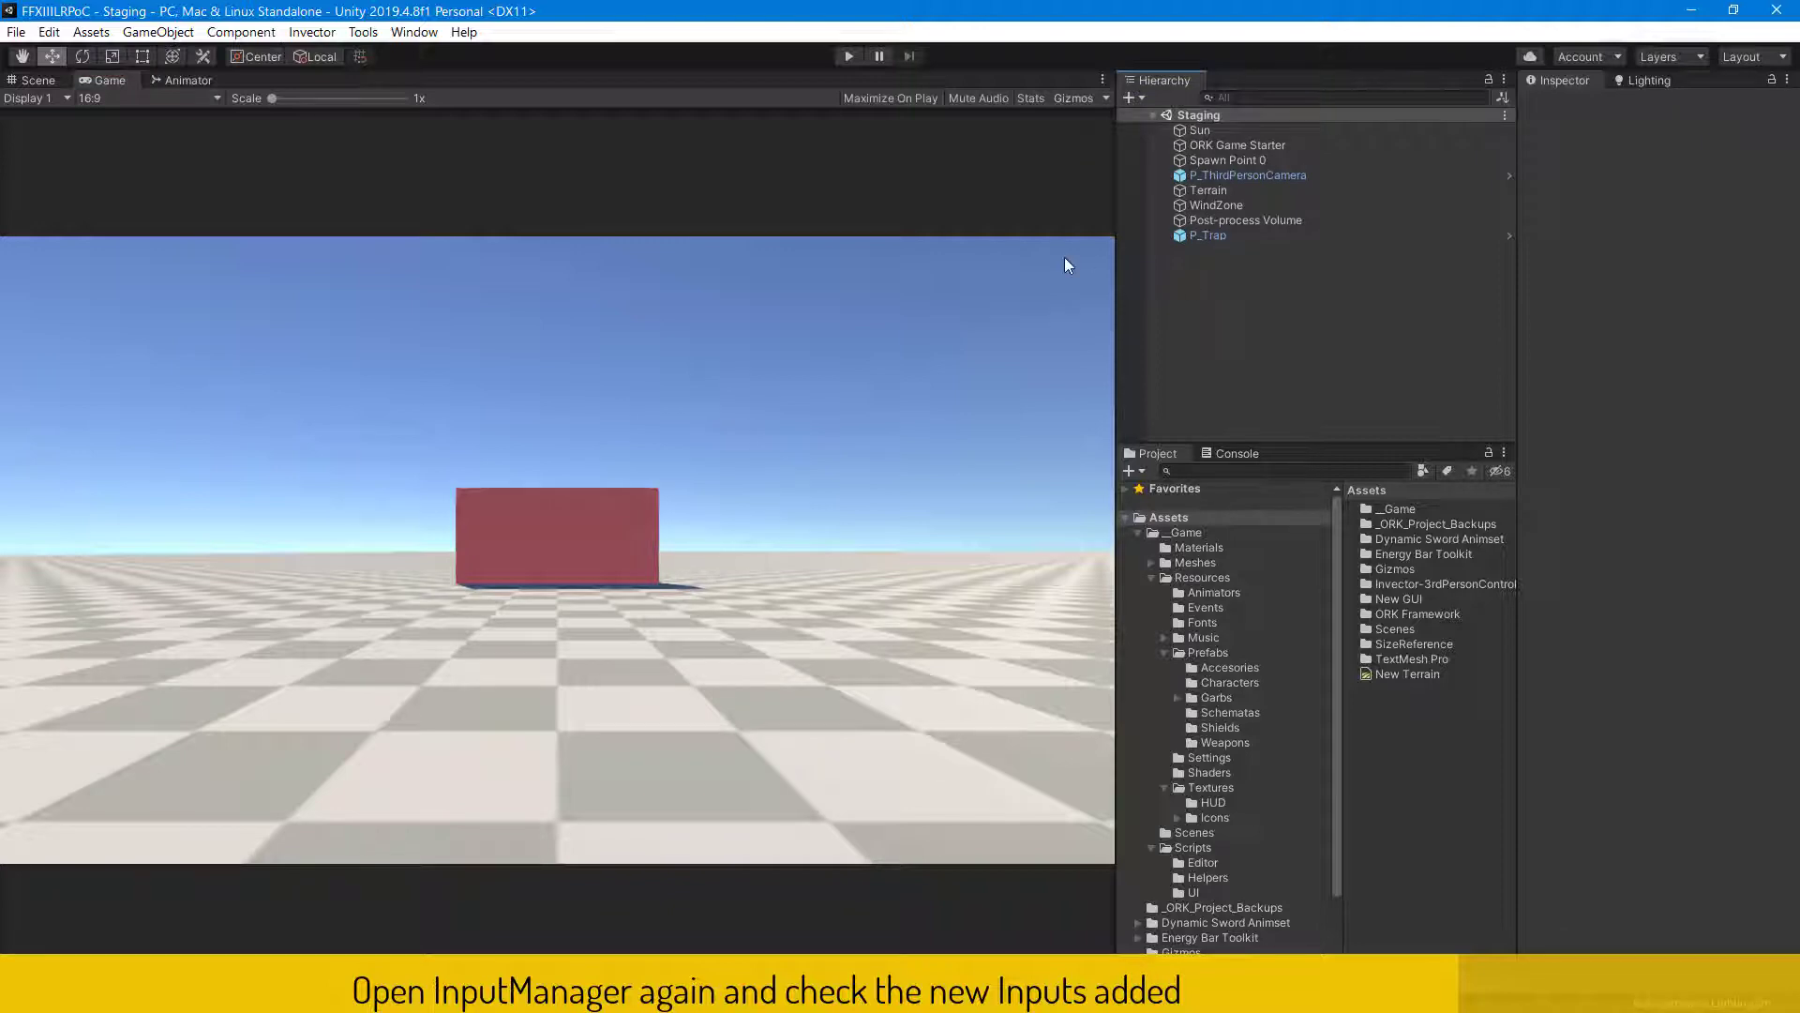
{"action": "left_click", "coordinate": [847, 56]}
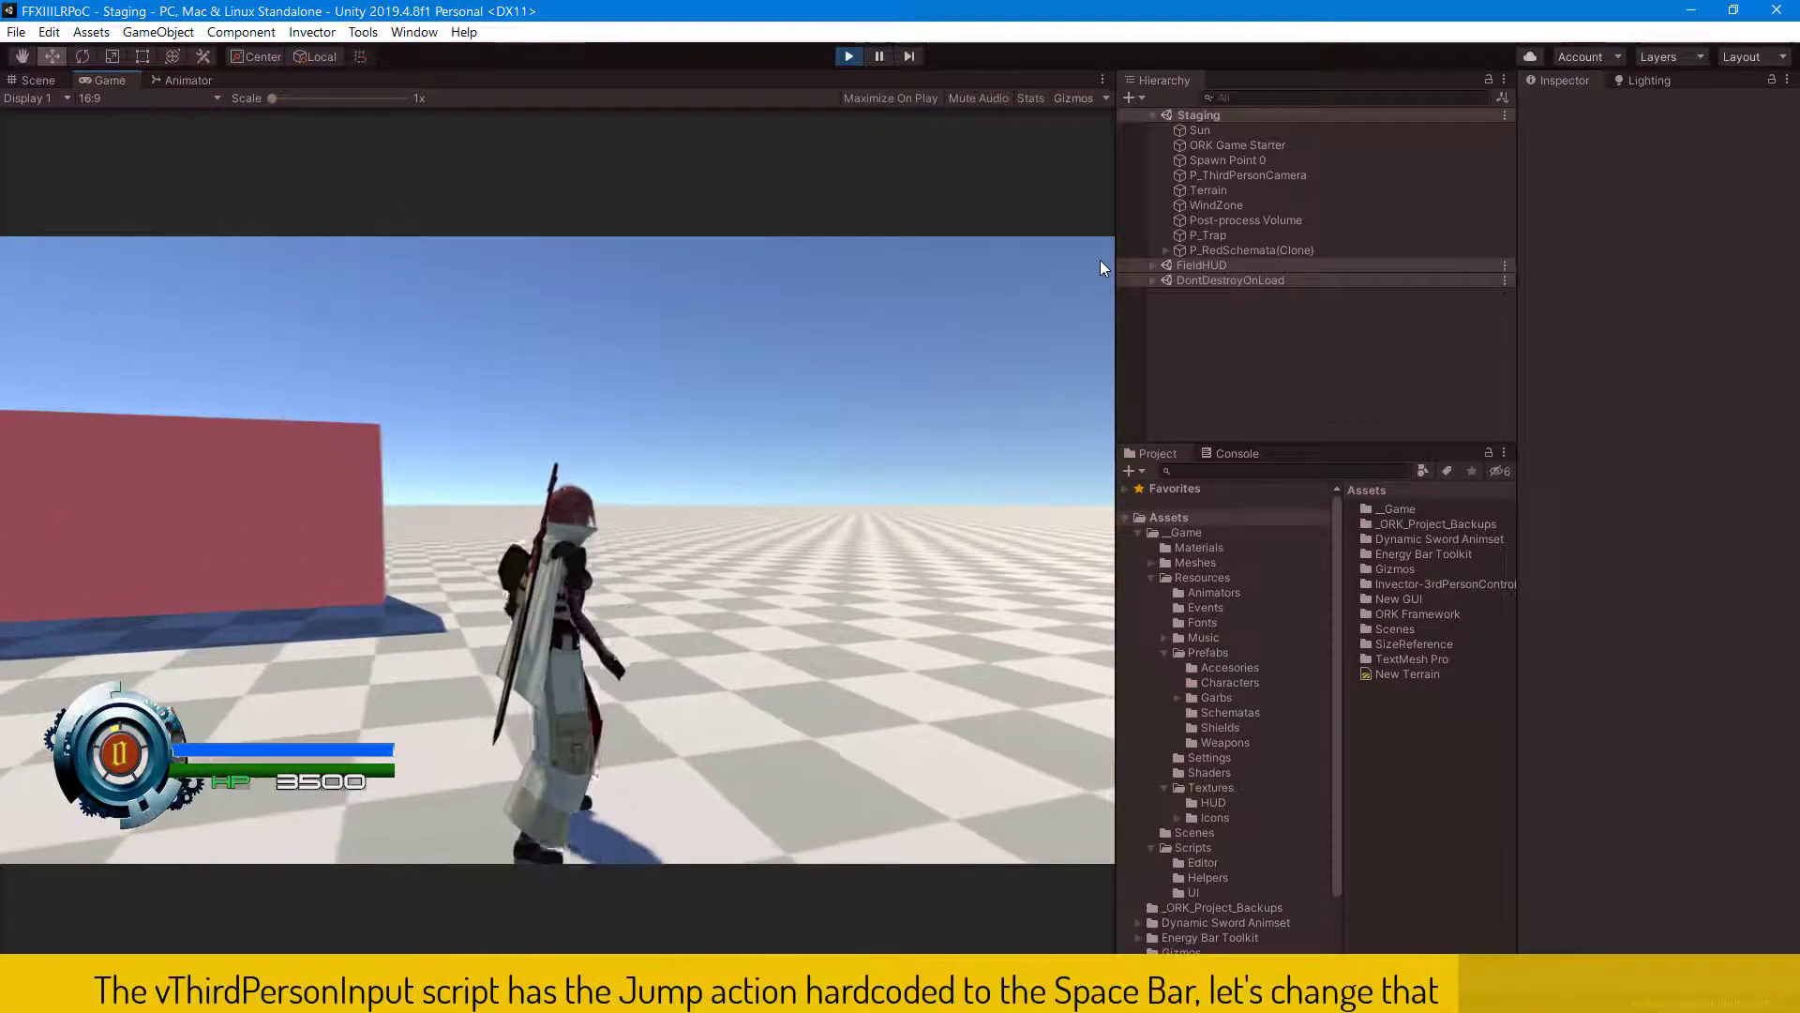
{"action": "key", "text": "ctrl+p"}
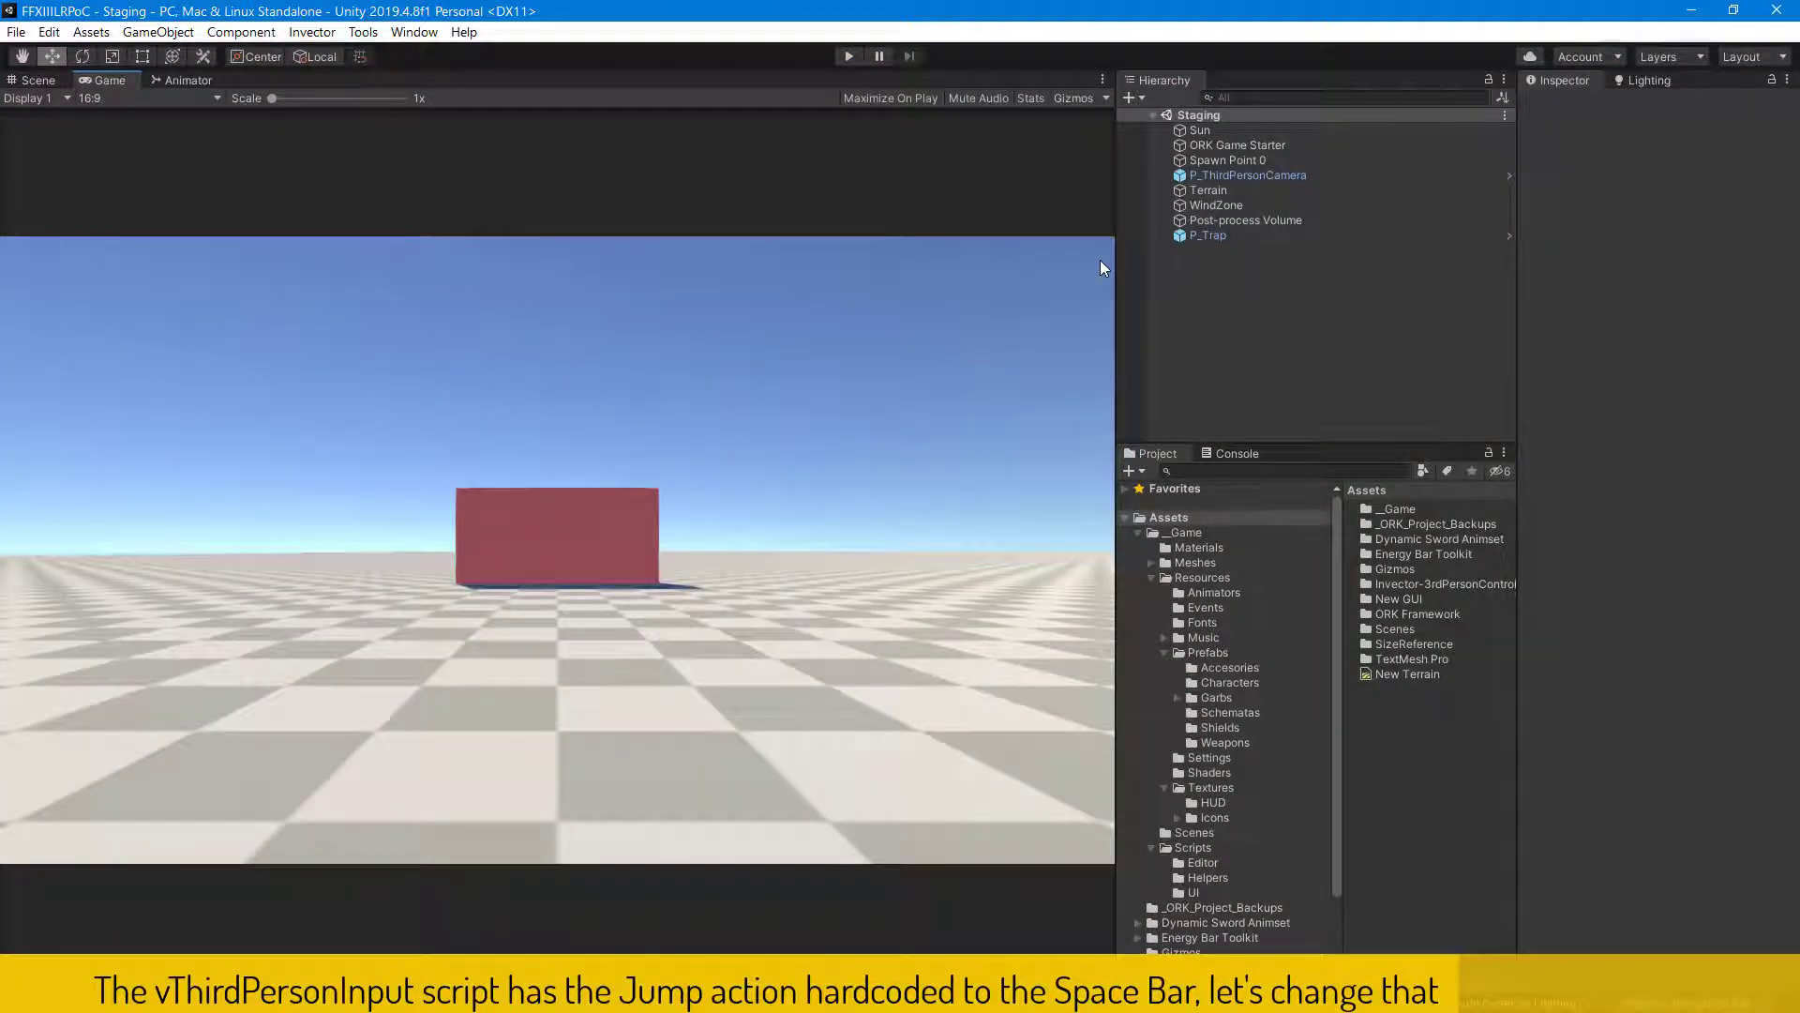
Open vThirdPersonInput.cs from Invector-3rdPersonController/Scripts/CharacterController in Visual Studio.
{"action": "left_click_drag", "start_coordinate": [1337, 752], "coordinate": [1341, 835]}
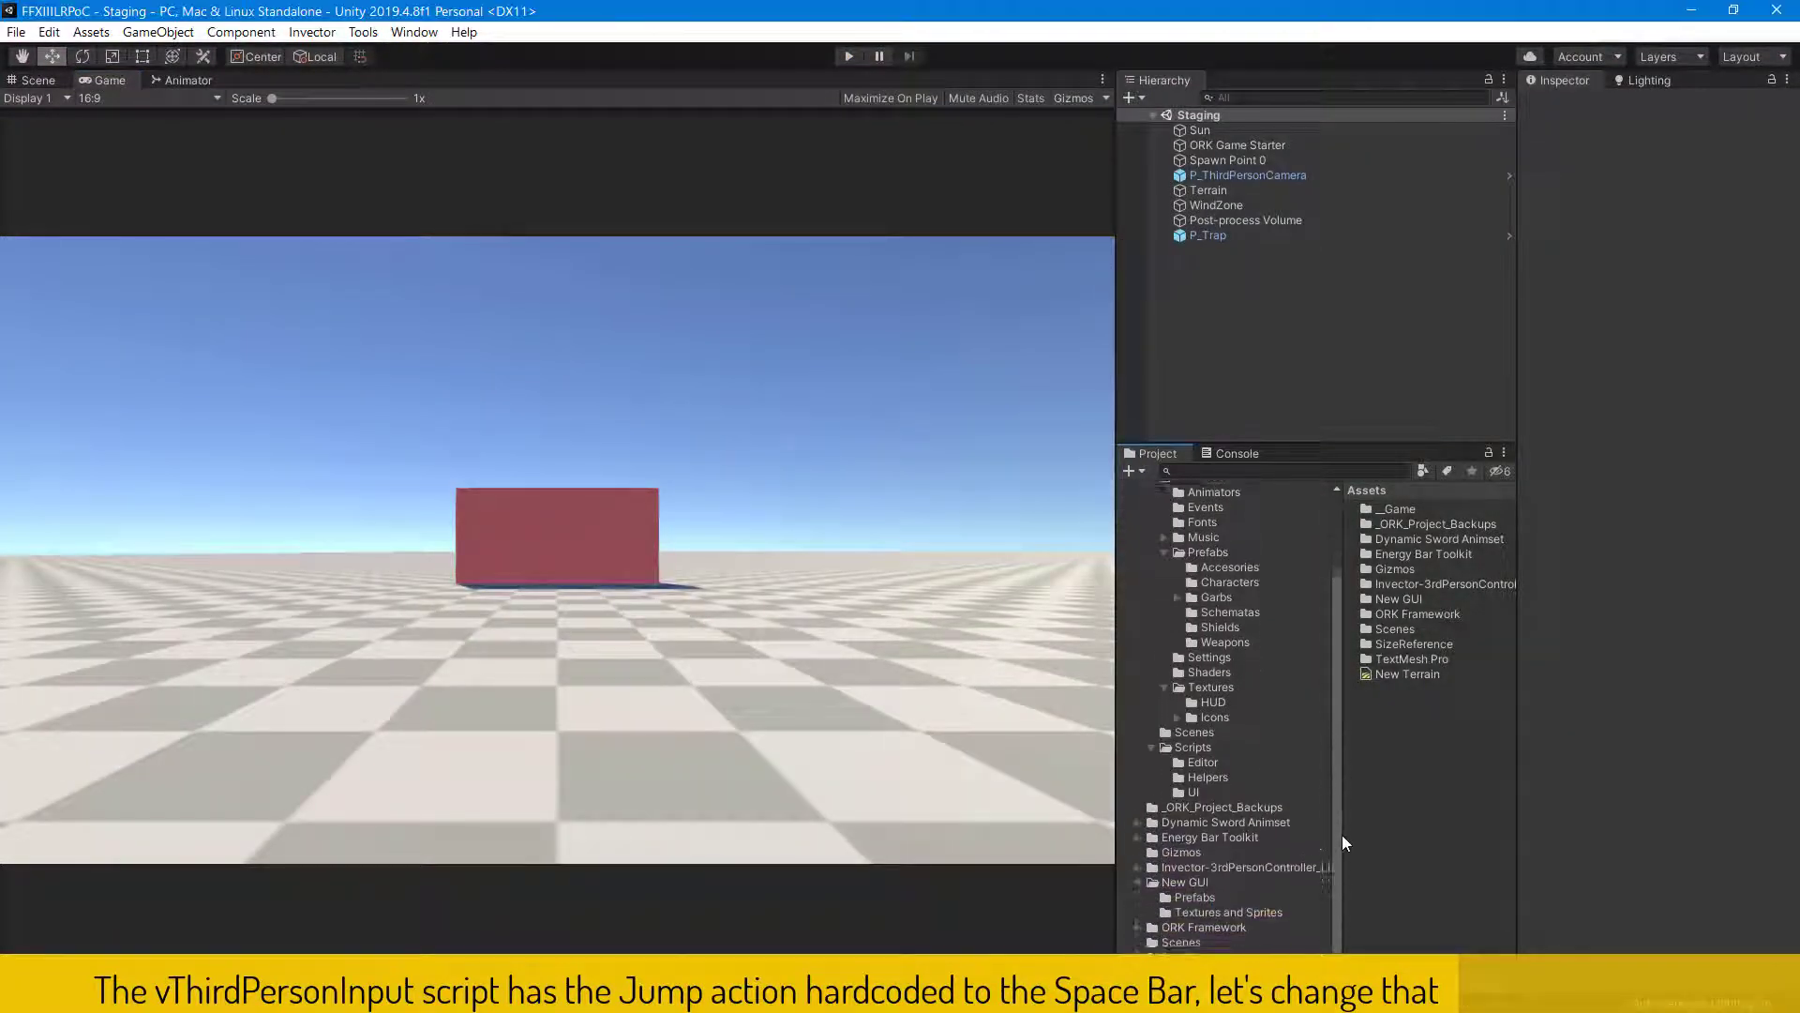
{"action": "left_click", "coordinate": [1145, 863]}
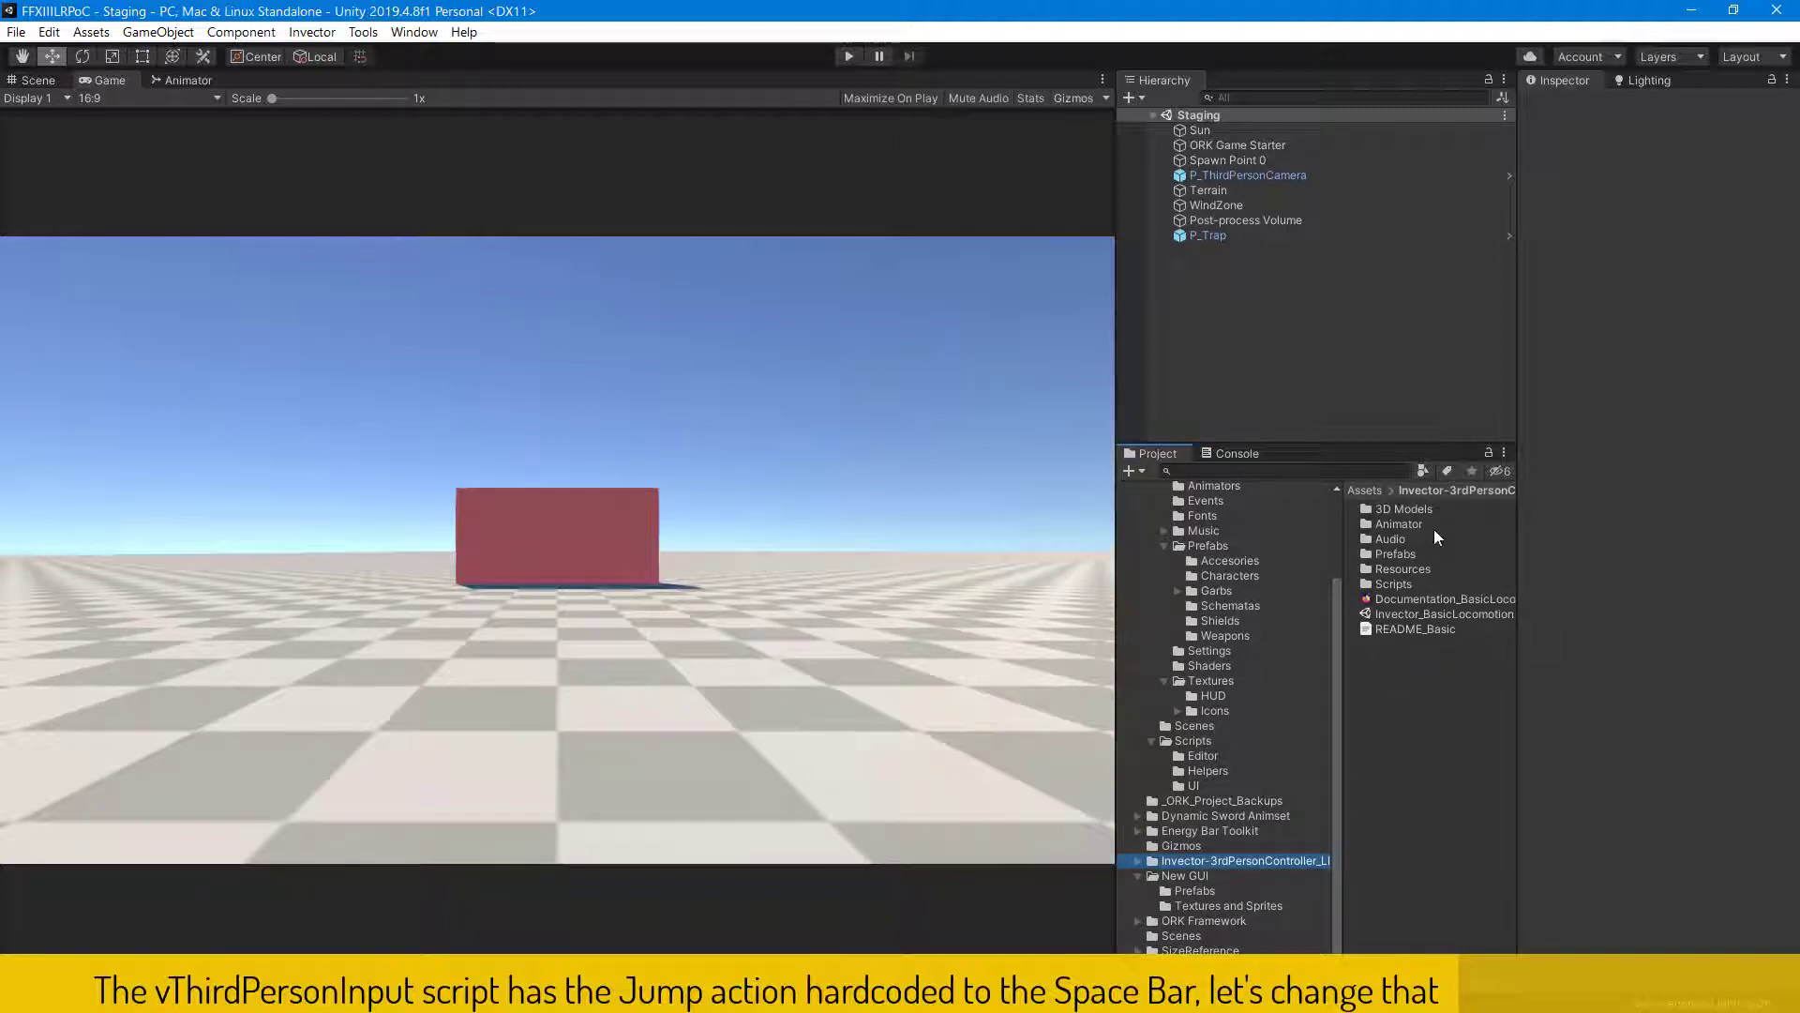
{"action": "double_click", "coordinate": [1372, 581]}
{"action": "double_click", "coordinate": [1369, 523]}
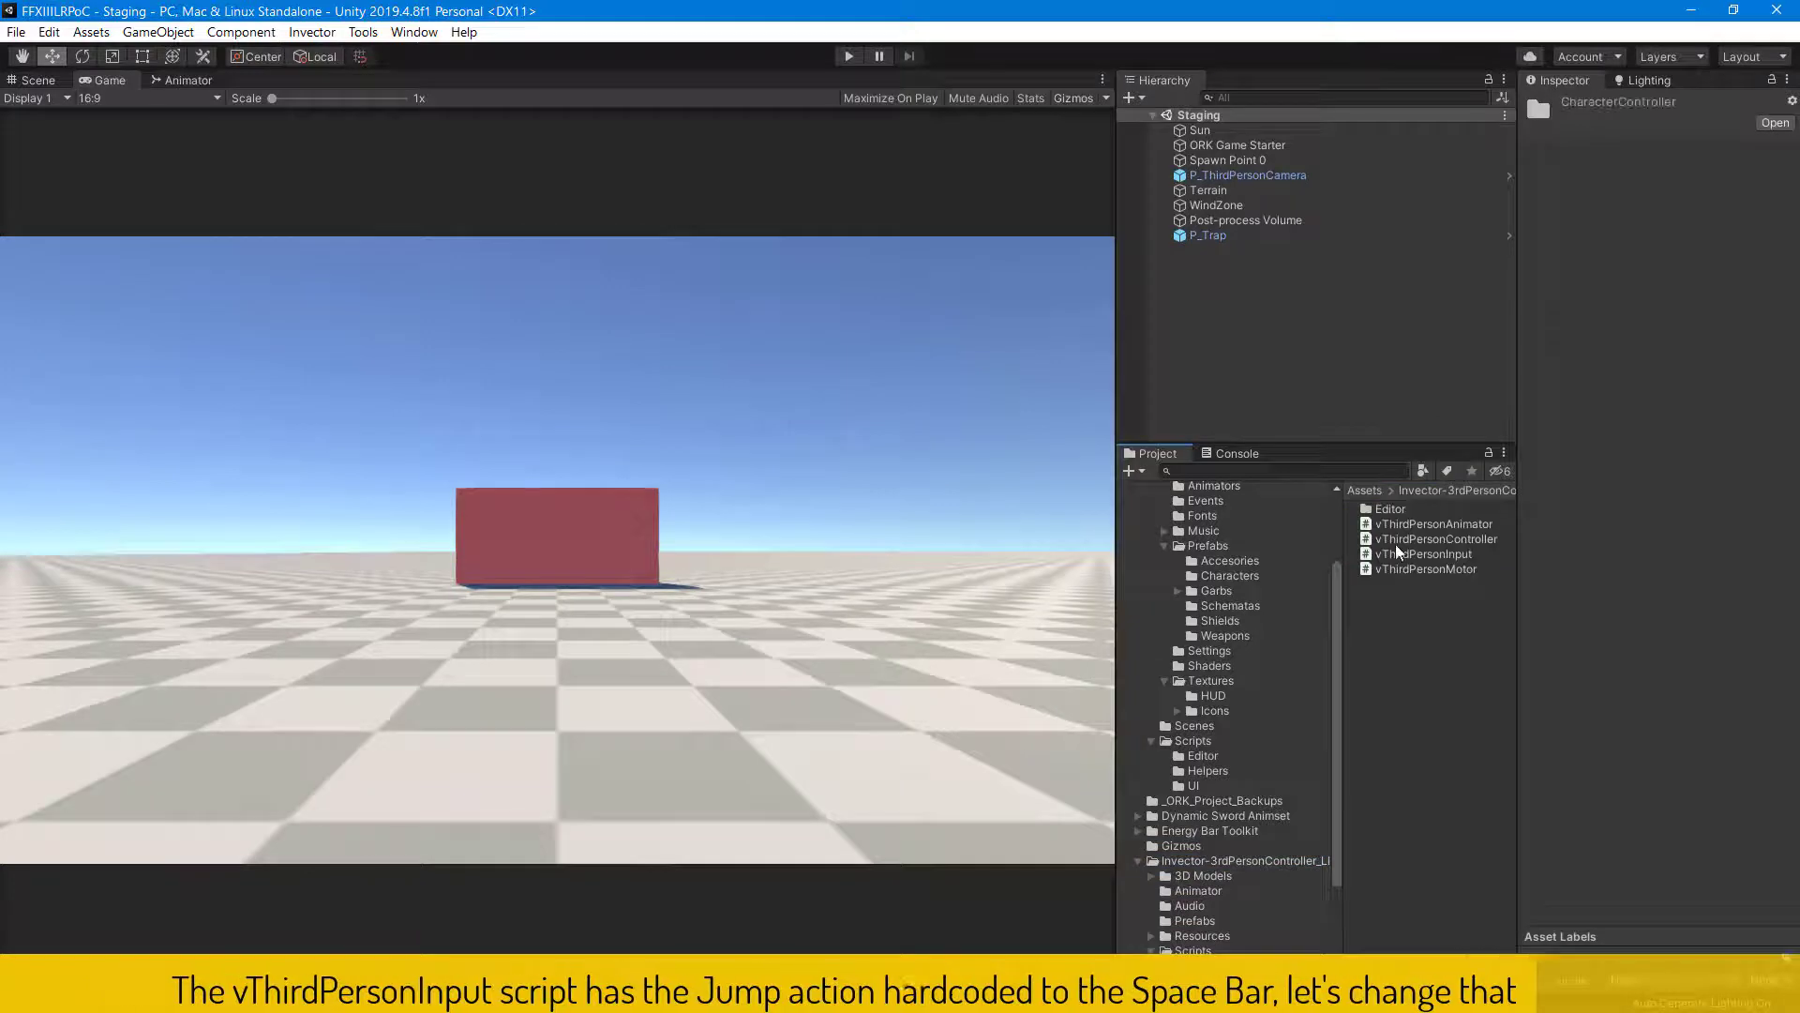
{"action": "left_click", "coordinate": [1388, 551]}
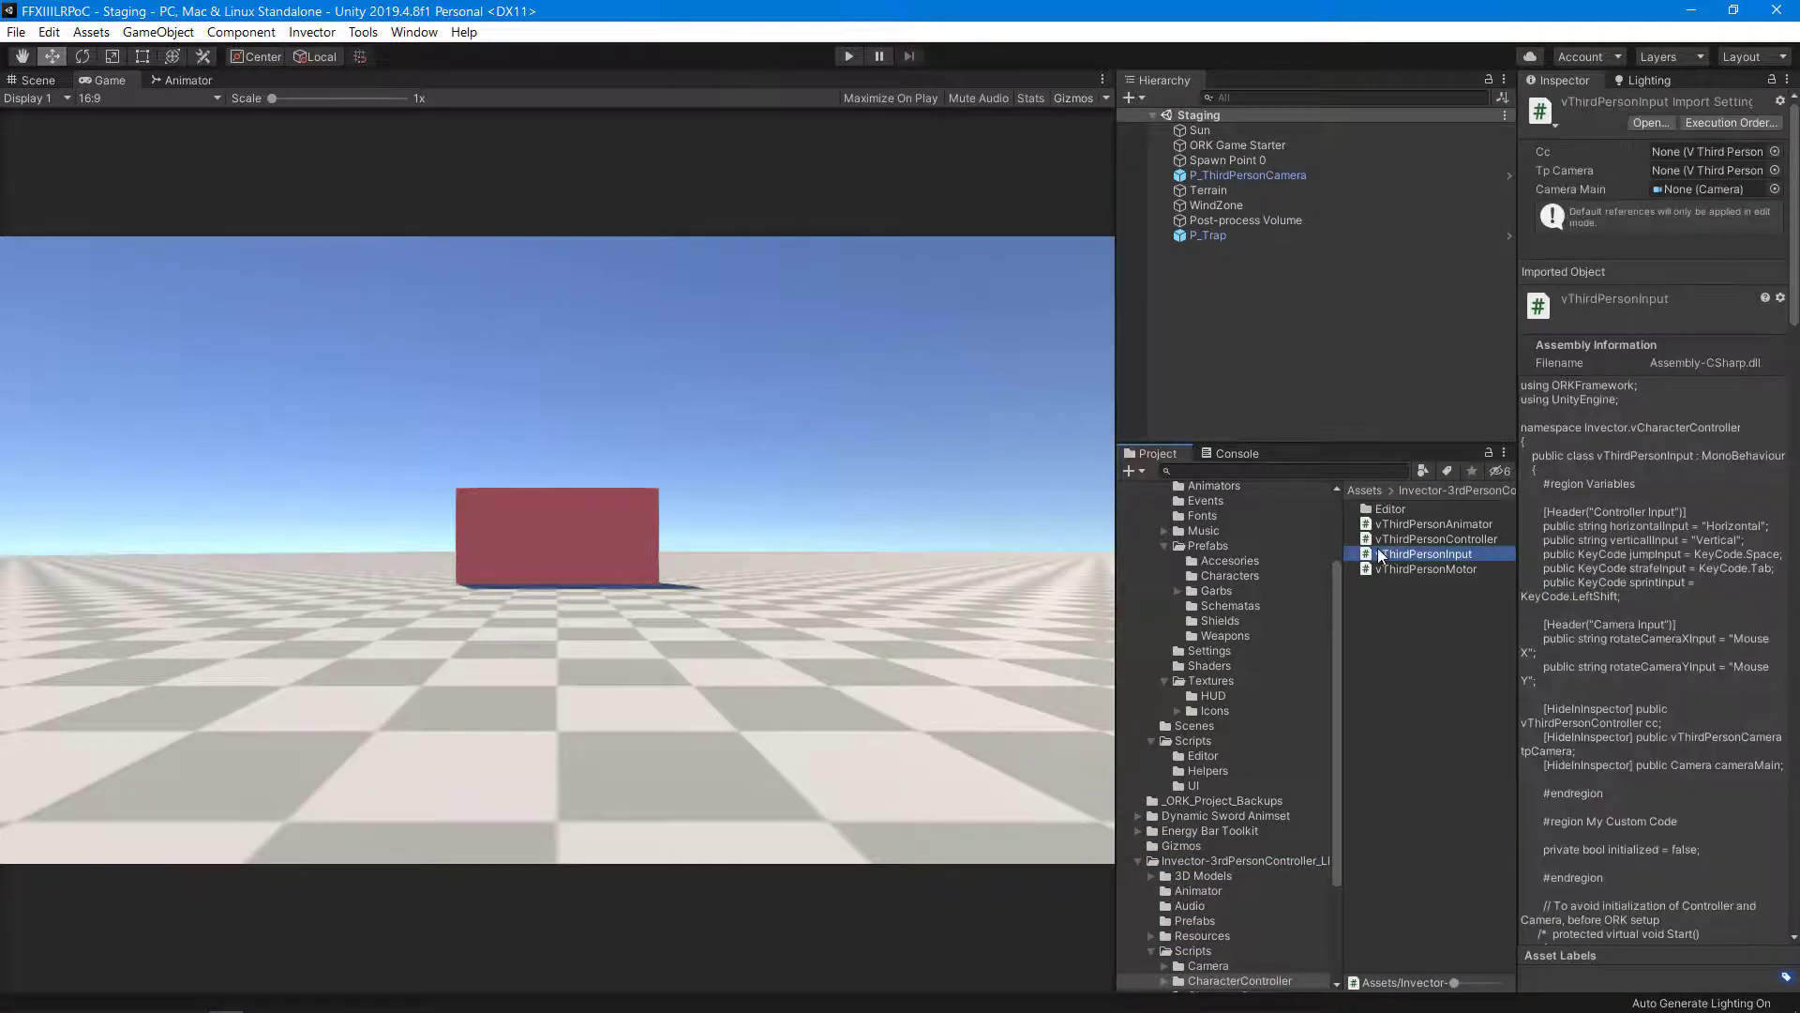
{"action": "double_click", "coordinate": [1377, 551]}
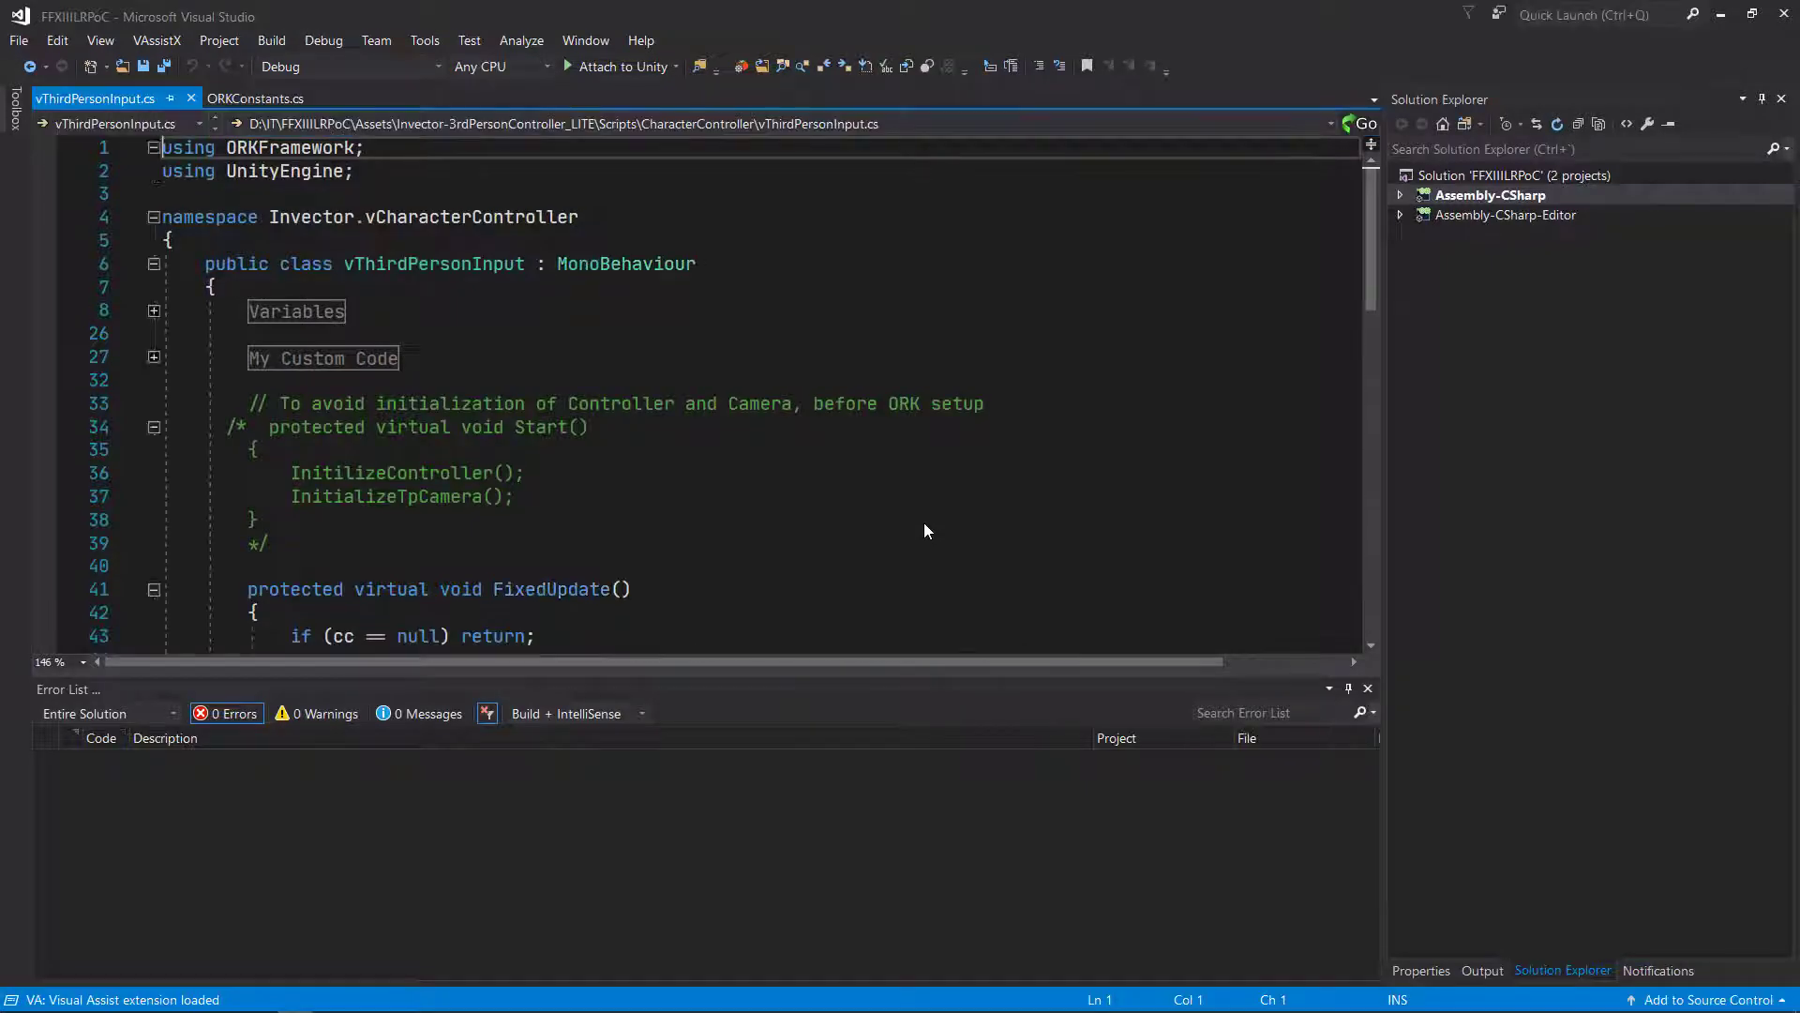
{"action": "left_click", "coordinate": [801, 518]}
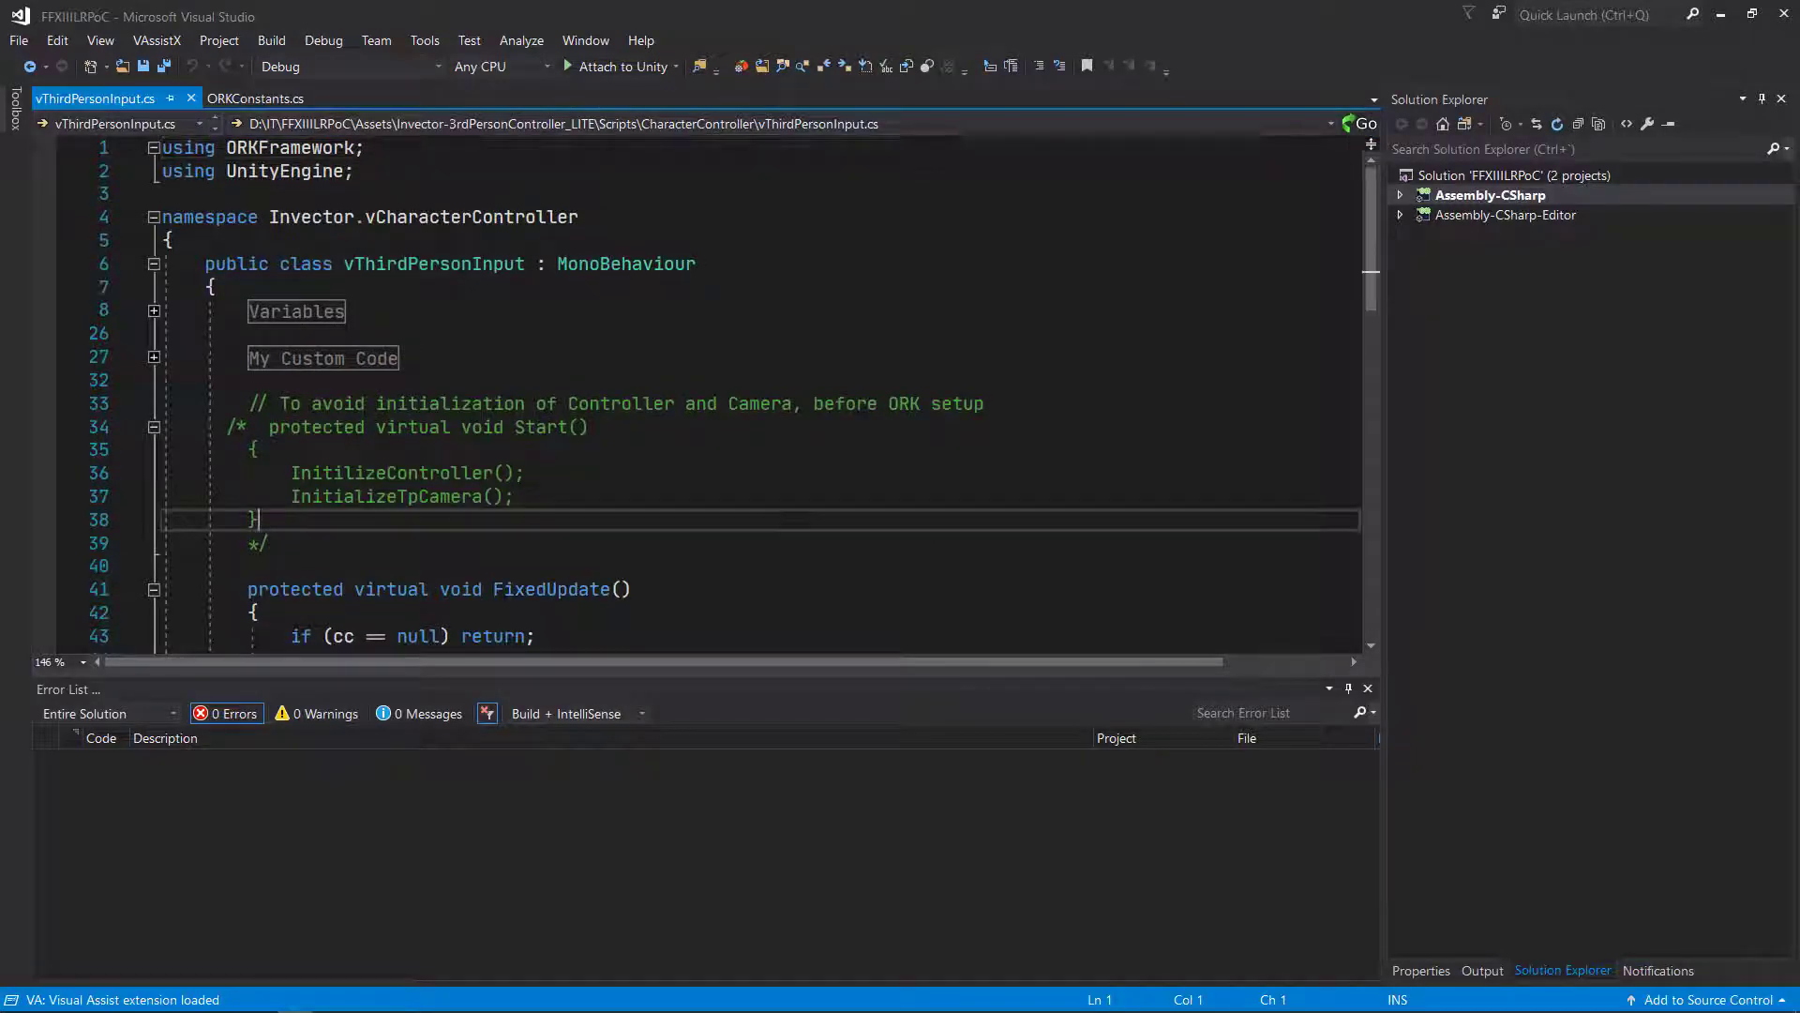
{"action": "left_click", "coordinate": [152, 310]}
{"action": "left_click", "coordinate": [686, 426]}
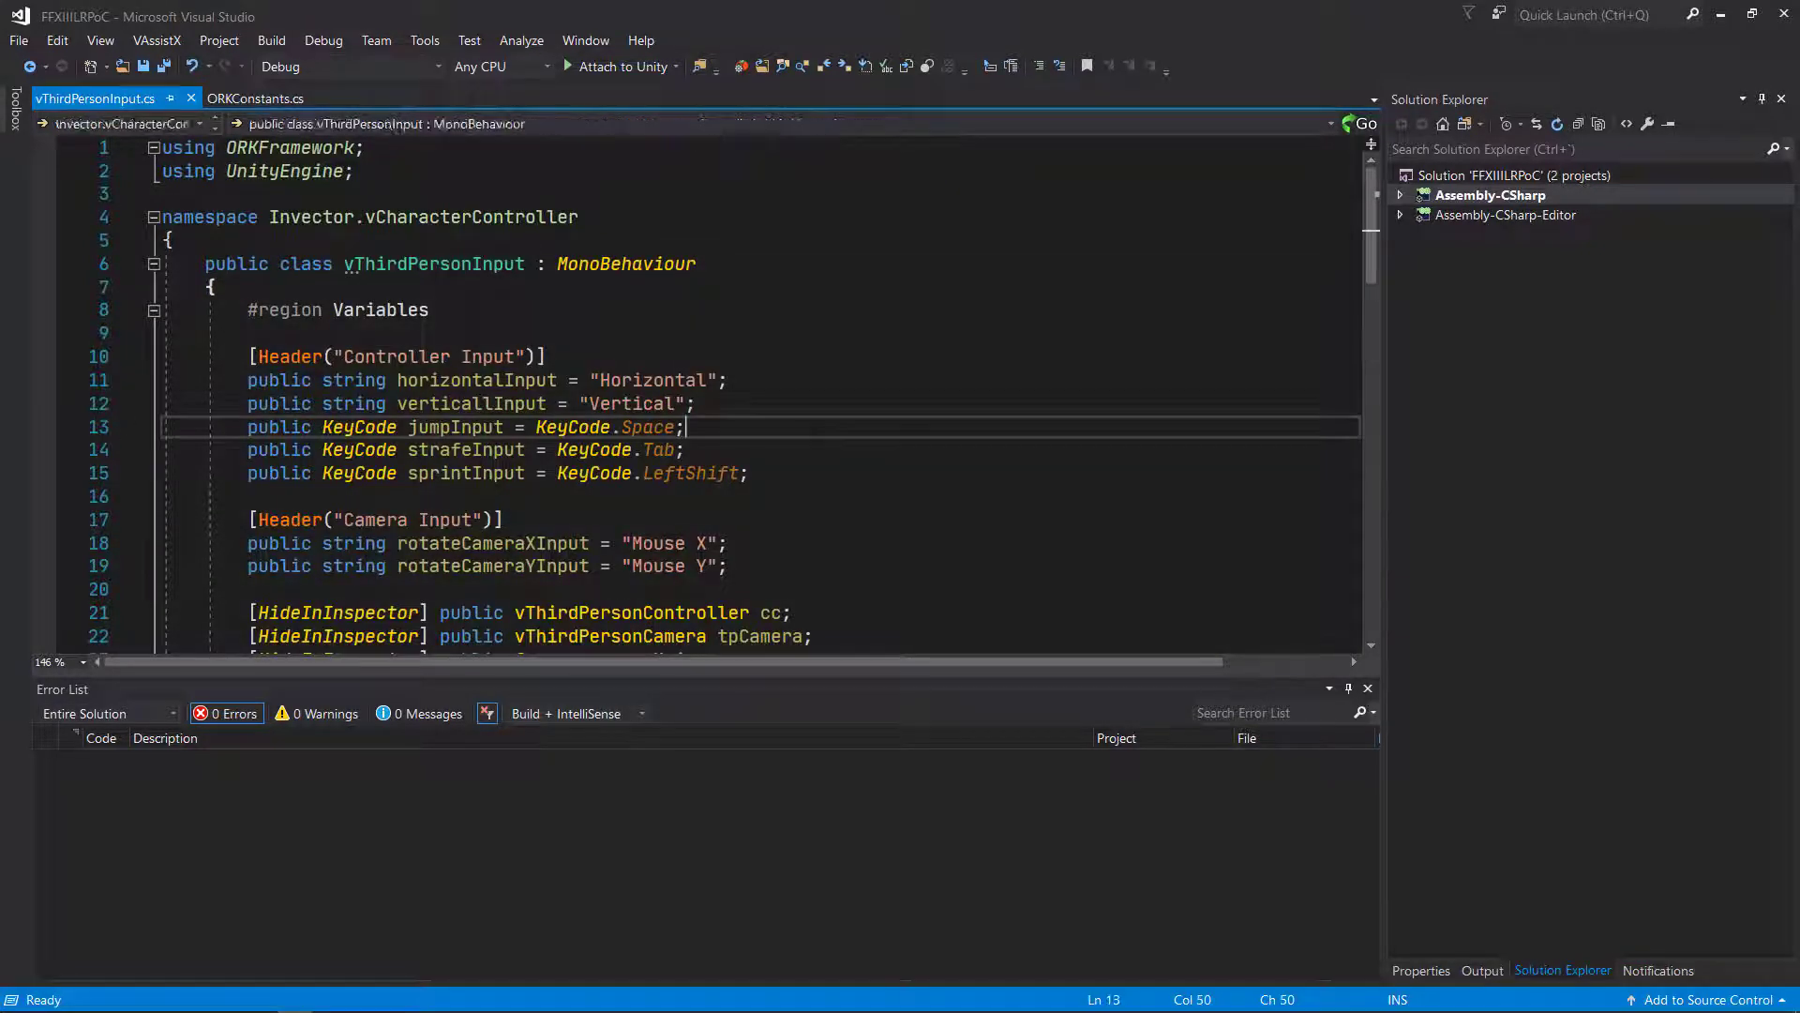
{"action": "left_click", "coordinate": [463, 428]}
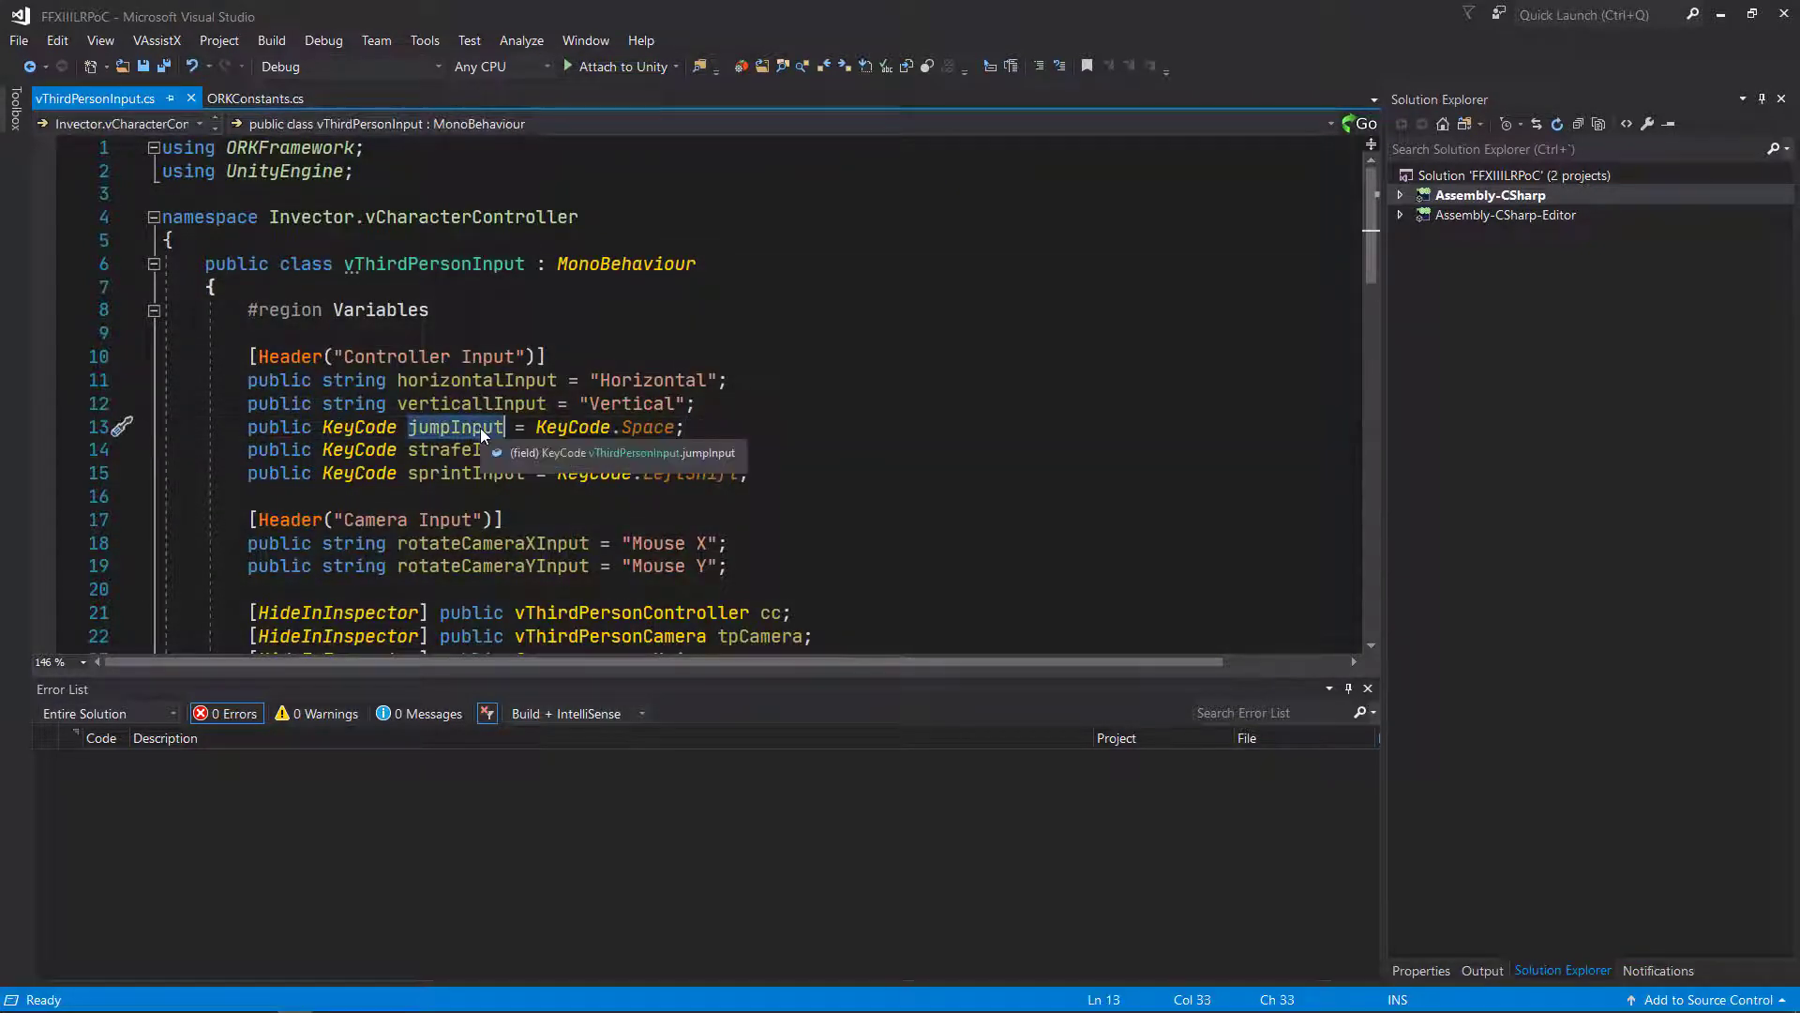
{"action": "key", "text": "Down"}
{"action": "key", "text": "Down"}
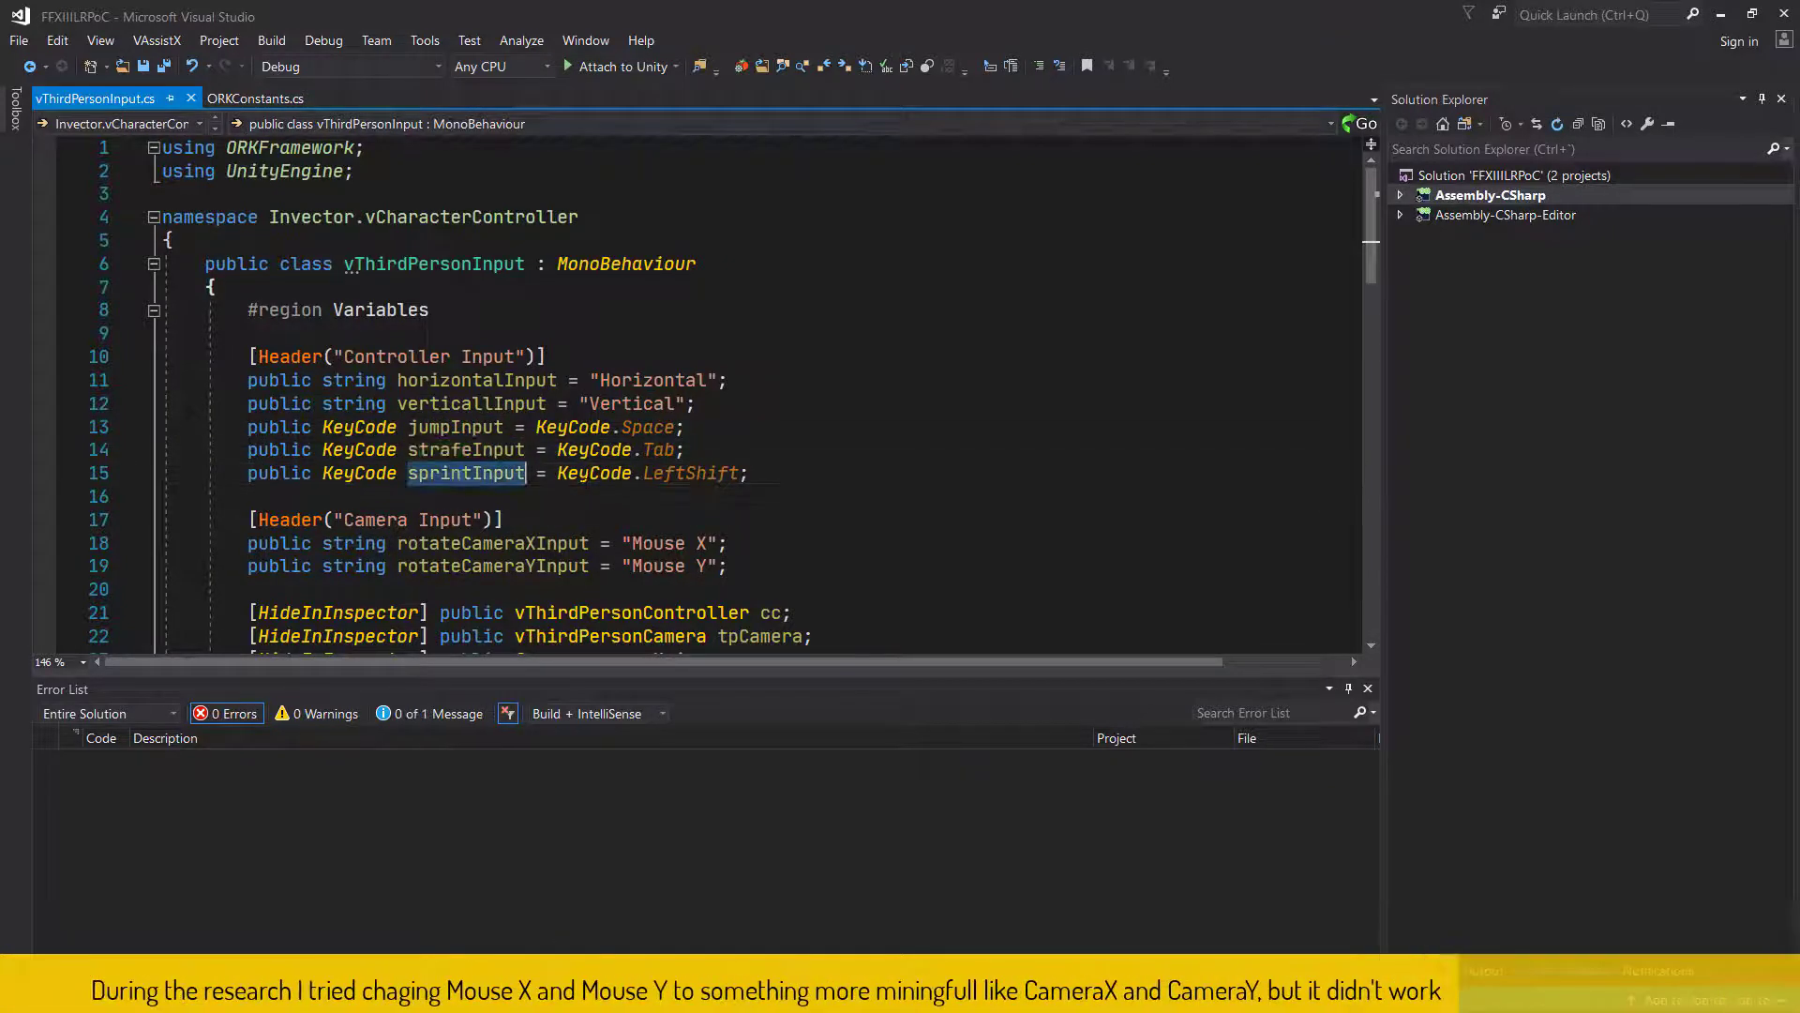
{"action": "scroll", "coordinate": [486, 403], "scroll_direction": "down", "scroll_amount": 2}
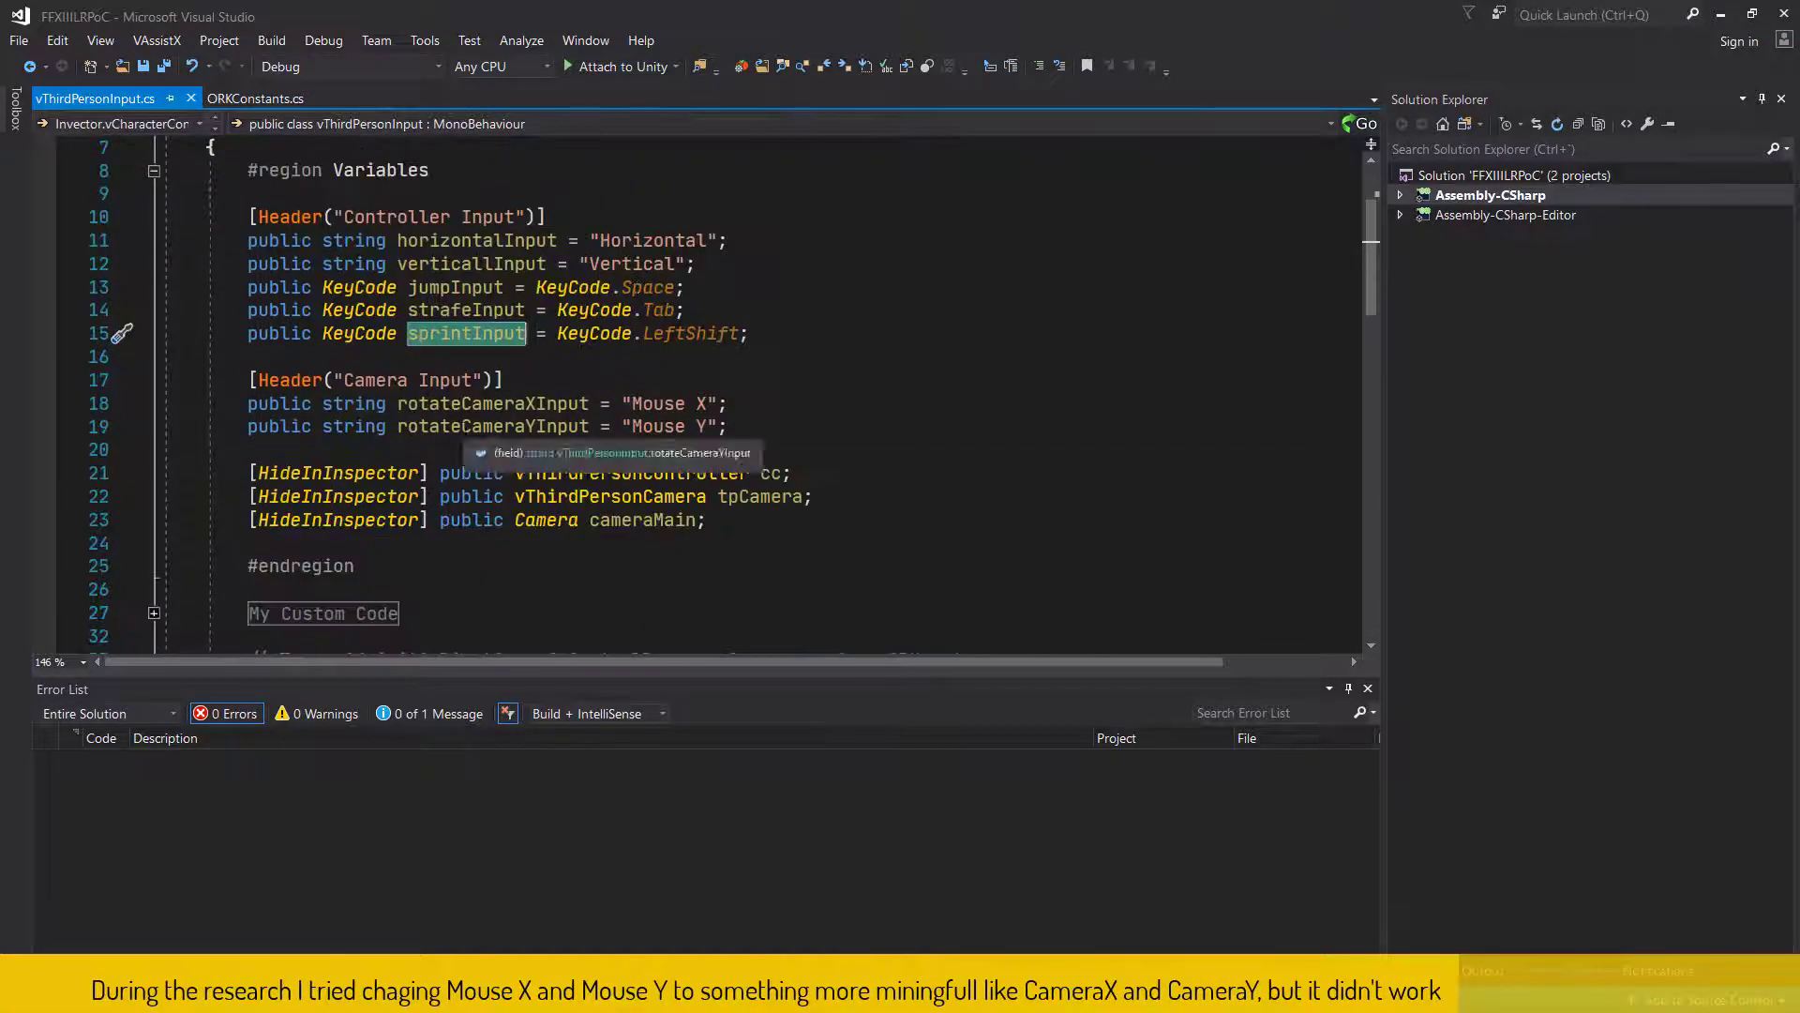
{"action": "left_click", "coordinate": [731, 427]}
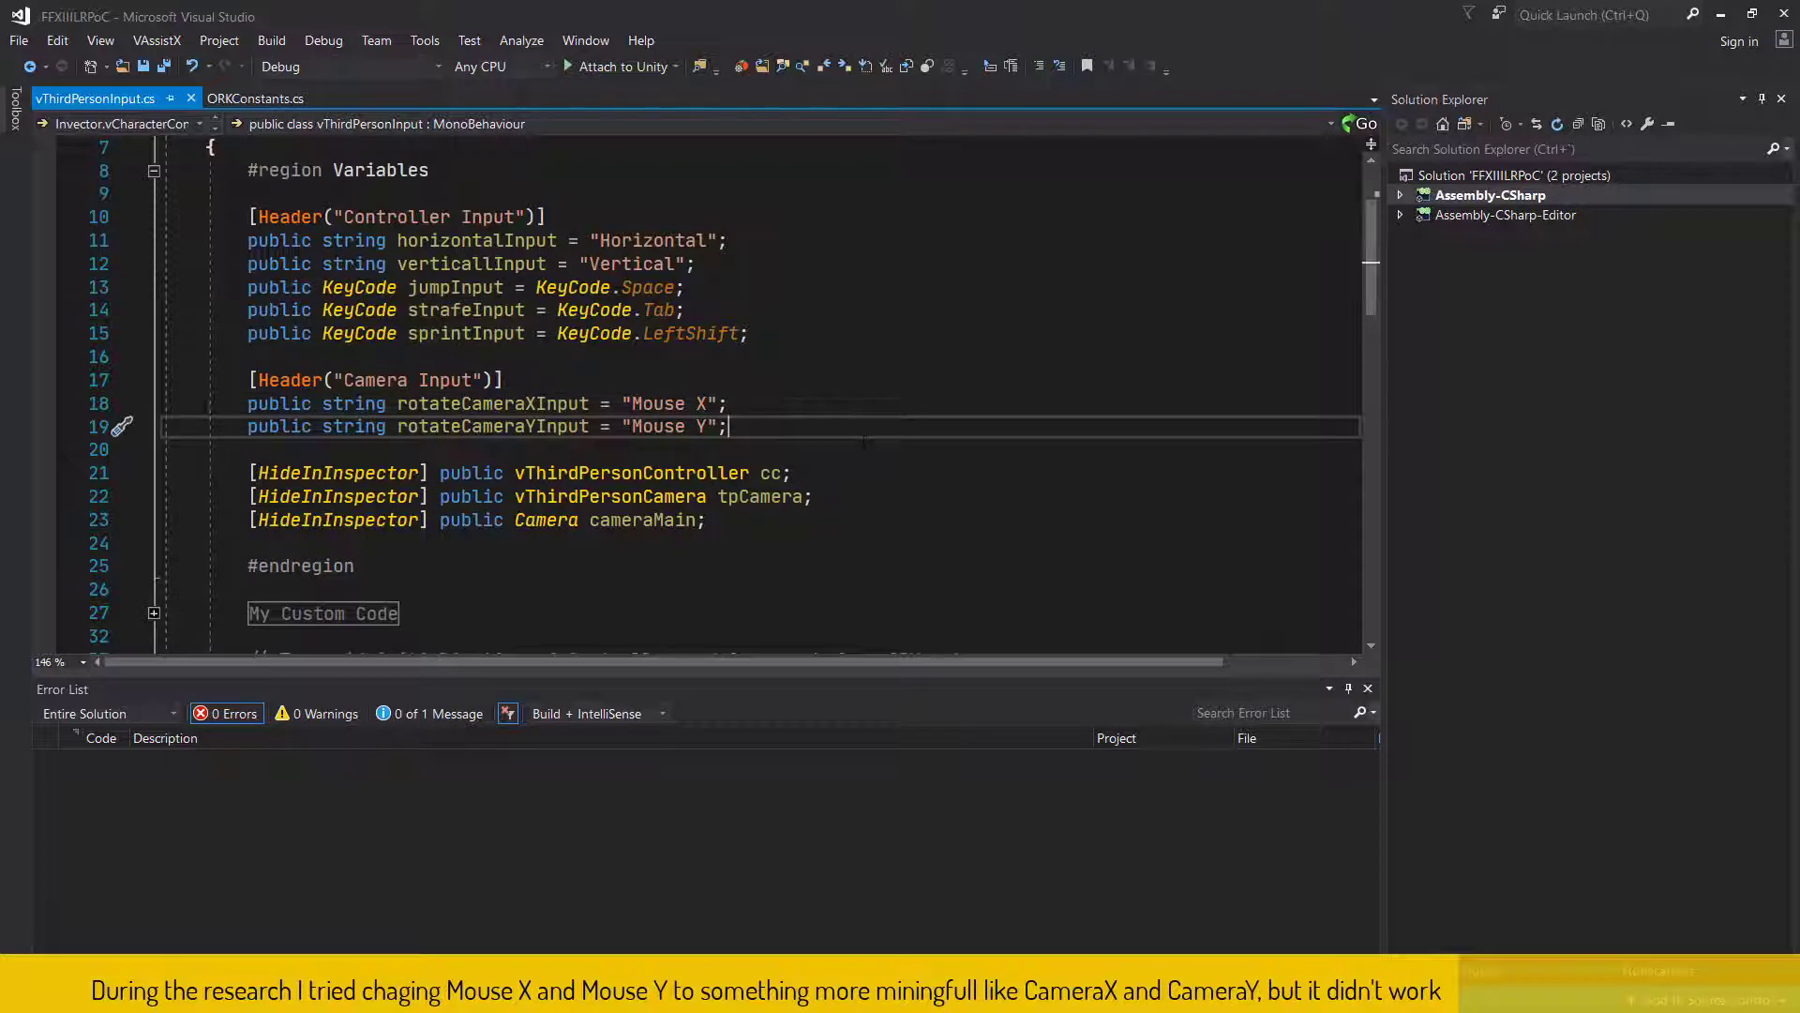
{"action": "scroll", "coordinate": [864, 441], "scroll_direction": "down", "scroll_amount": 1}
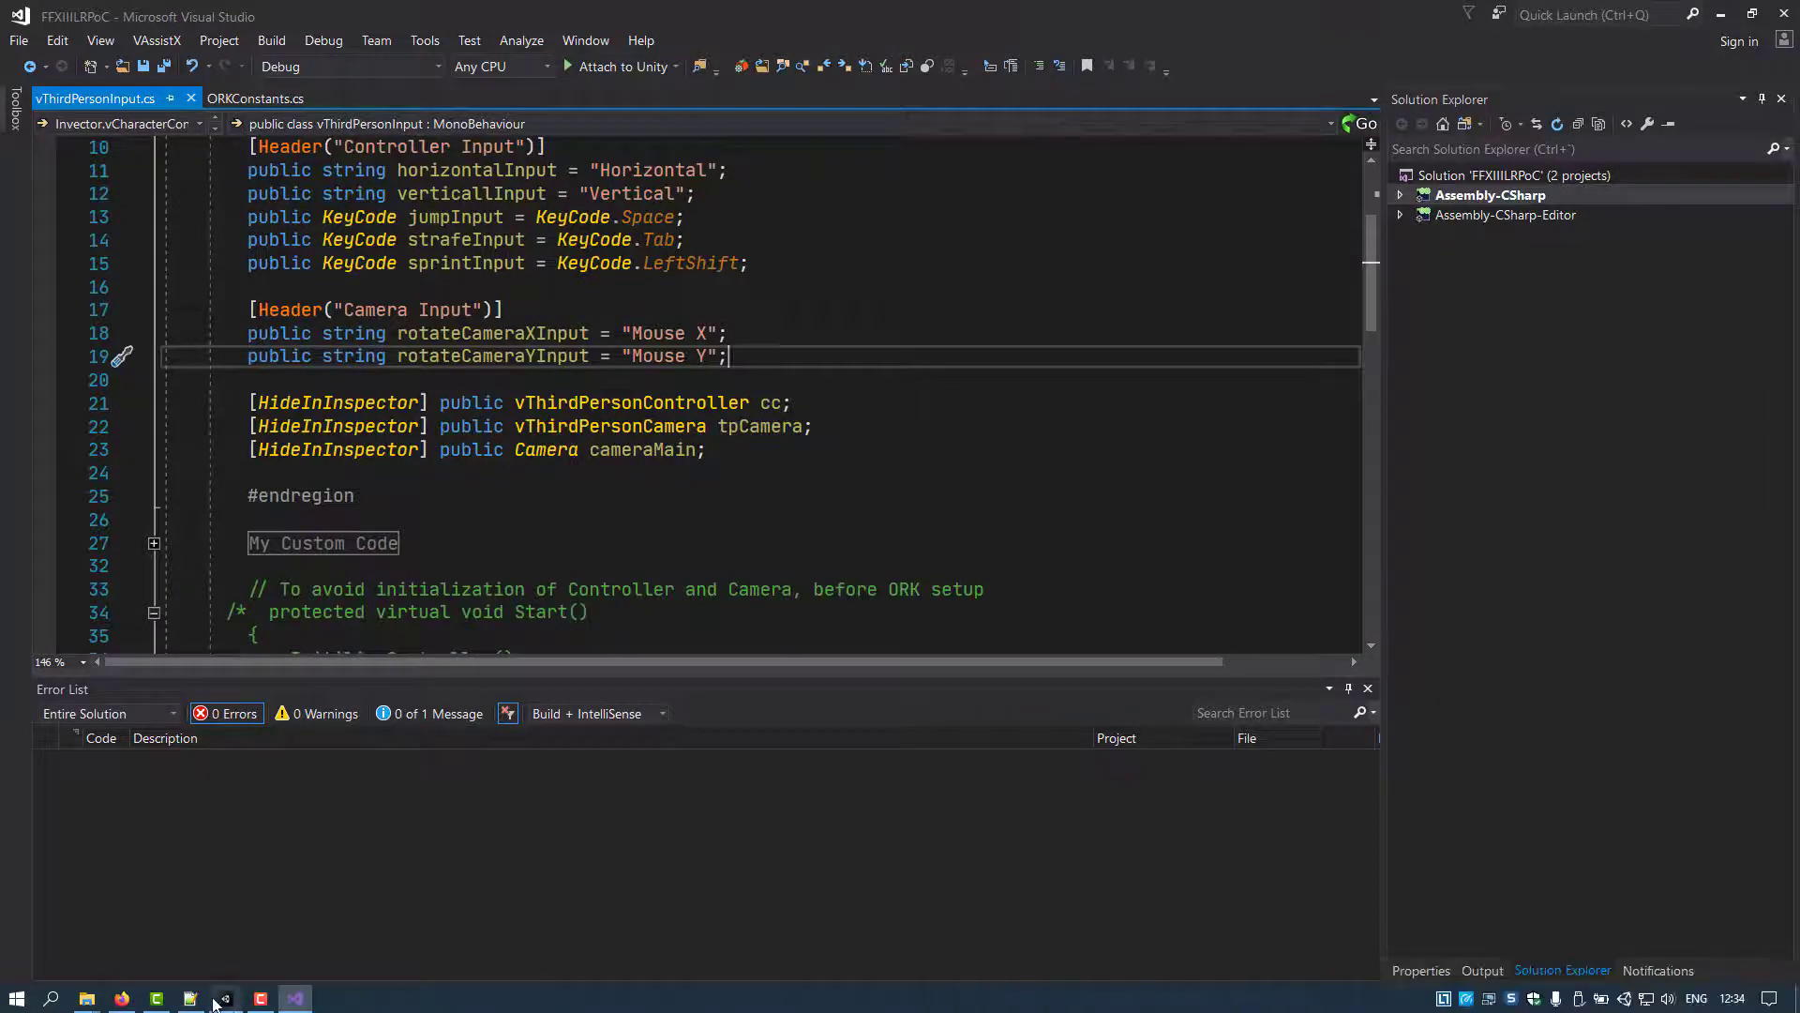
Open the ORK Framework editor at Base/Control > Input Keys.
{"action": "left_click", "coordinate": [224, 999]}
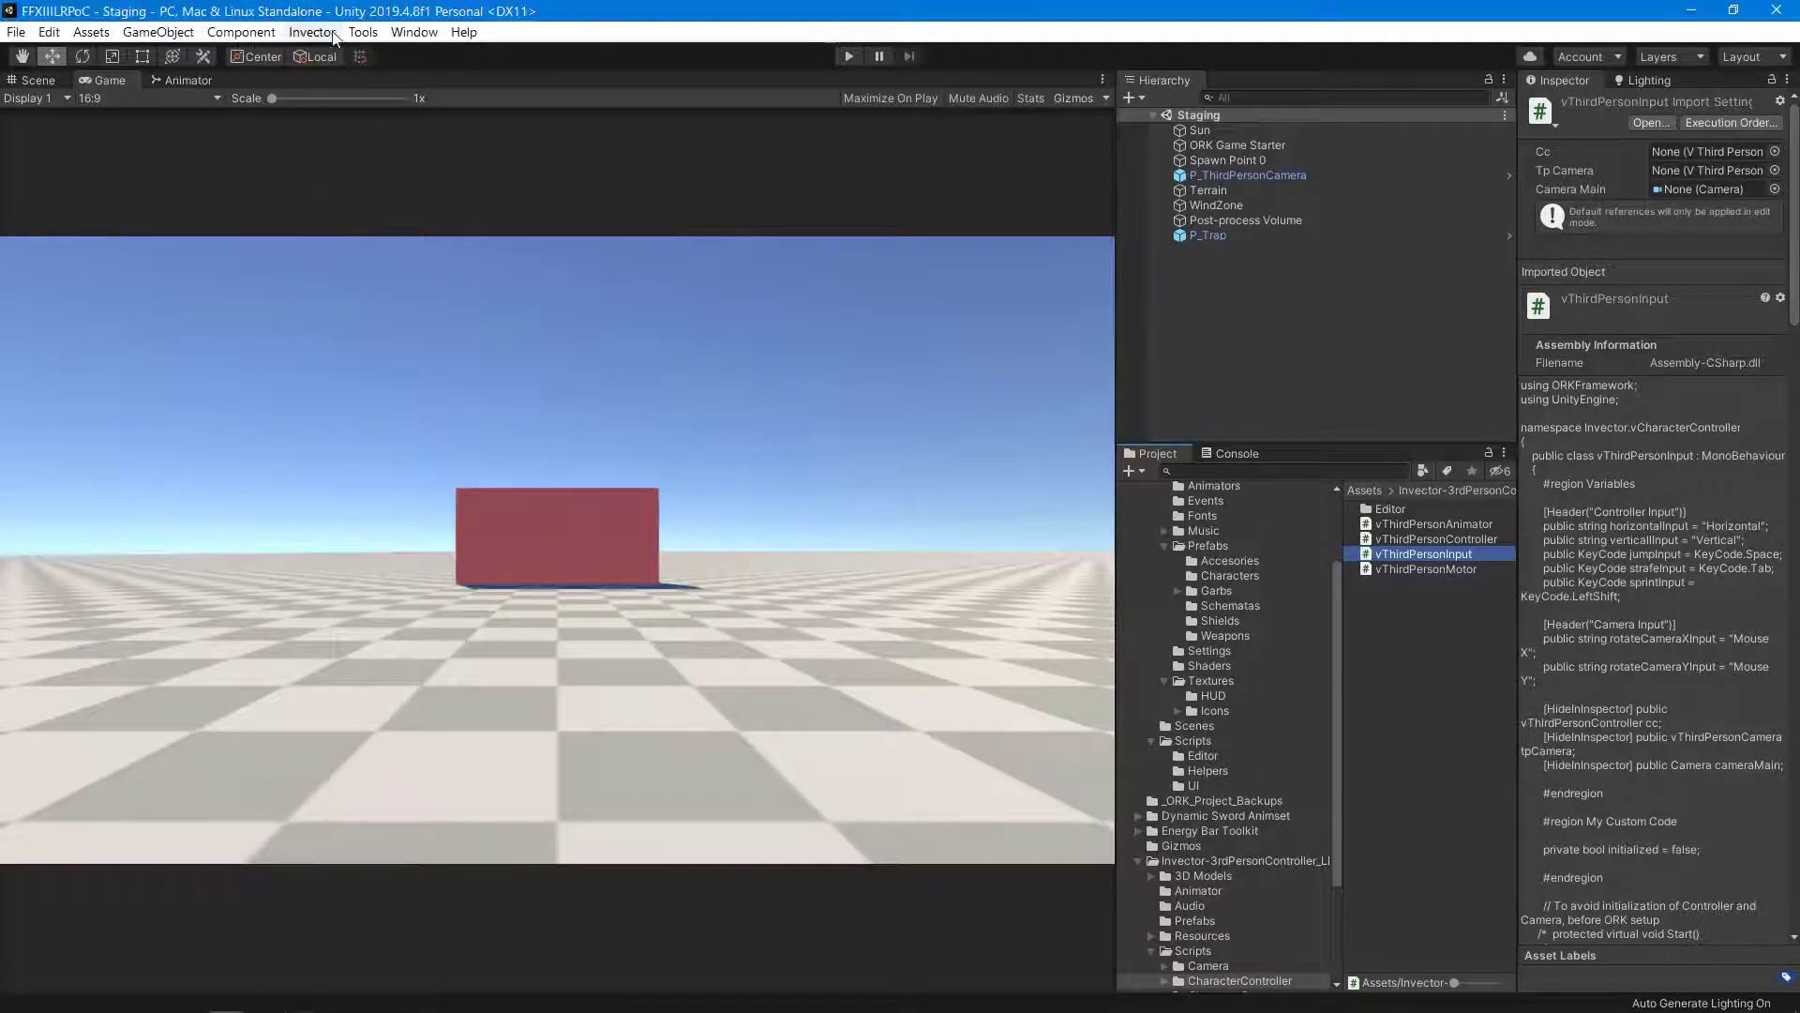
{"action": "left_click", "coordinate": [403, 37]}
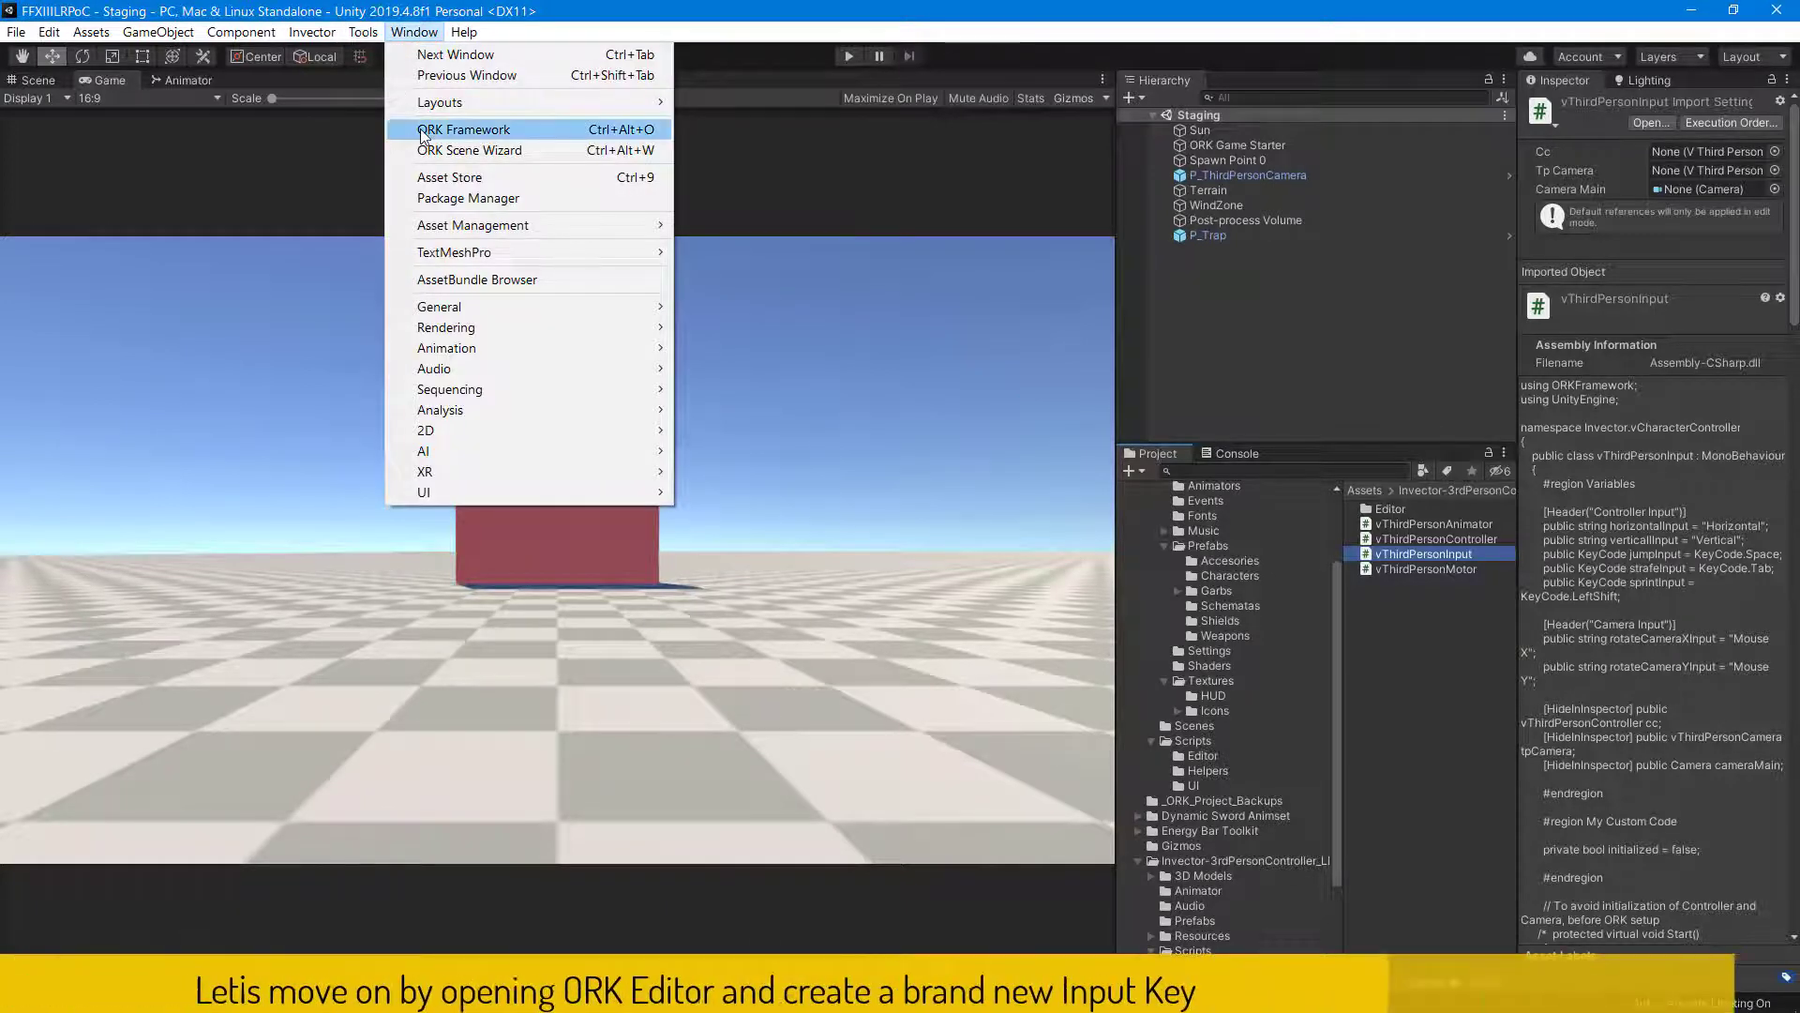
{"action": "left_click", "coordinate": [421, 133]}
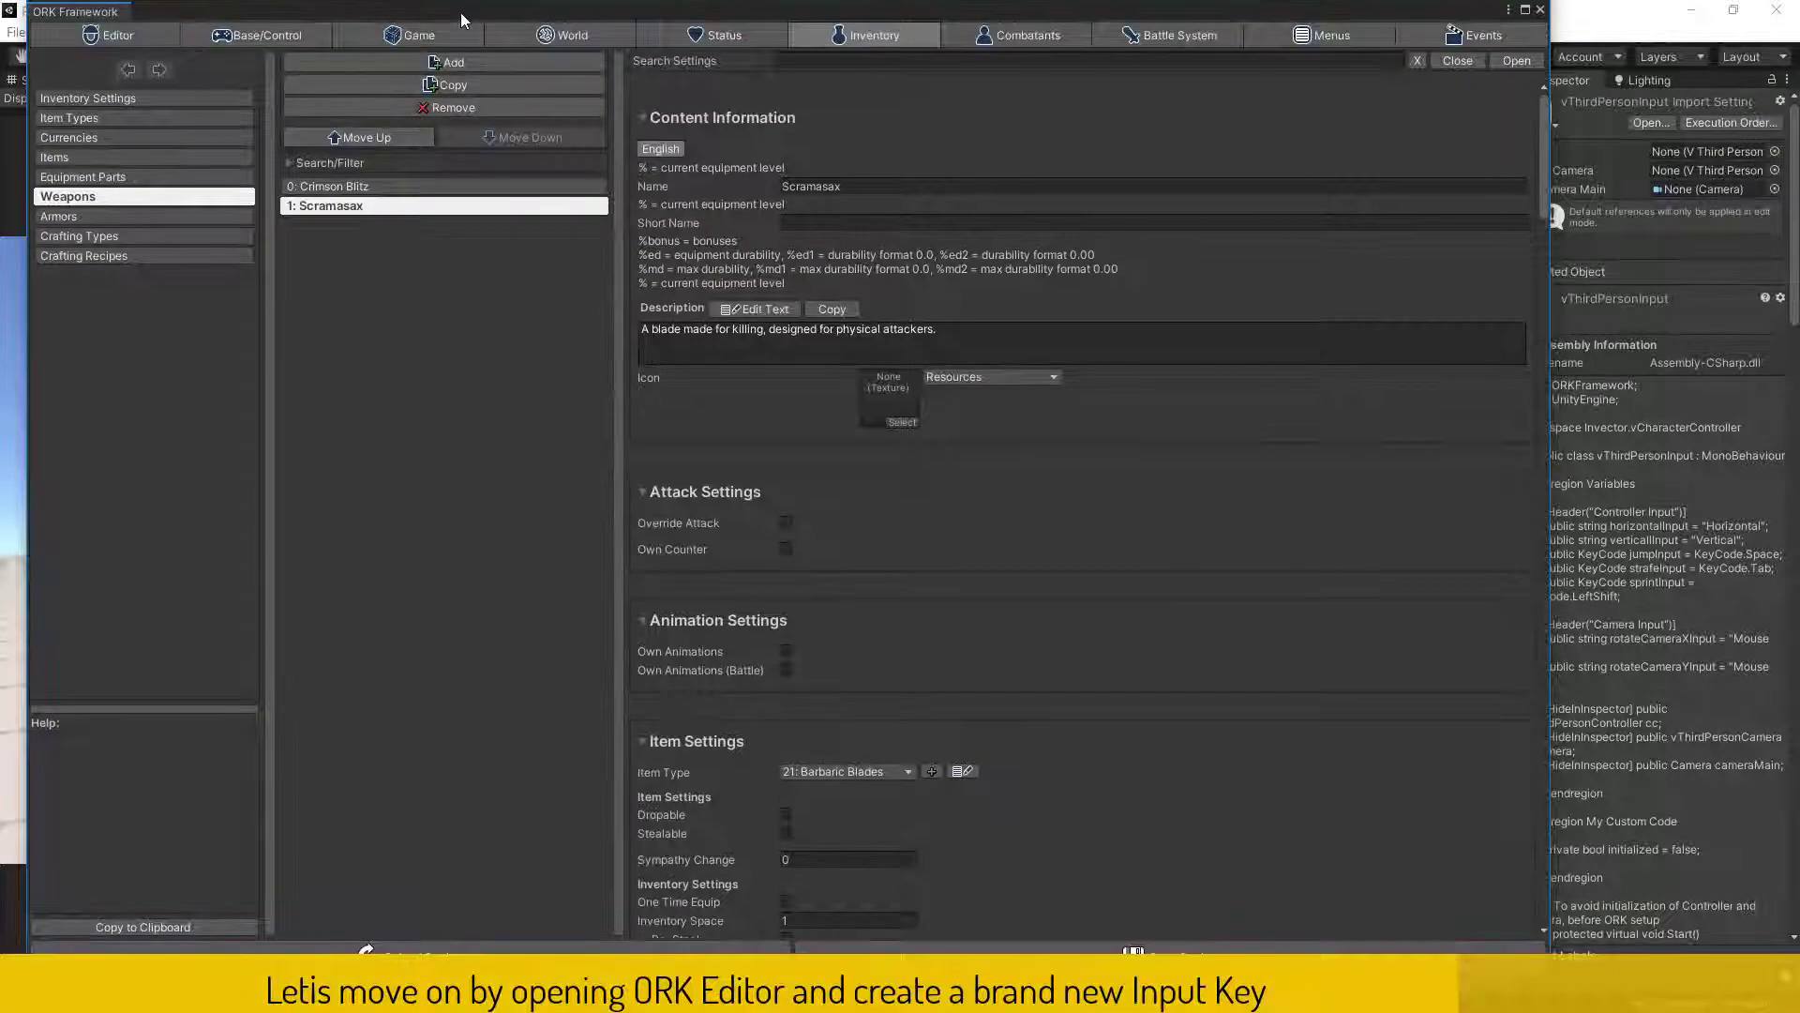
{"action": "left_click_drag", "start_coordinate": [462, 19], "coordinate": [436, 116]}
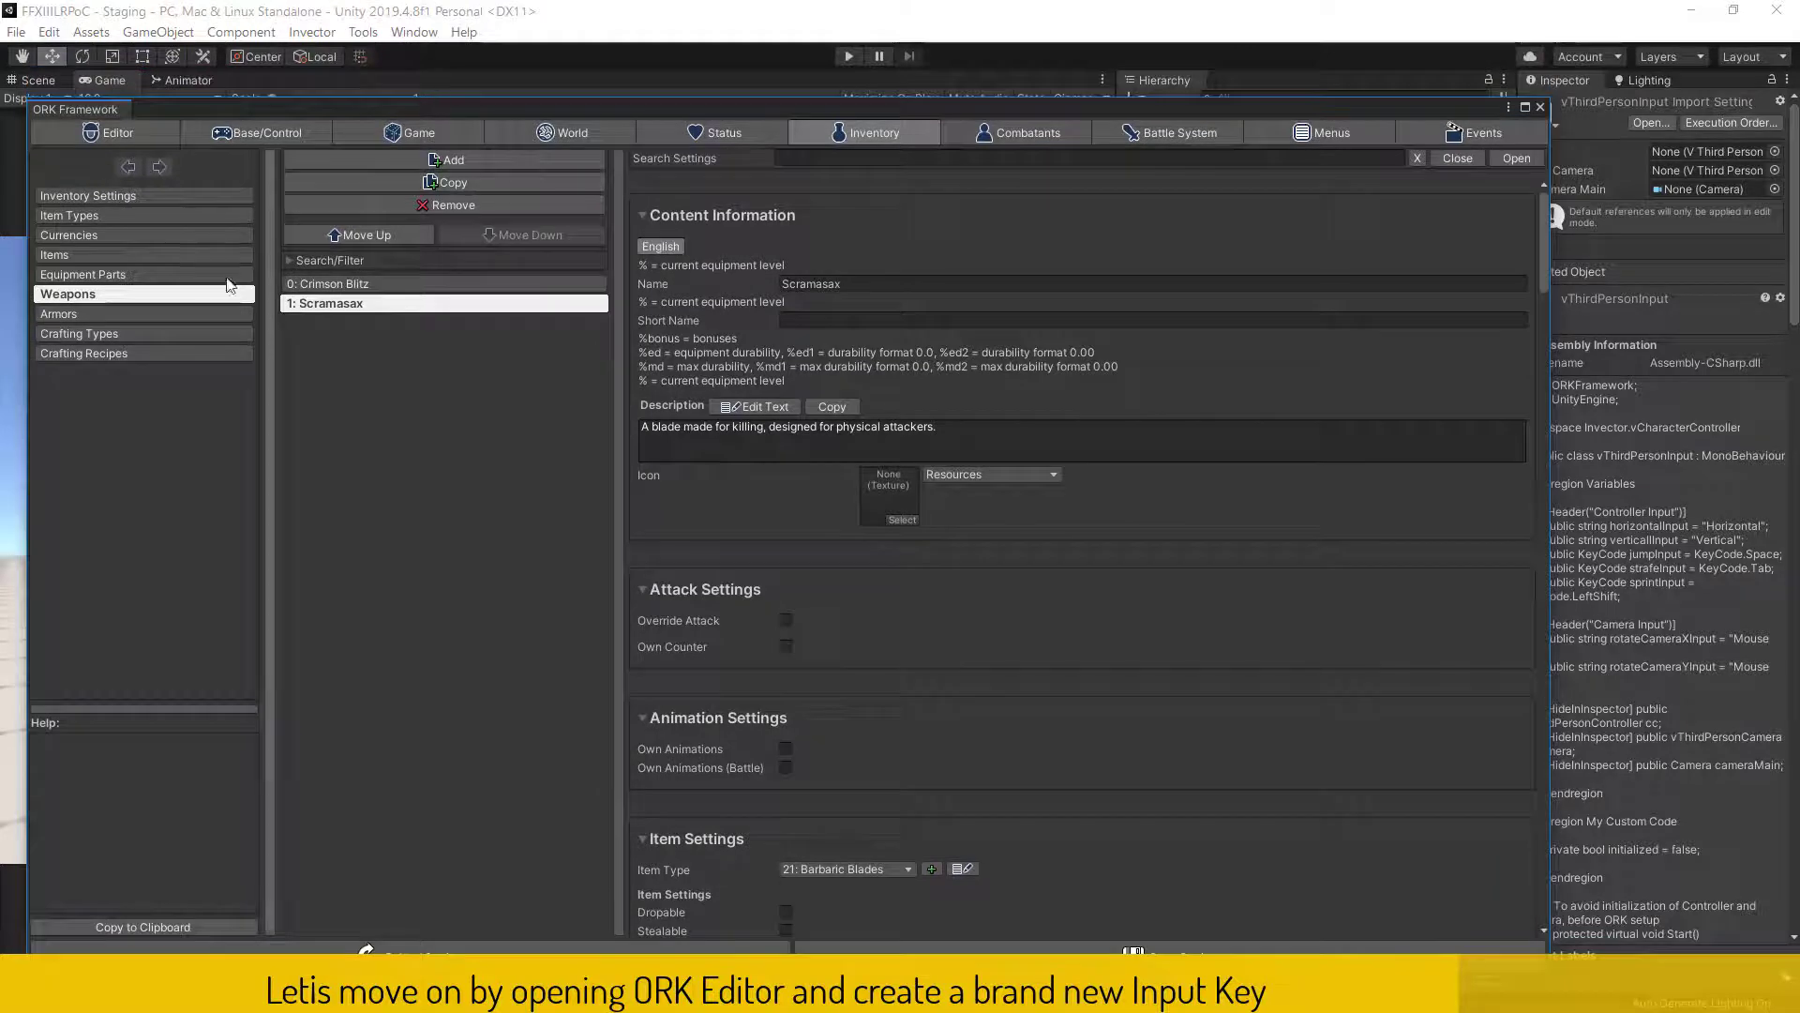
{"action": "left_click", "coordinate": [251, 137]}
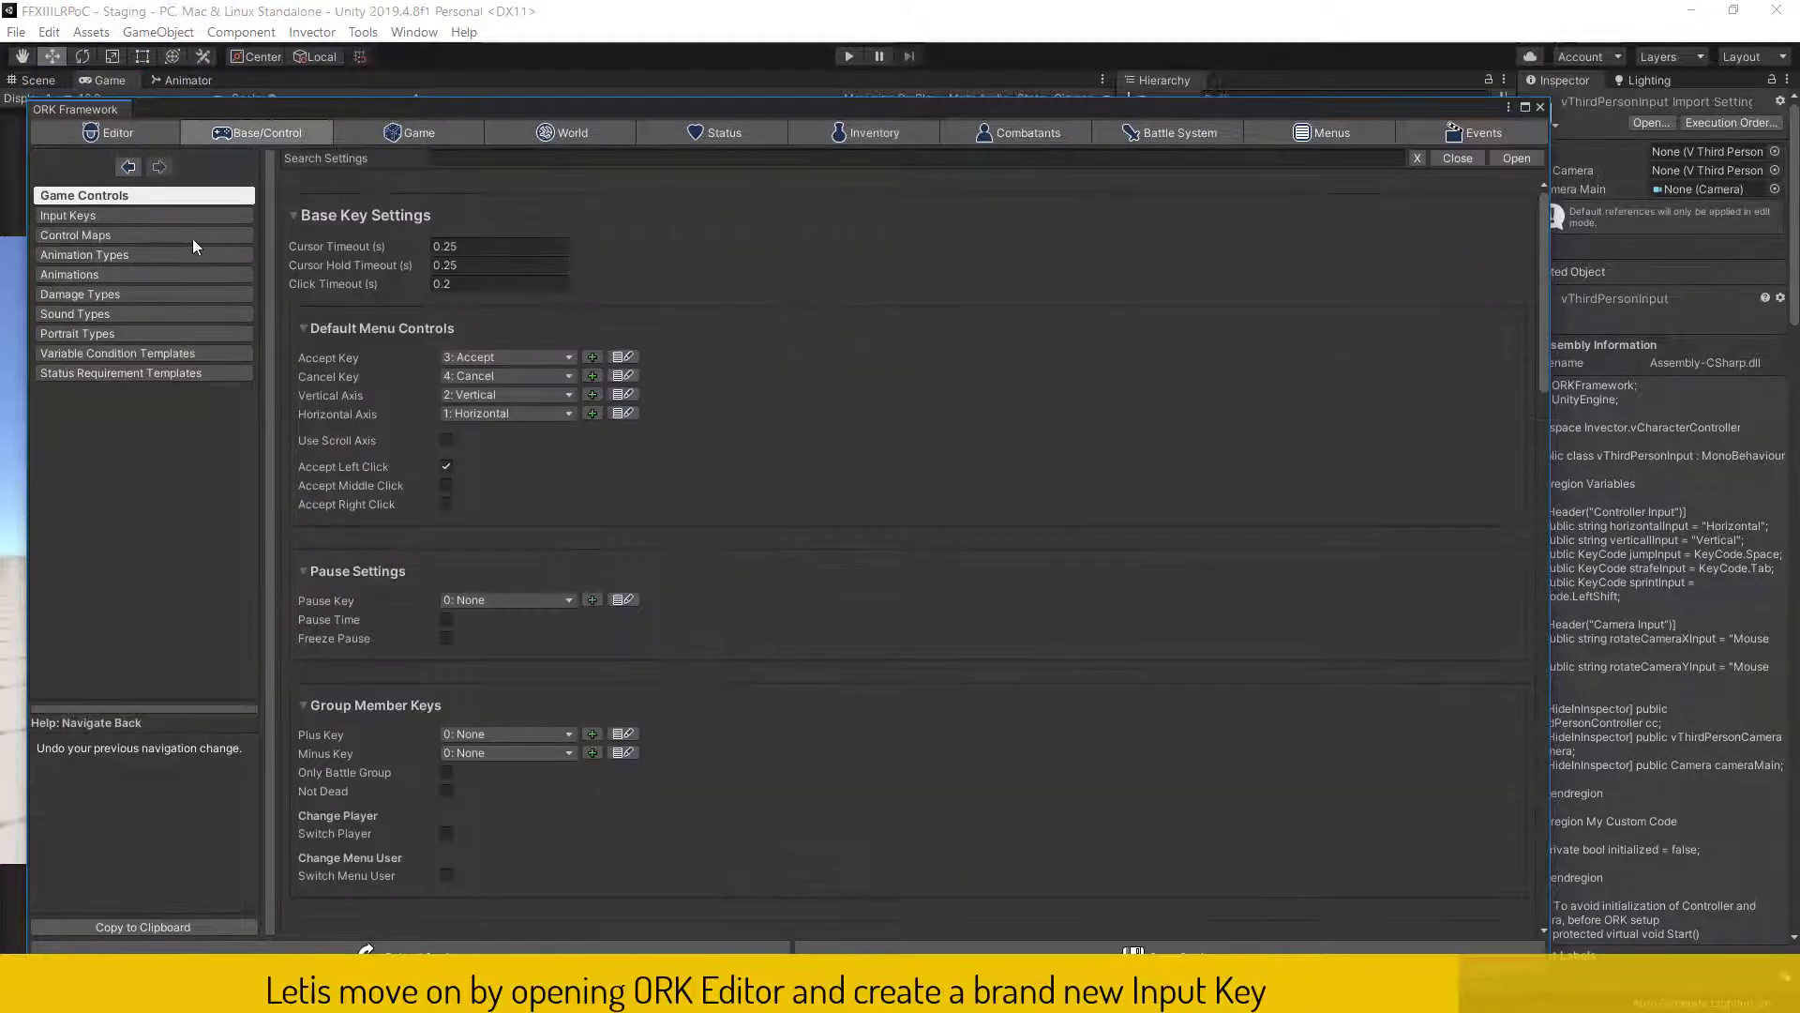
{"action": "left_click", "coordinate": [133, 216]}
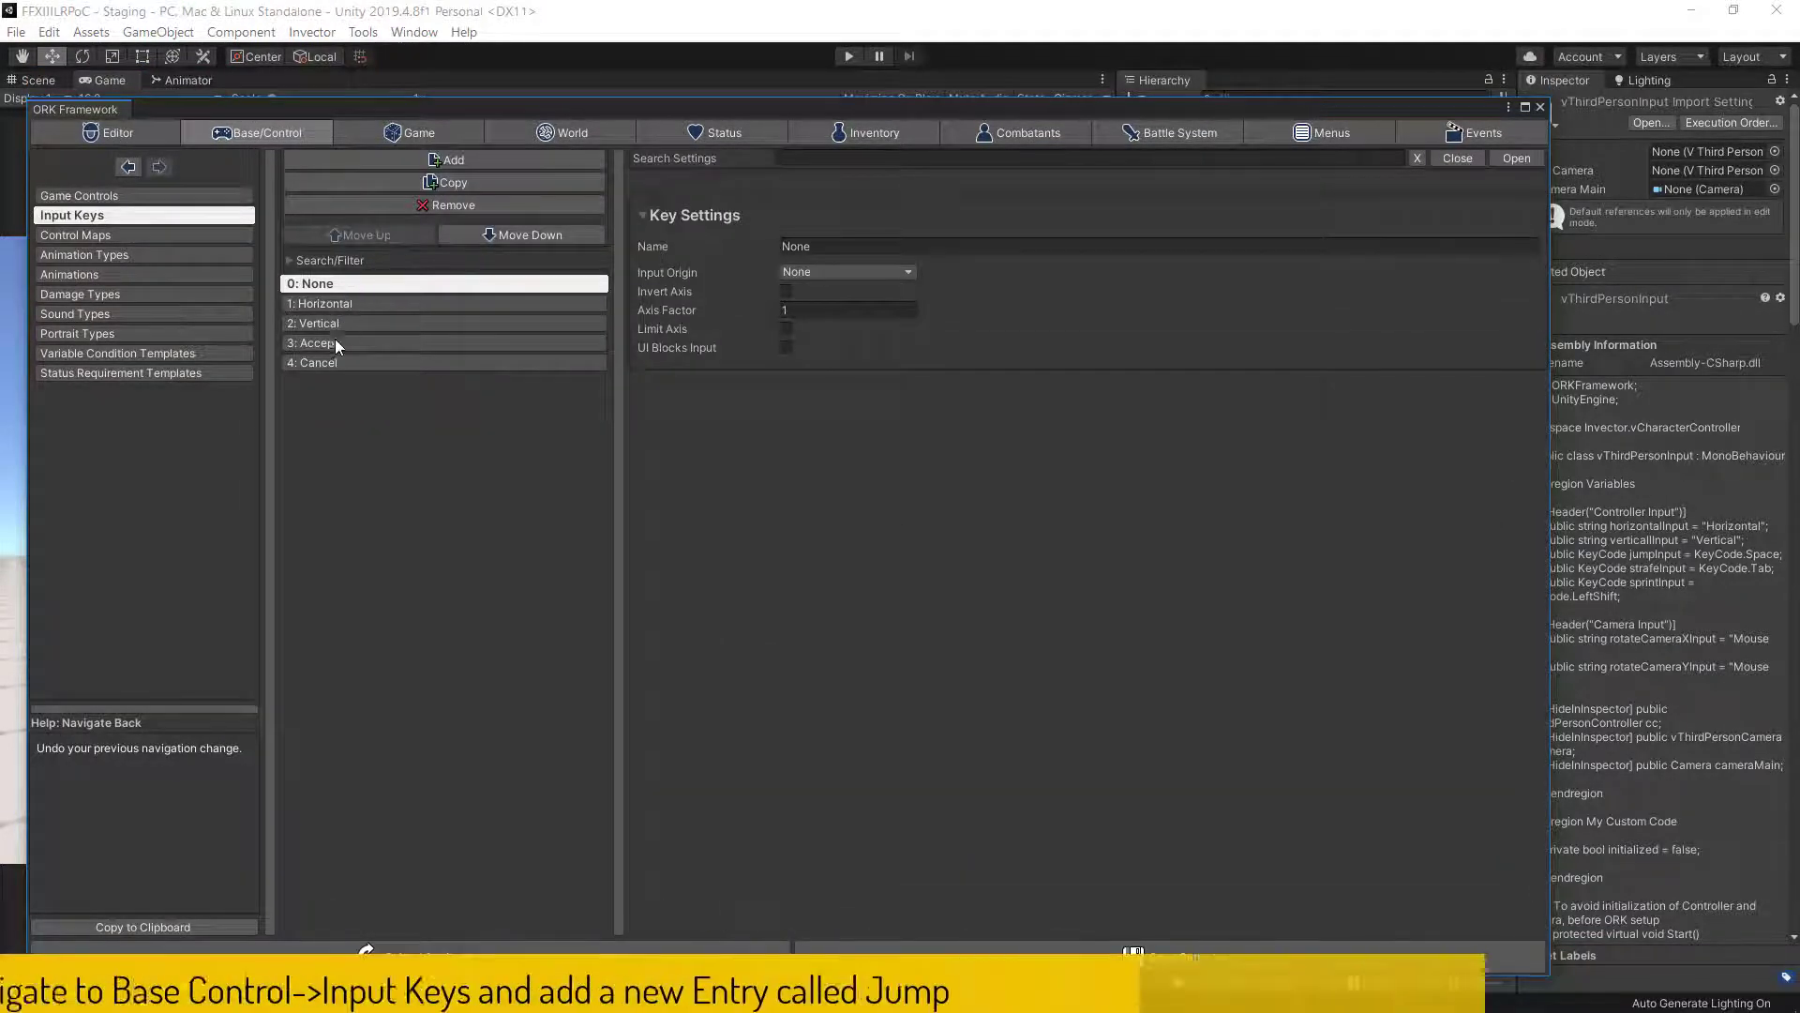
Add a Jump input key using Unity Input Manager input 'B', then save and confirm.
{"action": "left_click", "coordinate": [431, 159]}
{"action": "left_click", "coordinate": [807, 245]}
{"action": "type", "text": "Jum"}
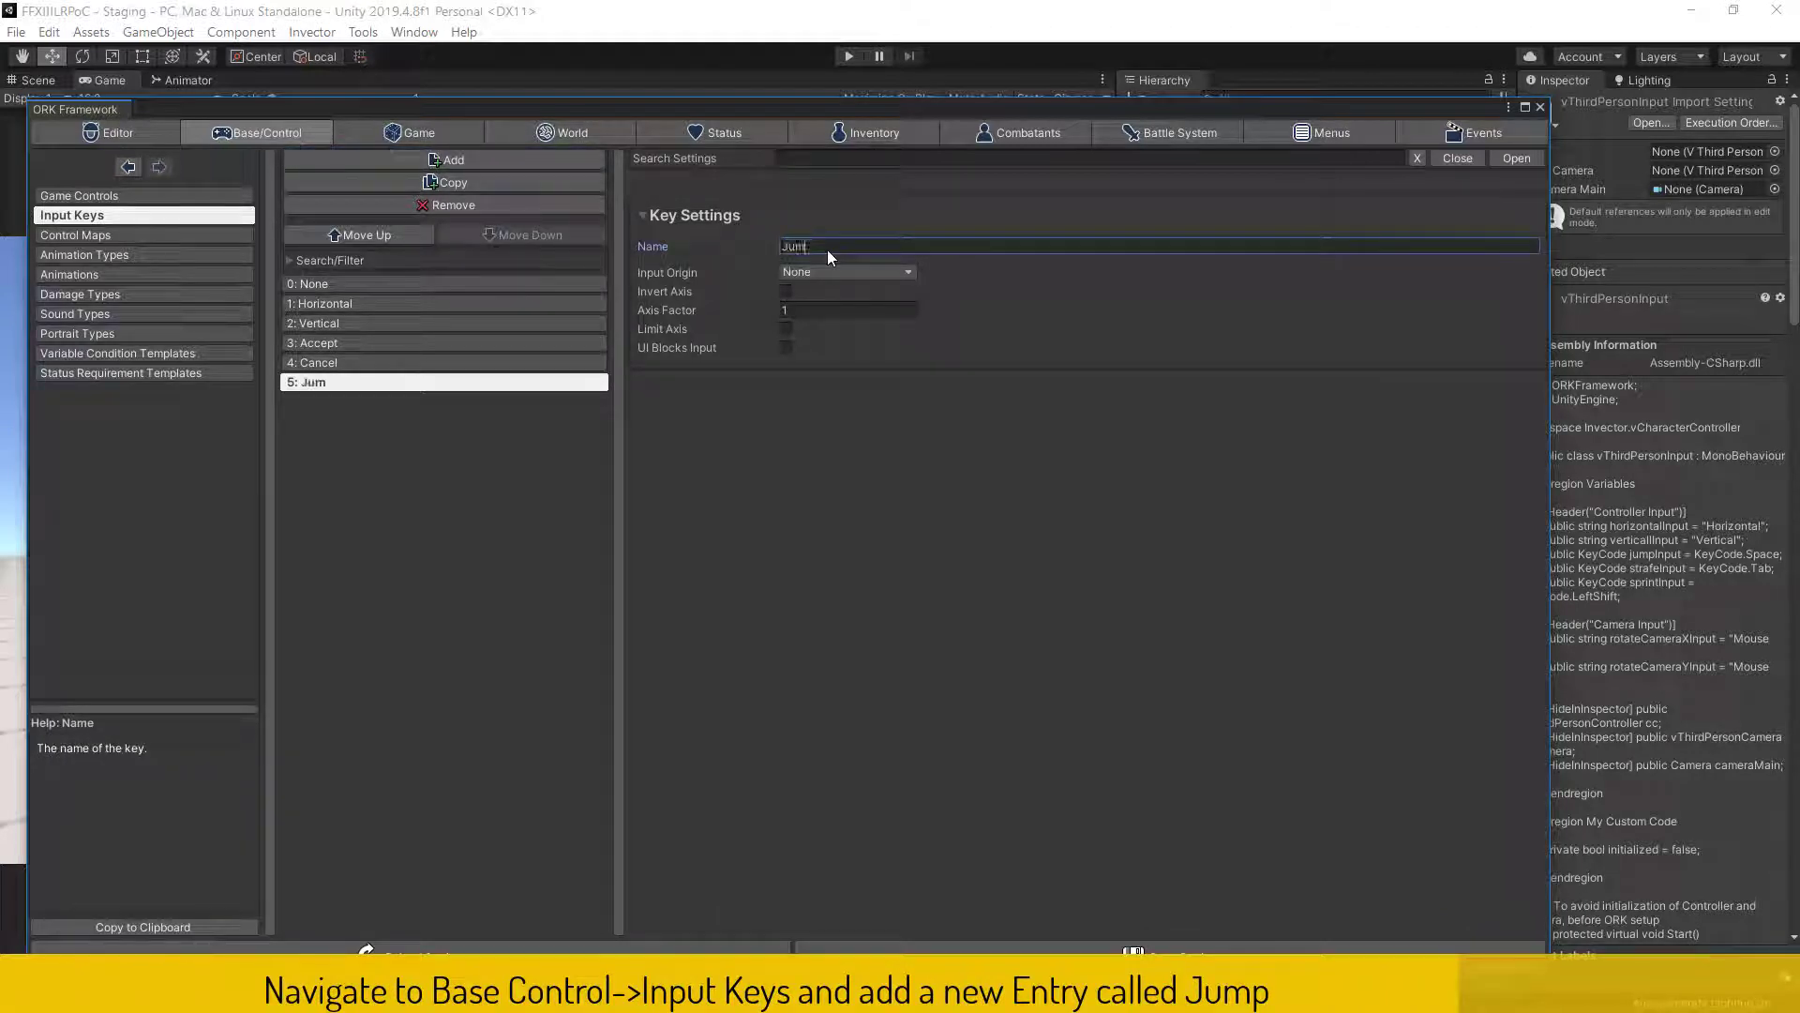
{"action": "type", "text": "p"}
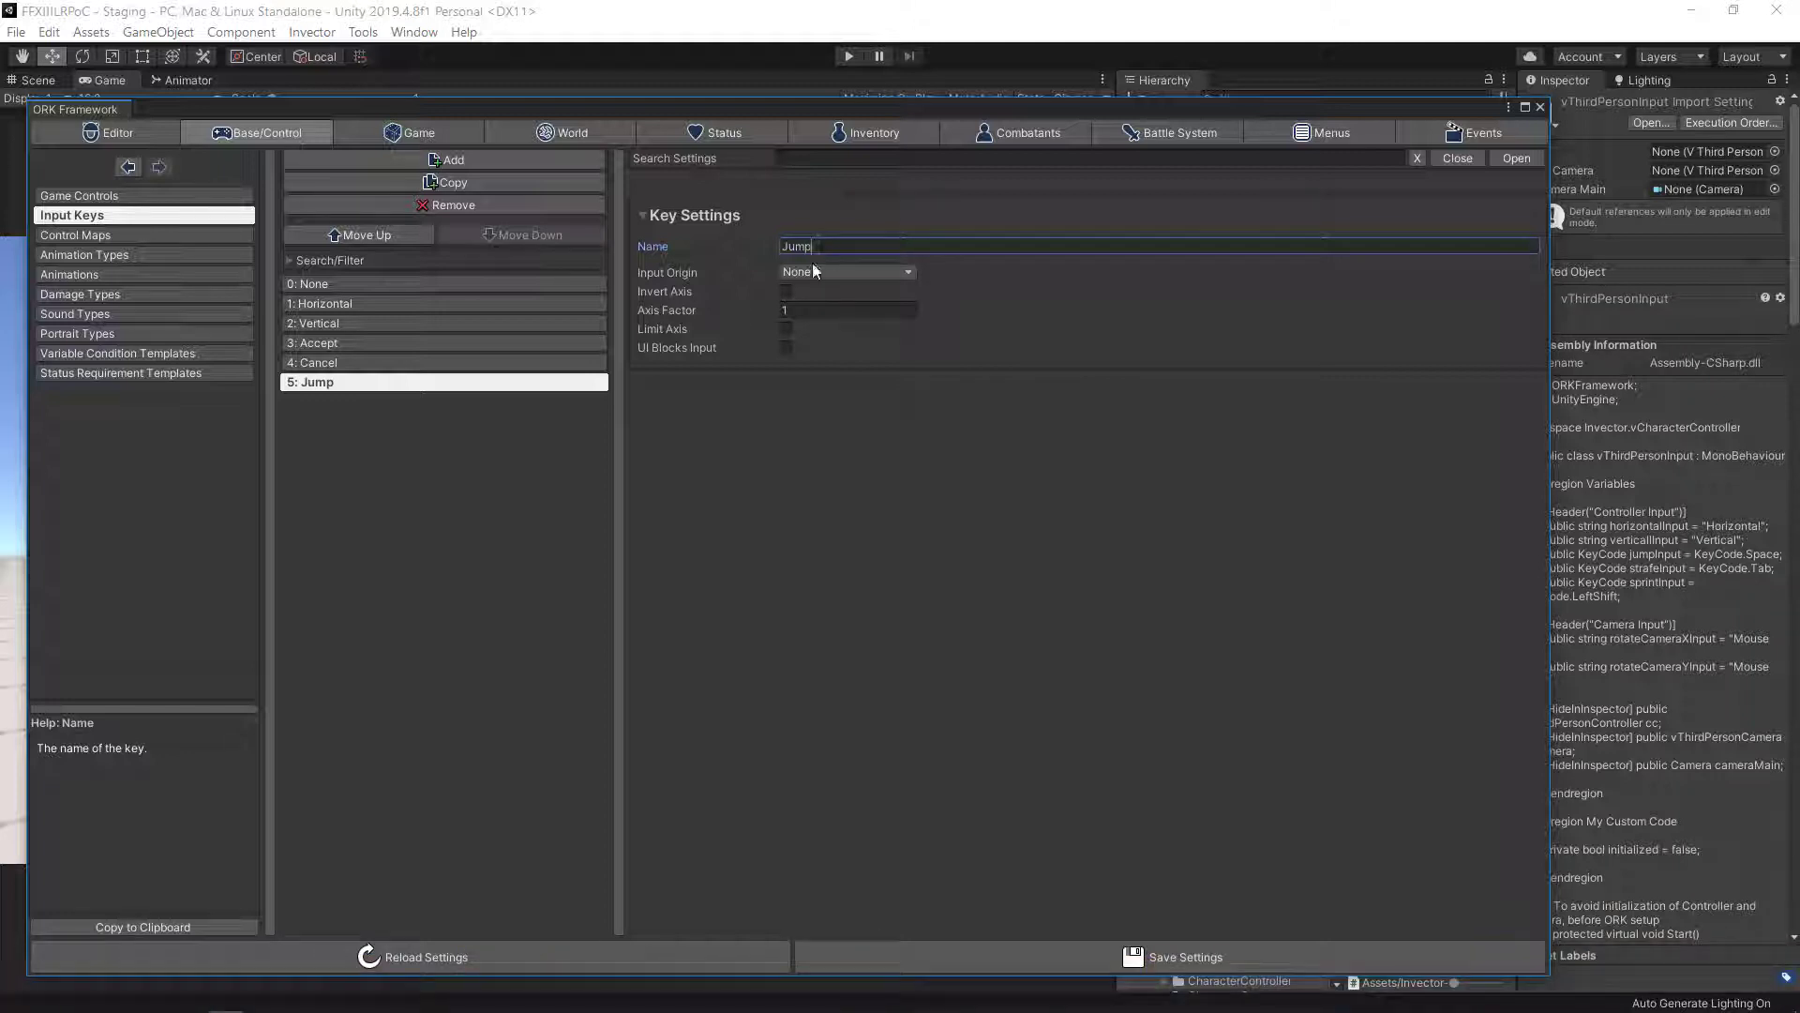
{"action": "left_click", "coordinate": [841, 271]}
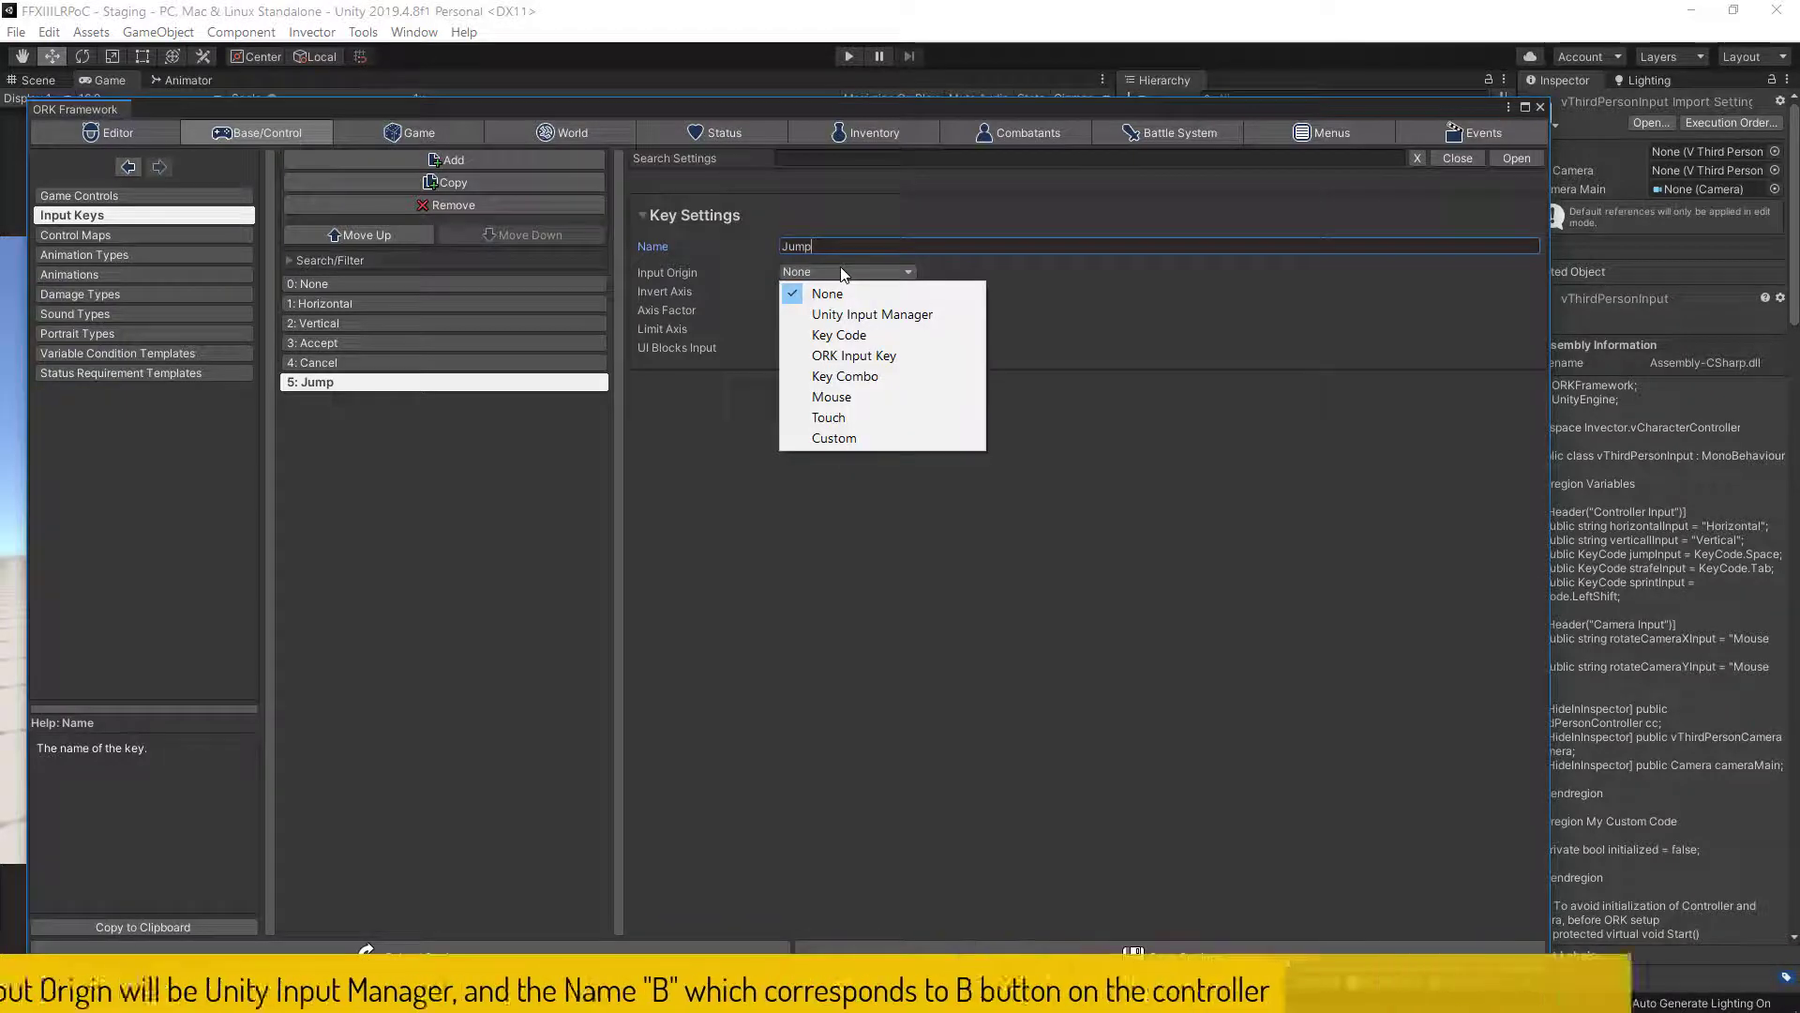
{"action": "left_click", "coordinate": [843, 316]}
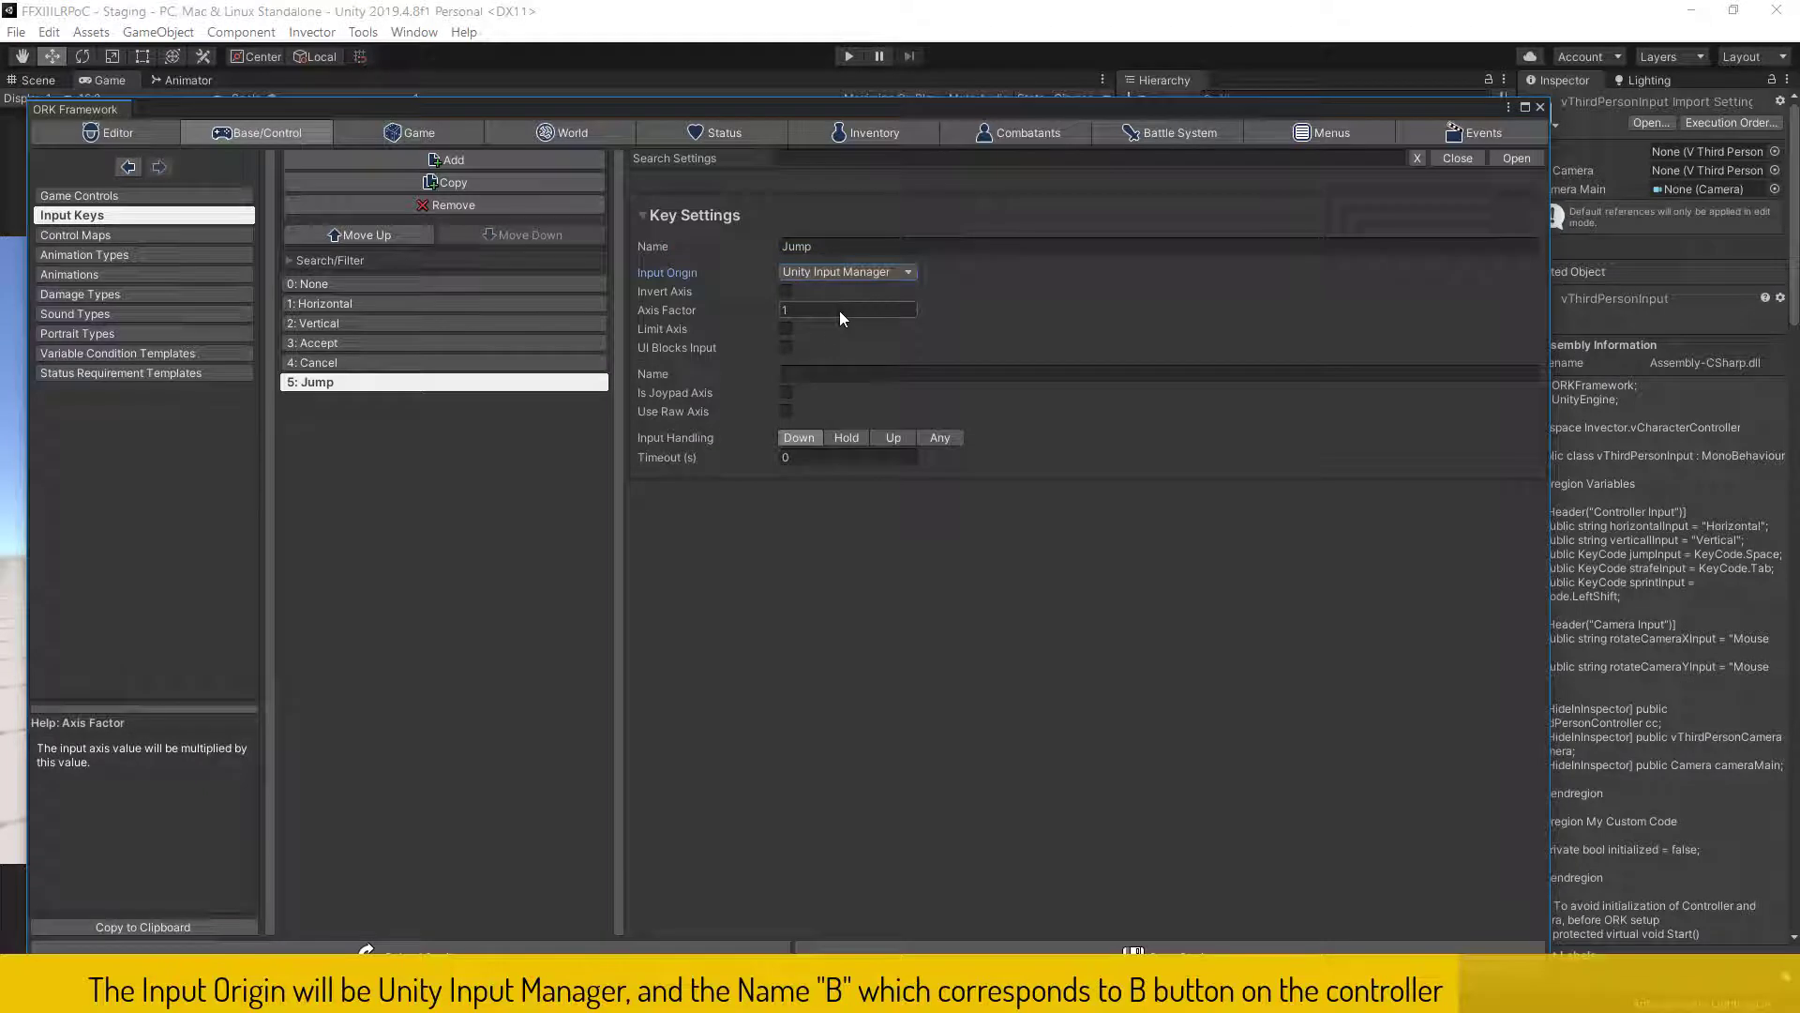
{"action": "left_click", "coordinate": [815, 373]}
{"action": "type", "text": "B"}
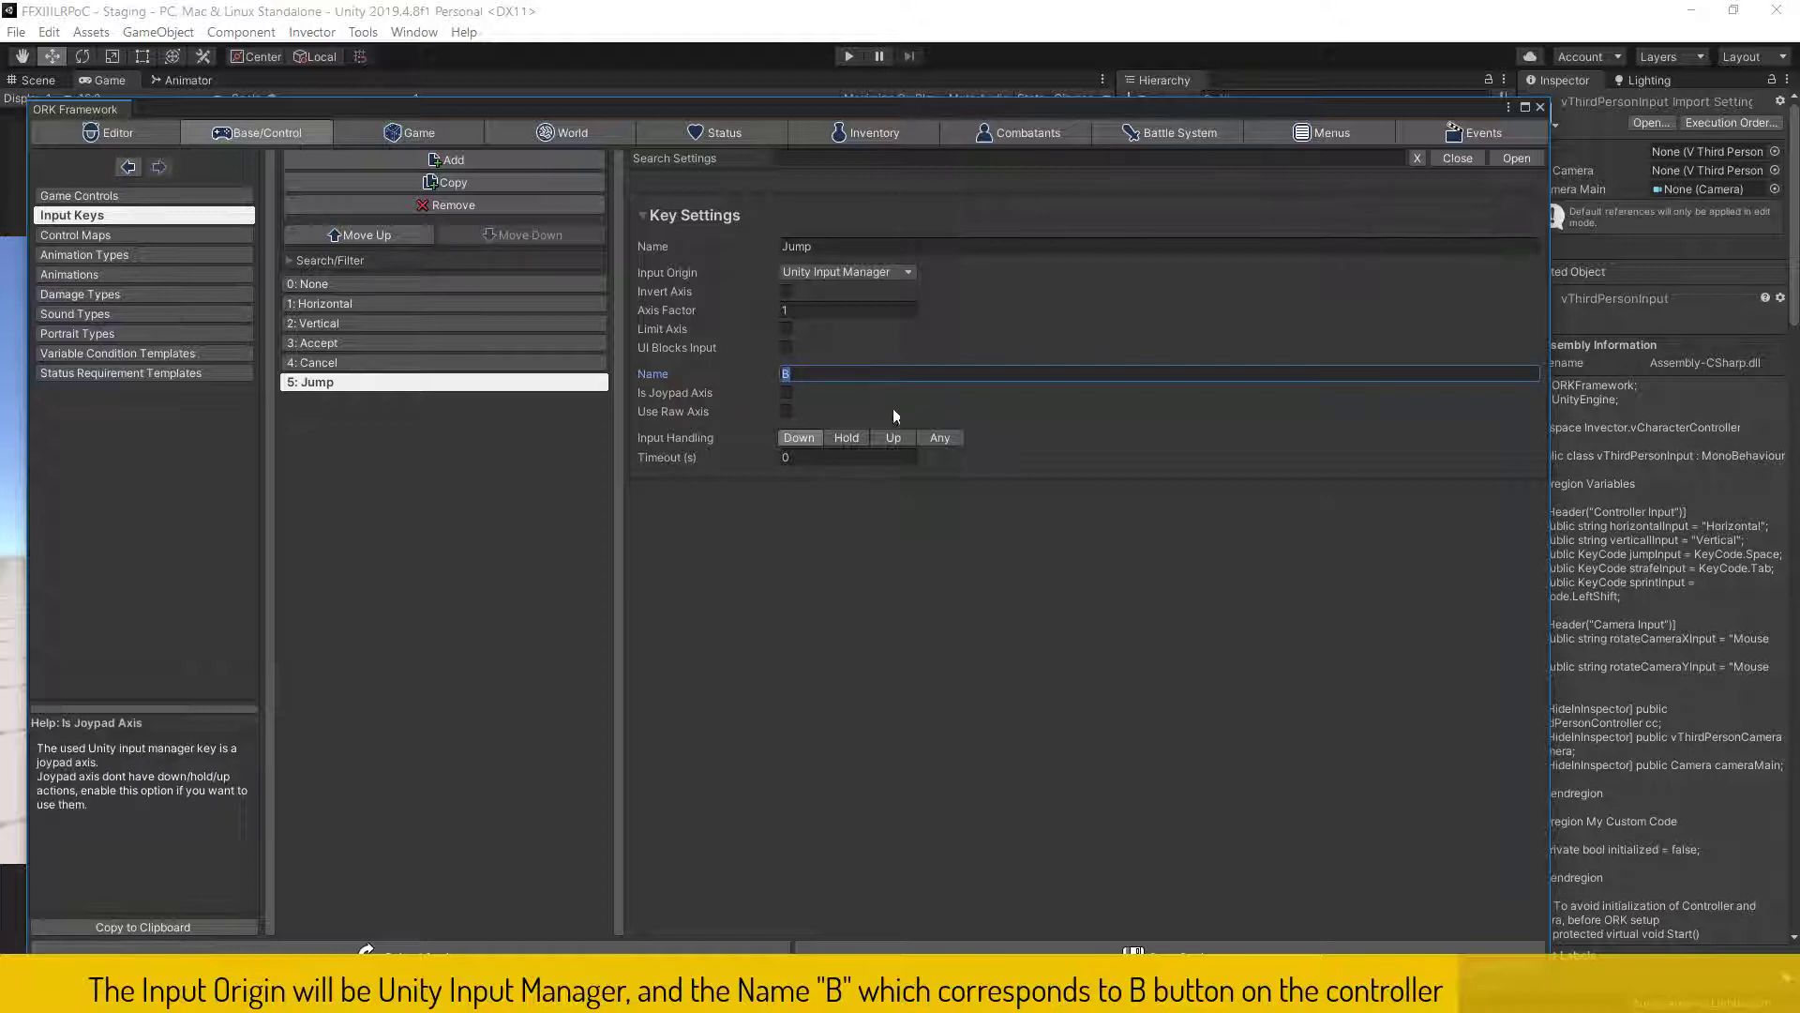
{"action": "left_click", "coordinate": [1031, 951]}
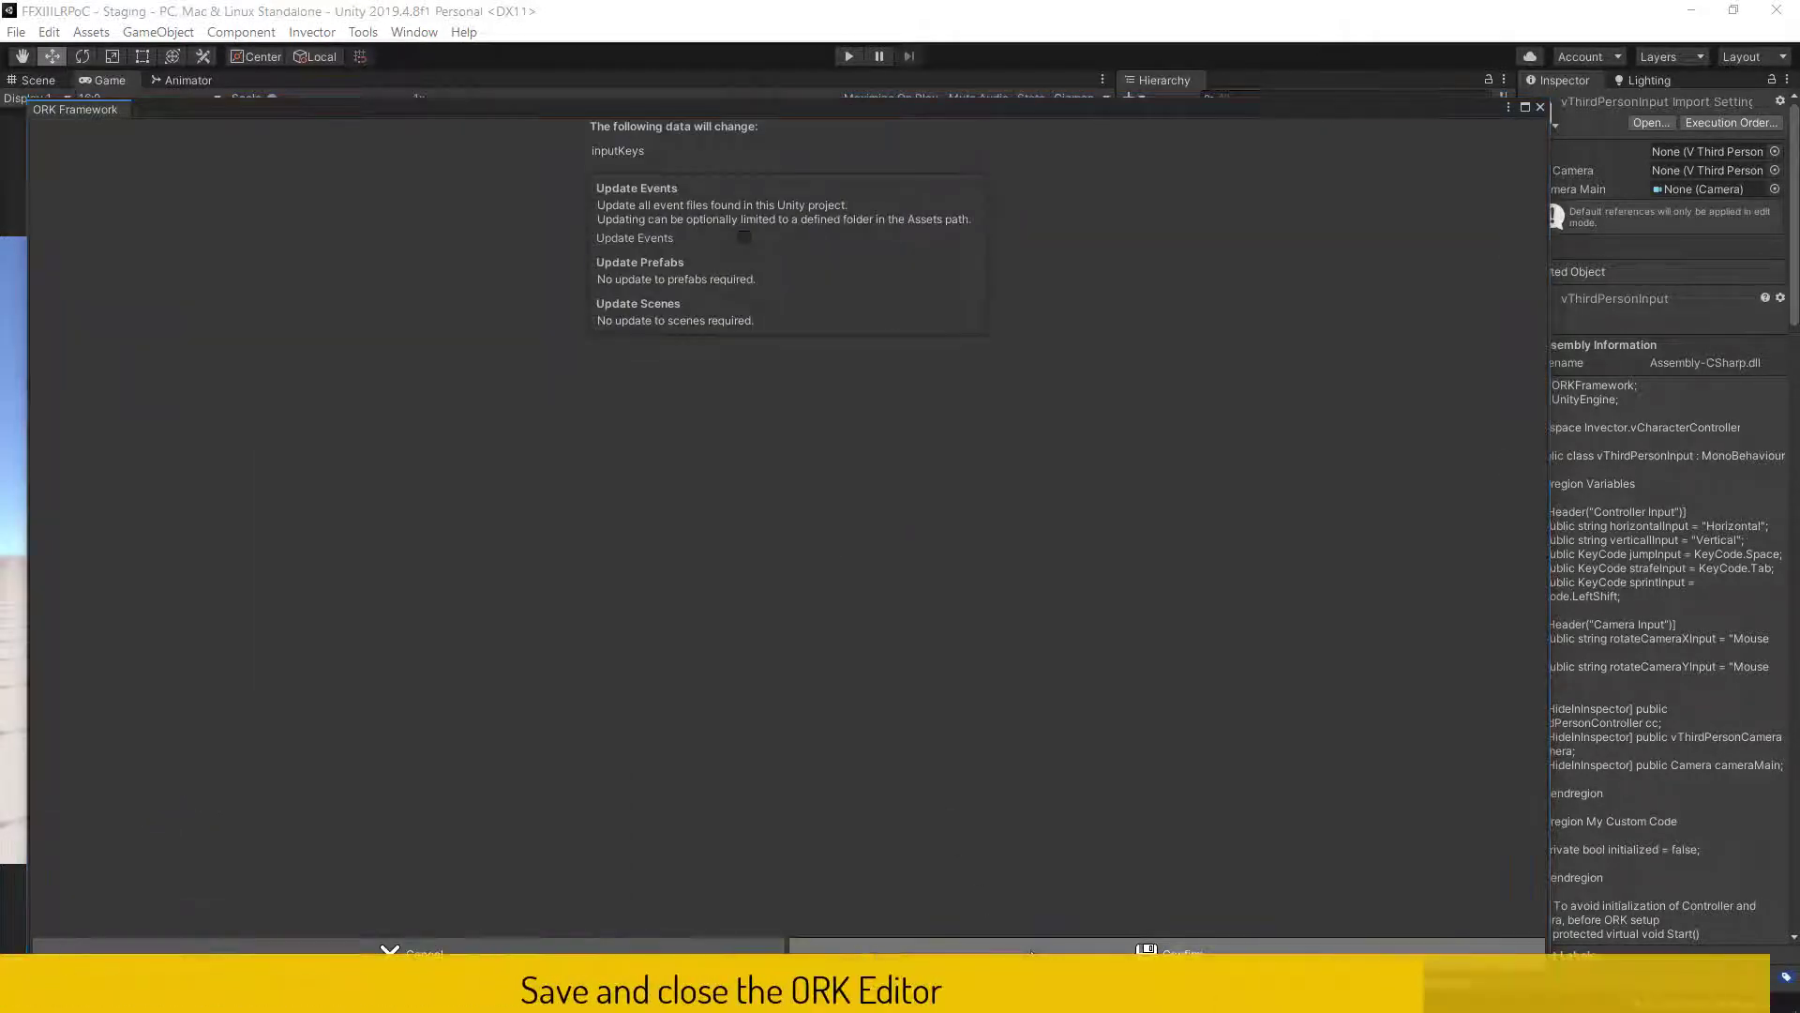
{"action": "left_click", "coordinate": [1032, 949]}
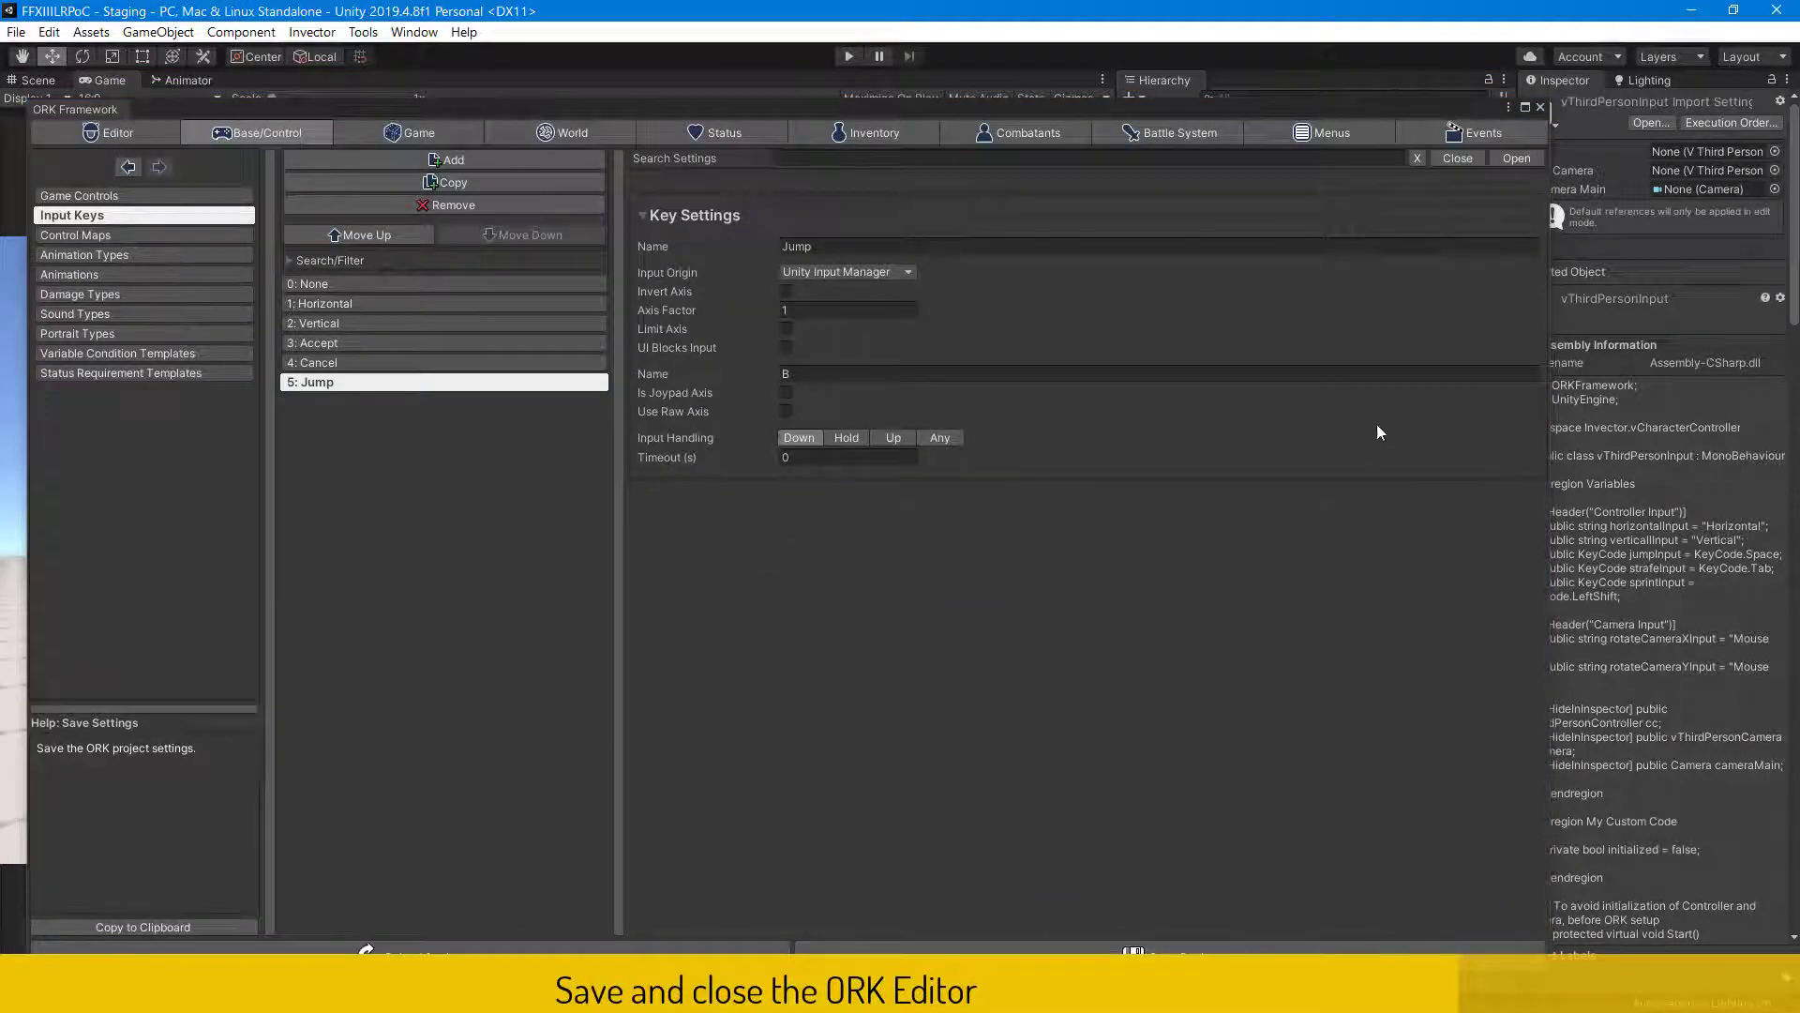
{"action": "left_click", "coordinate": [1539, 108]}
Close the ORK editor and open ORKConstantsGenerator.cs from Scripts/Editor in Visual Studio.
{"action": "left_click", "coordinate": [1538, 109]}
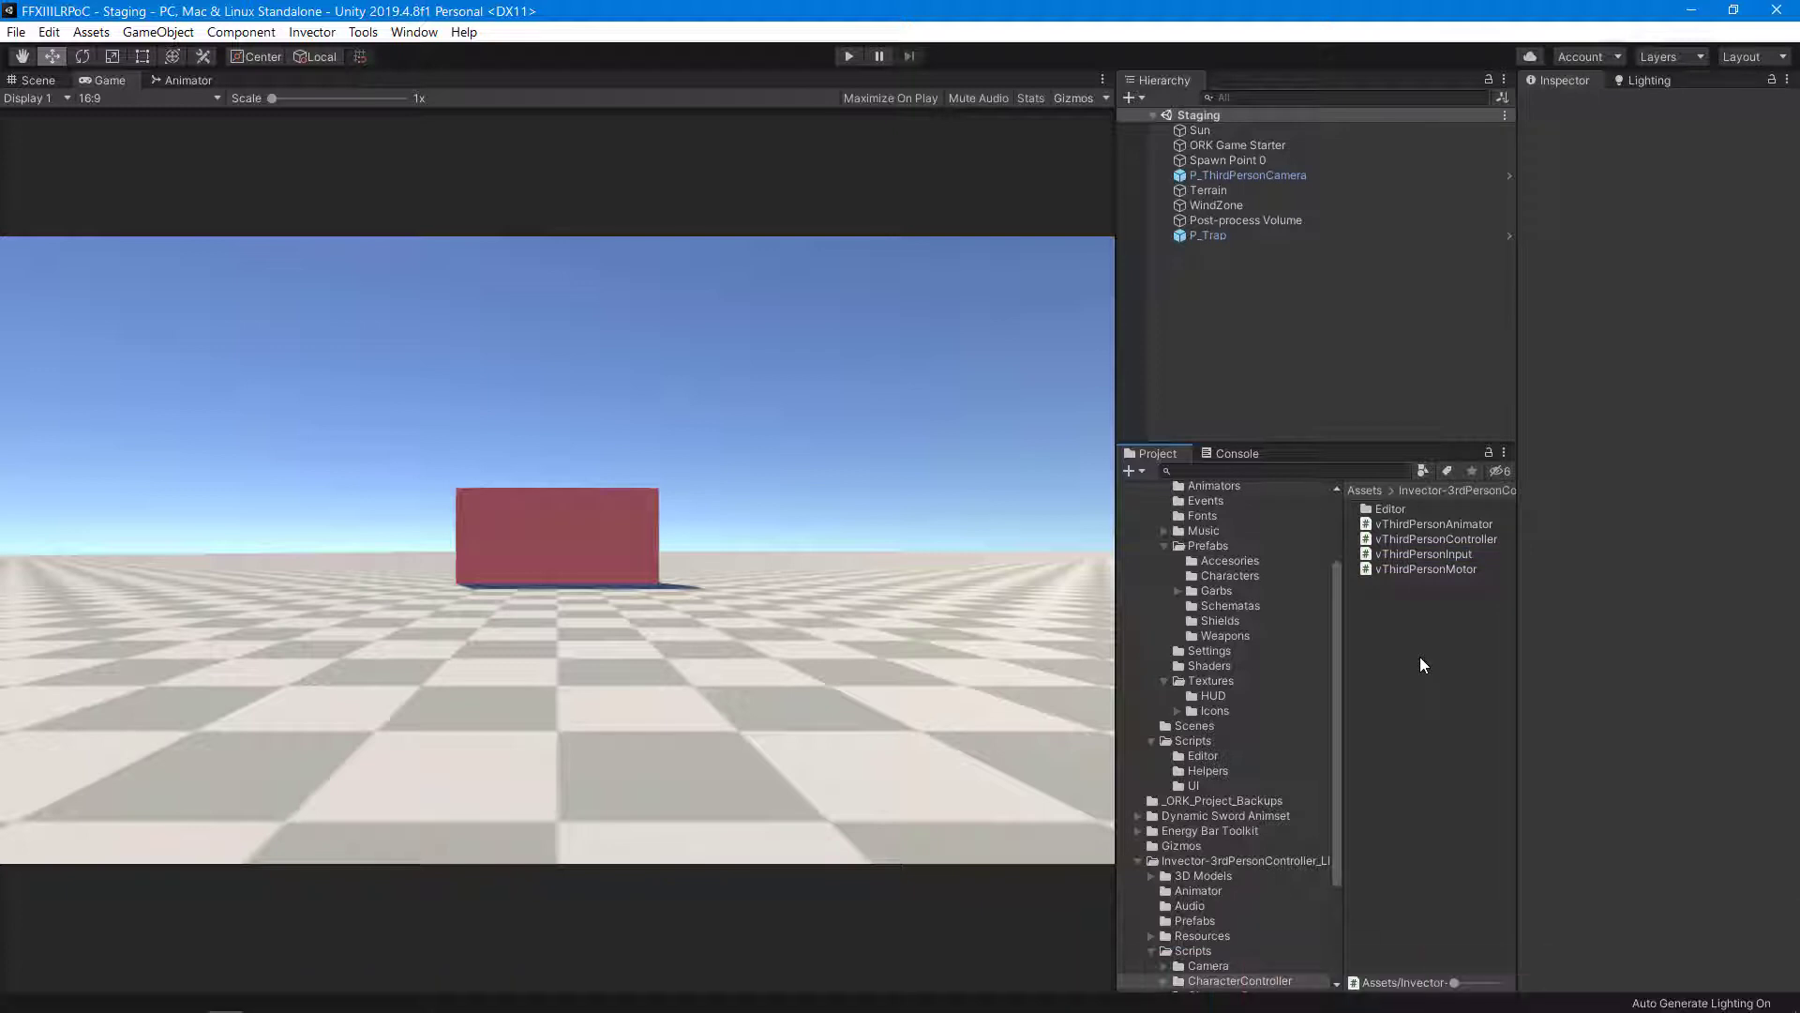
{"action": "left_click", "coordinate": [1204, 756]}
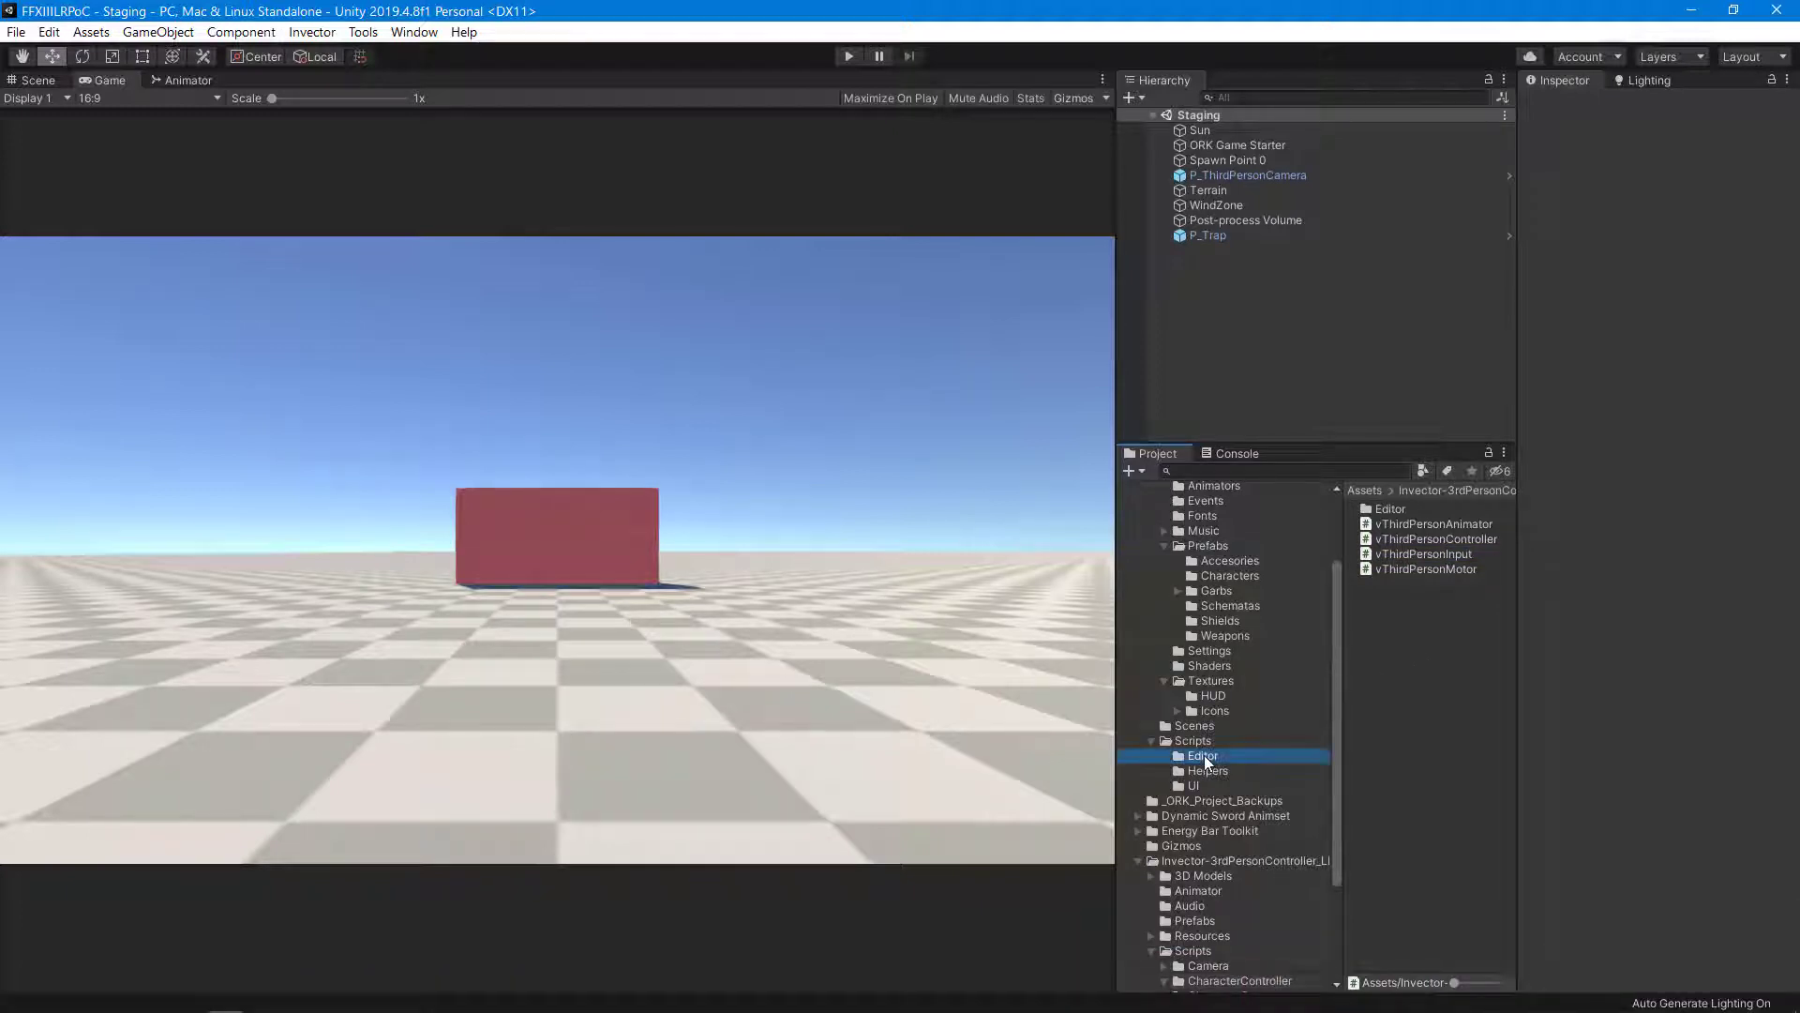
{"action": "left_click", "coordinate": [1389, 508]}
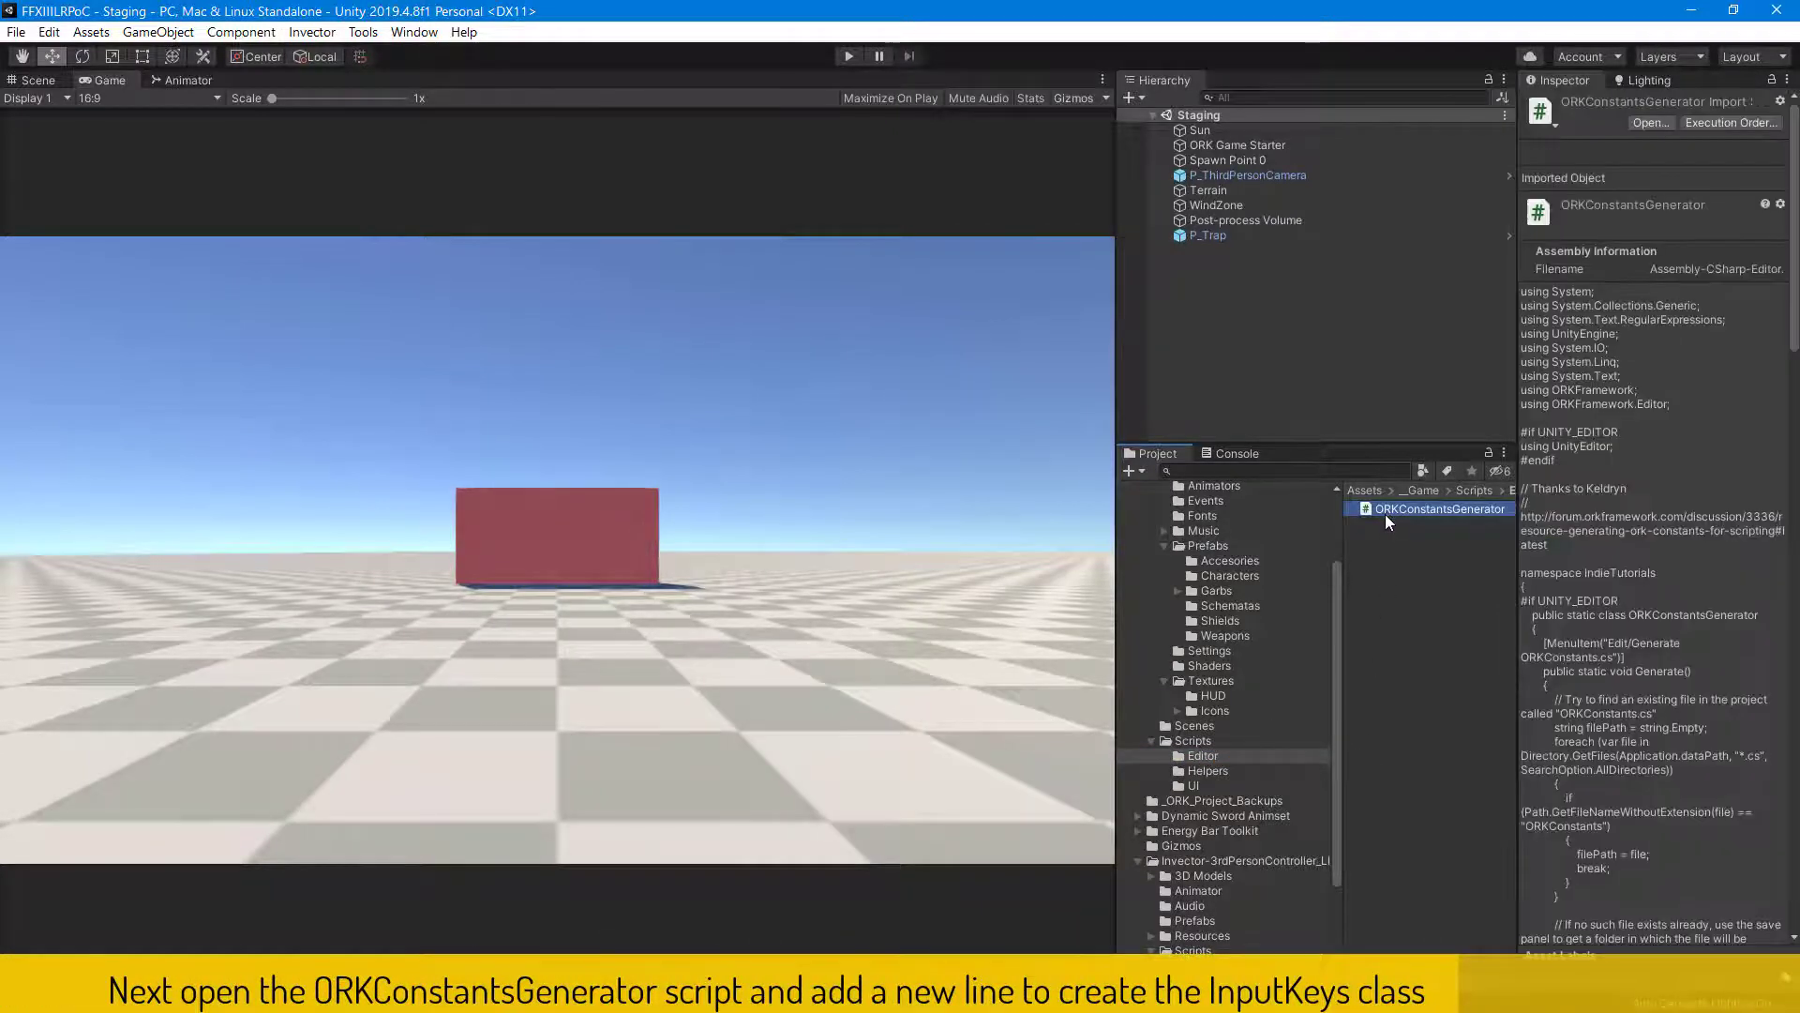
{"action": "left_click", "coordinate": [1386, 514]}
{"action": "double_click", "coordinate": [1366, 509]}
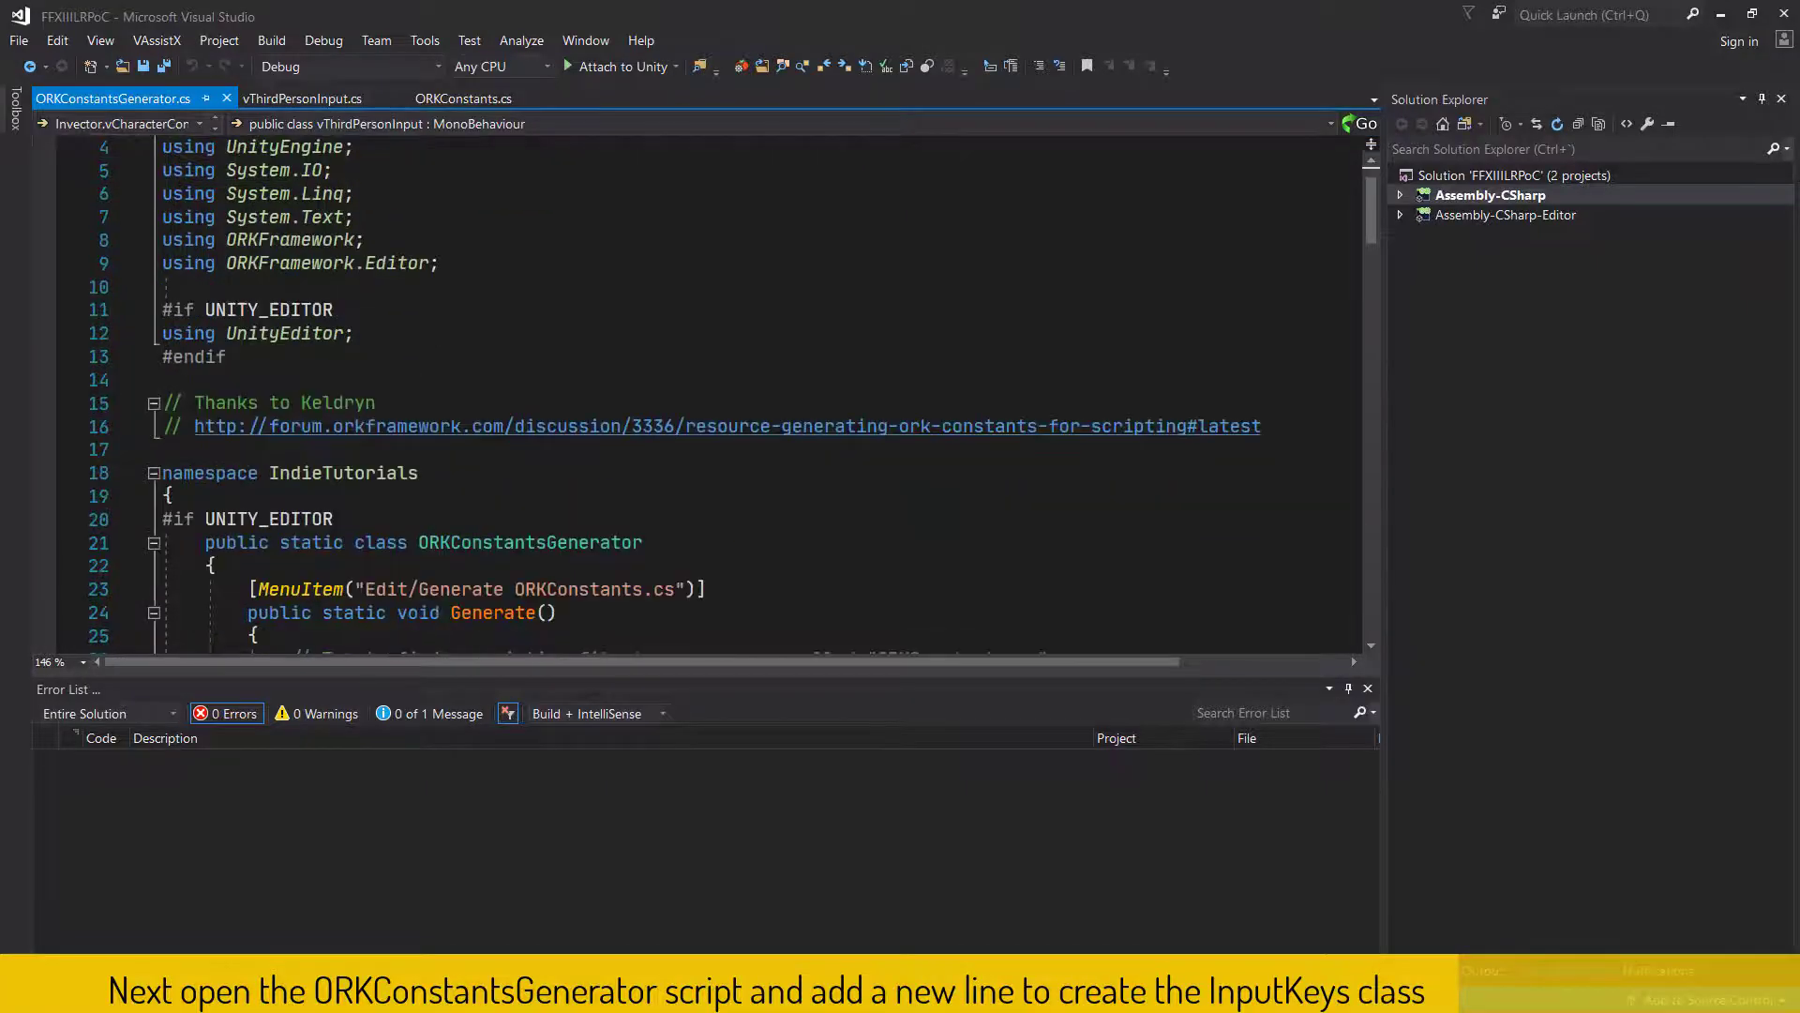
Below the ORKItems line, start writer.WriteLine(BuildClass("ORKInputKeys" on line 80.
{"action": "scroll", "coordinate": [703, 394], "scroll_direction": "down", "scroll_amount": 3}
{"action": "scroll", "coordinate": [703, 394], "scroll_direction": "down", "scroll_amount": 6}
{"action": "scroll", "coordinate": [703, 394], "scroll_direction": "down", "scroll_amount": 4}
{"action": "scroll", "coordinate": [704, 394], "scroll_direction": "down", "scroll_amount": 3}
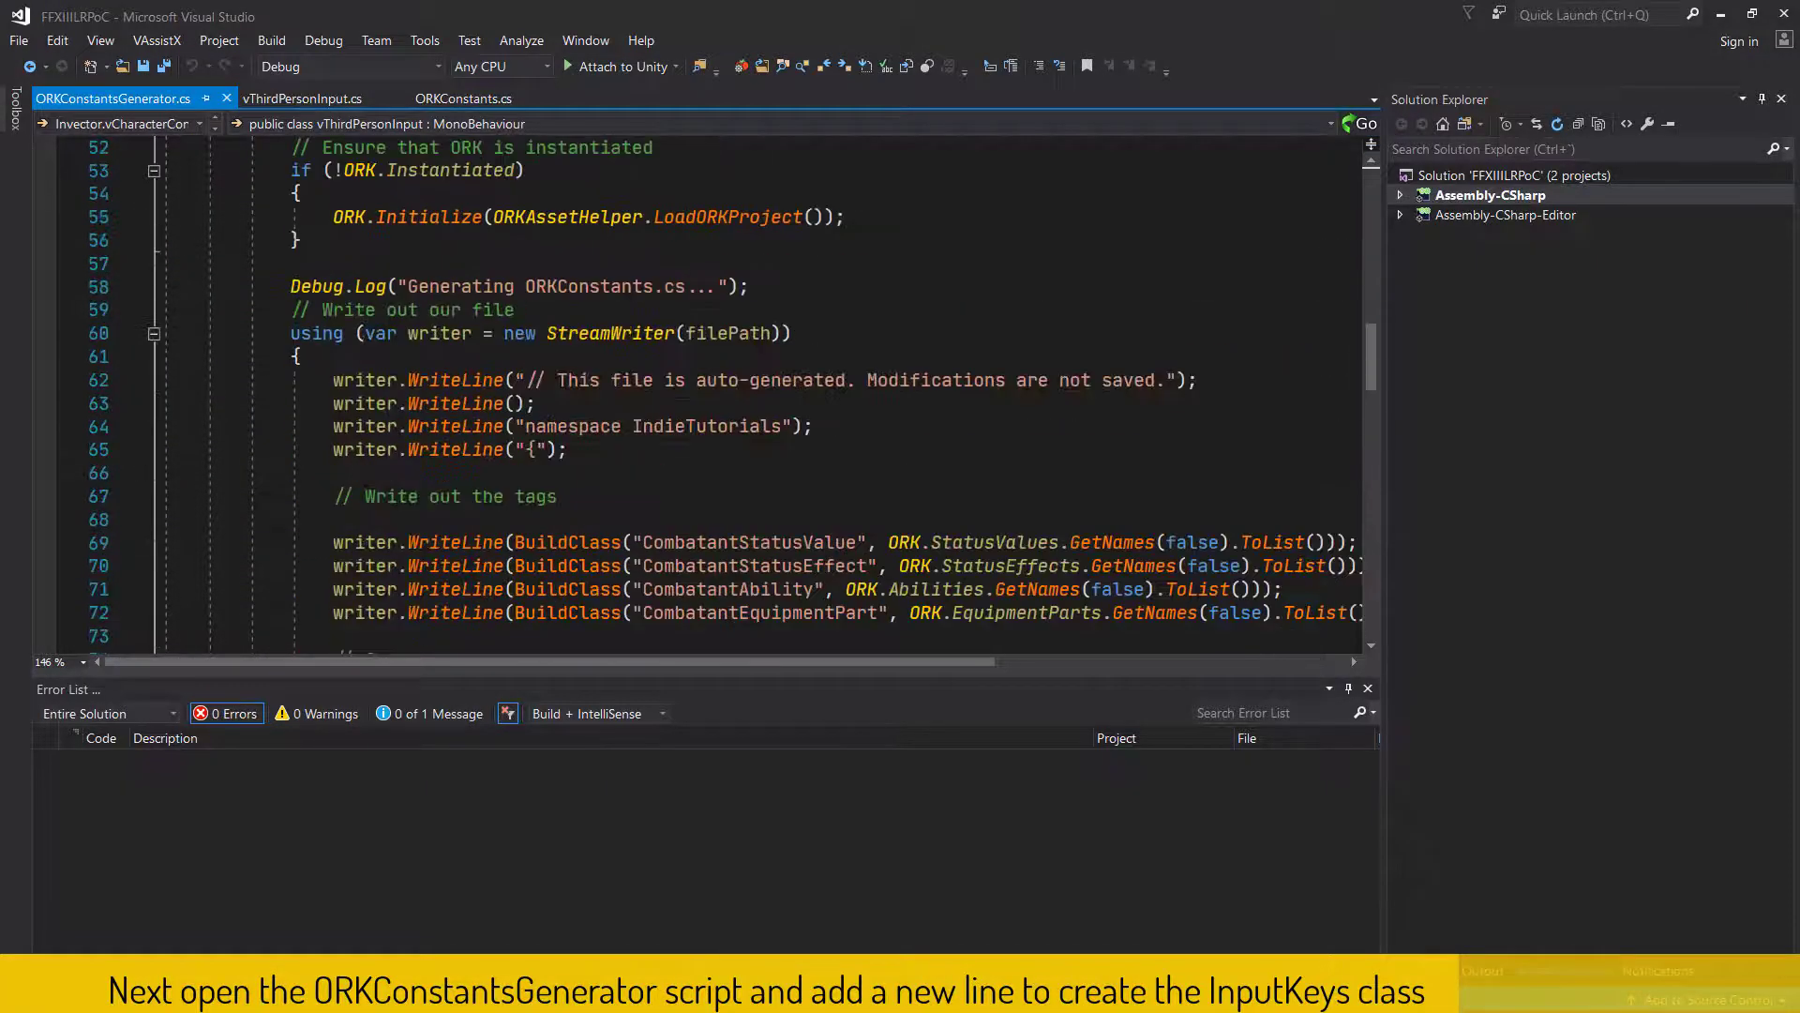
{"action": "scroll", "coordinate": [704, 394], "scroll_direction": "down", "scroll_amount": 2}
{"action": "scroll", "coordinate": [703, 394], "scroll_direction": "down", "scroll_amount": 2}
{"action": "scroll", "coordinate": [703, 394], "scroll_direction": "down", "scroll_amount": 1}
{"action": "scroll", "coordinate": [703, 394], "scroll_direction": "down", "scroll_amount": 1}
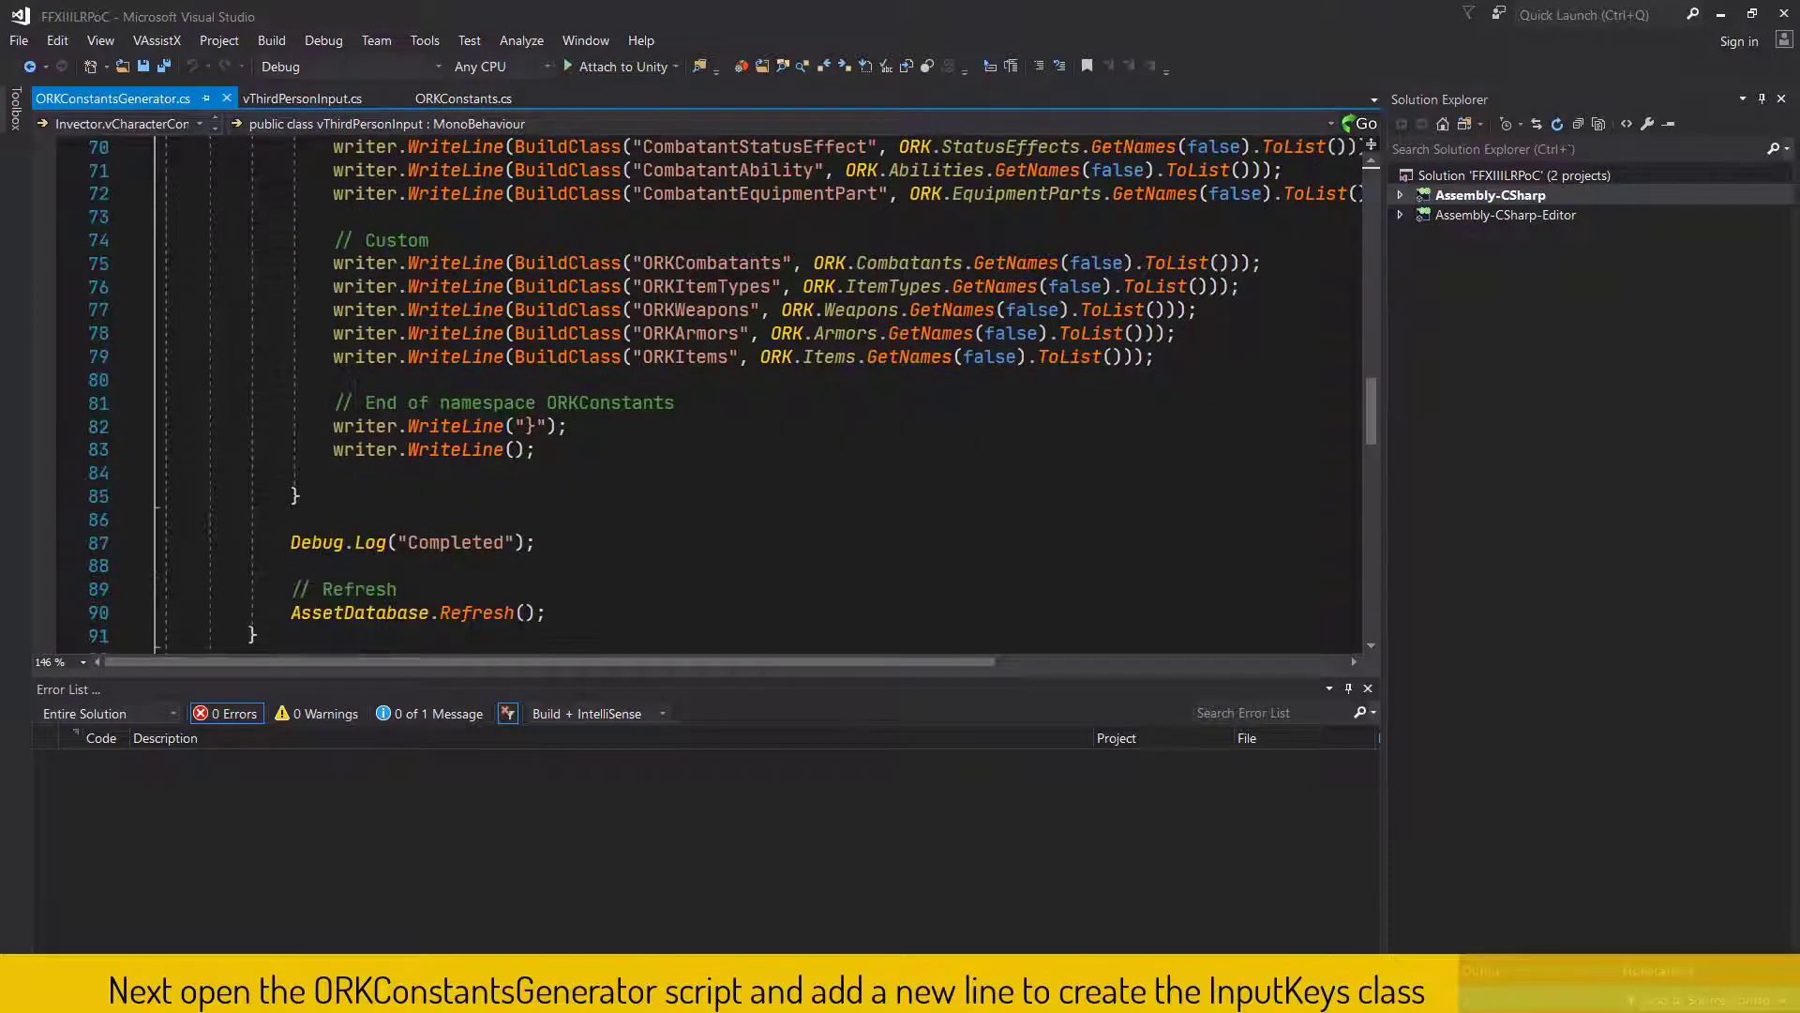
{"action": "left_click", "coordinate": [748, 379]}
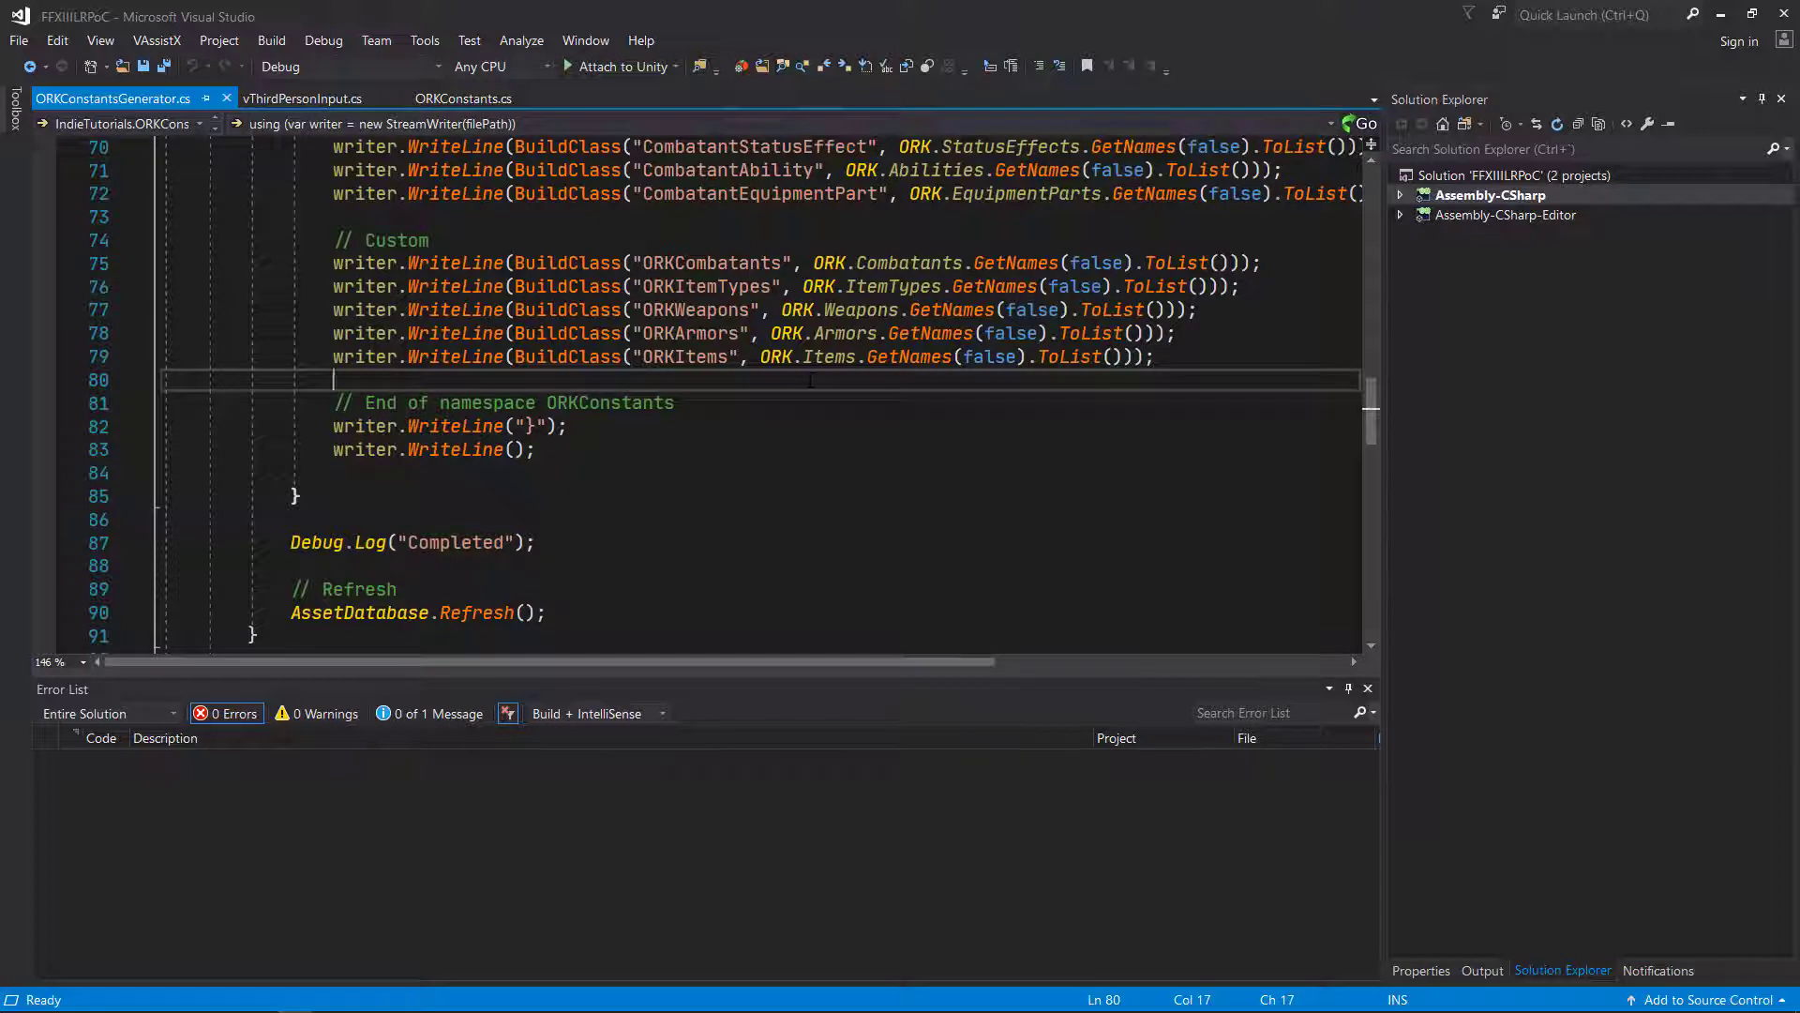
{"action": "type", "text": "WRIT"}
{"action": "key", "text": "BackSpace"}
{"action": "key", "text": "BackSpace"}
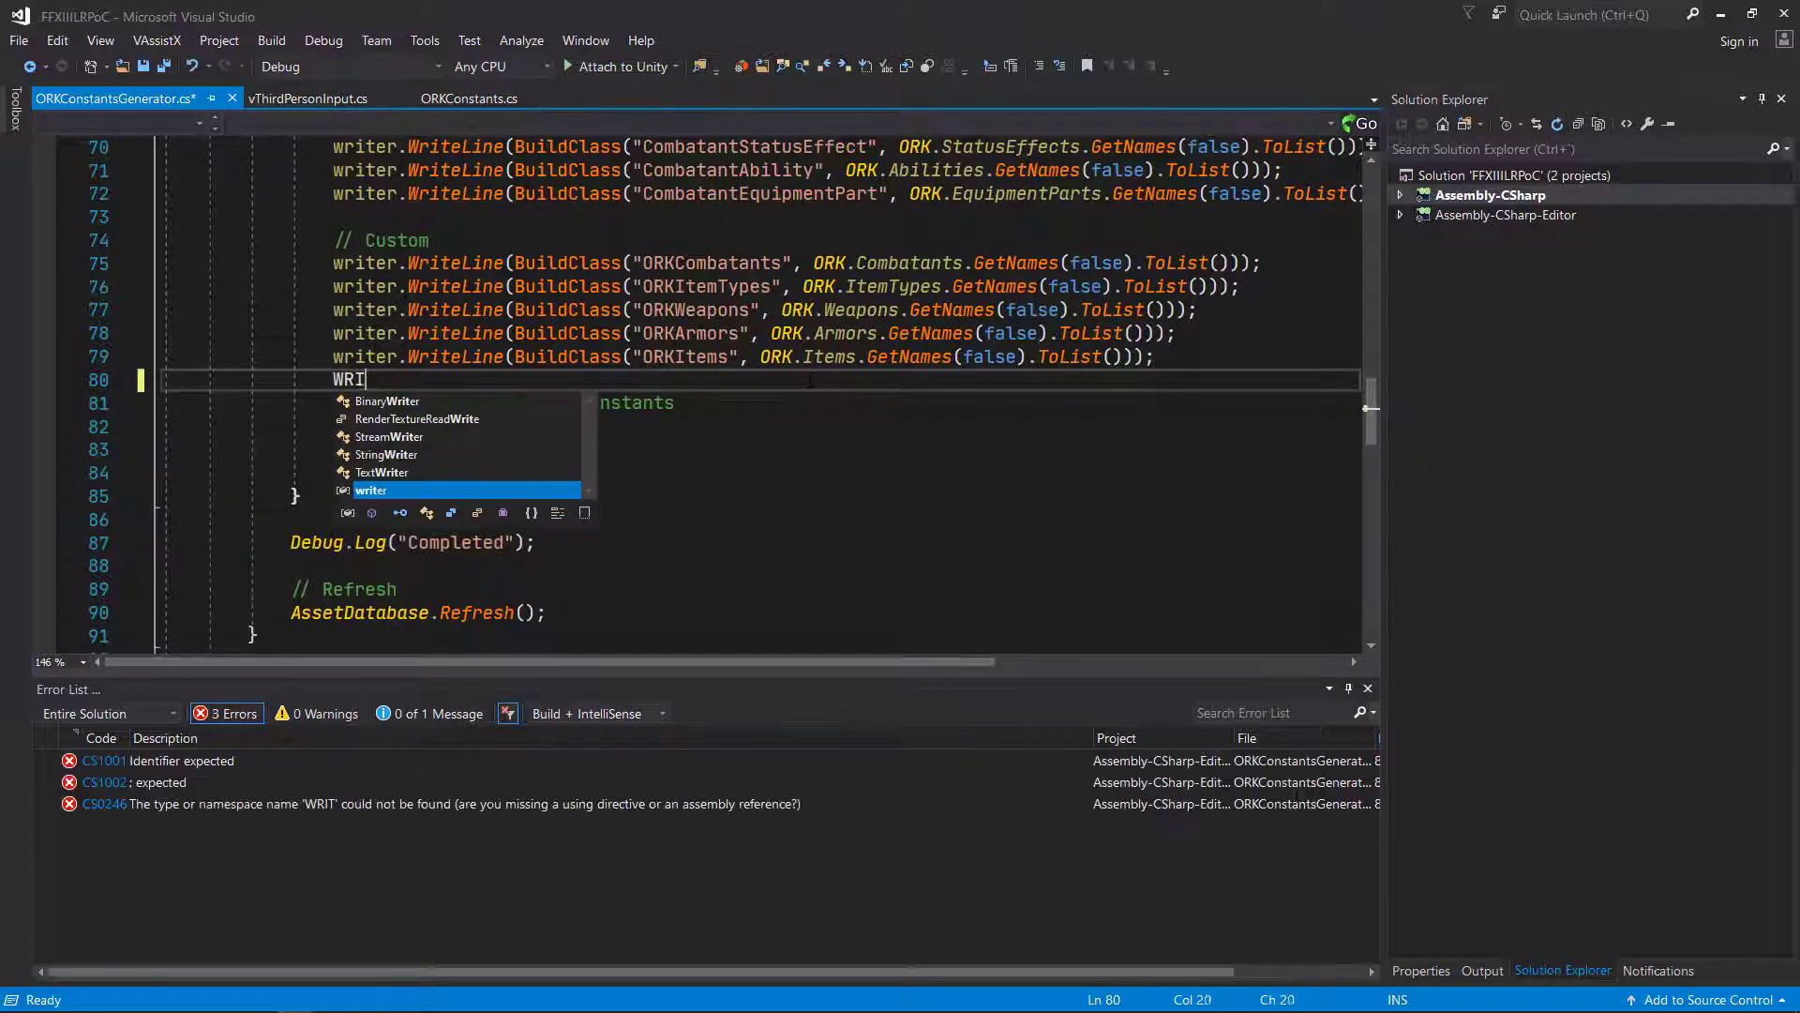
{"action": "key", "text": "BackSpace"}
{"action": "key", "text": "BackSpace"}
{"action": "type", "text": "wr"}
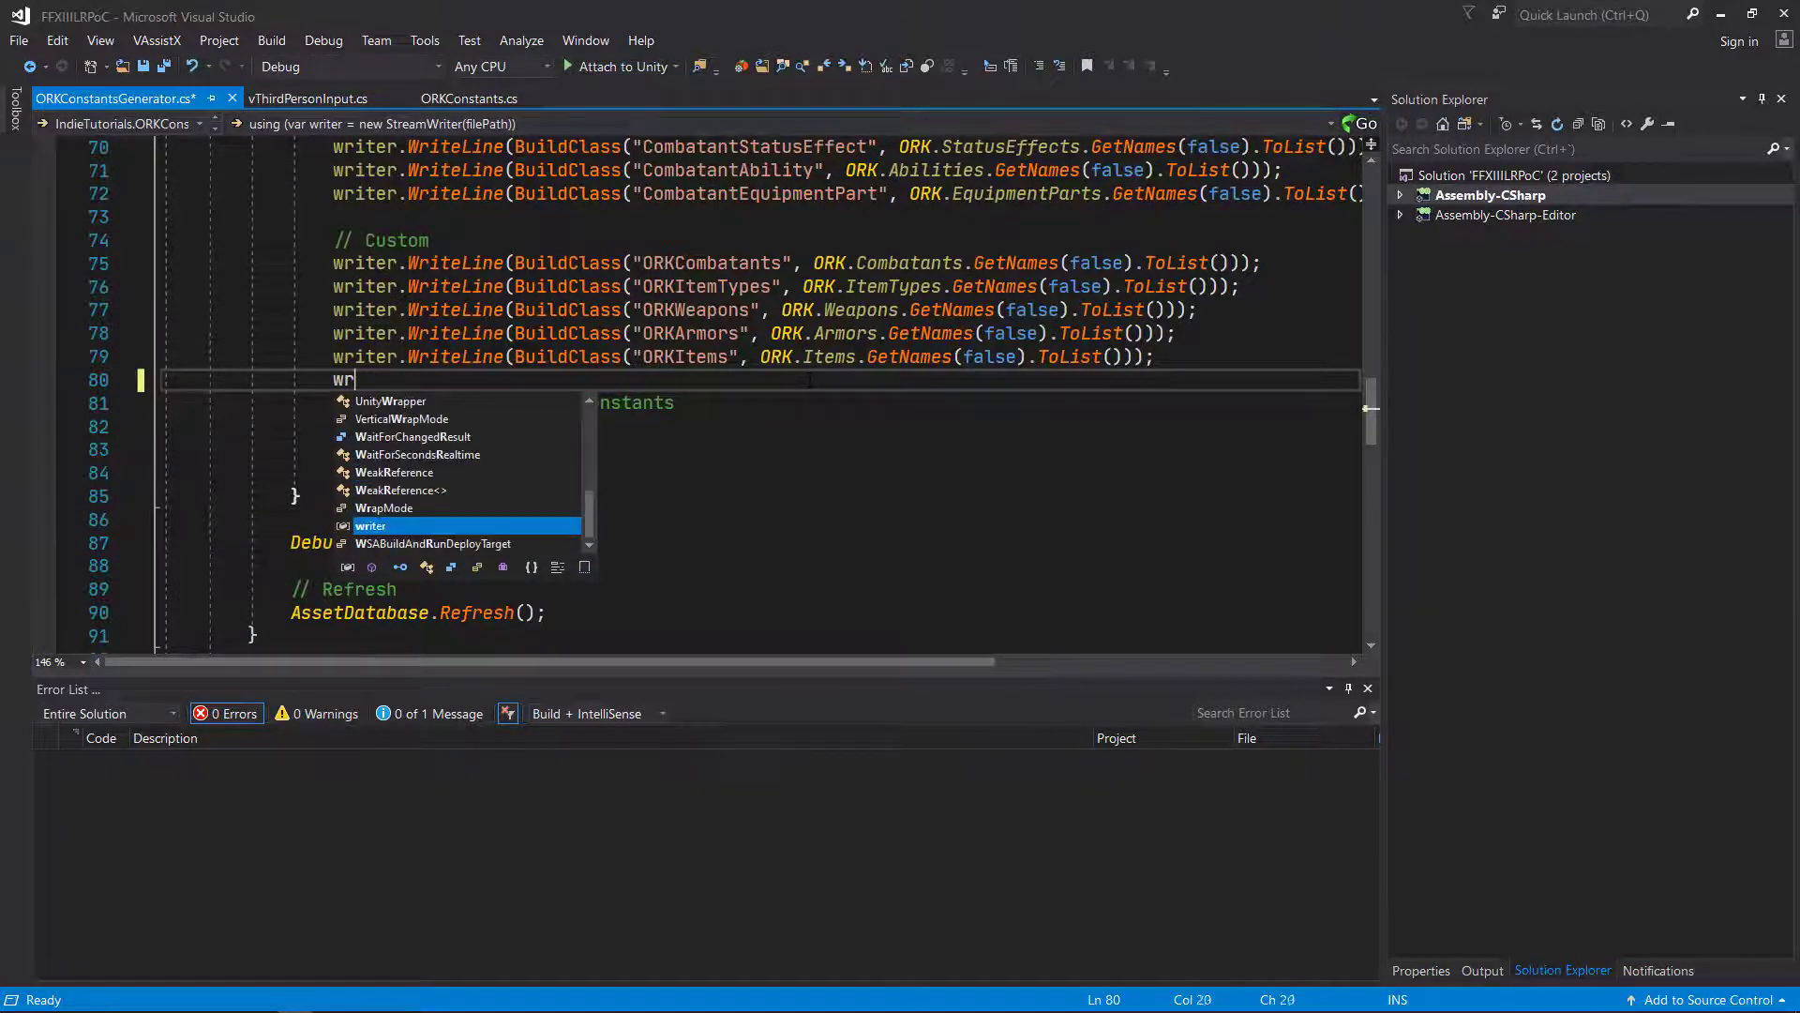
{"action": "type", "text": "iter.Wr"}
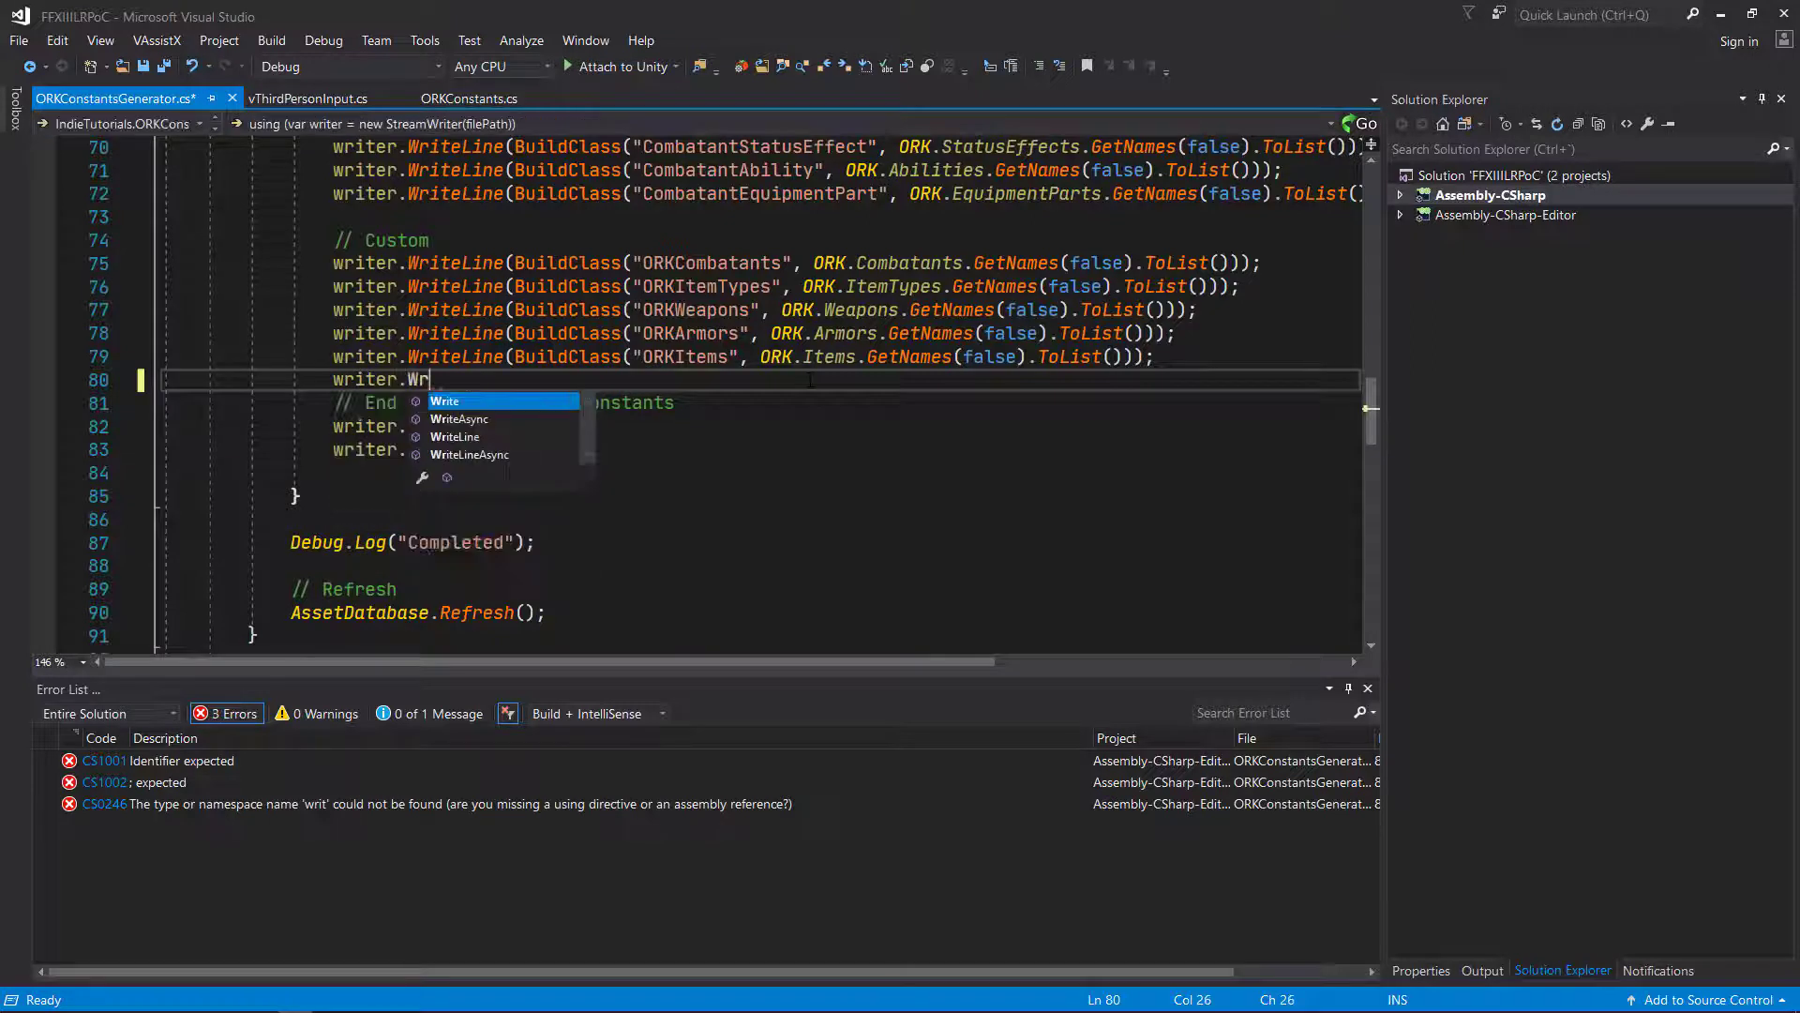
{"action": "type", "text": "itel"}
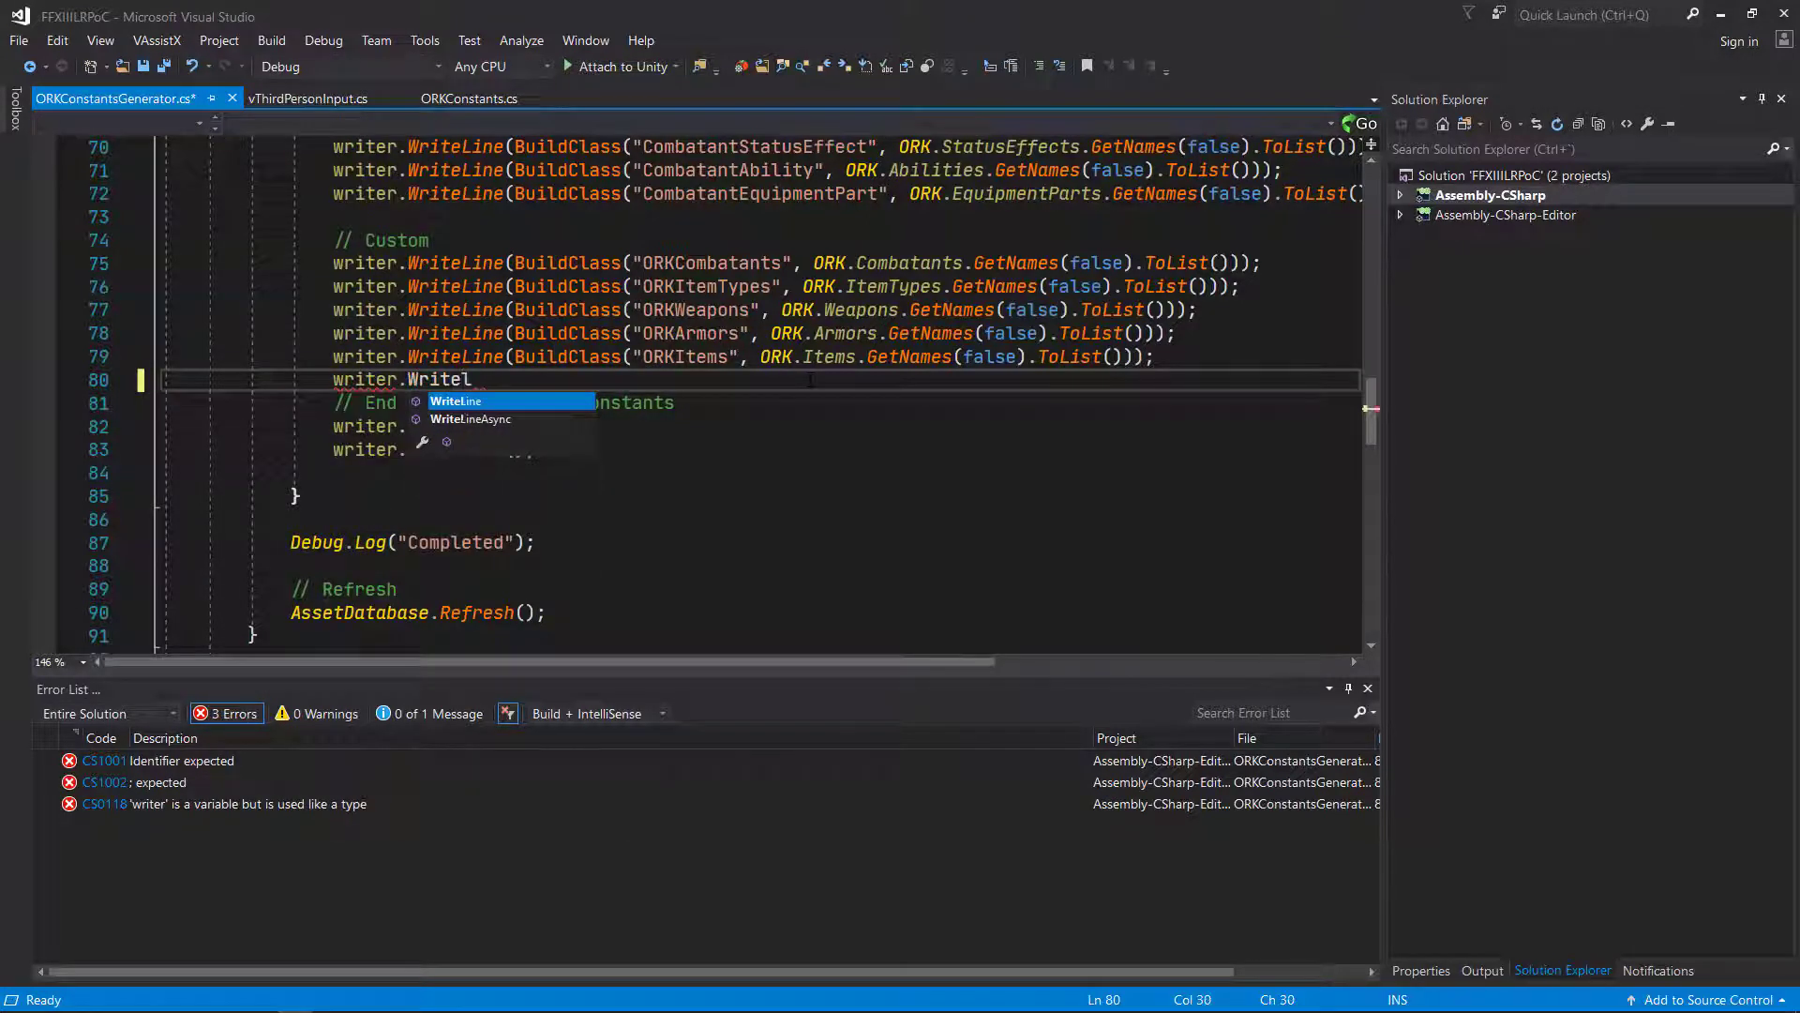
{"action": "key", "text": "BackSpace"}
{"action": "type", "text": "Li"}
{"action": "type", "text": "ne(Buil"}
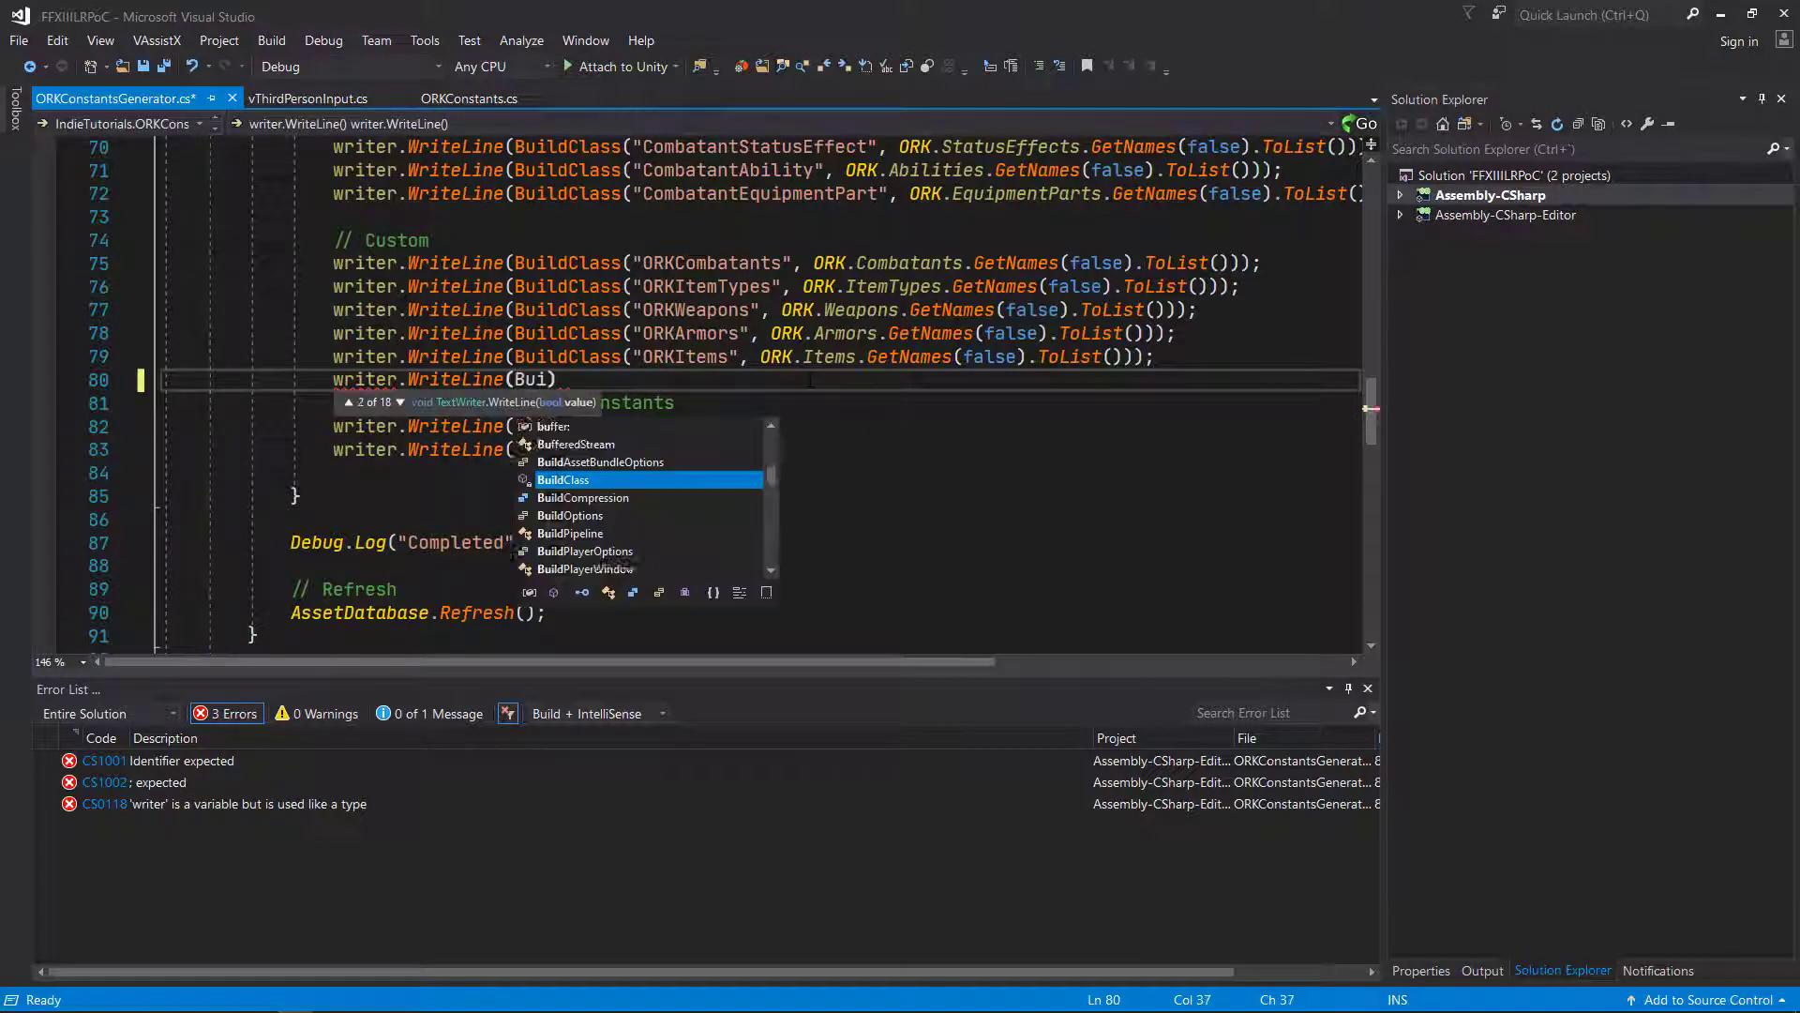
{"action": "type", "text": "dClass"}
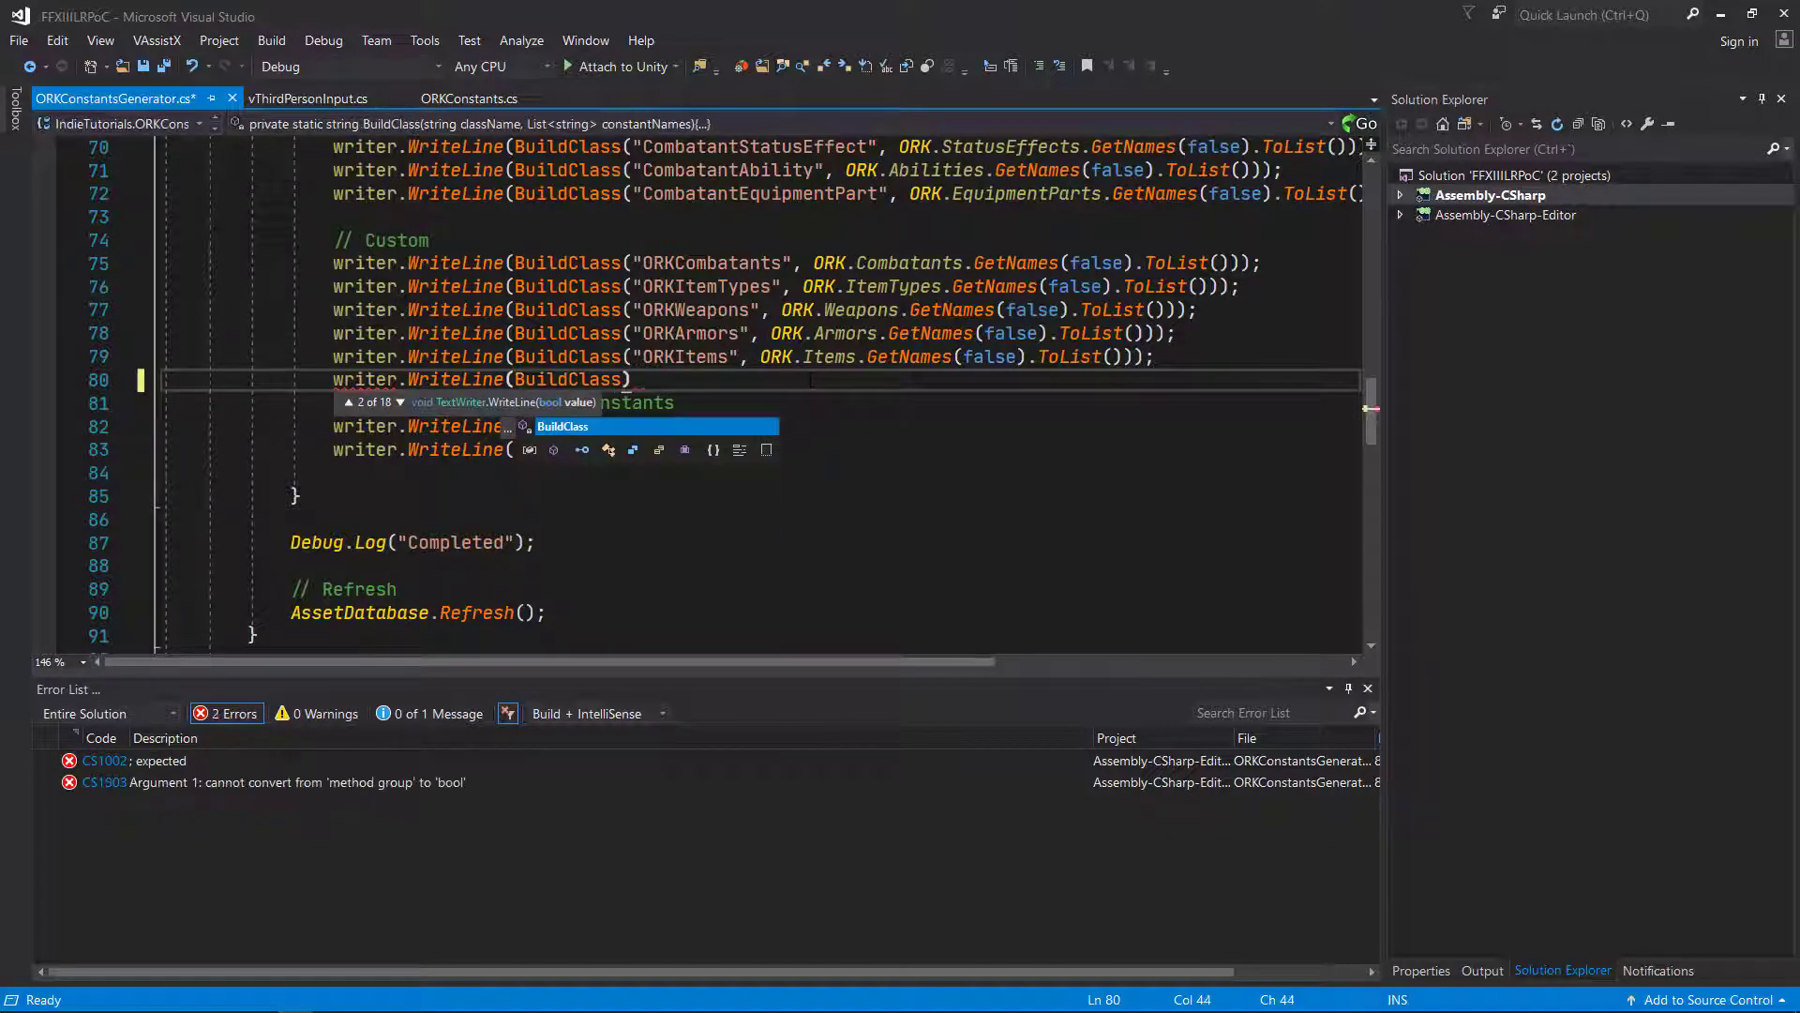
{"action": "type", "text": "(\""}
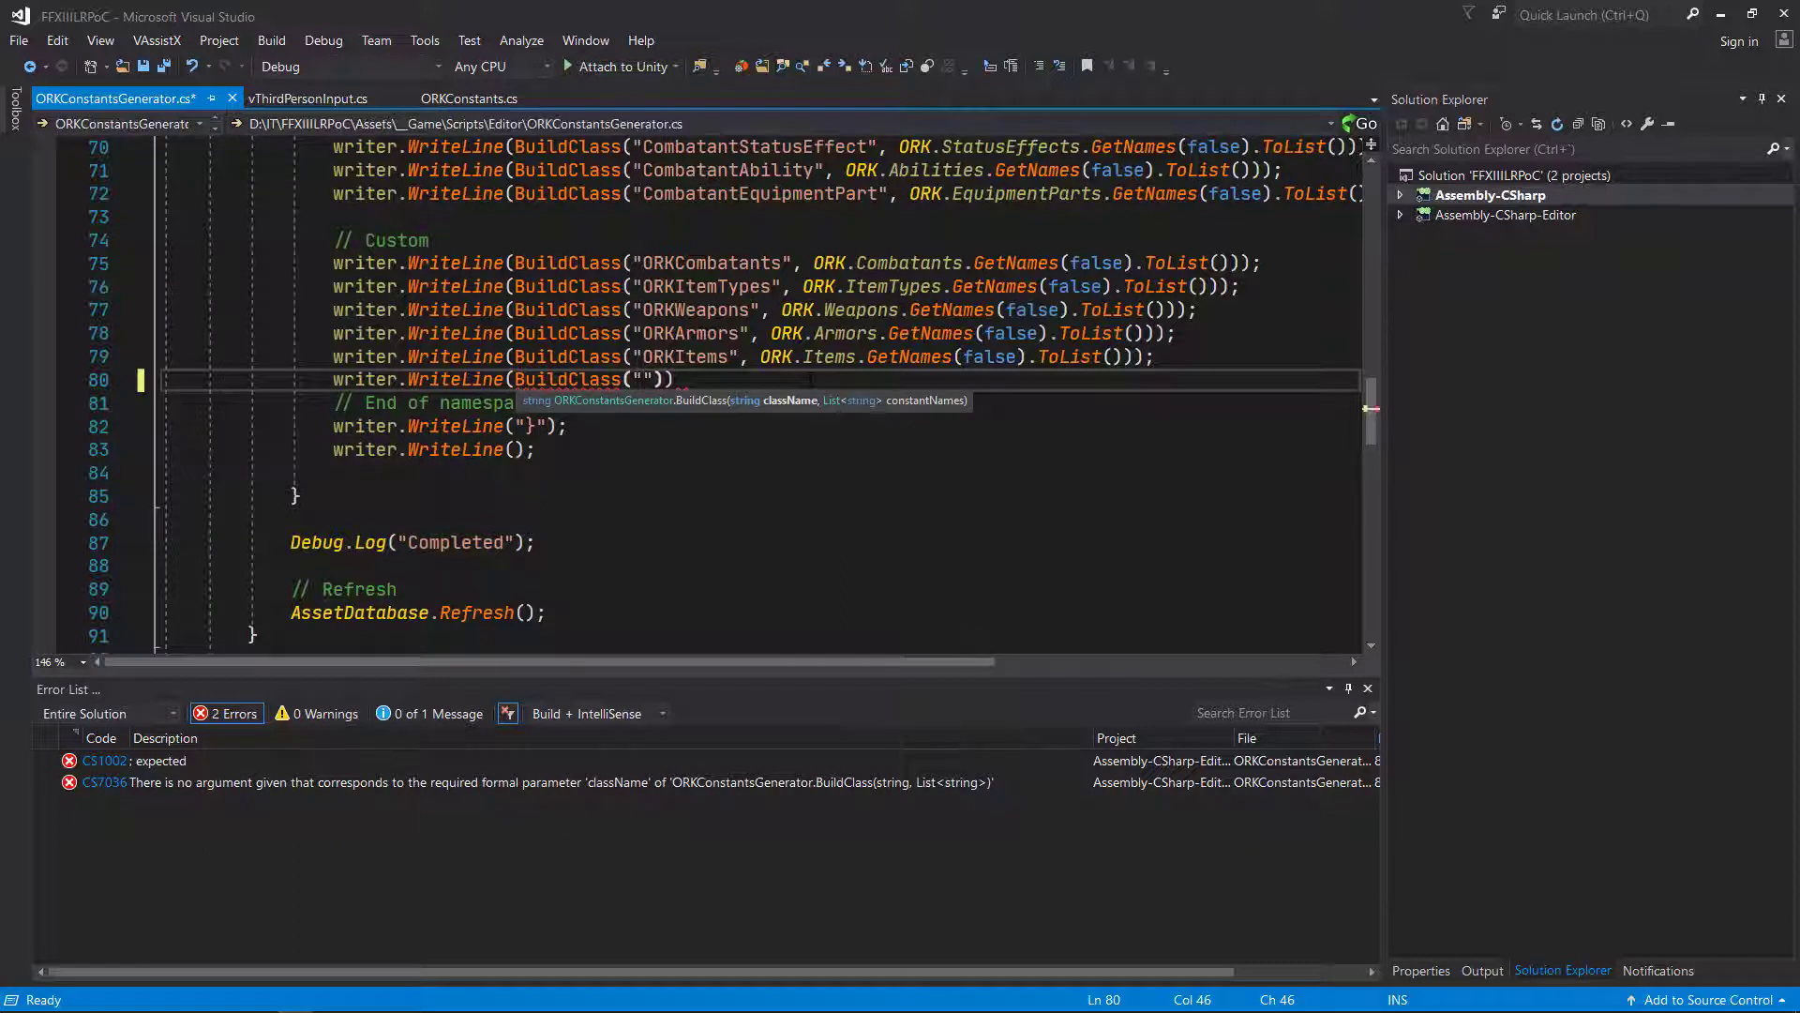
{"action": "type", "text": "ORK"}
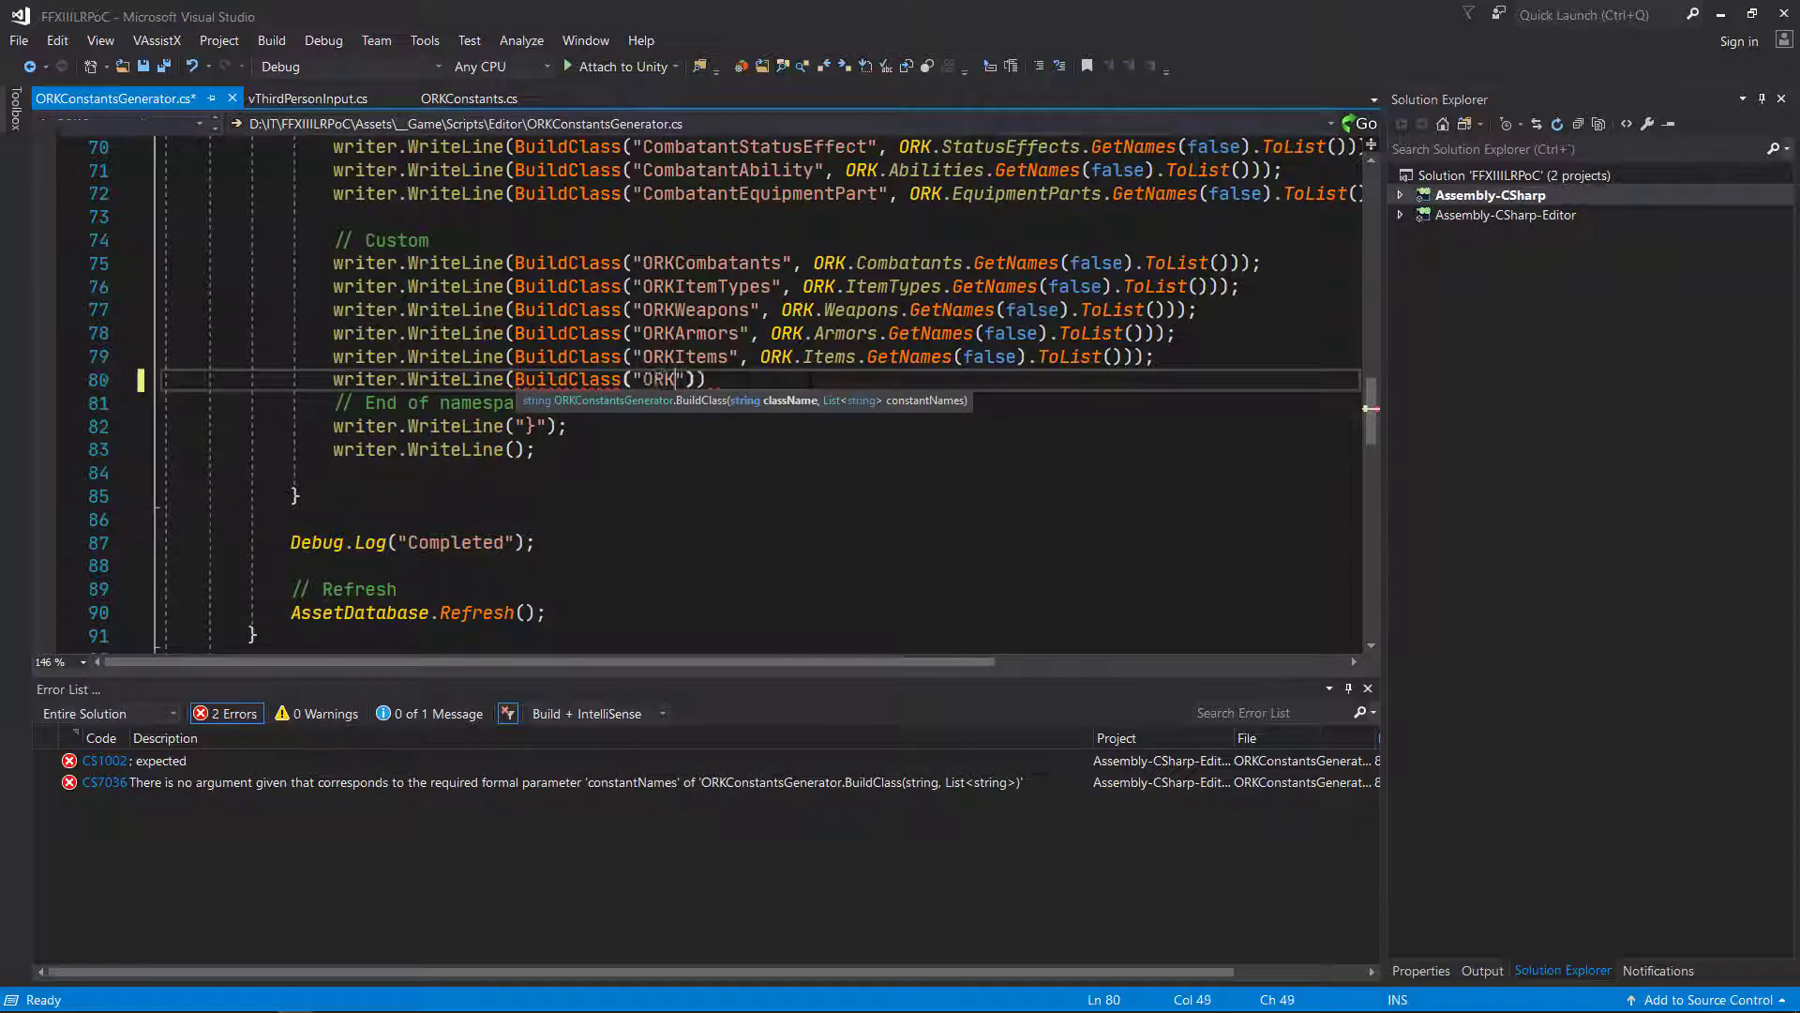
{"action": "type", "text": "InputKeys"}
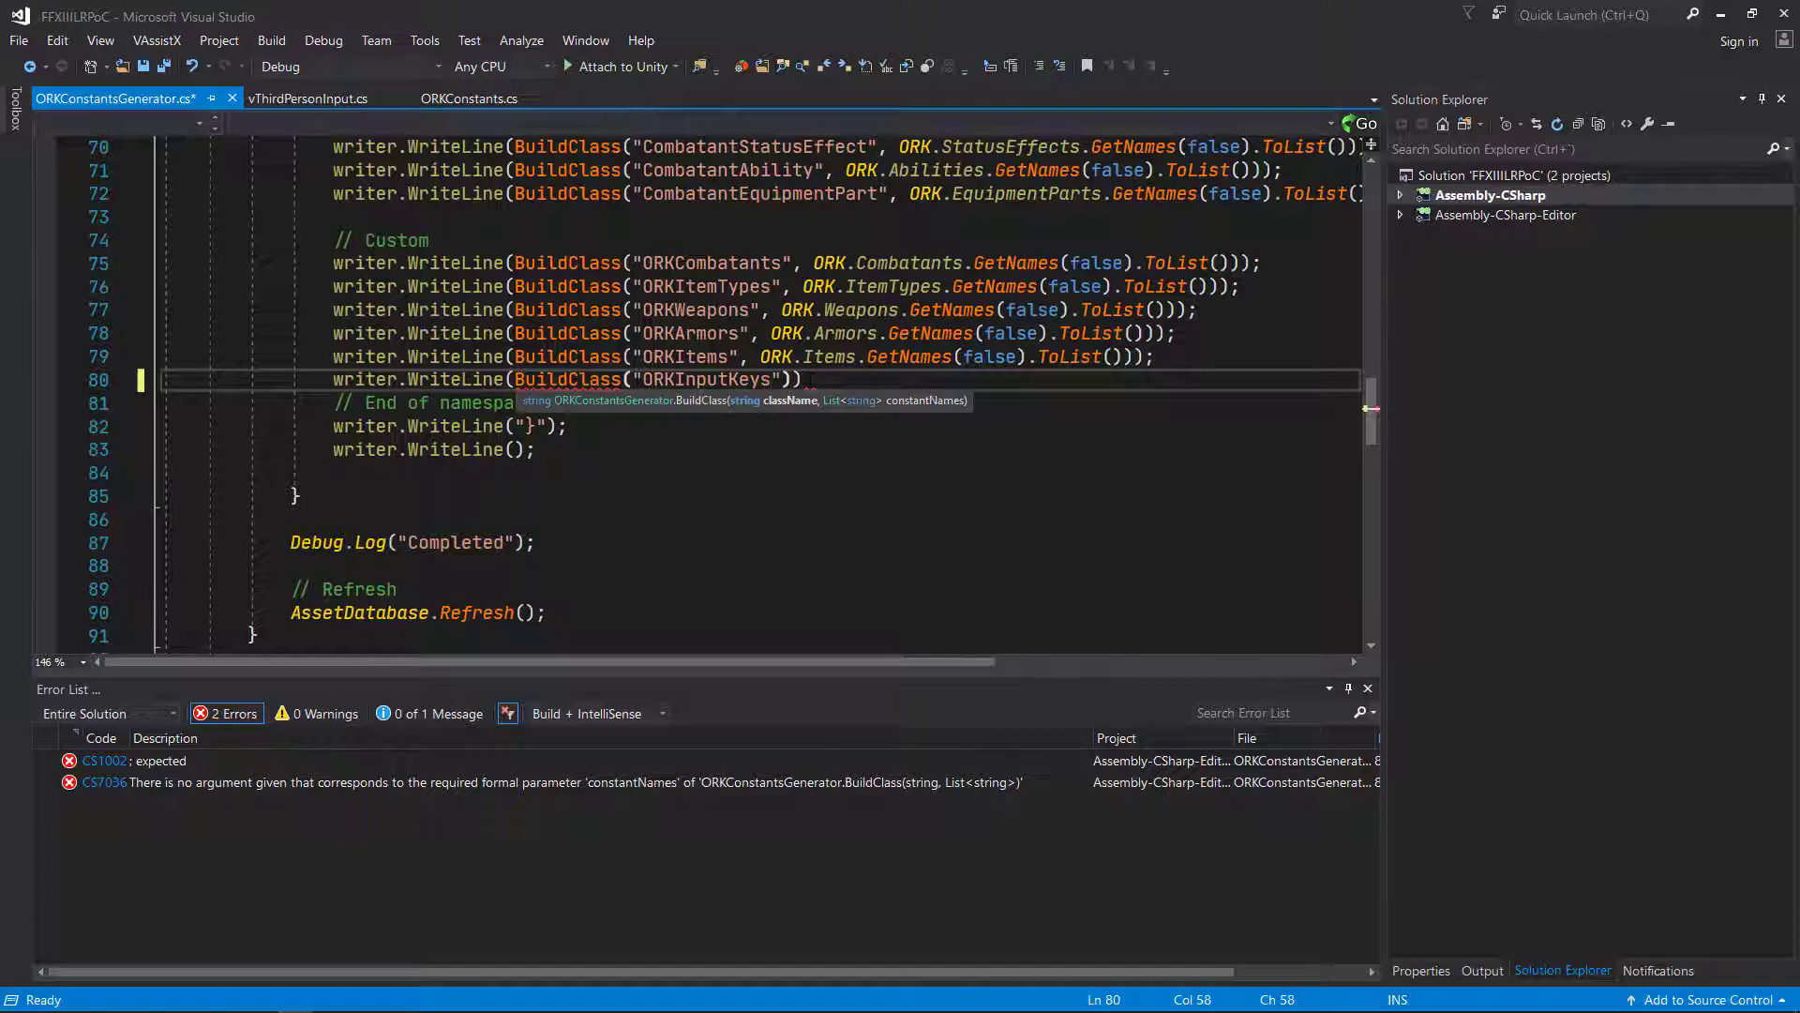
Finish line 80 with ORK.InputKeys.GetNames(false).ToList() and save the script.
{"action": "key", "text": "Down"}
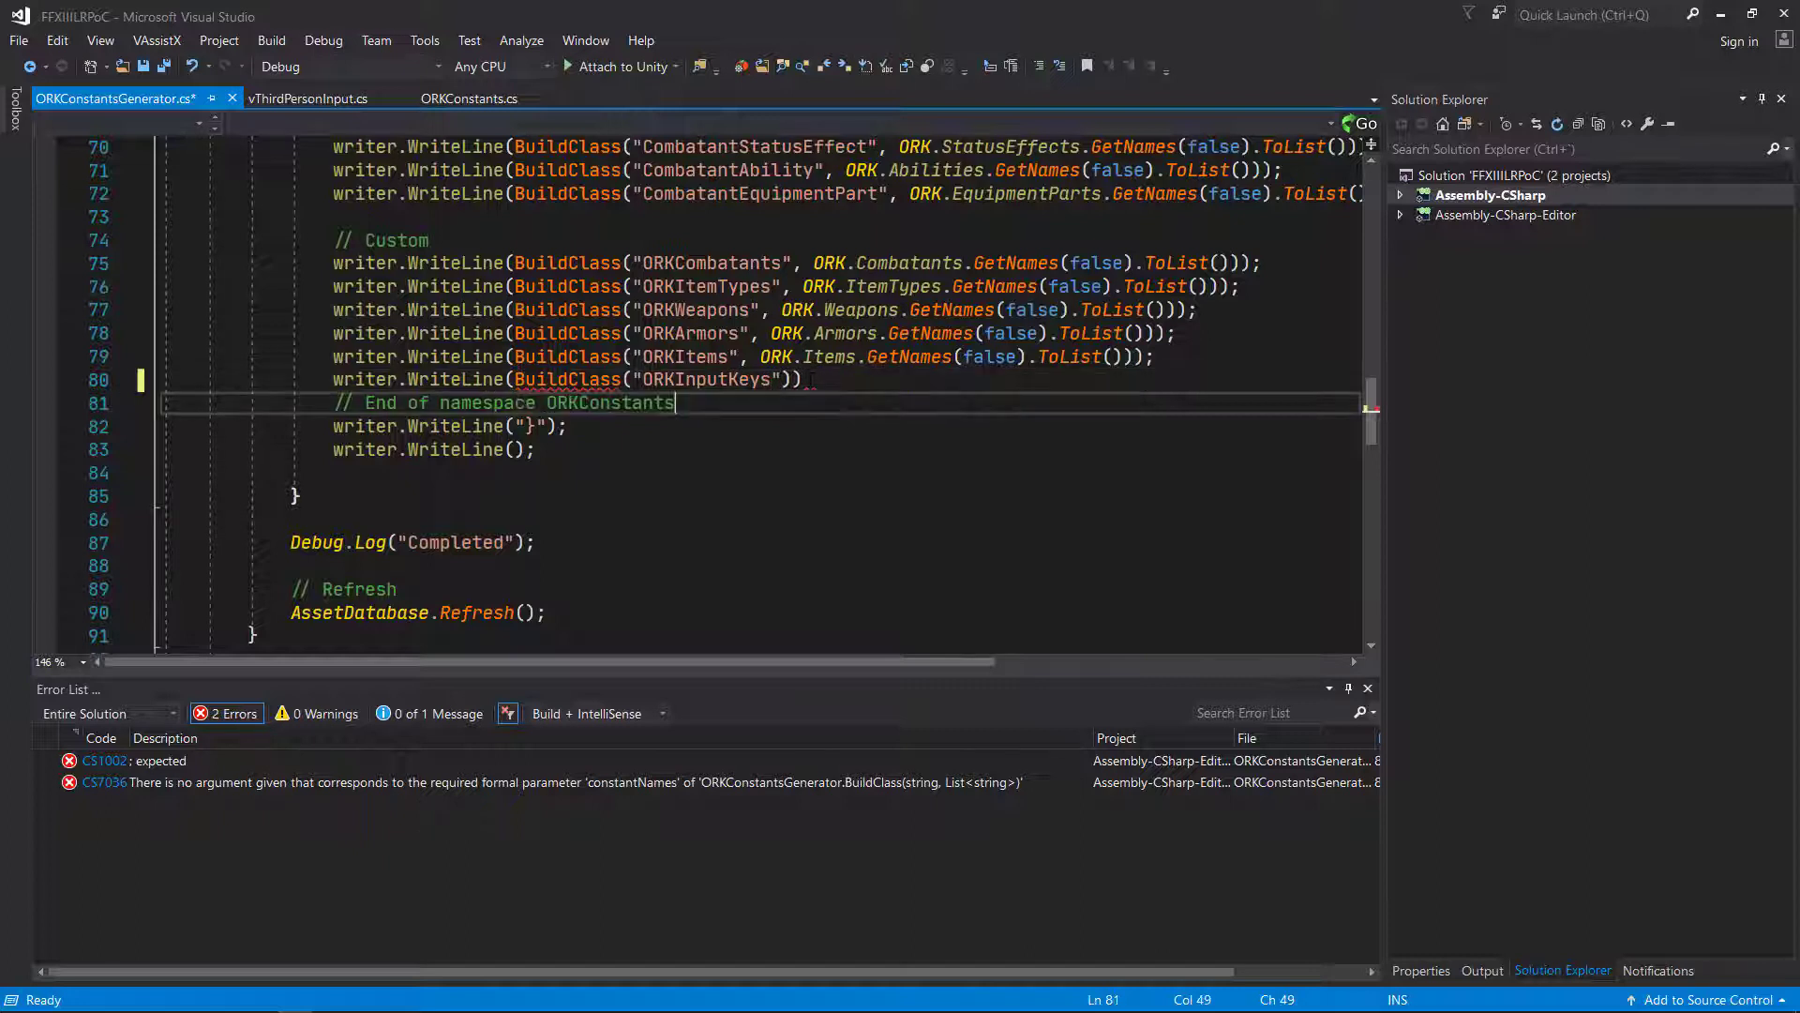
{"action": "left_click", "coordinate": [812, 378]}
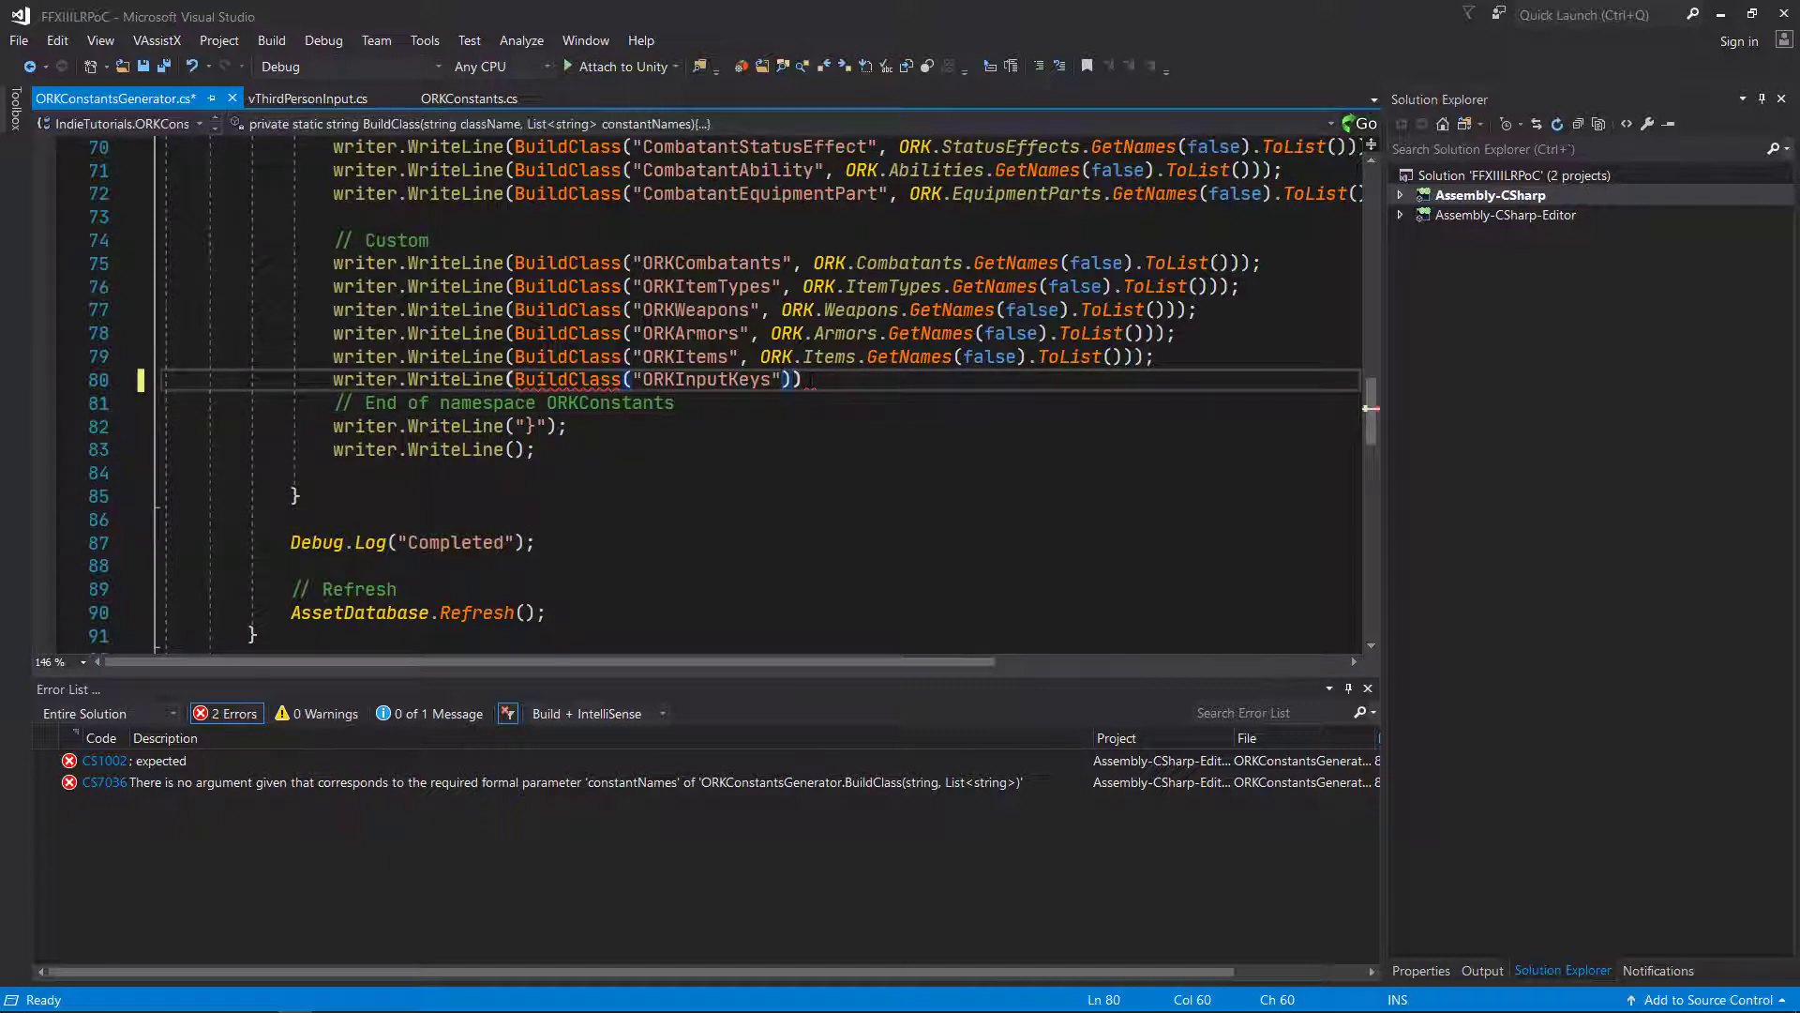
{"action": "type", "text": ", OR"}
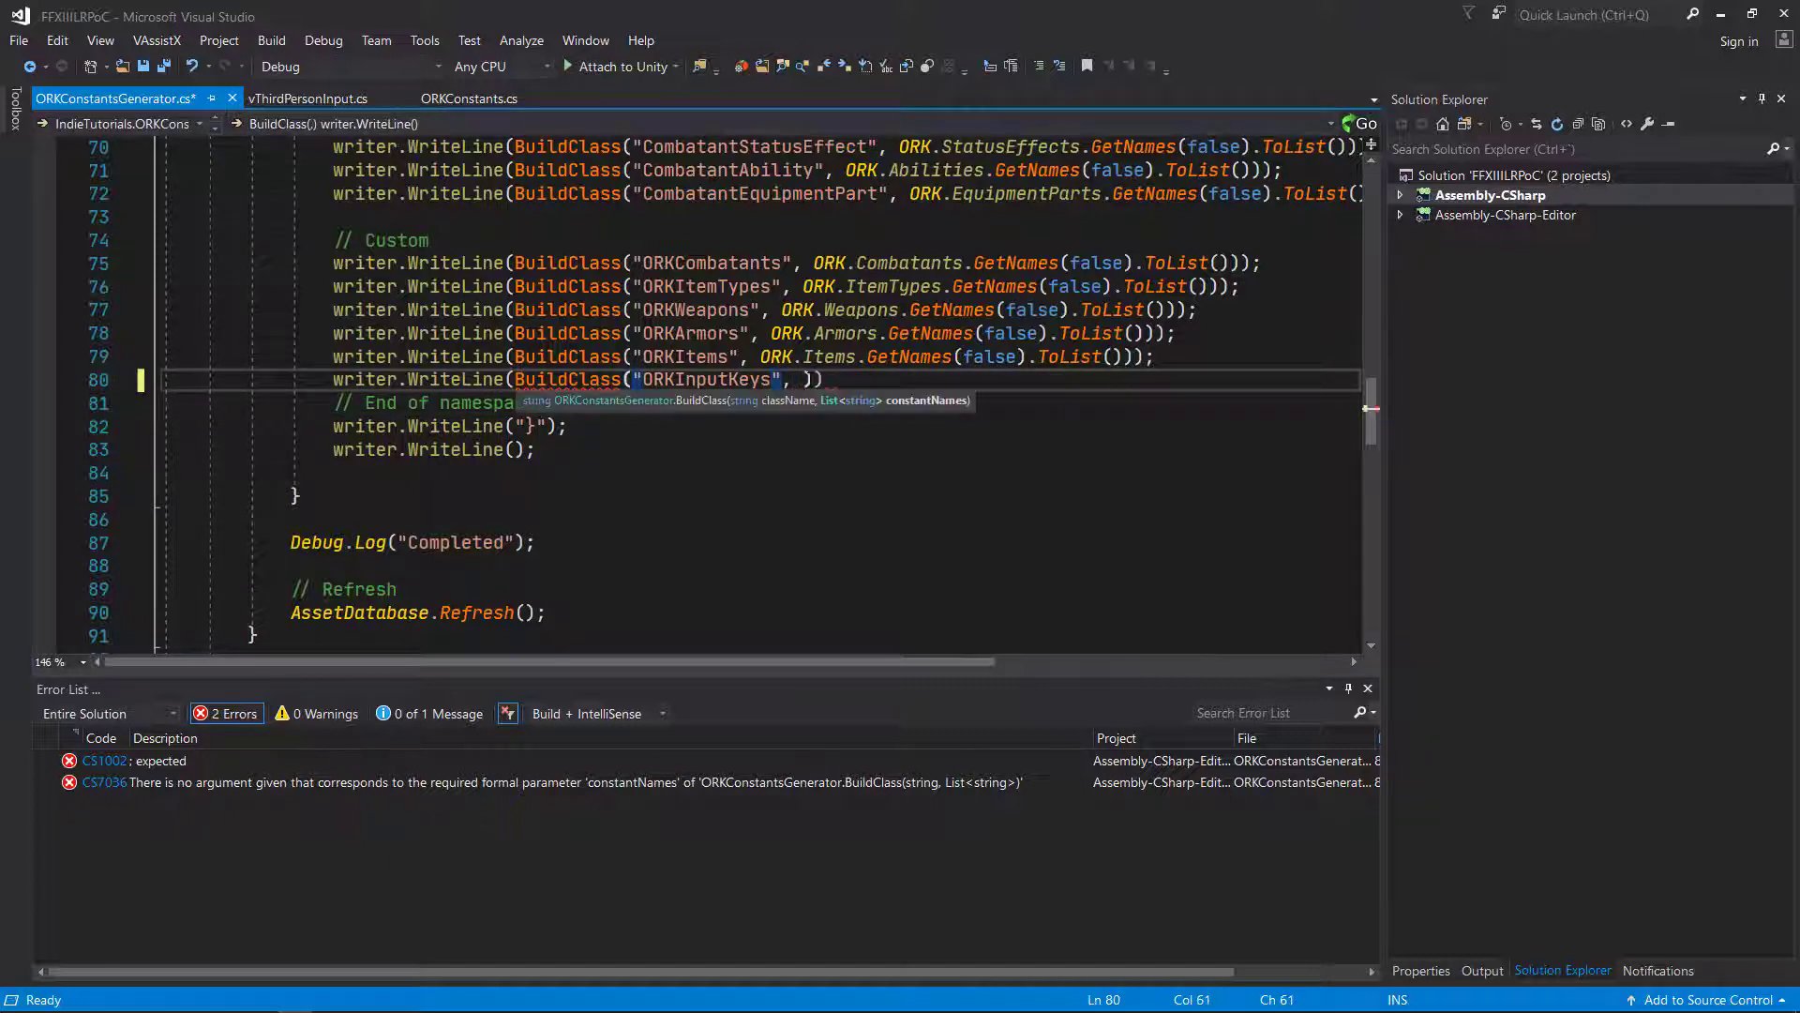
{"action": "type", "text": "K.i"}
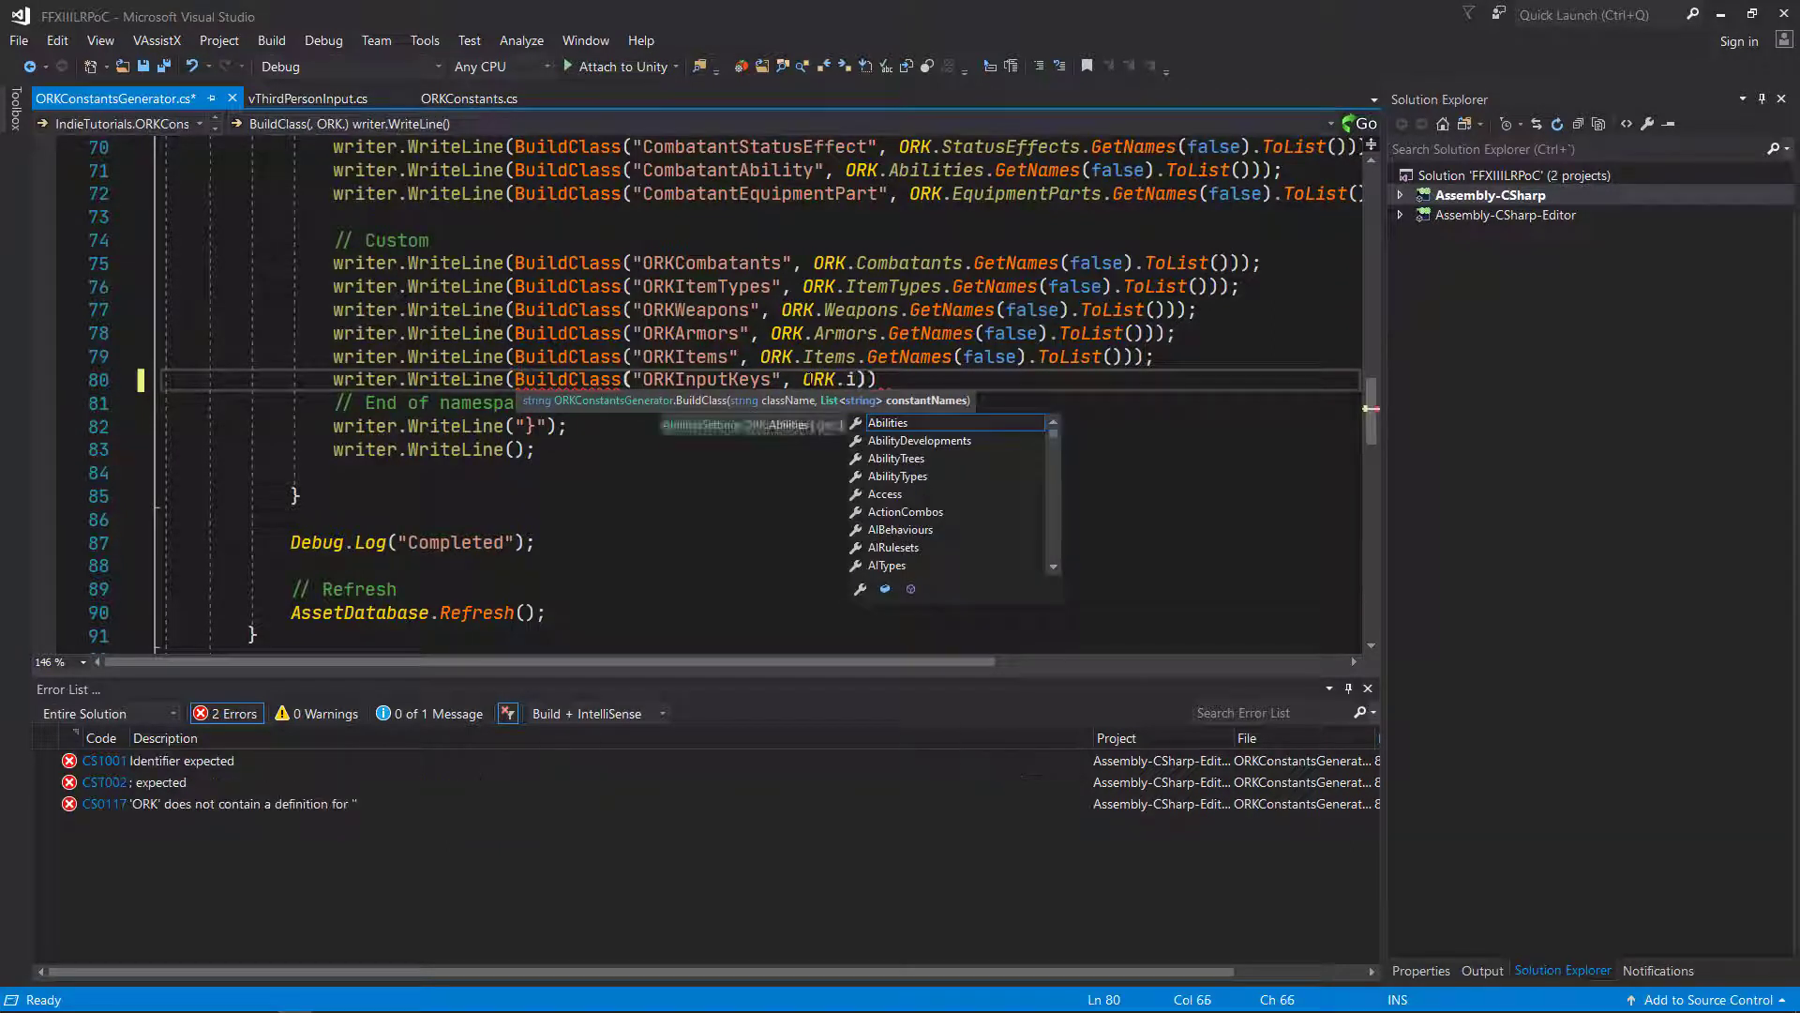
{"action": "type", "text": "NP"}
{"action": "key", "text": "Tab"}
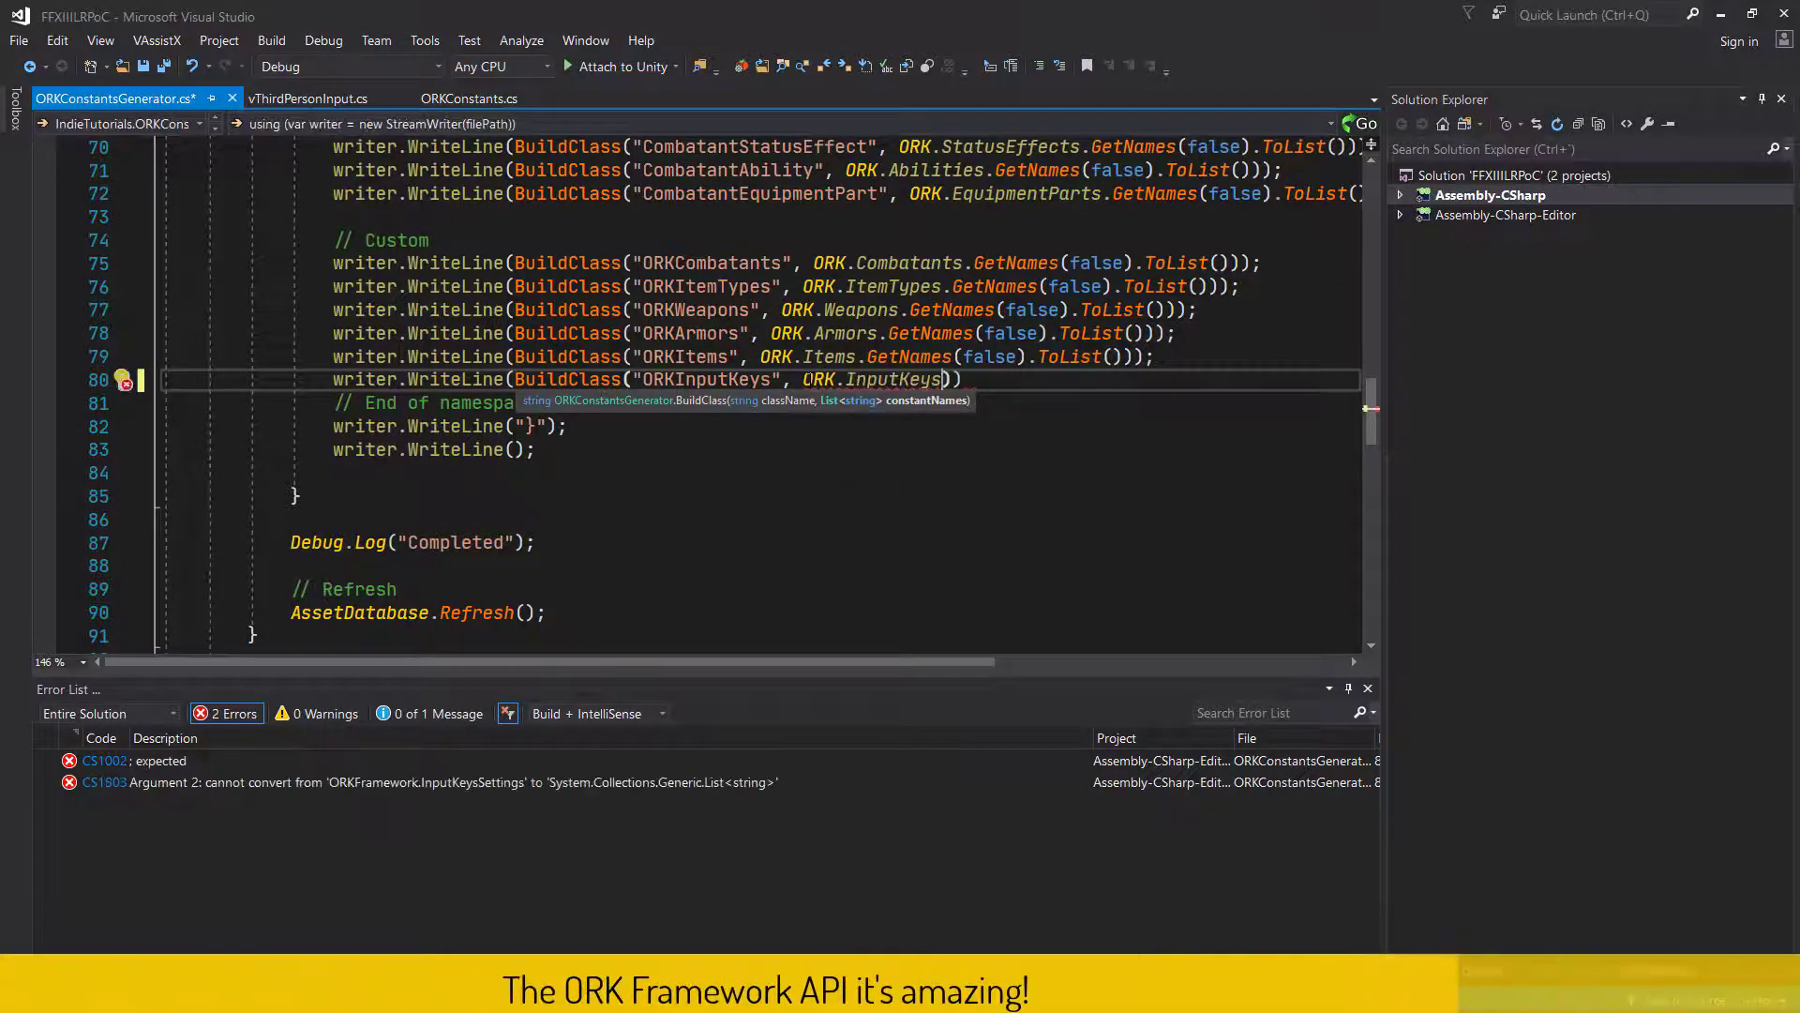
{"action": "type", "text": ".GetNa"}
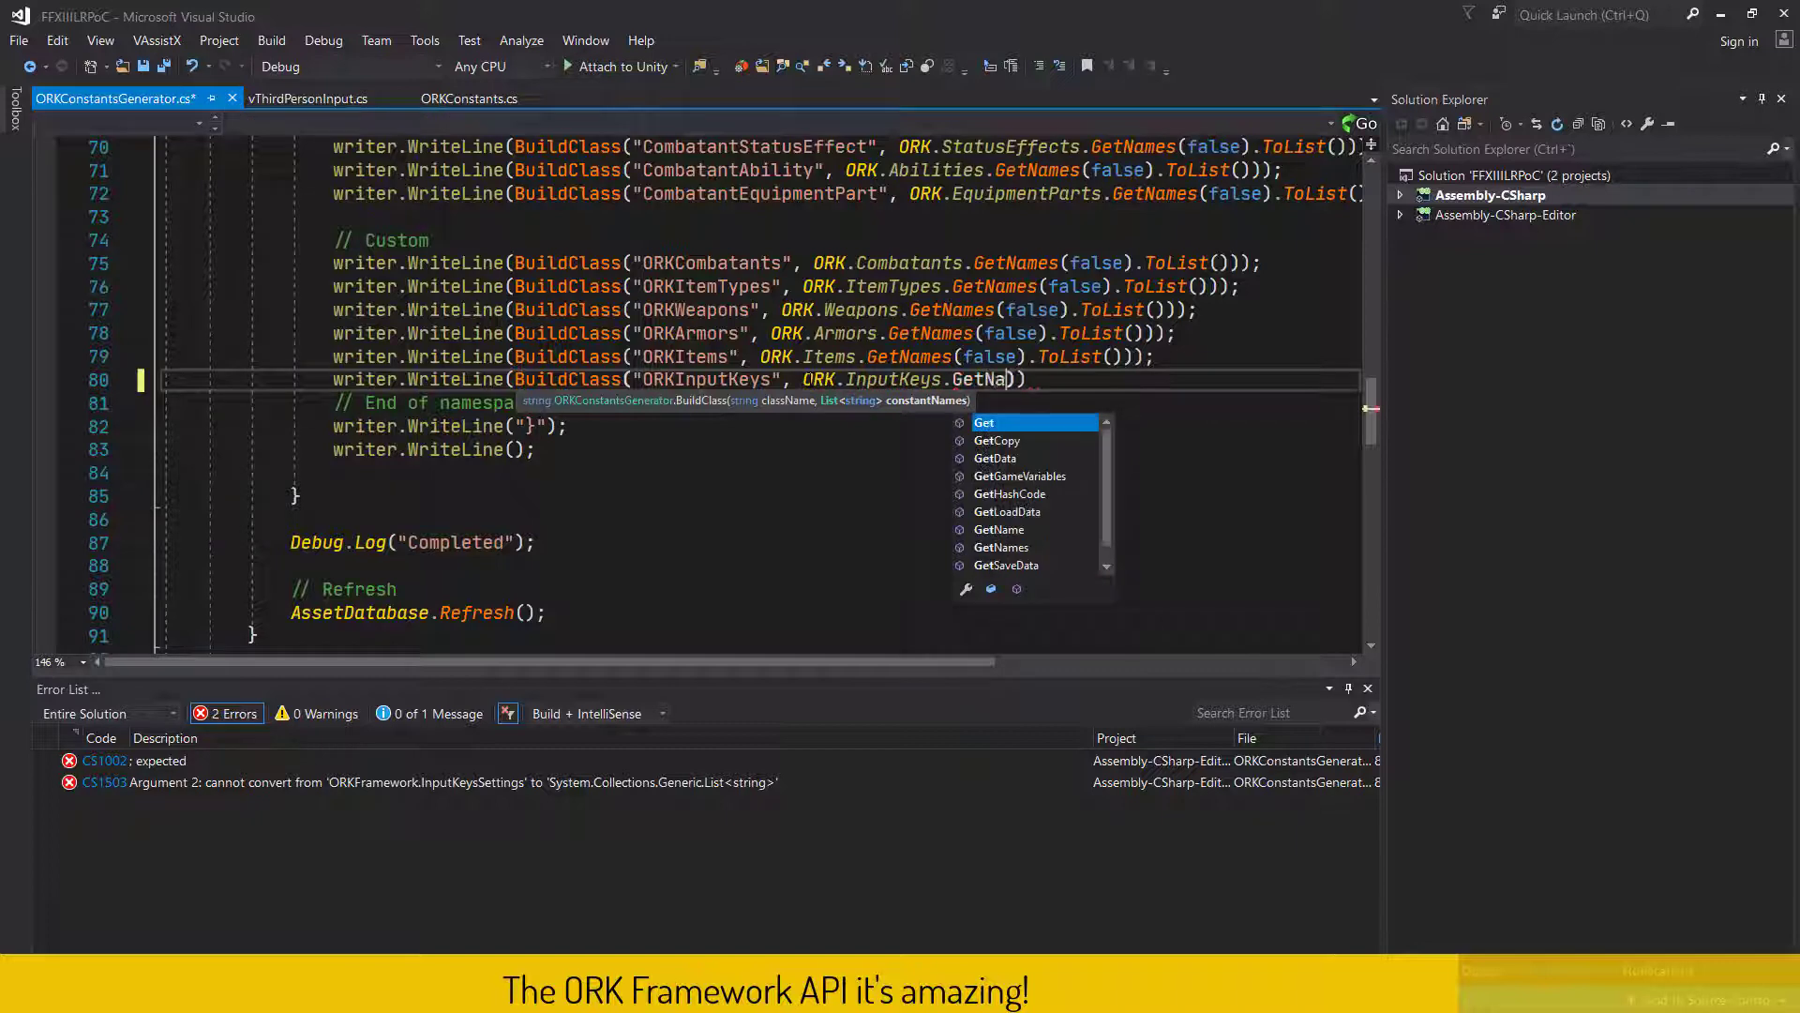
{"action": "key", "text": "Tab"}
{"action": "type", "text": "s("}
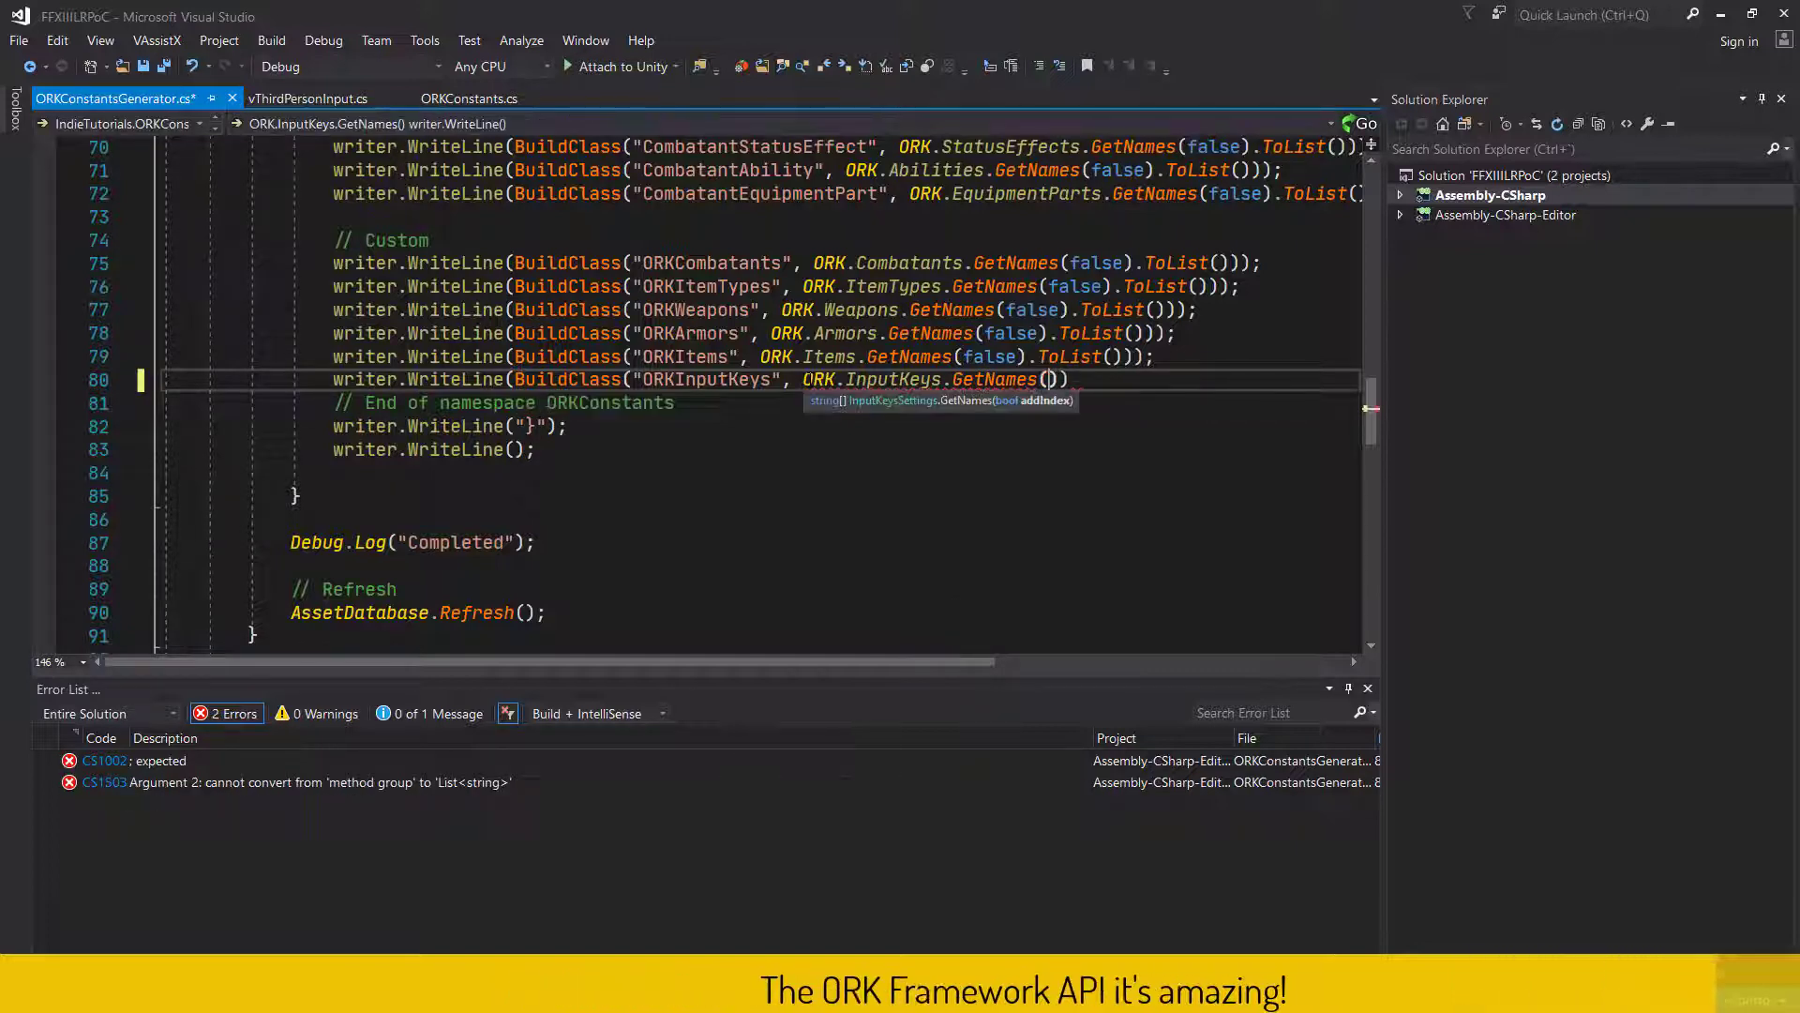
{"action": "type", "text": "fa"}
{"action": "key", "text": "Tab"}
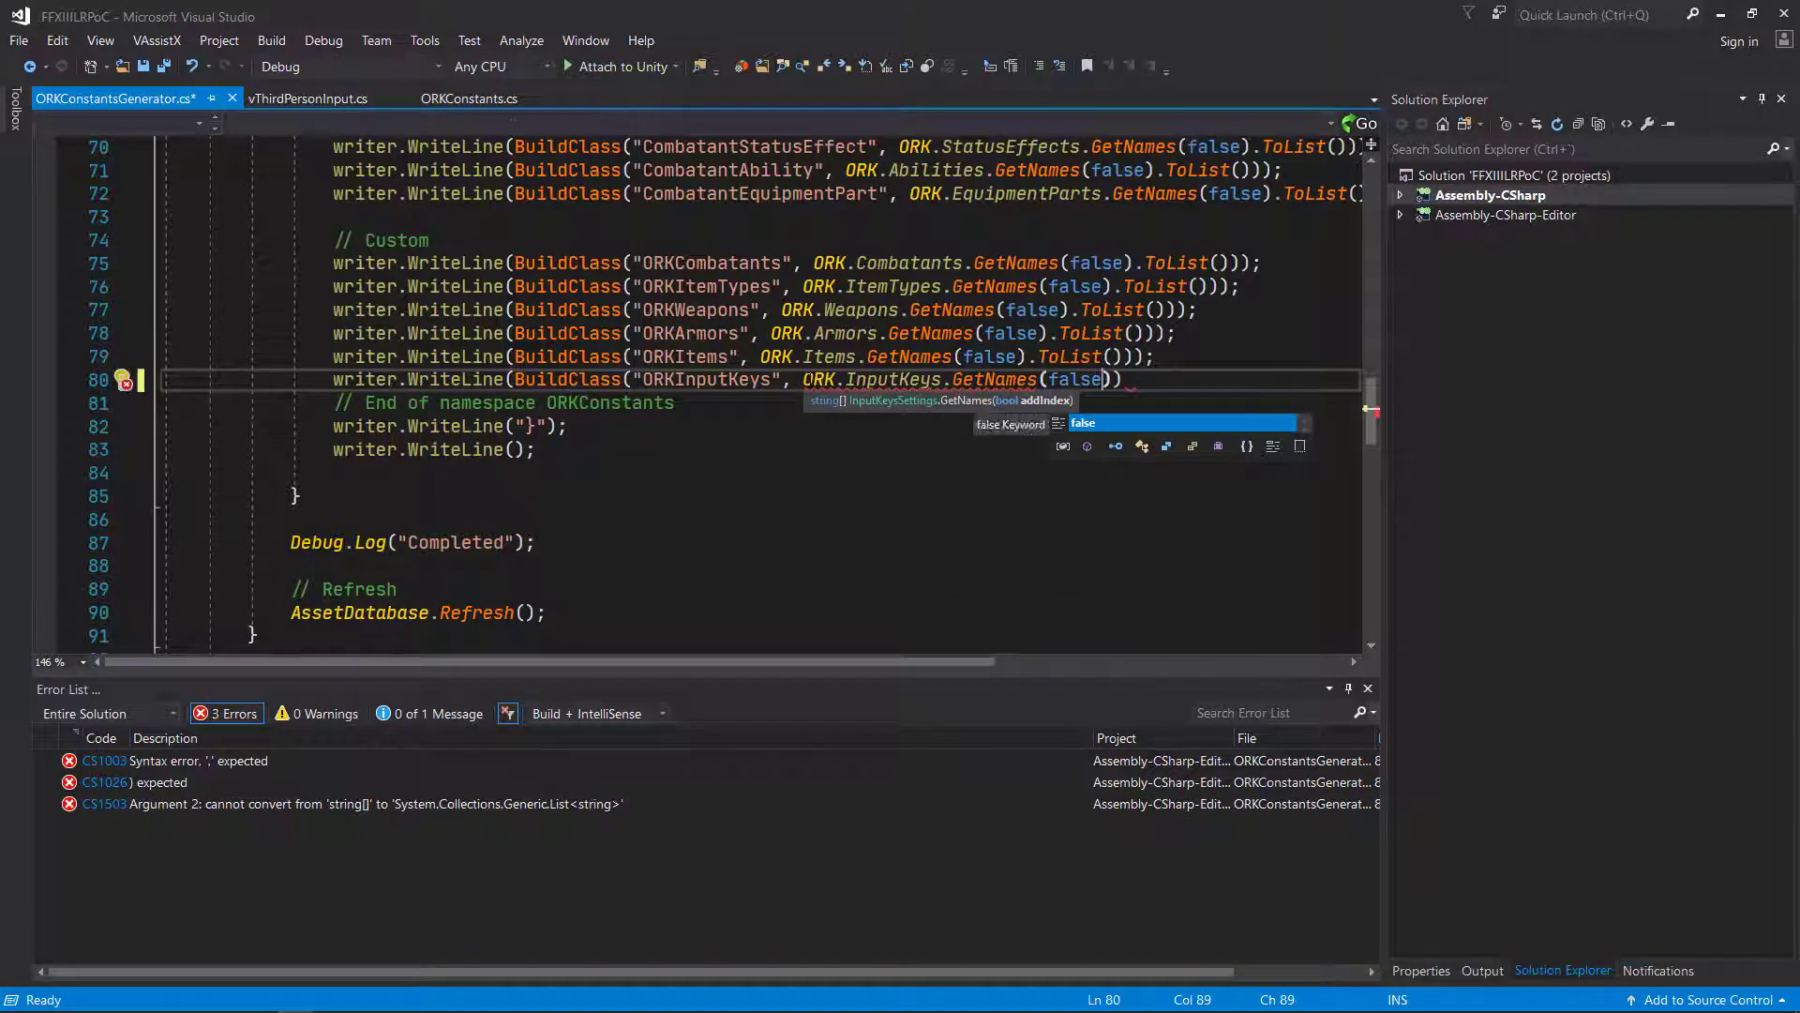
{"action": "type", "text": ").ToLi"}
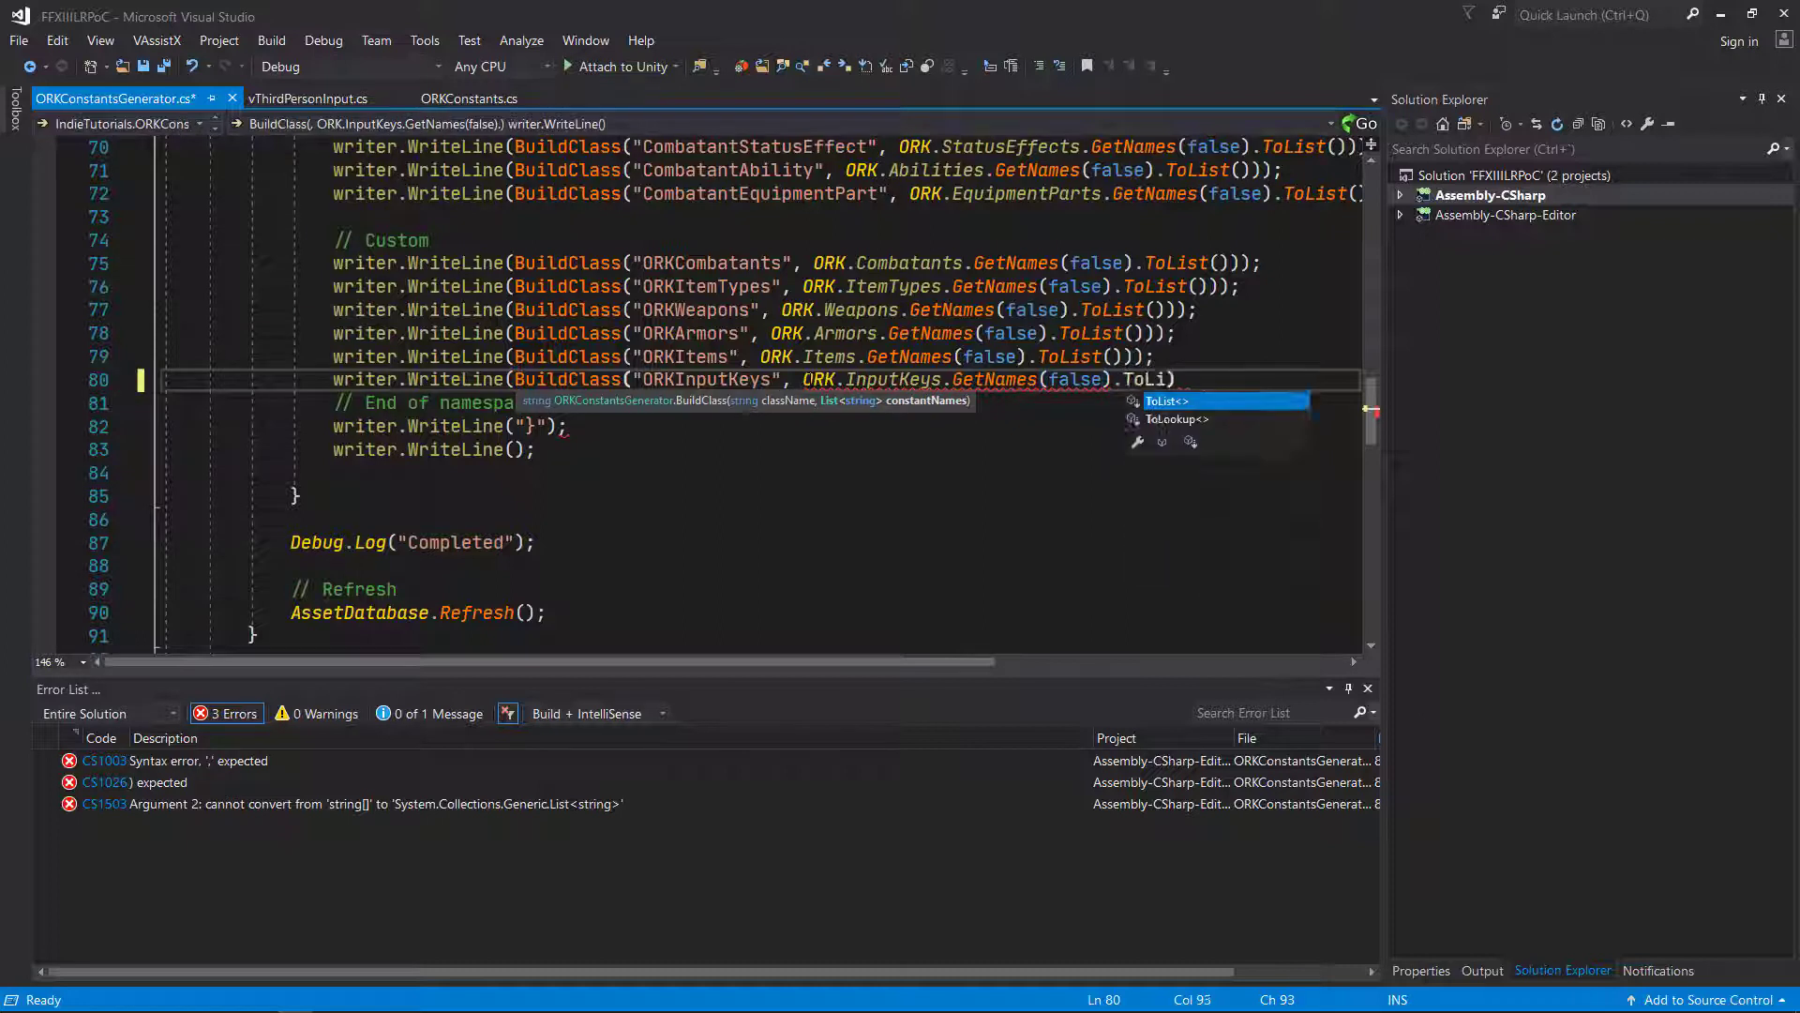
{"action": "type", "text": "st()"}
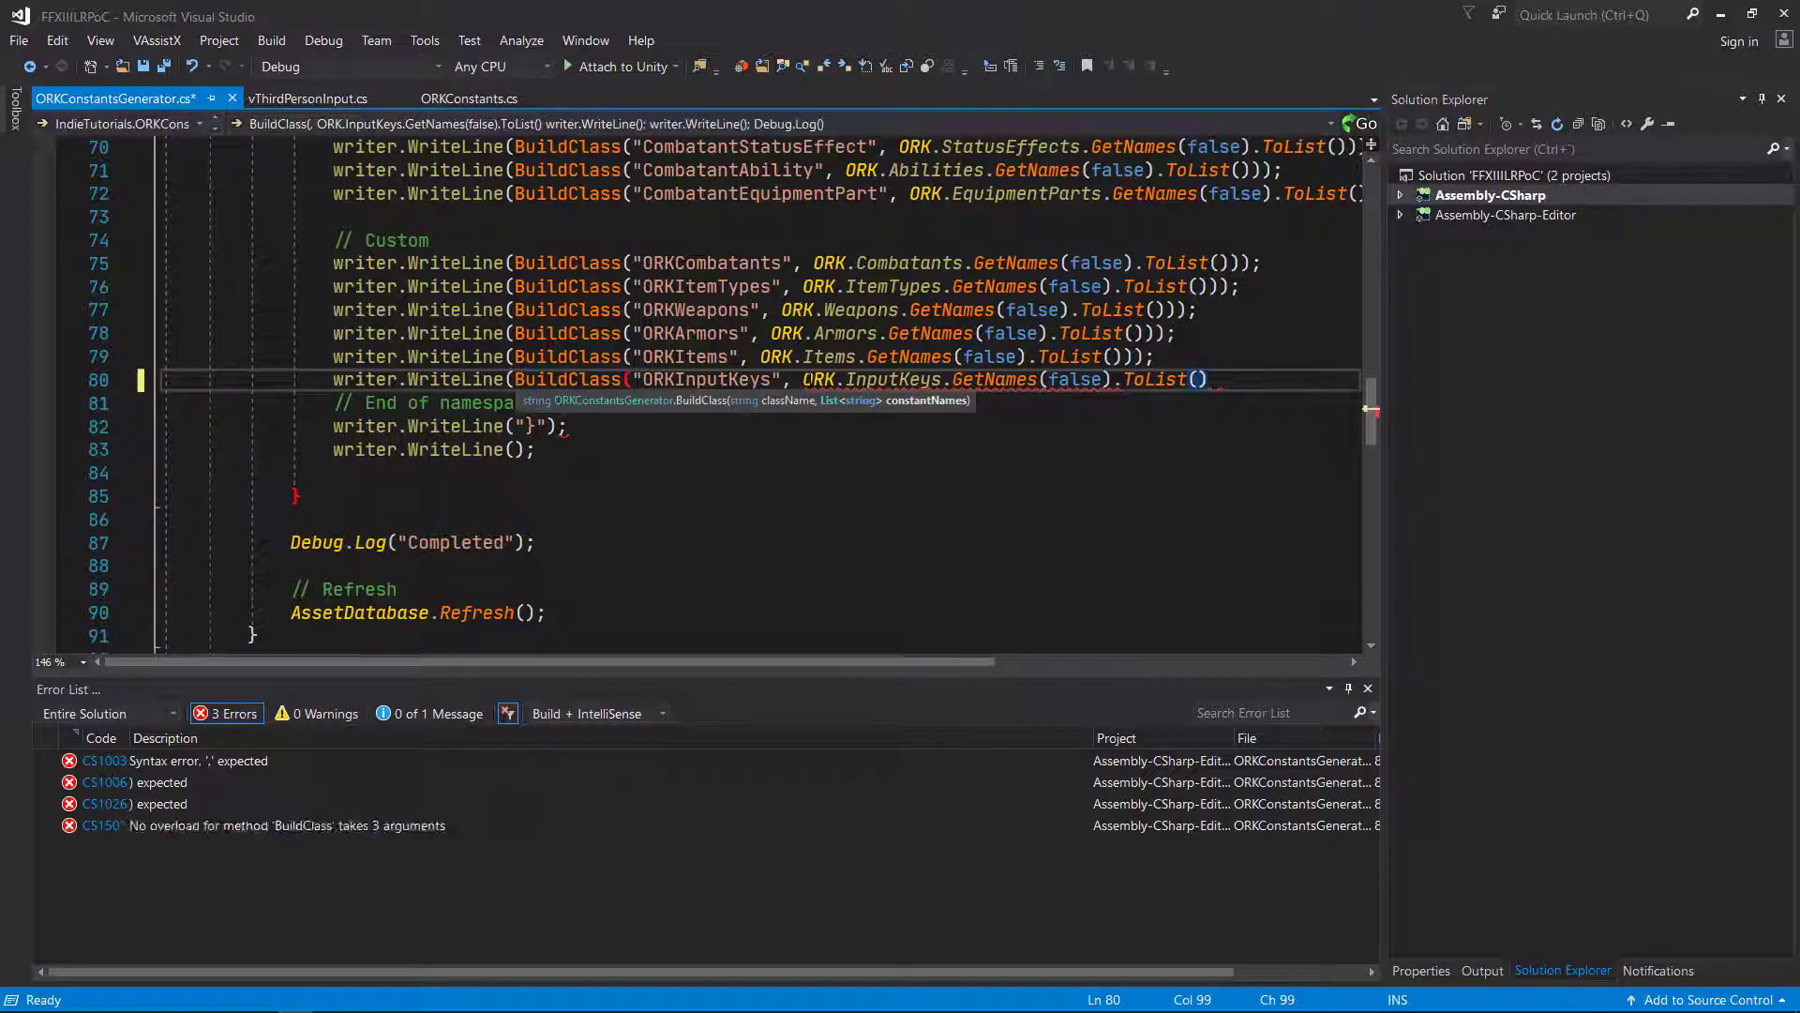
{"action": "type", "text": ");"}
{"action": "key", "text": "ctrl+s"}
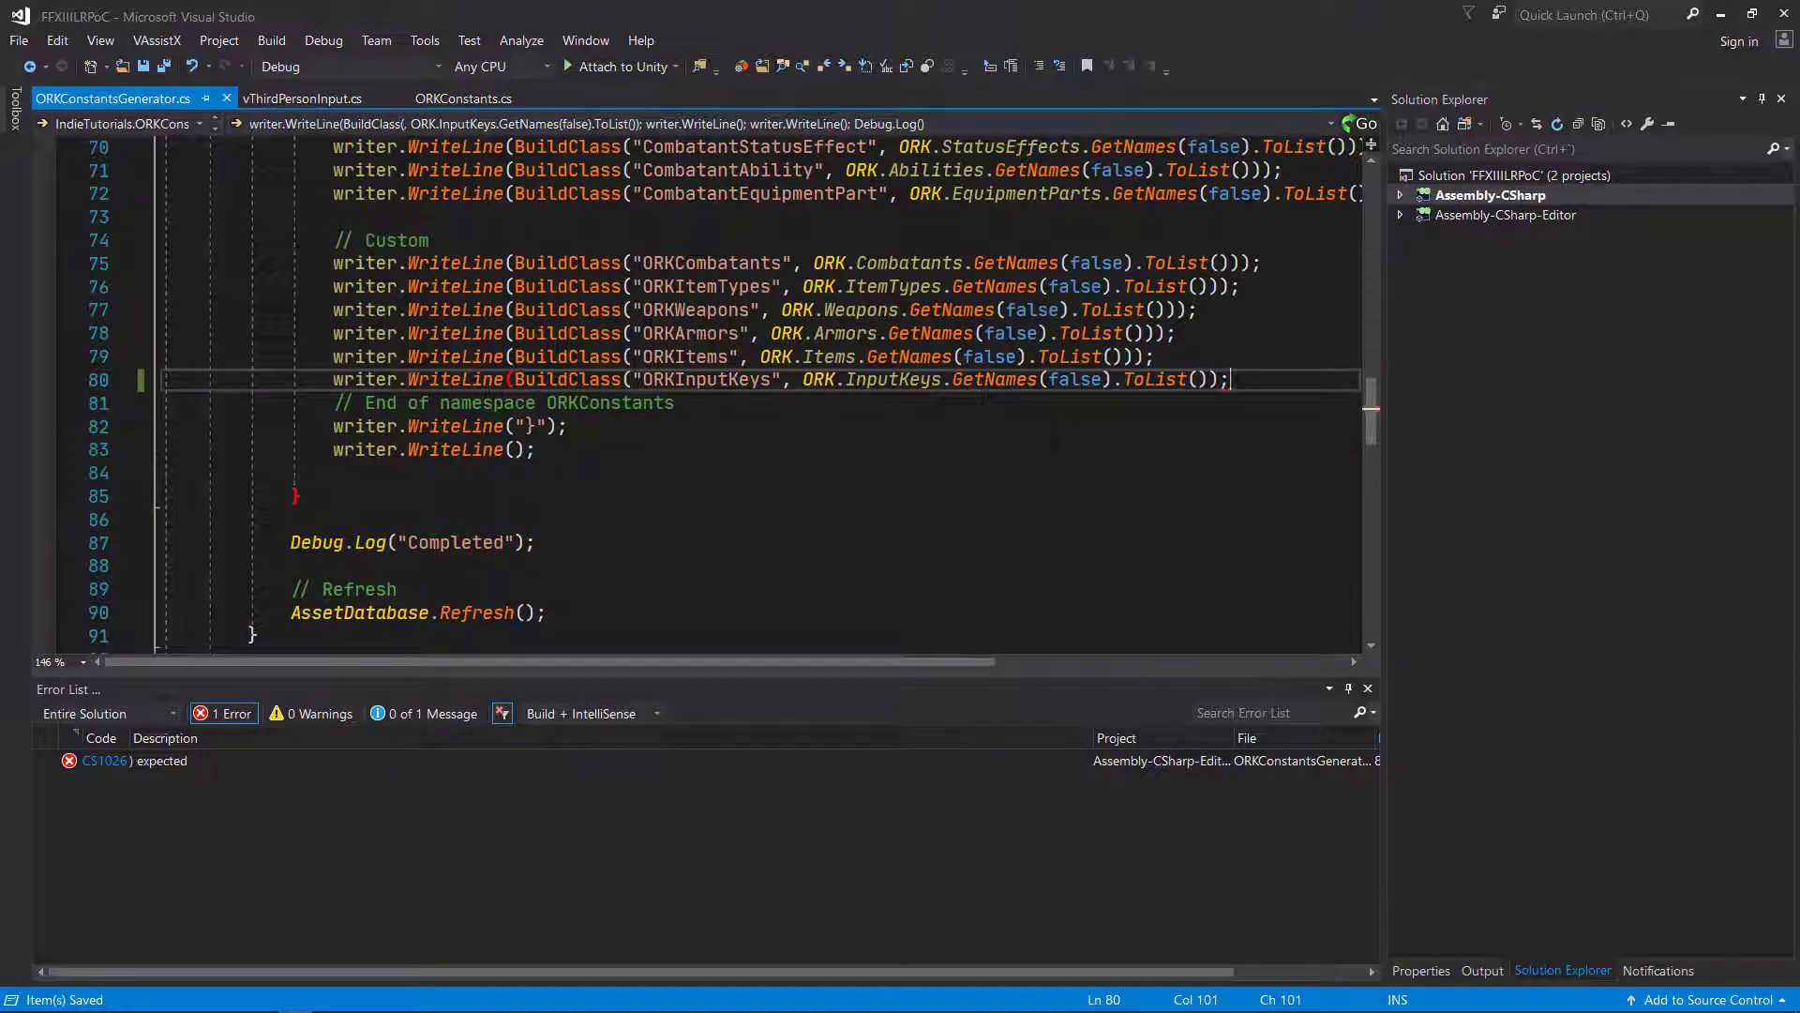
Add the missing closing parenthesis before the semicolon and save again.
{"action": "left_click", "coordinate": [1222, 380]}
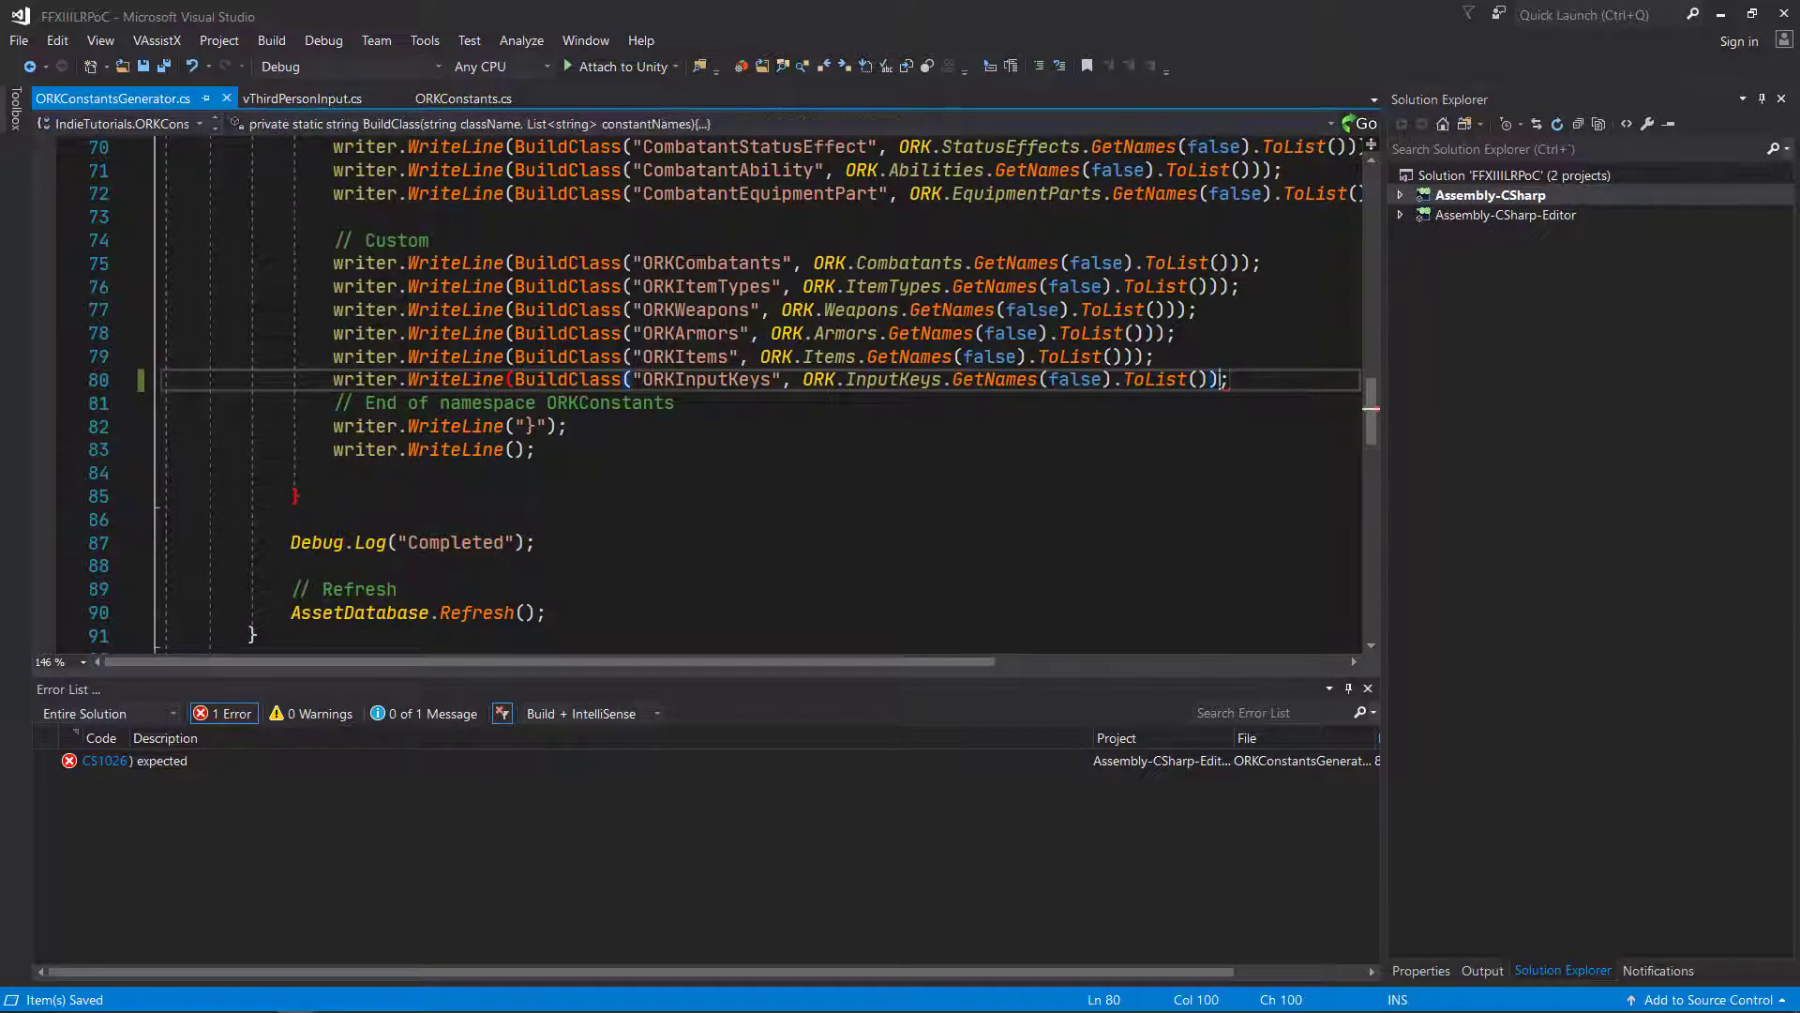
{"action": "type", "text": ")"}
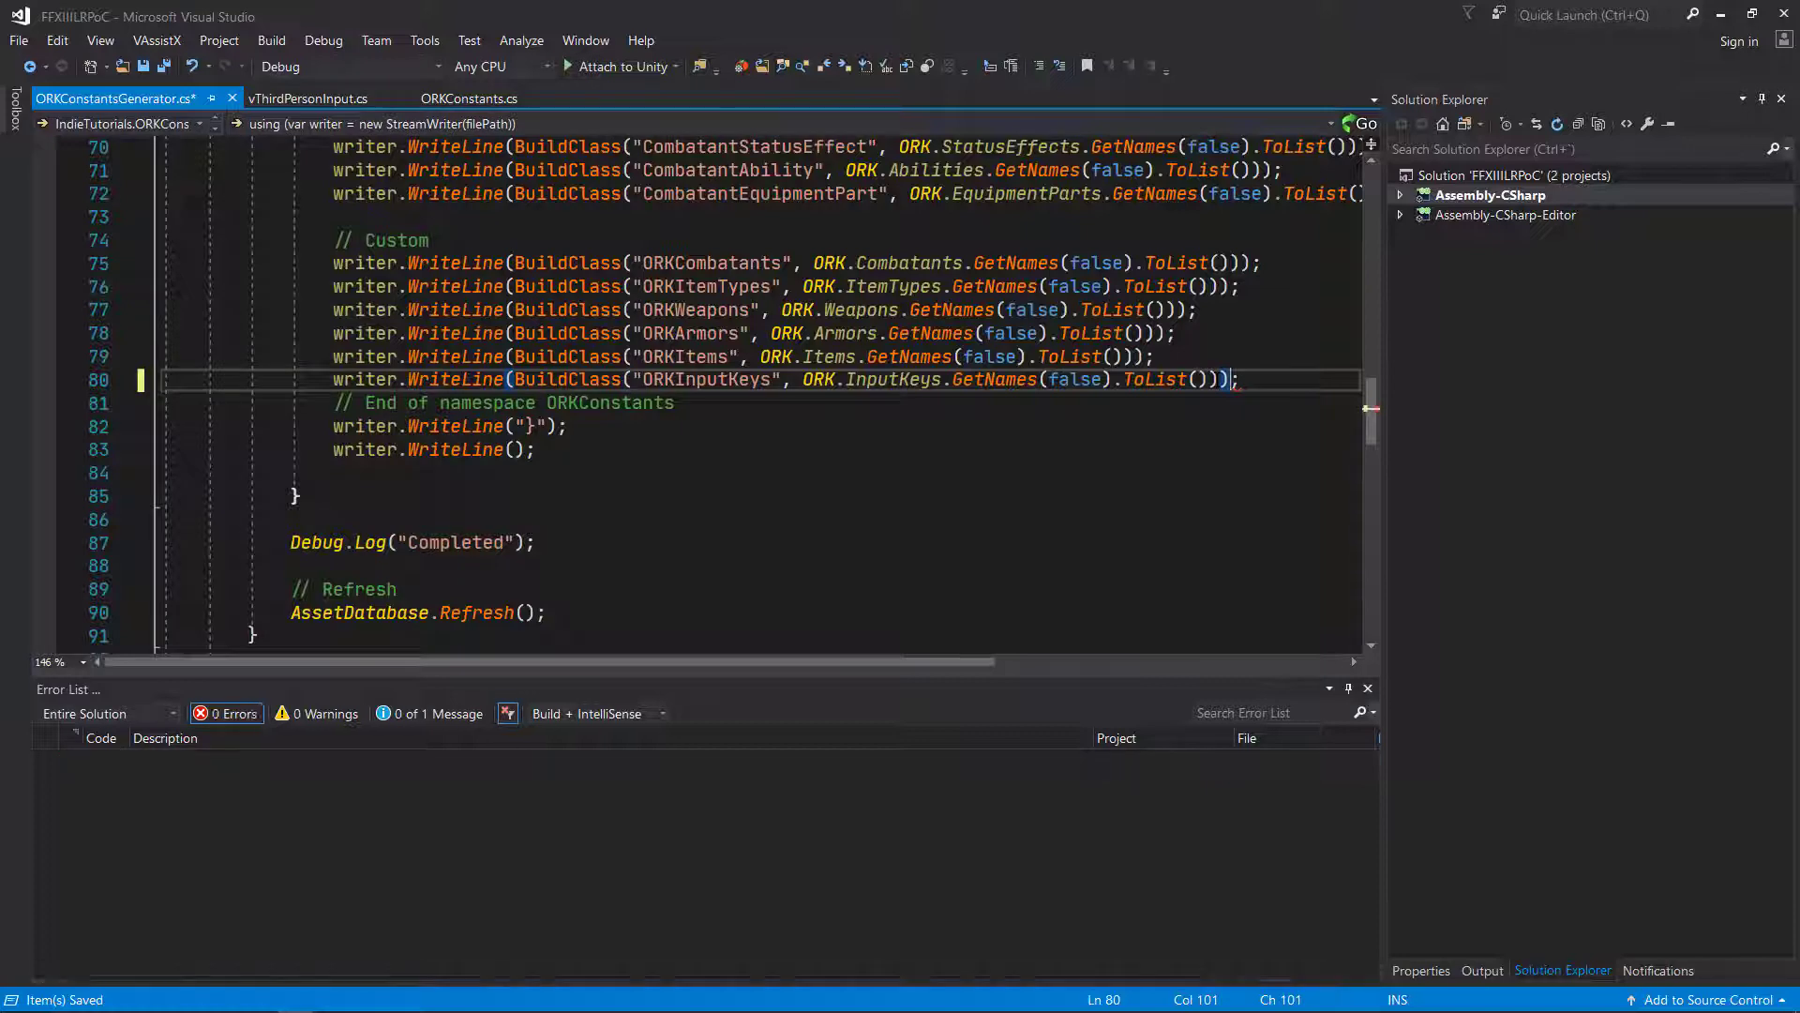
{"action": "key", "text": "ctrl+s"}
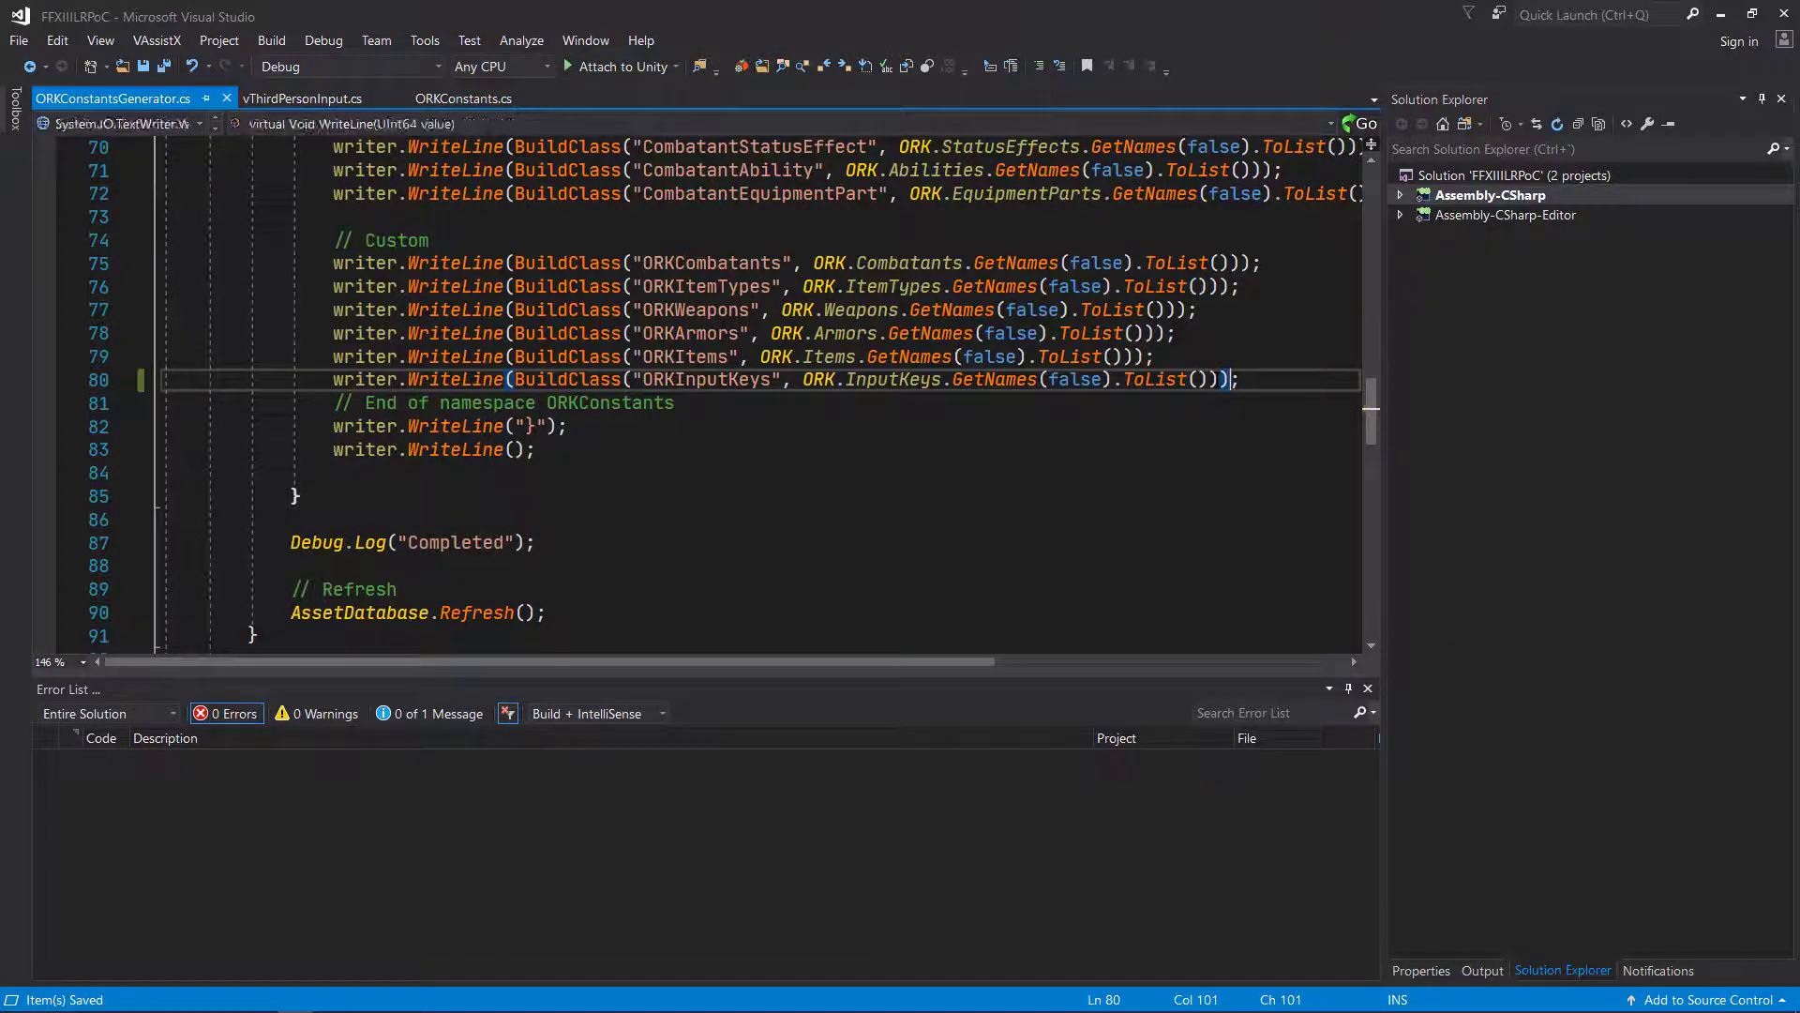
{"action": "left_click", "coordinate": [302, 495]}
Run Generate ORKConstants.cs and check that ORKConstants has ORKInputKeys through JUMP = 5.
{"action": "key", "text": "alt+Tab"}
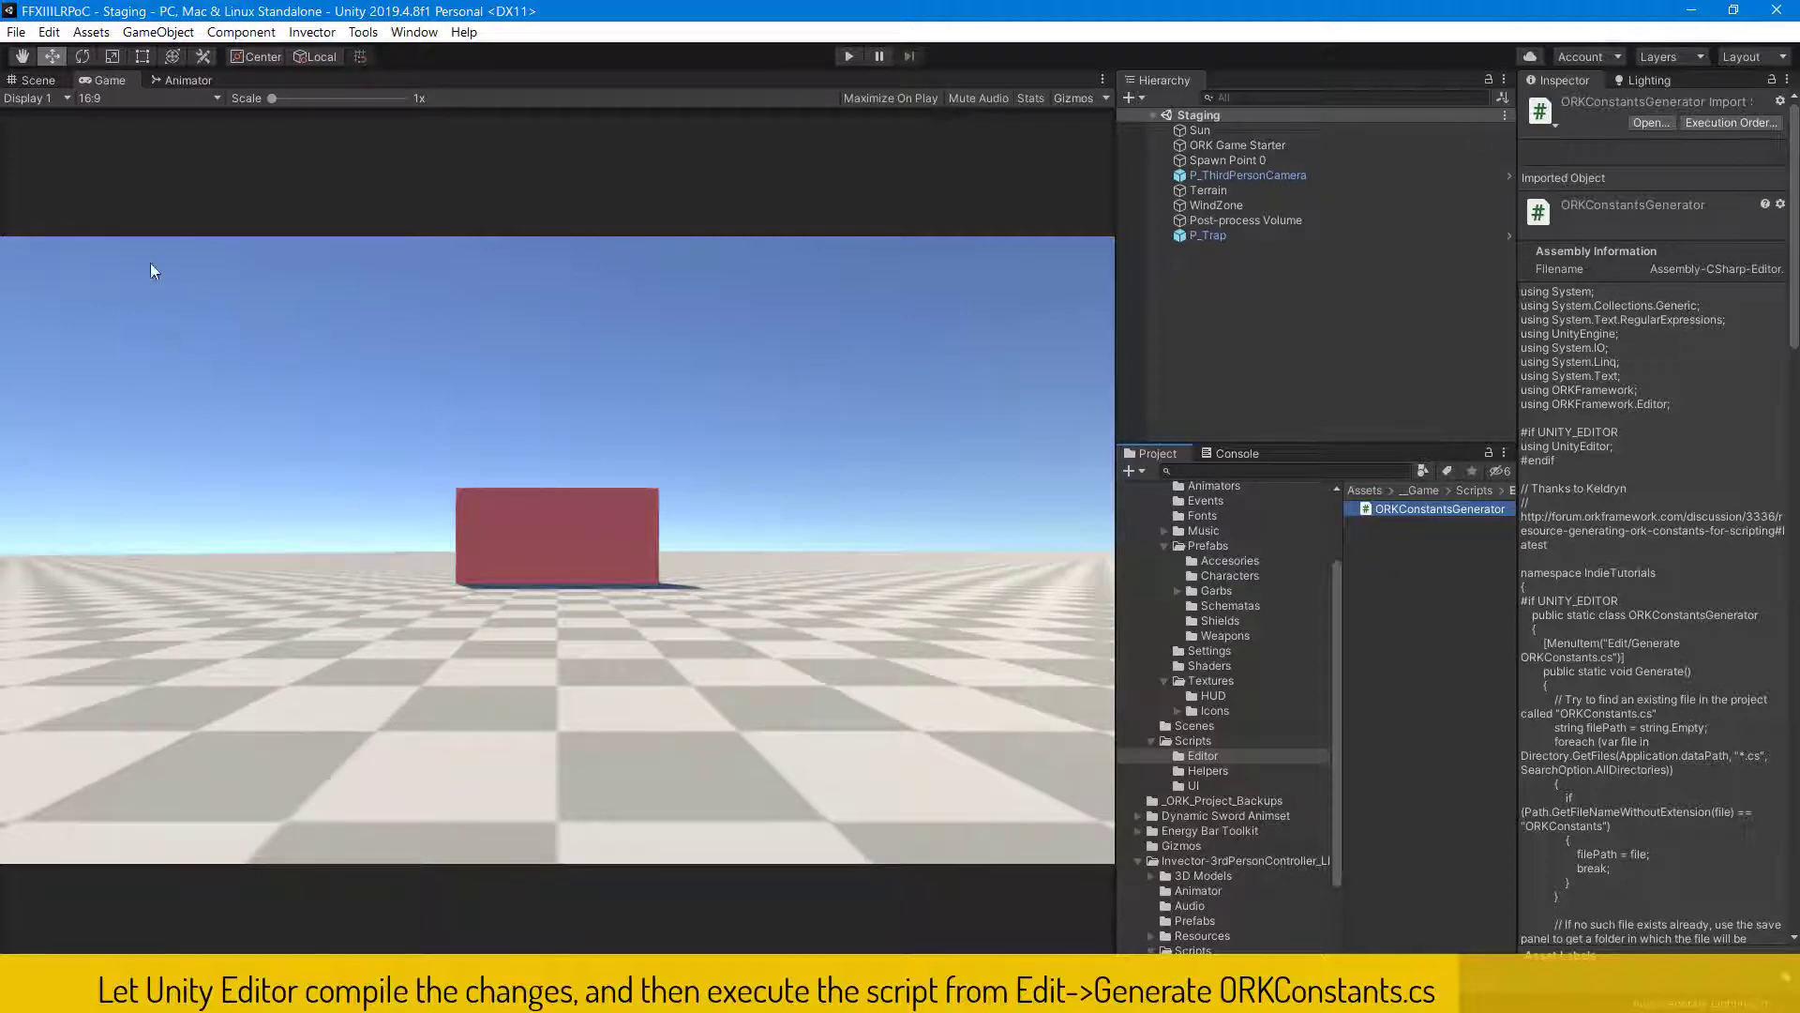
{"action": "left_click", "coordinate": [52, 33]}
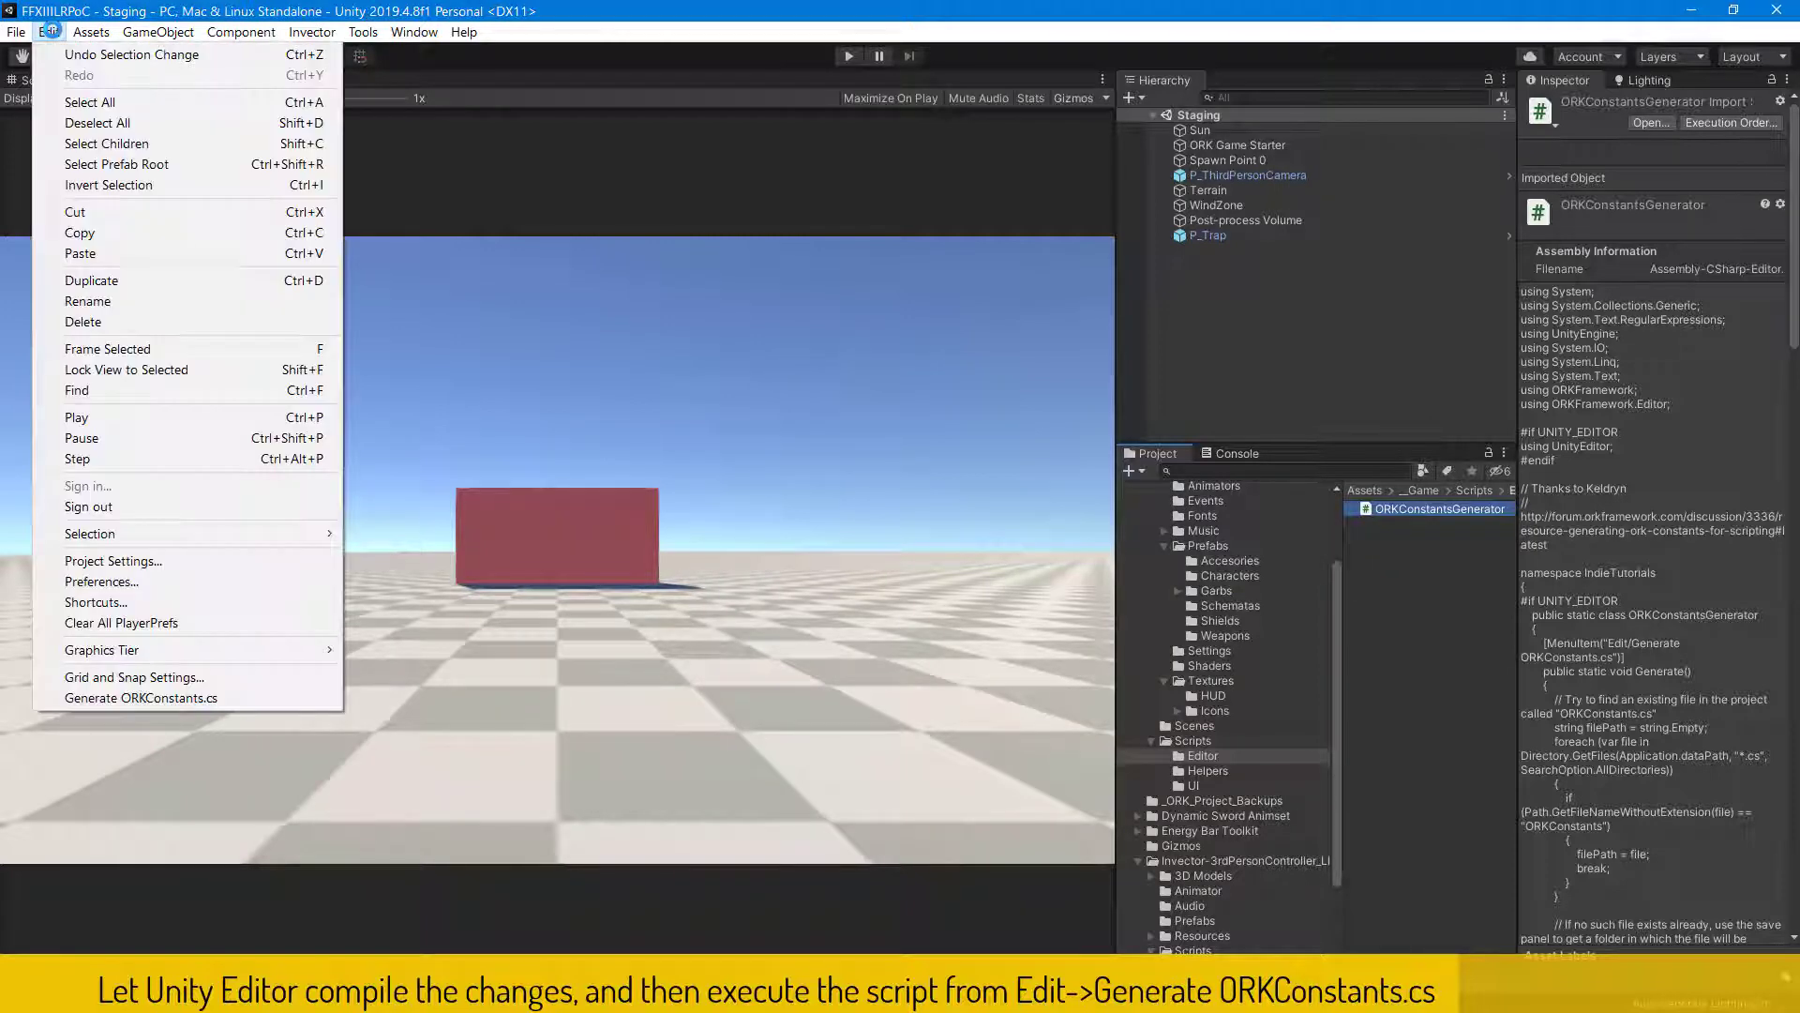
{"action": "left_click", "coordinate": [80, 702]}
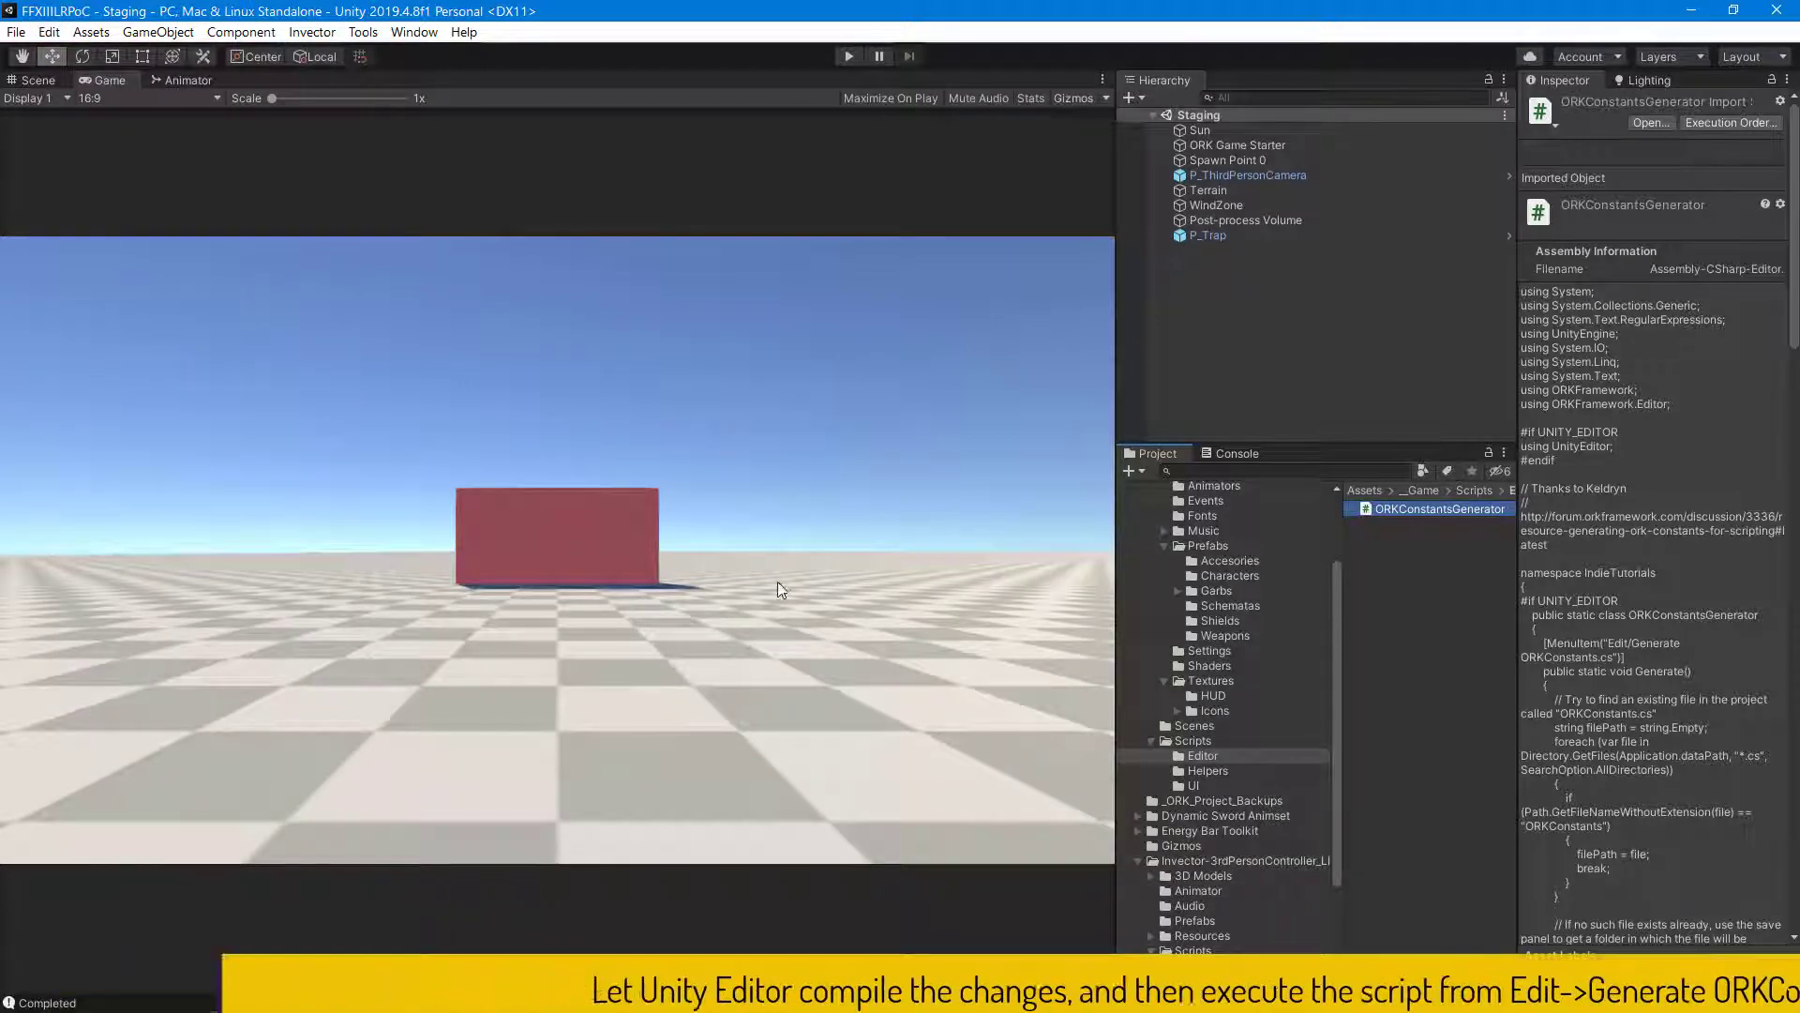
{"action": "left_click", "coordinate": [1208, 765]}
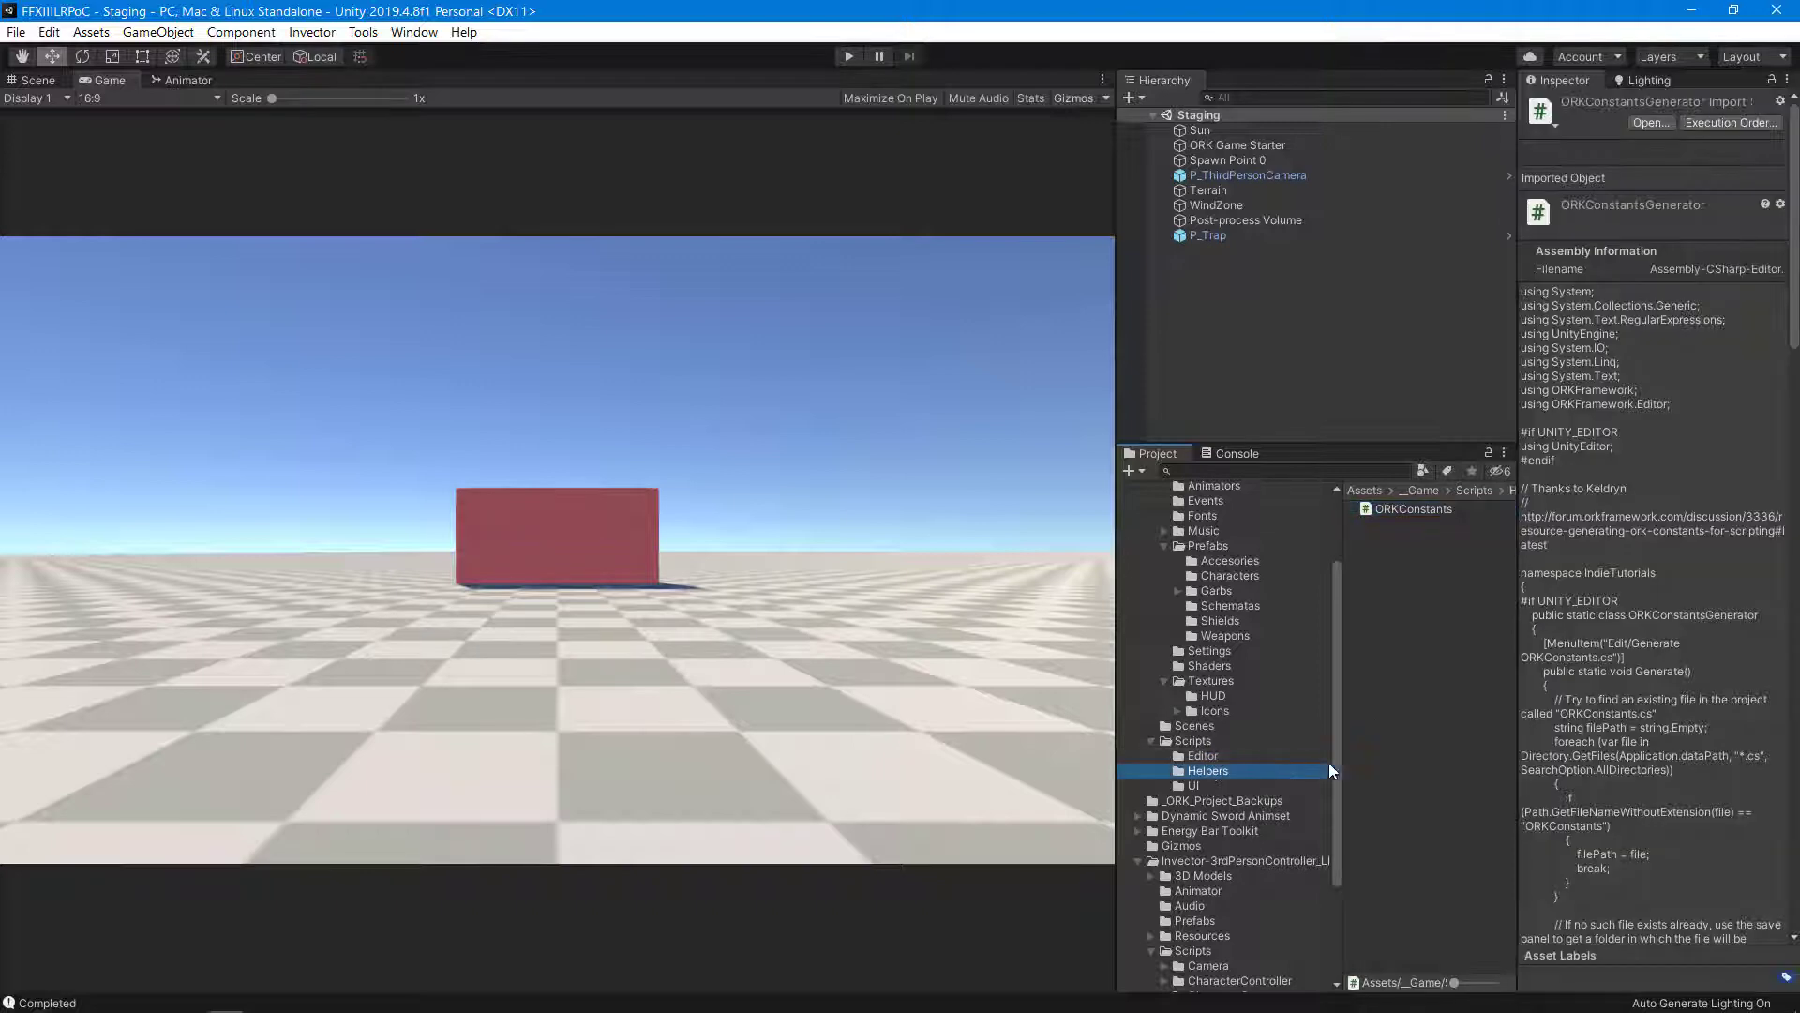
{"action": "left_click", "coordinate": [1404, 506]}
{"action": "scroll", "coordinate": [1695, 547], "scroll_direction": "down", "scroll_amount": 10}
{"action": "scroll", "coordinate": [1696, 547], "scroll_direction": "down", "scroll_amount": 1}
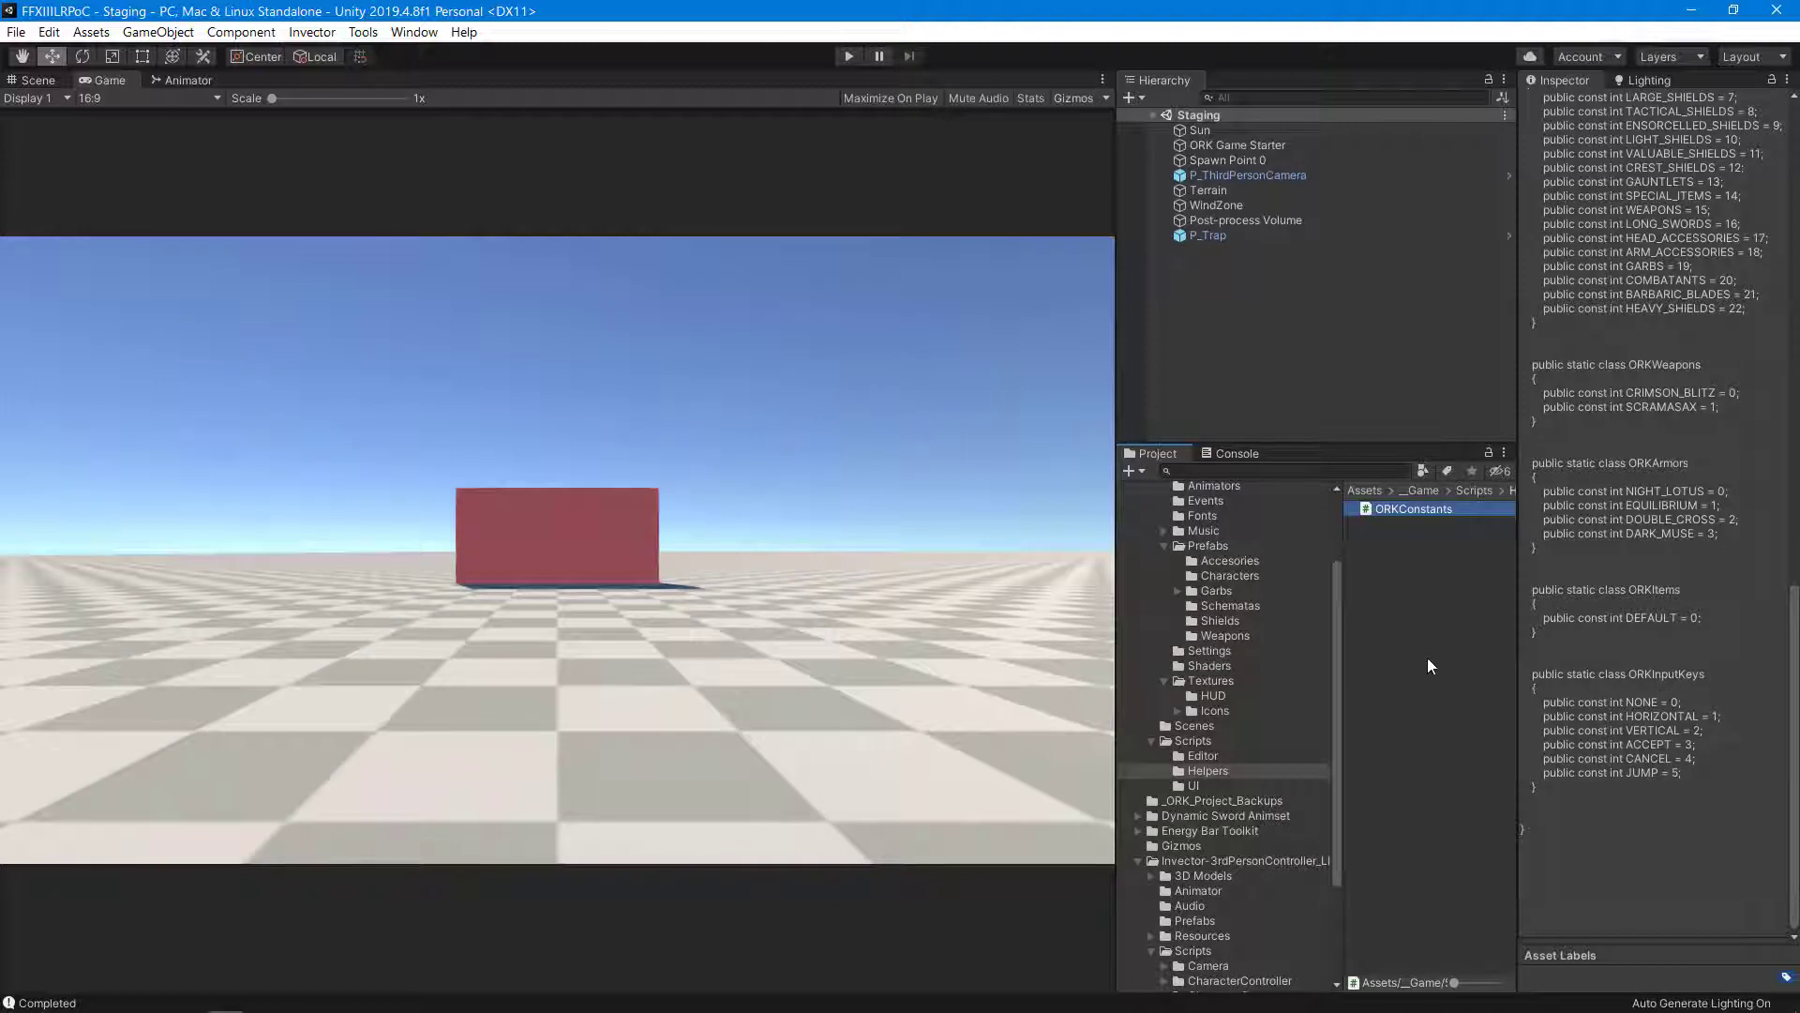
Reload all changed files in Visual Studio and scroll vThirdPersonInput.cs to JumpInput().
{"action": "mouse_move", "coordinate": [230, 1004]}
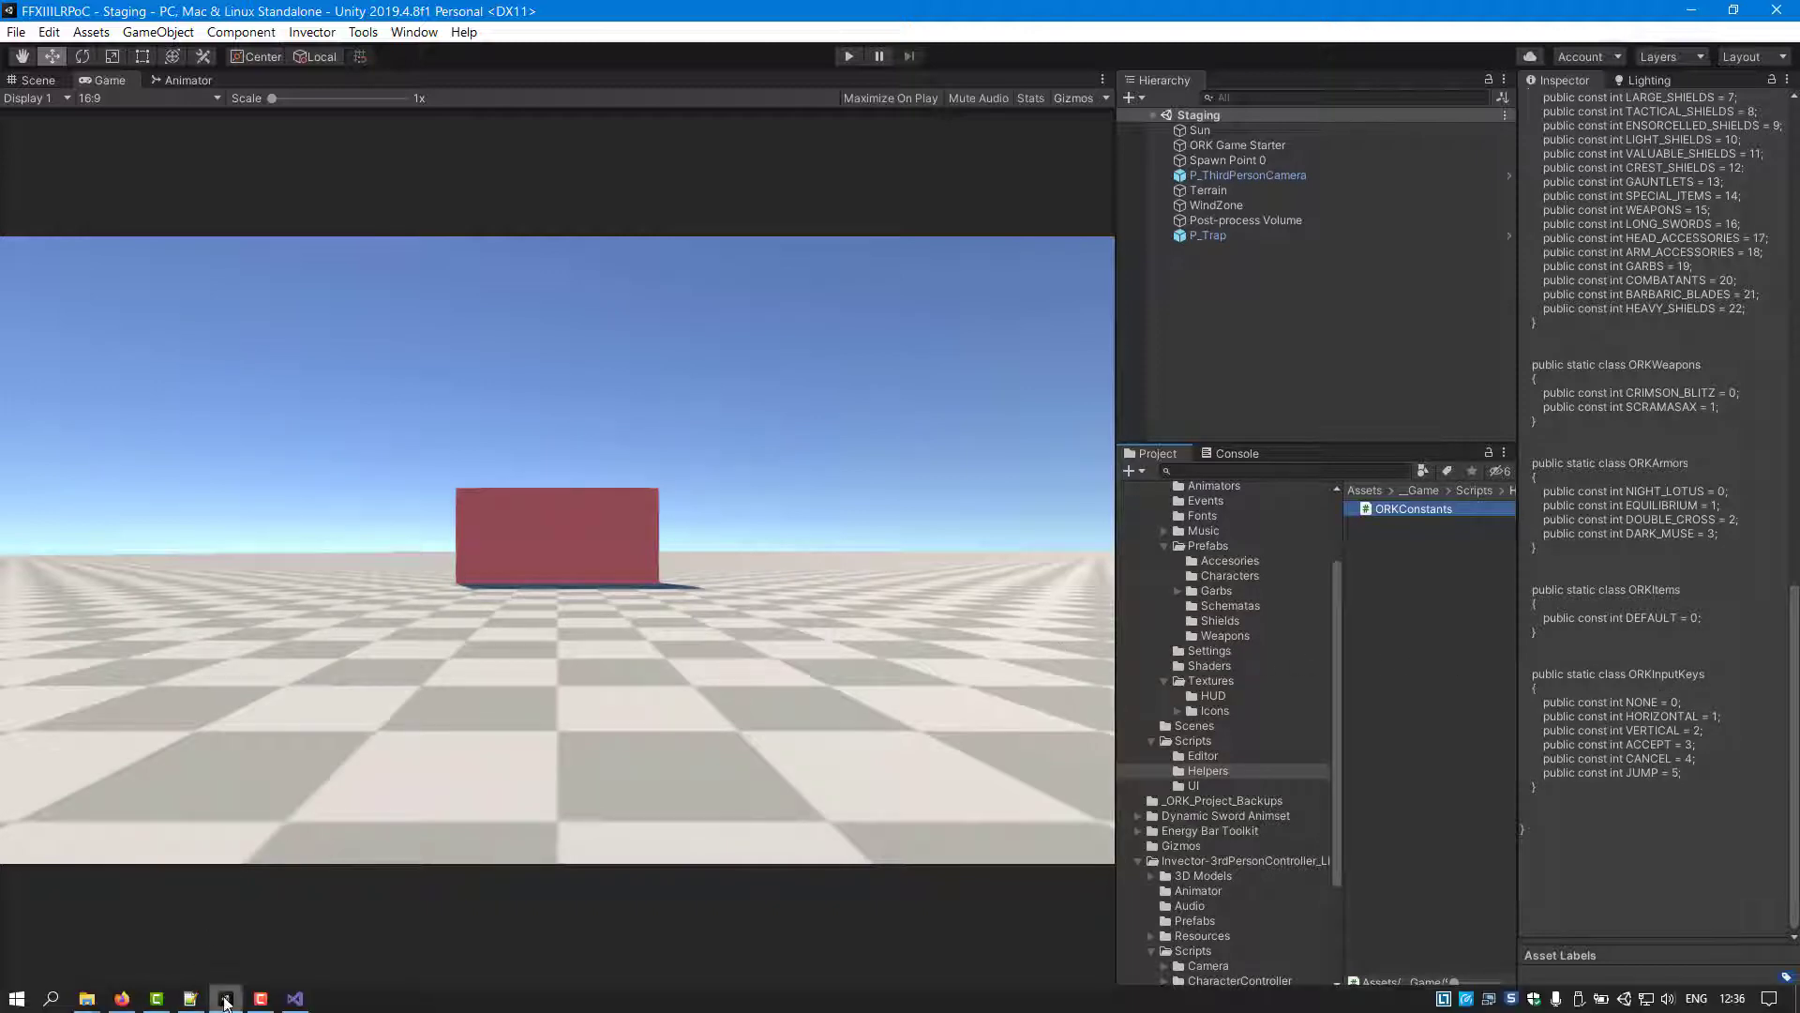
{"action": "left_click", "coordinate": [297, 1000]}
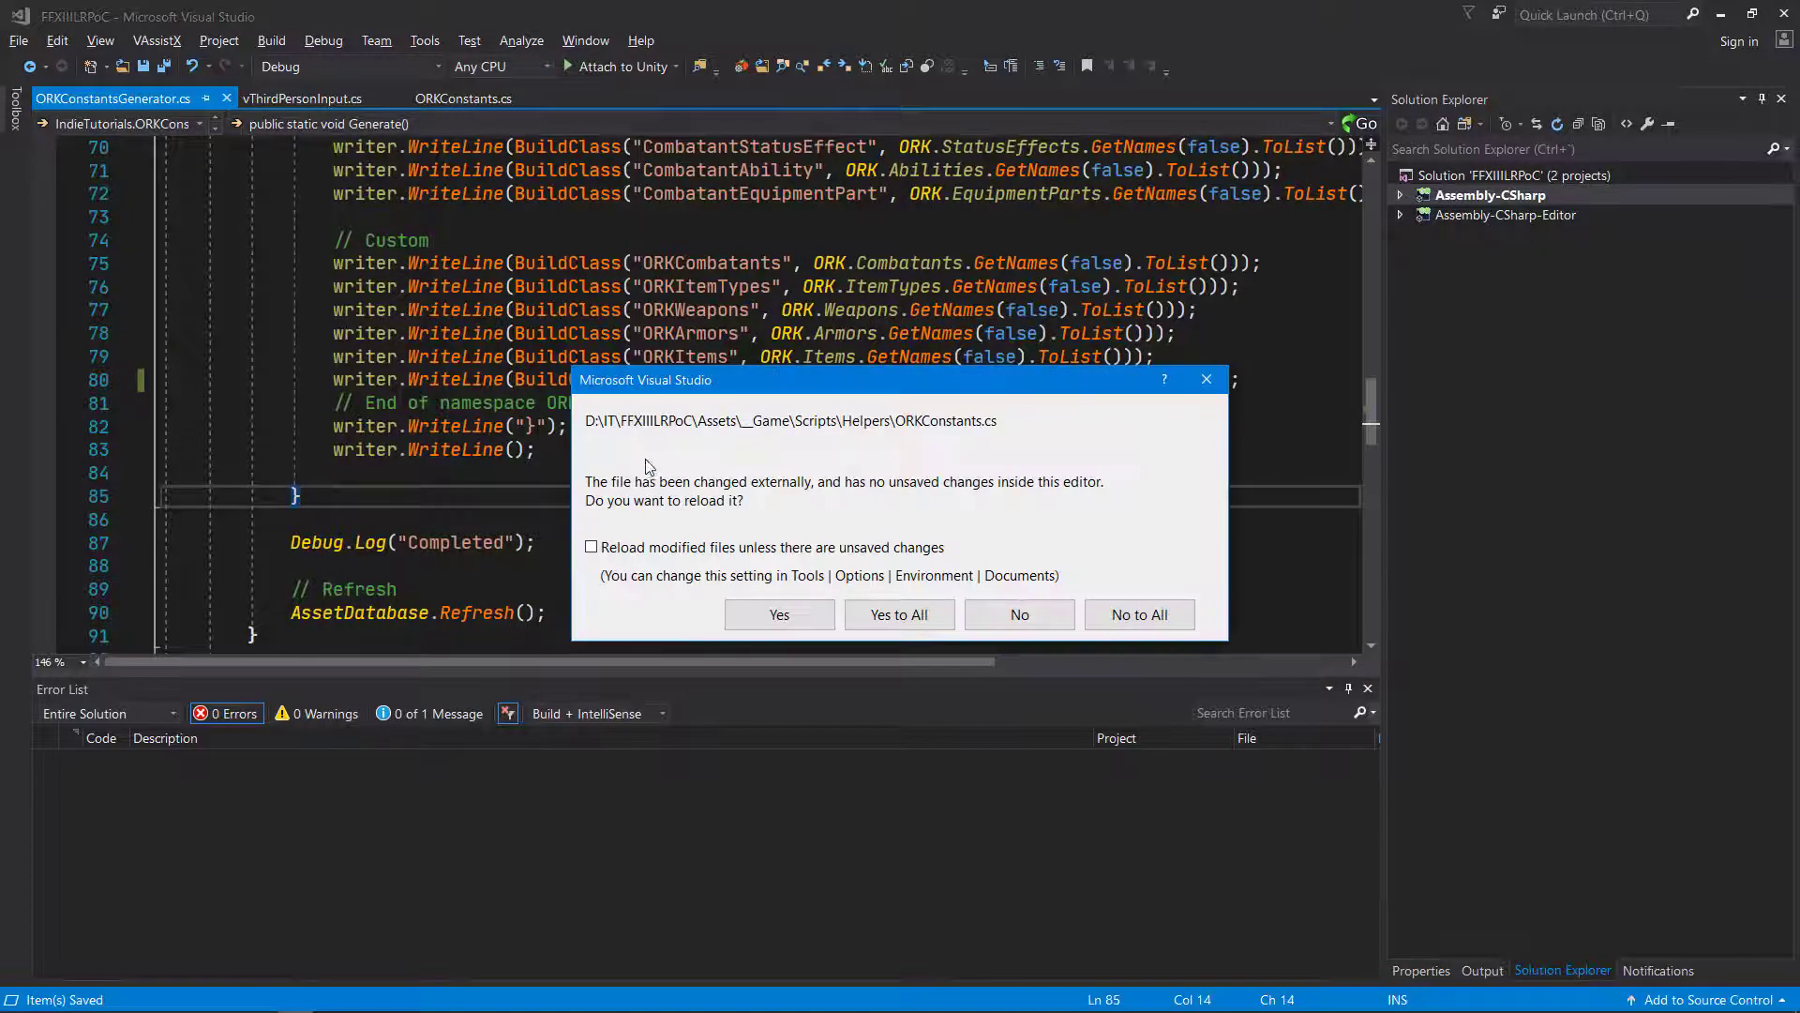
{"action": "left_click", "coordinate": [901, 619]}
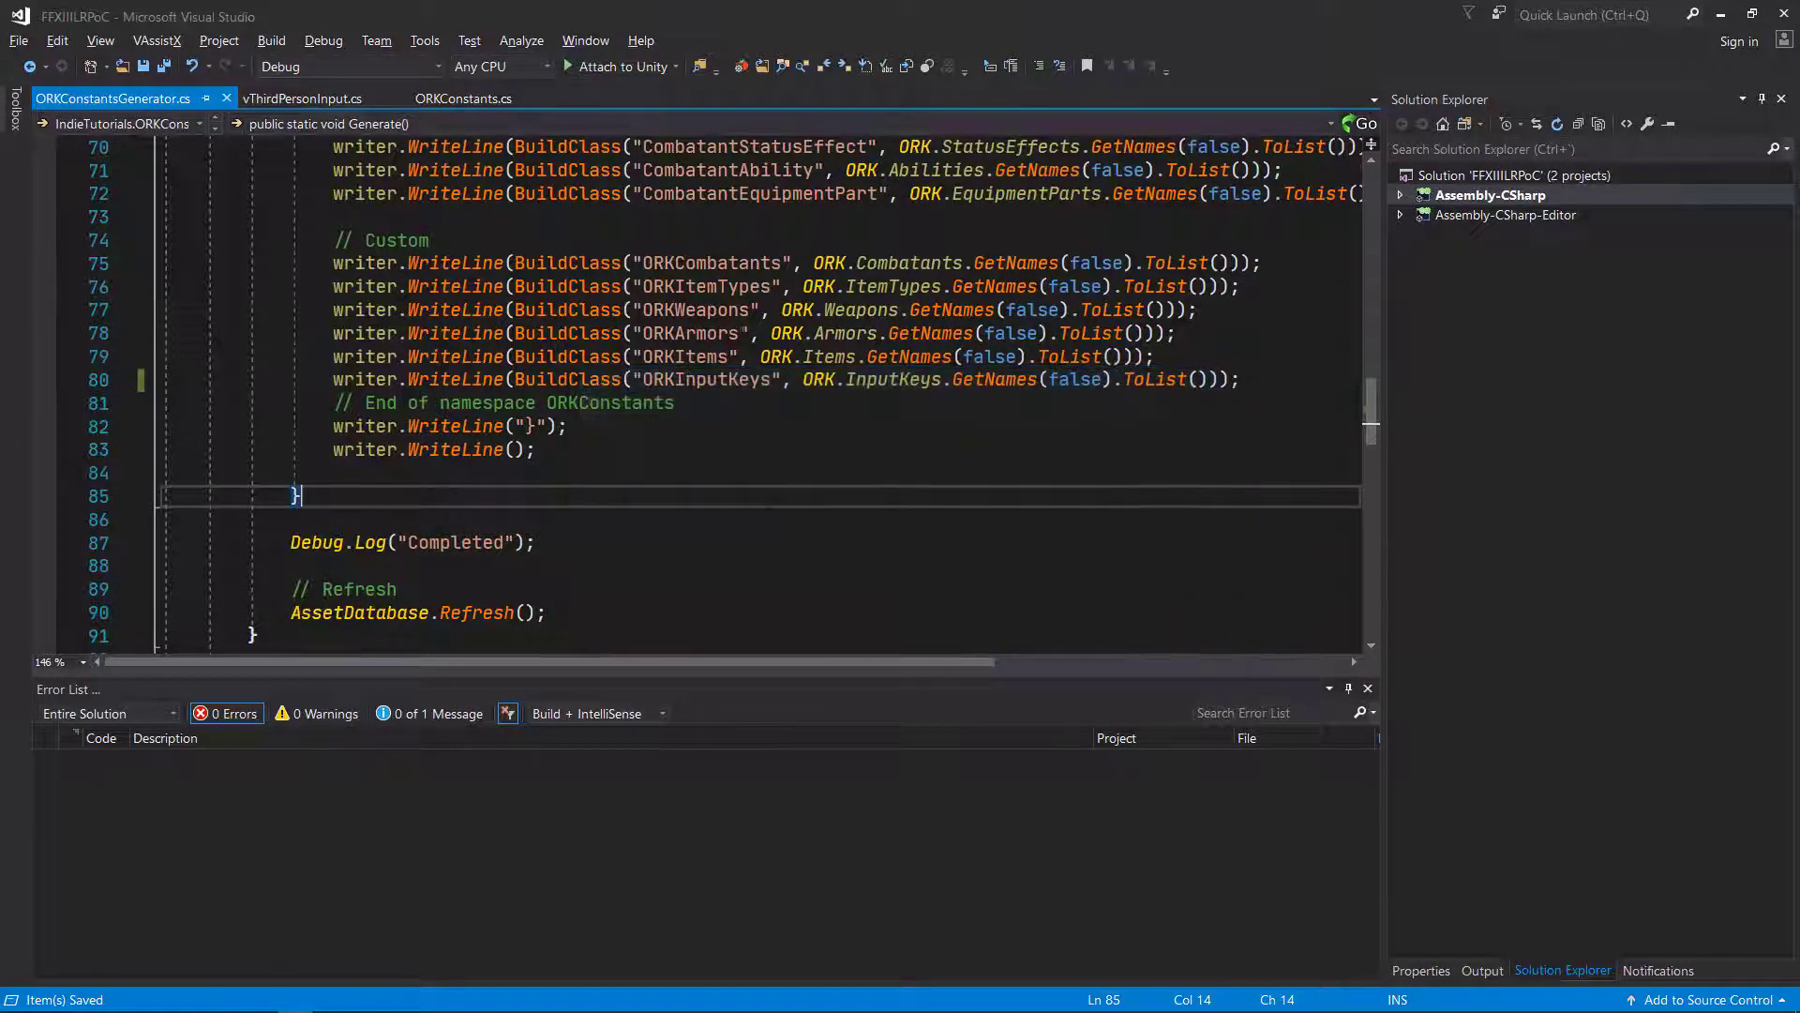
{"action": "left_click", "coordinate": [294, 96]}
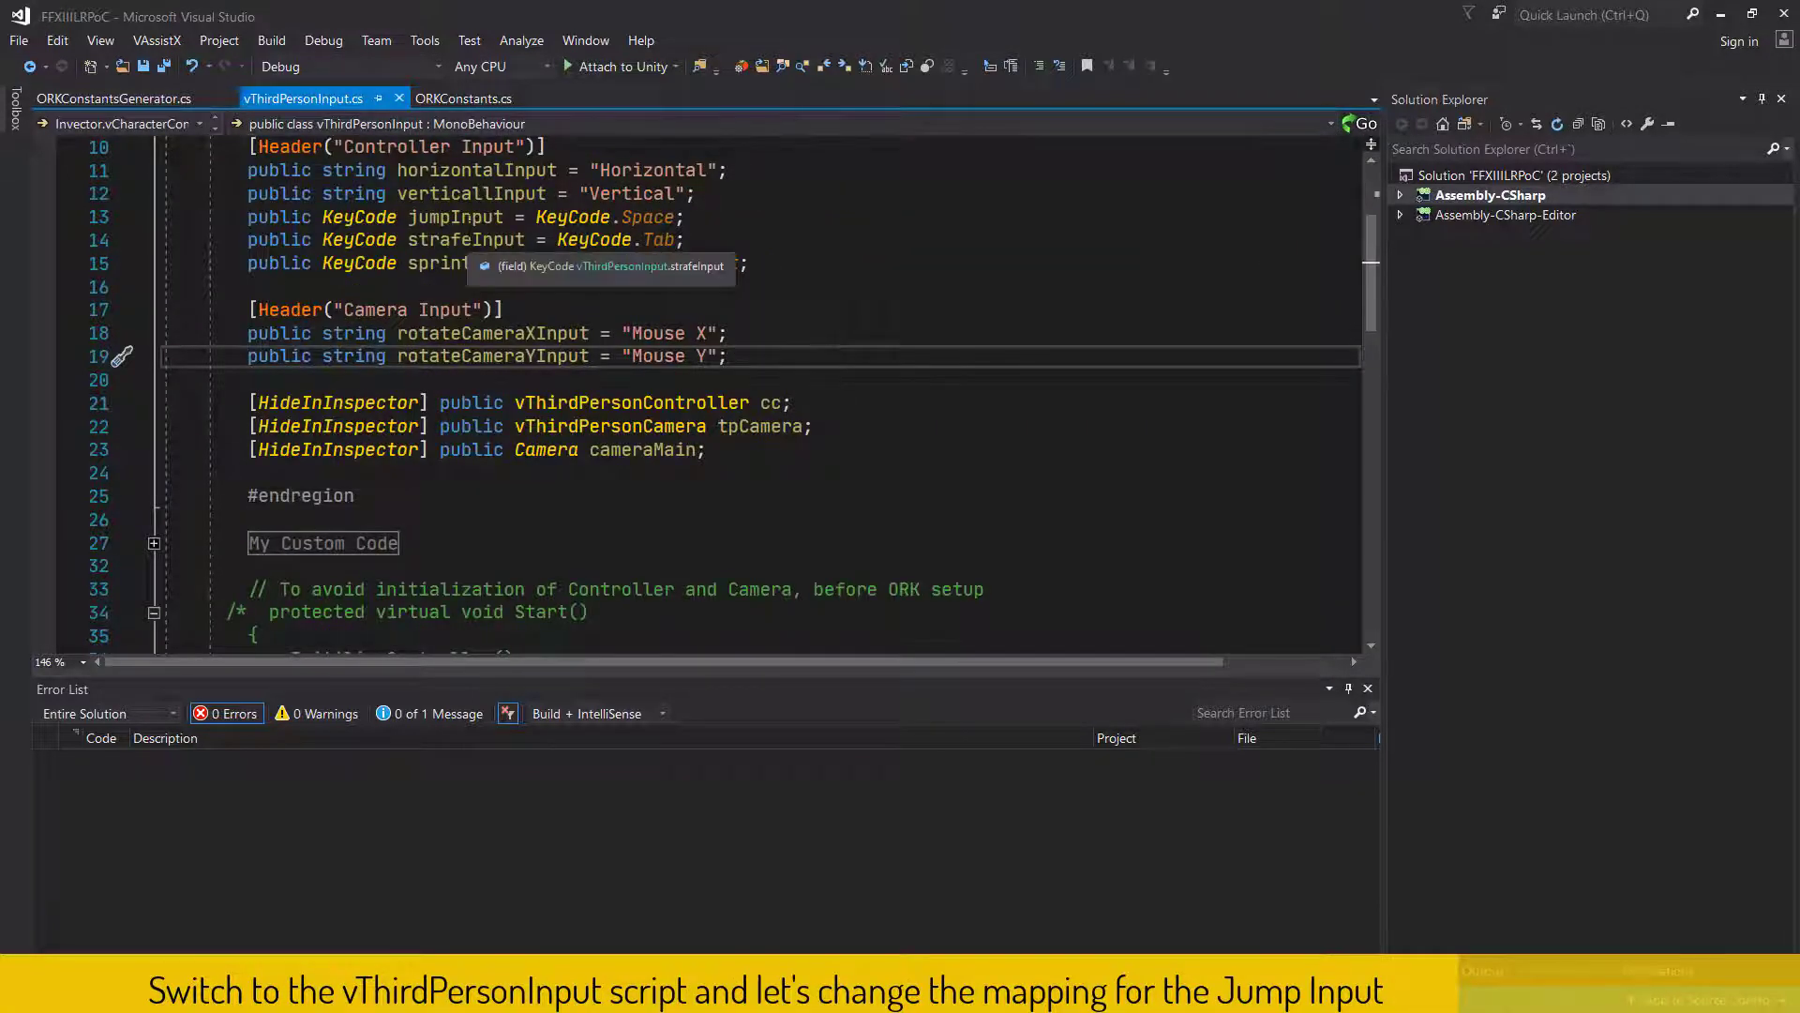
{"action": "left_click", "coordinate": [459, 216]}
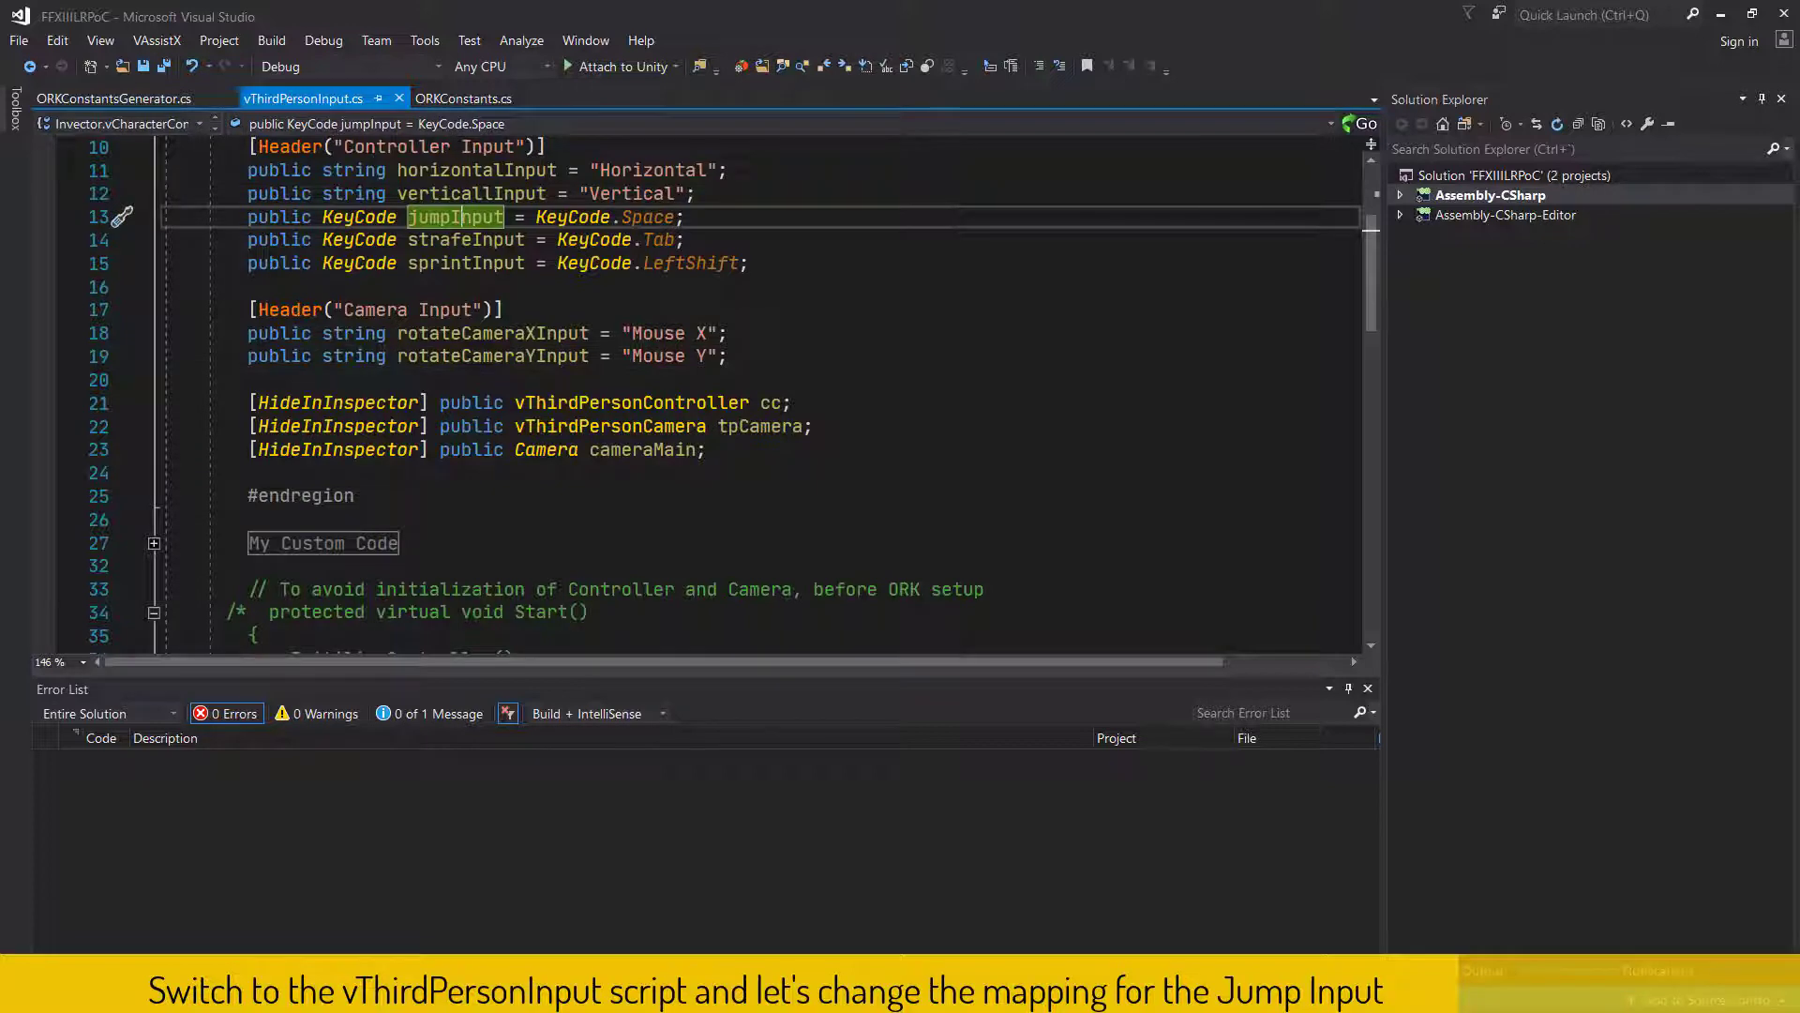
{"action": "scroll", "coordinate": [948, 288], "scroll_direction": "down", "scroll_amount": 6}
{"action": "scroll", "coordinate": [948, 289], "scroll_direction": "down", "scroll_amount": 6}
{"action": "scroll", "coordinate": [948, 288], "scroll_direction": "down", "scroll_amount": 5}
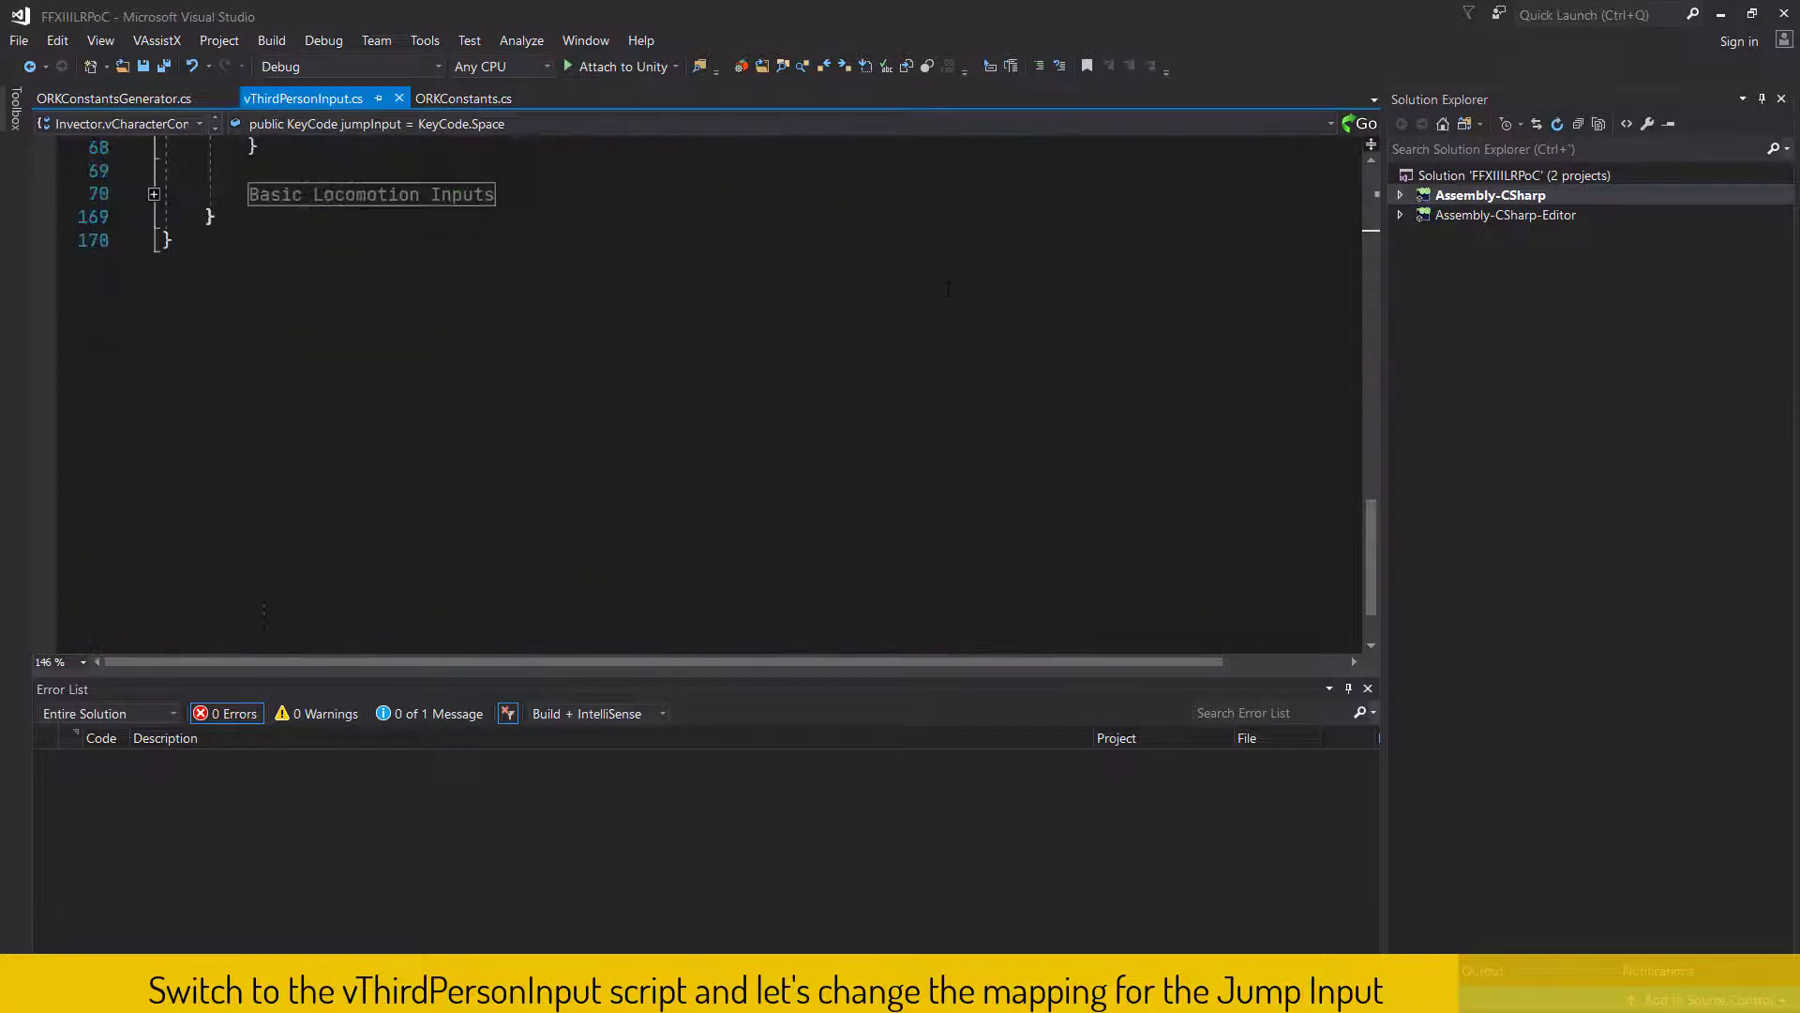
{"action": "left_click", "coordinate": [153, 195]}
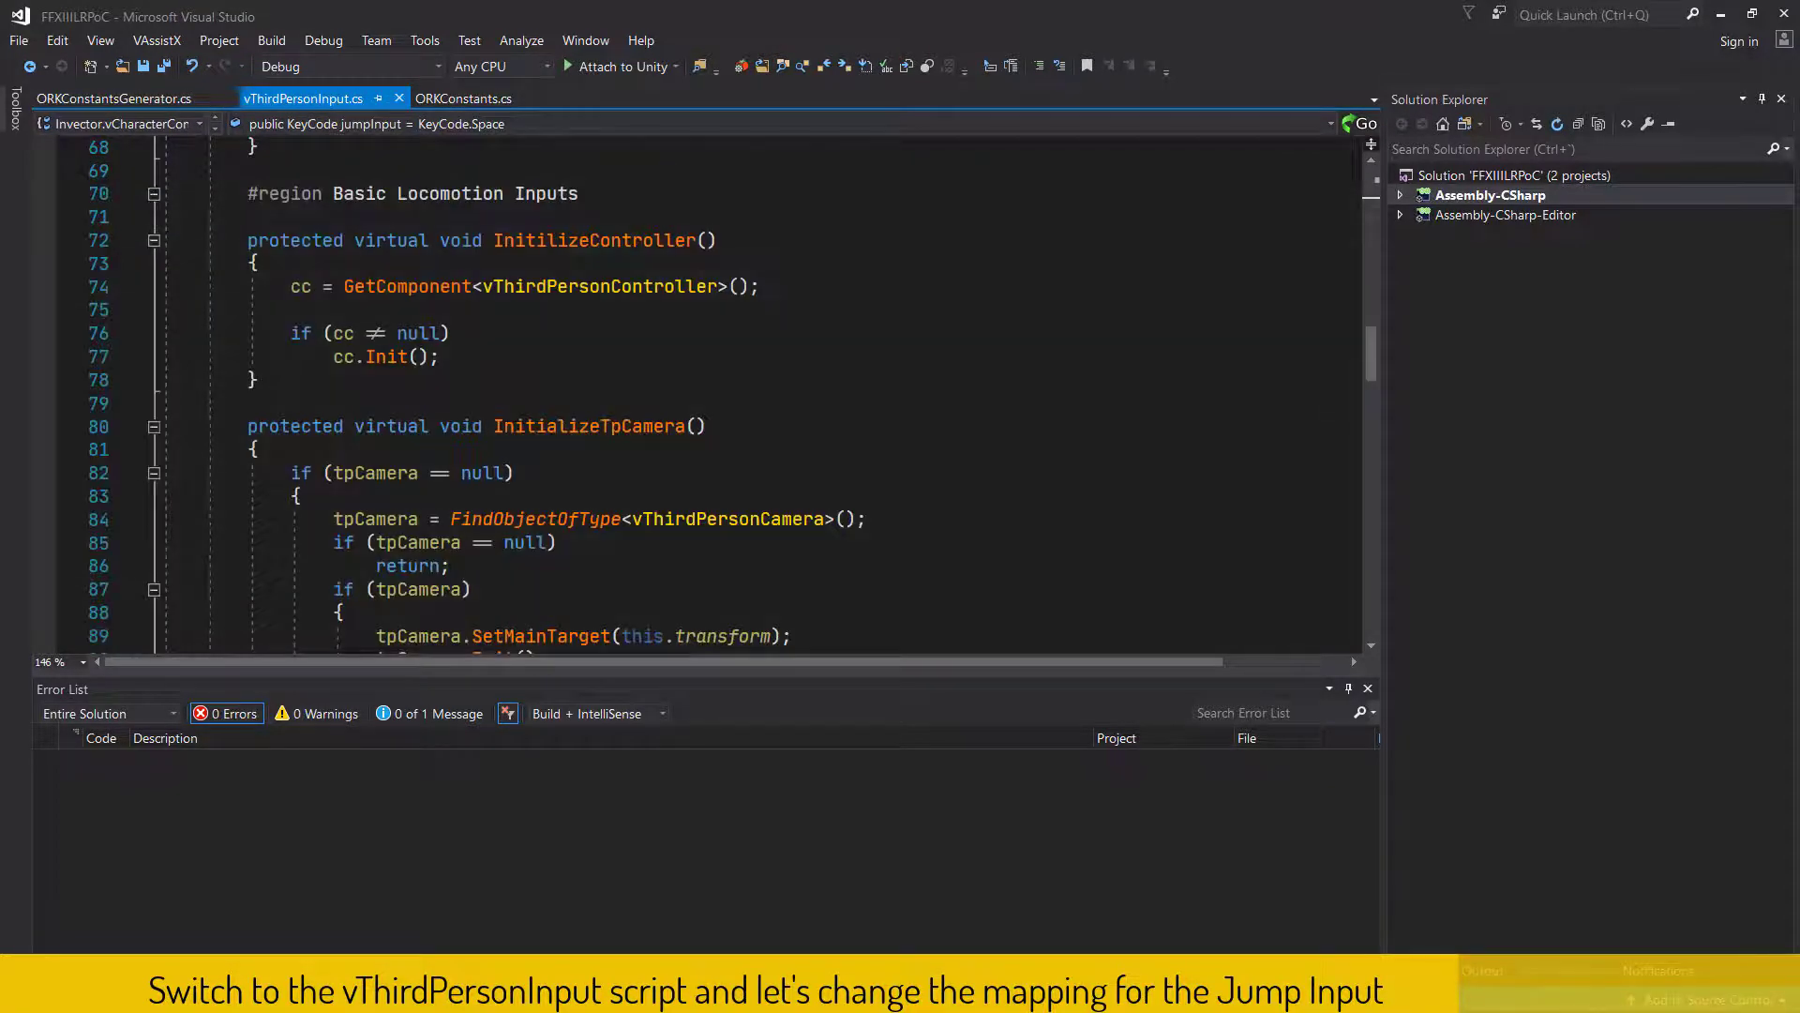
{"action": "left_click_drag", "start_coordinate": [1369, 352], "coordinate": [1346, 572]}
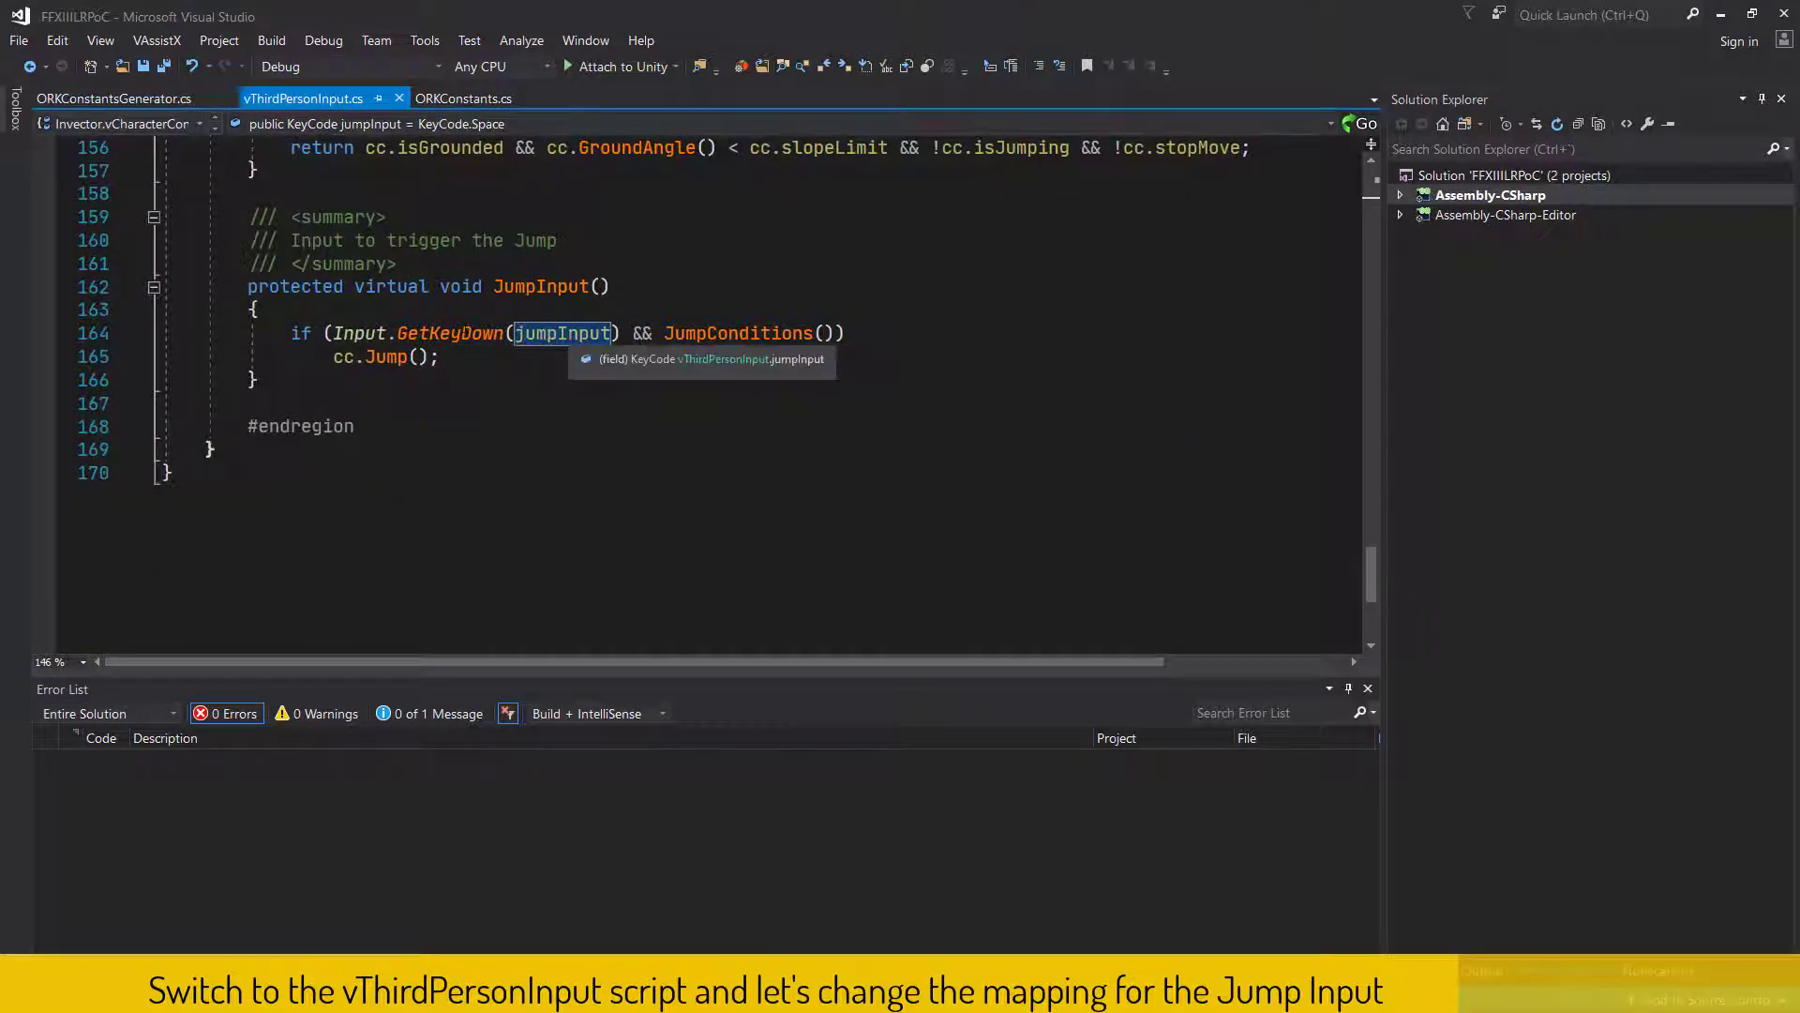
Start 'if (ORK.InputKeys.Get(ORKInputKeys.))' atop JumpInput and add 'using IndieTutorials;'.
{"action": "left_click", "coordinate": [311, 311]}
{"action": "key", "text": "Return"}
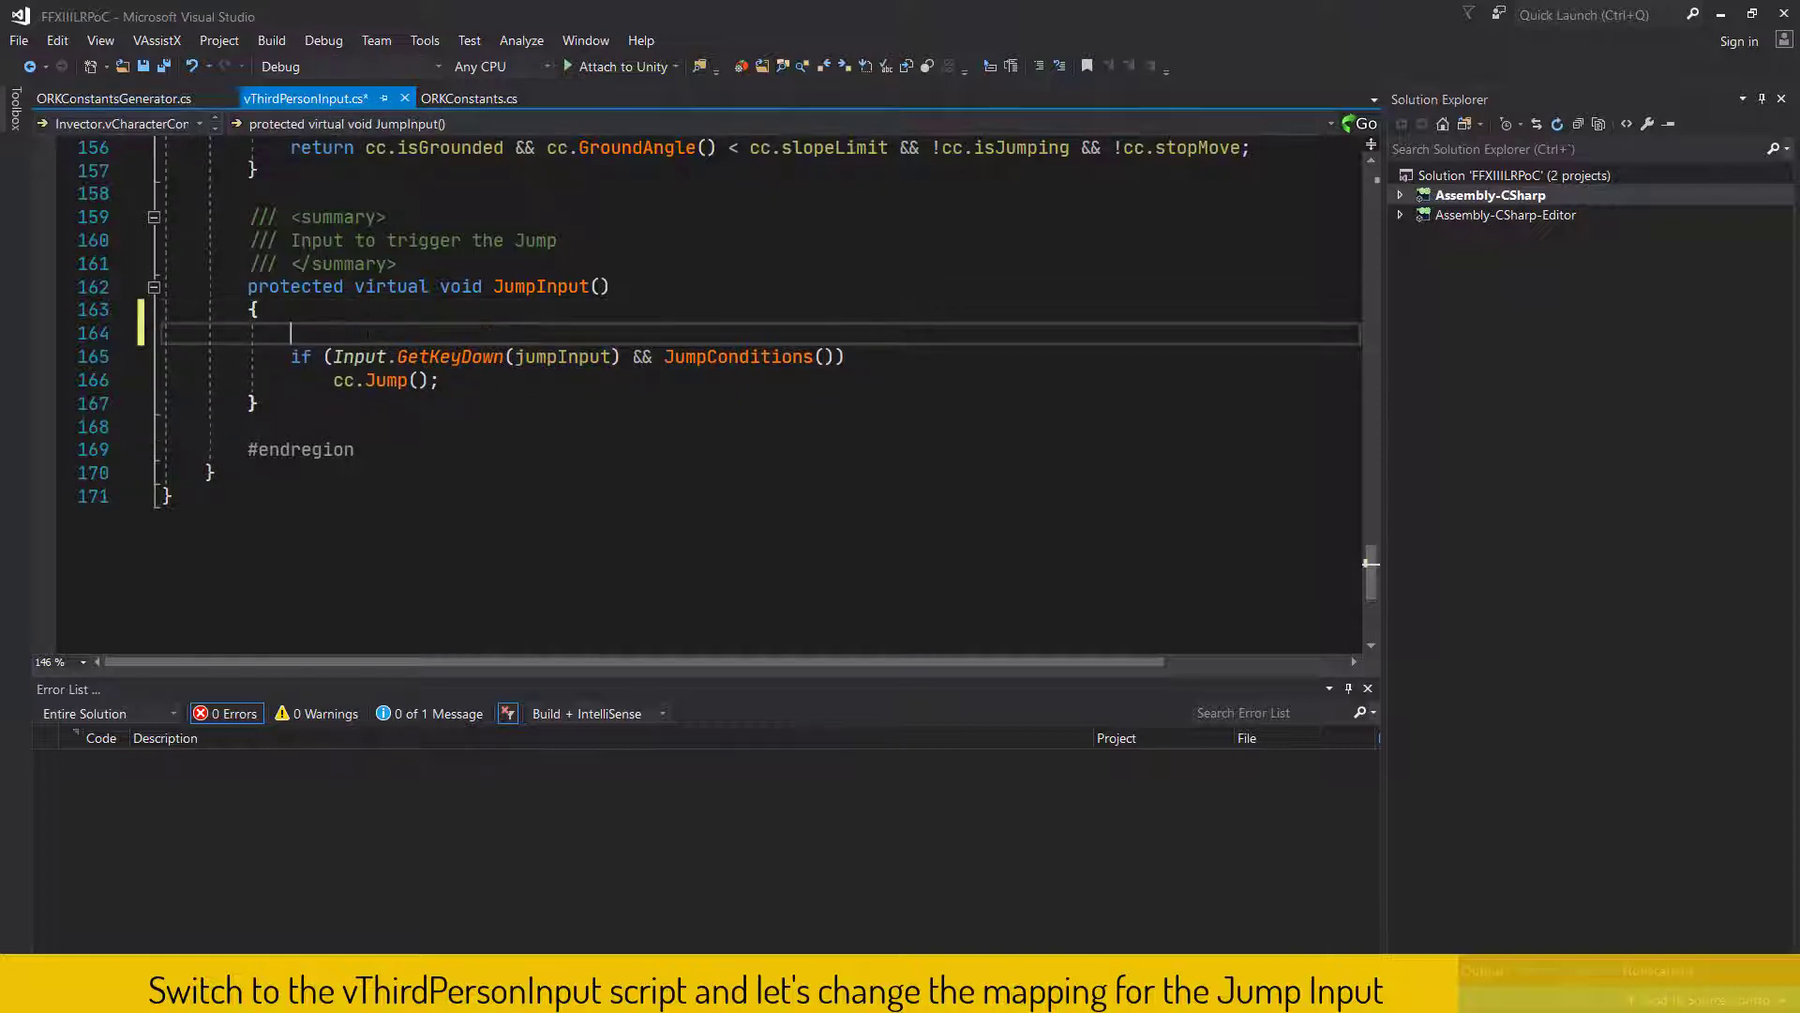
{"action": "key", "text": "Return"}
{"action": "key", "text": "Return"}
{"action": "key", "text": "Up"}
{"action": "key", "text": "Up"}
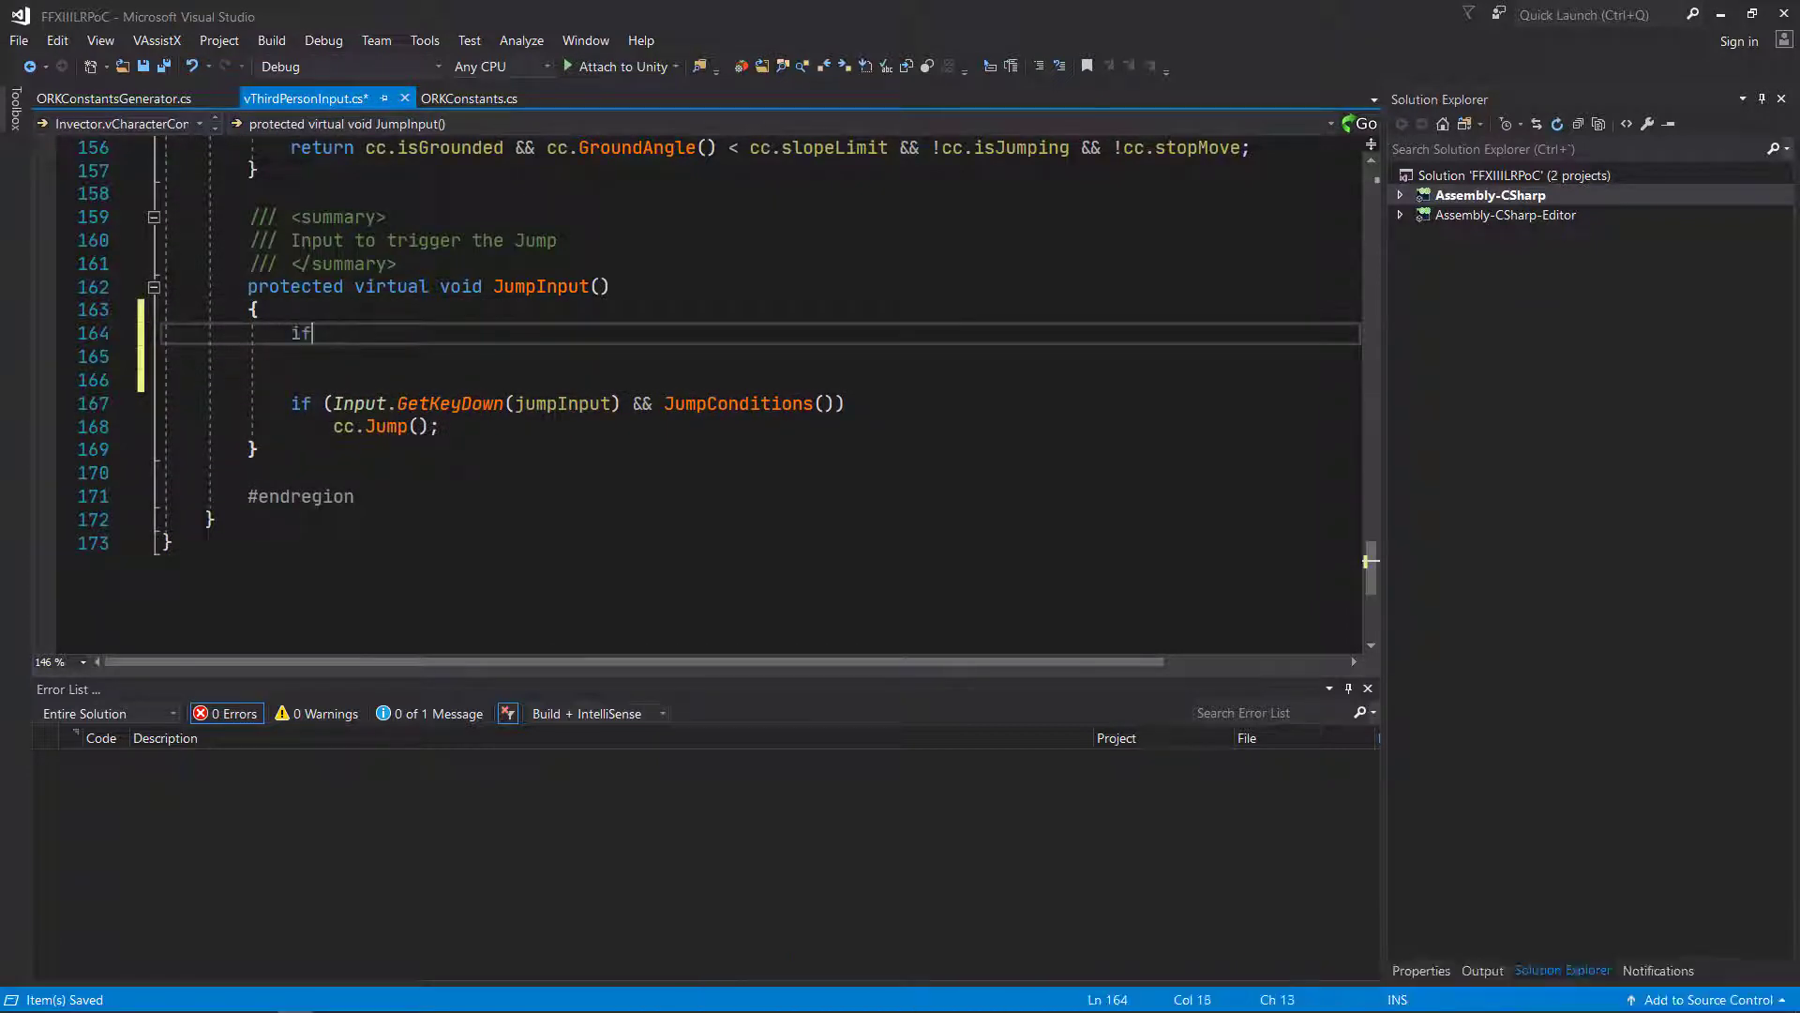
{"action": "type", "text": "("}
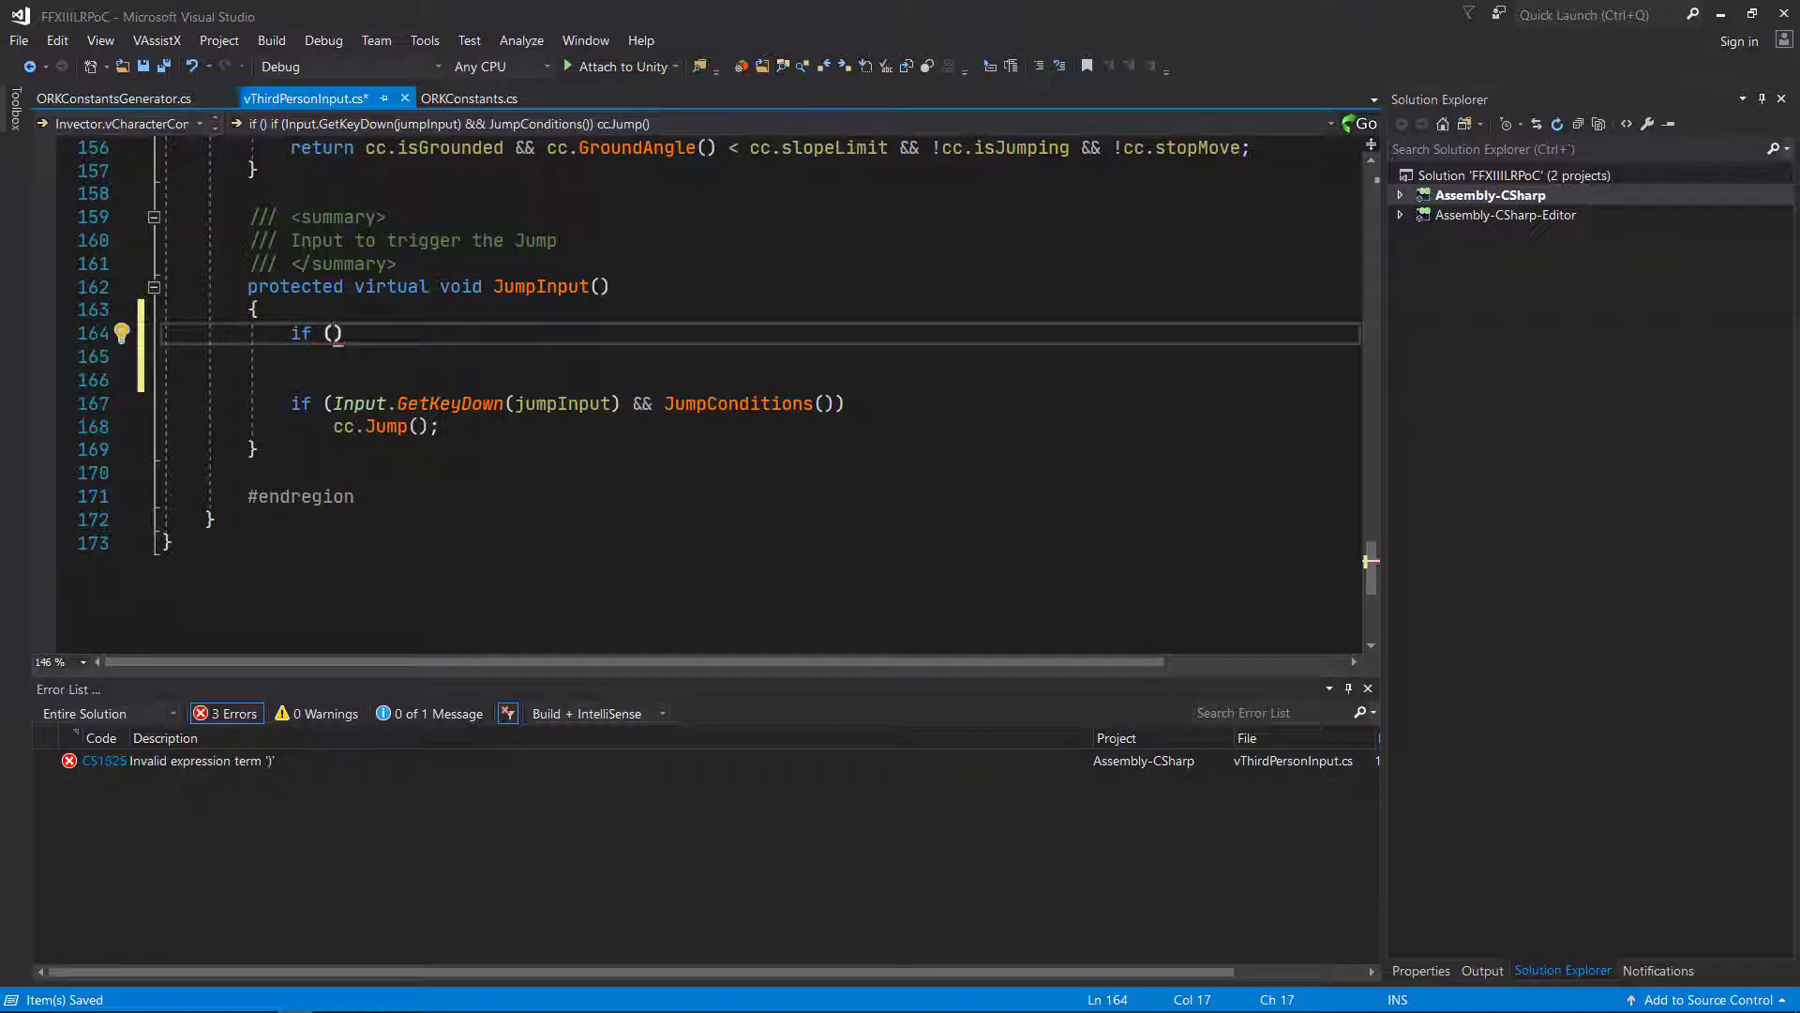
{"action": "type", "text": "ORK."}
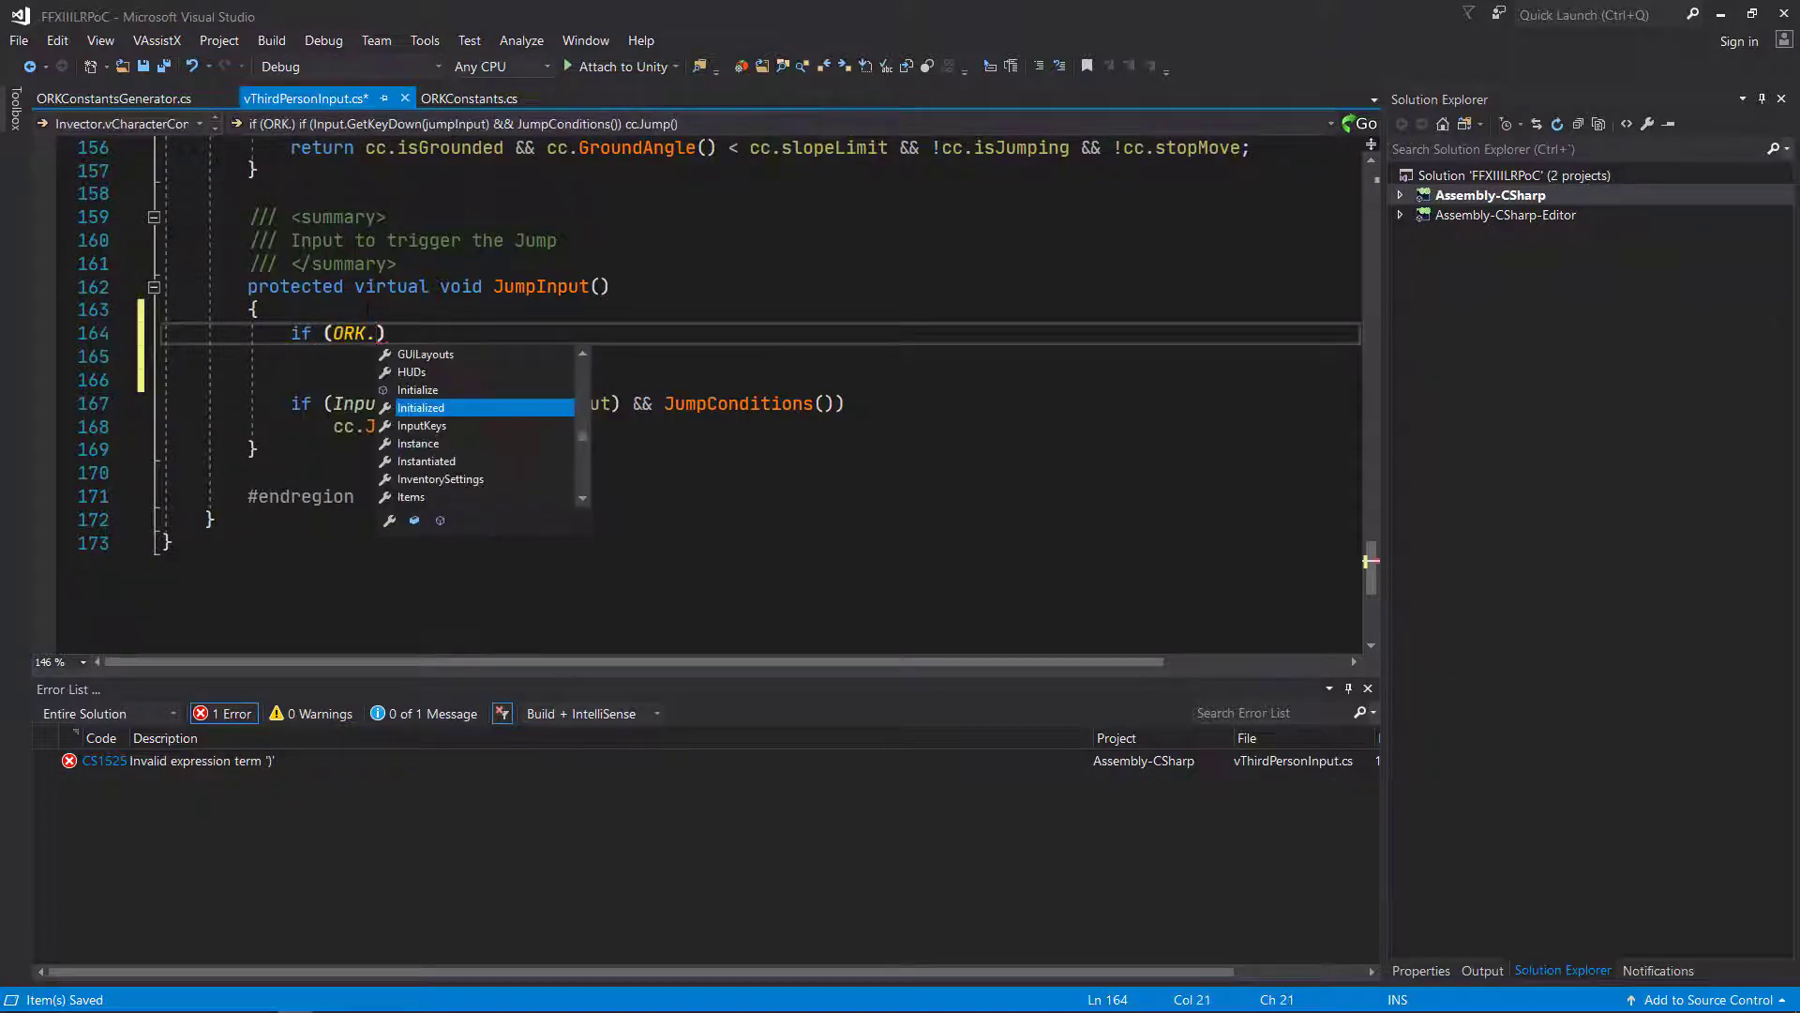
{"action": "type", "text": "Input"}
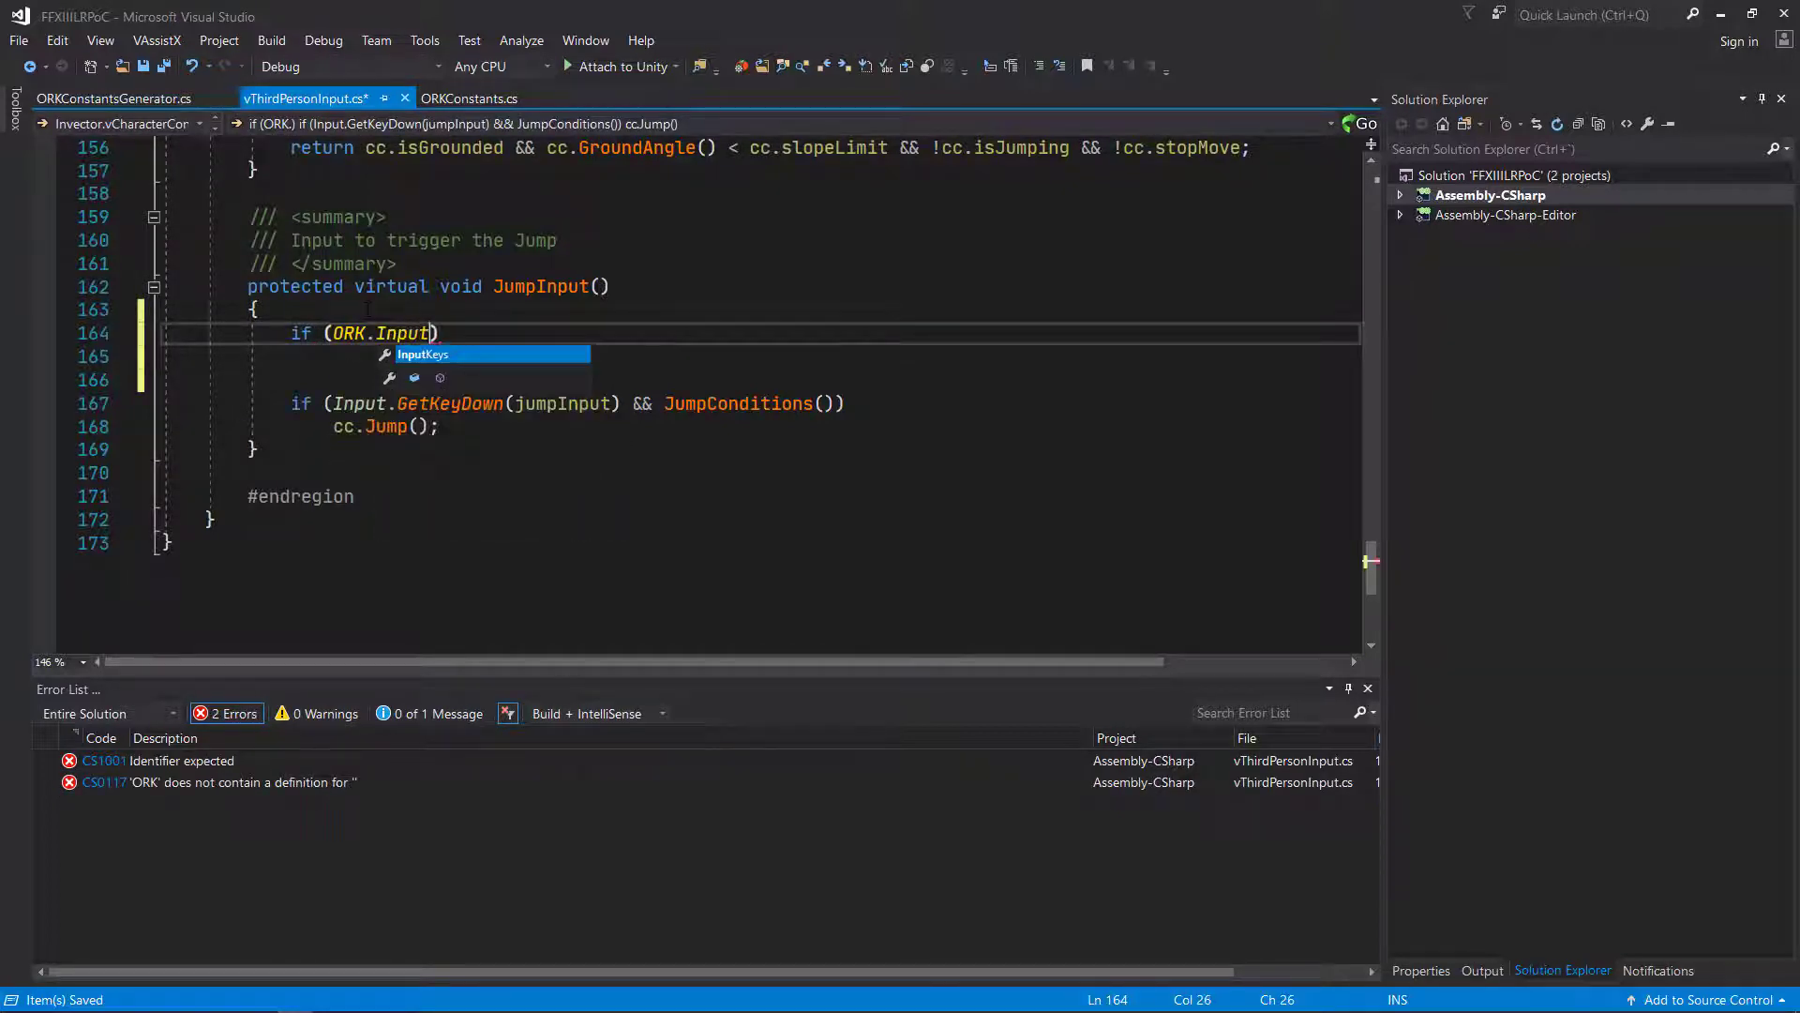
{"action": "key", "text": "Tab"}
{"action": "type", "text": ".Get"}
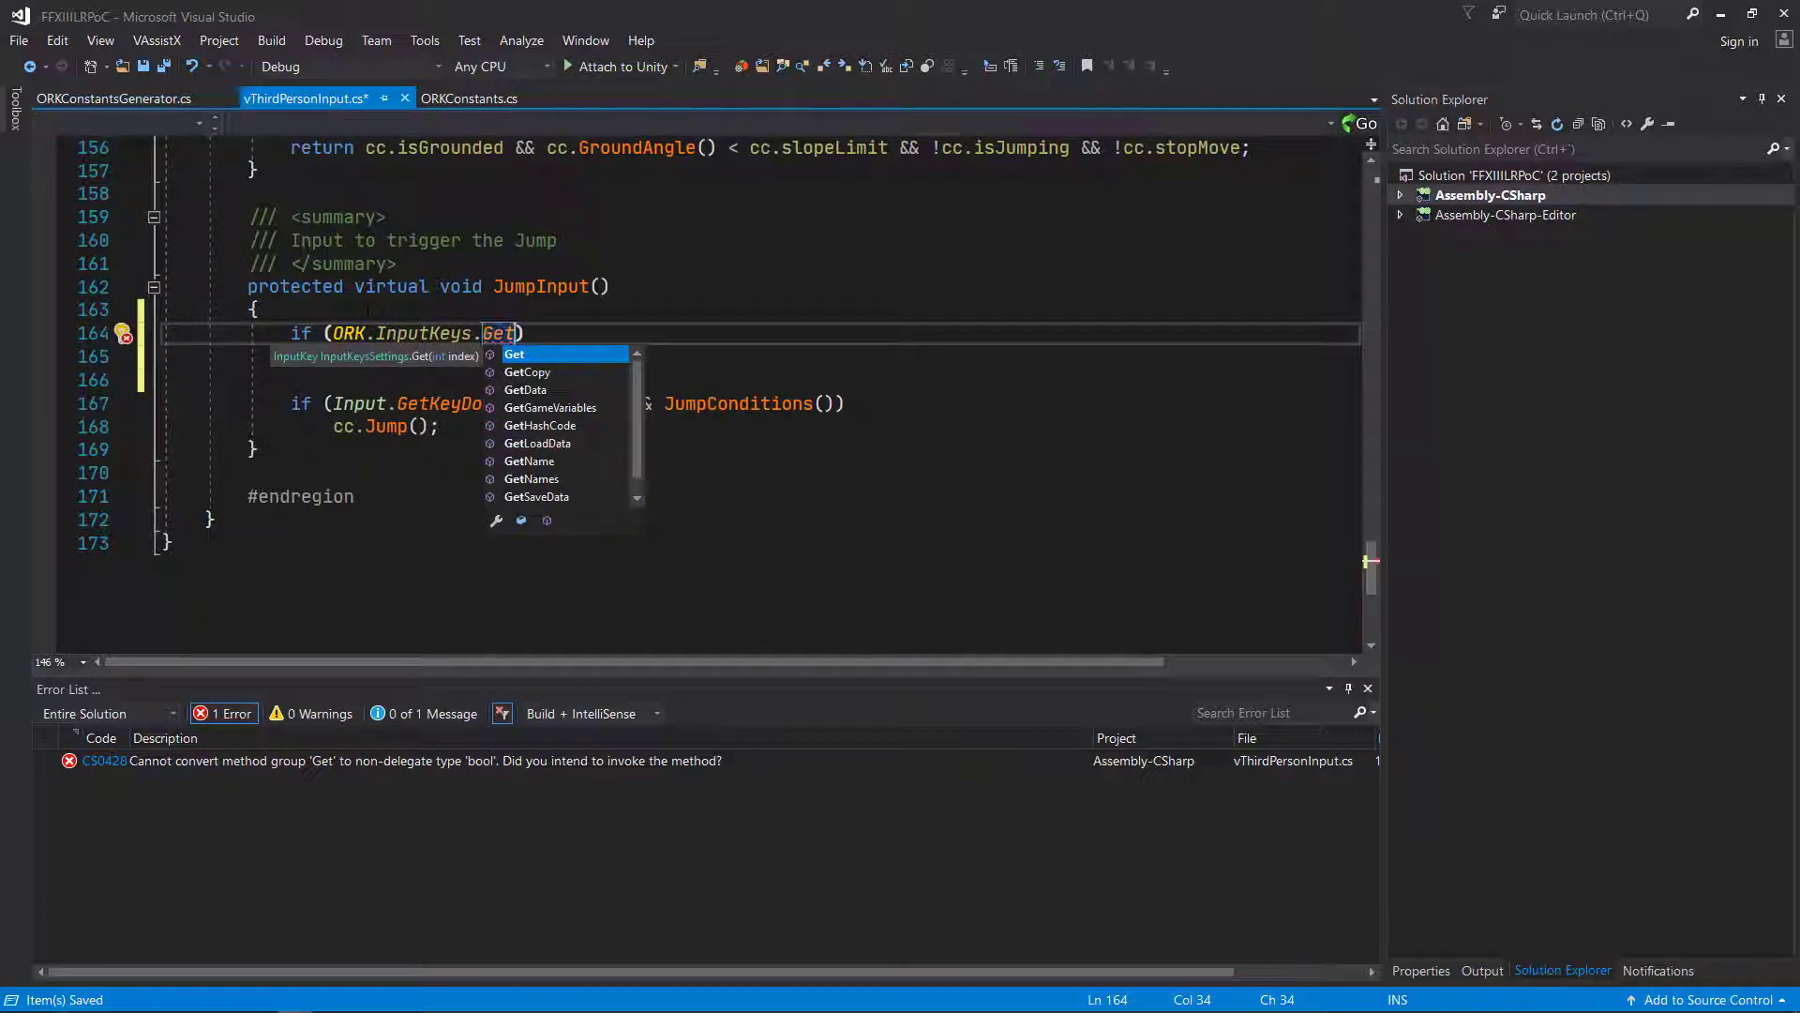
{"action": "type", "text": "("}
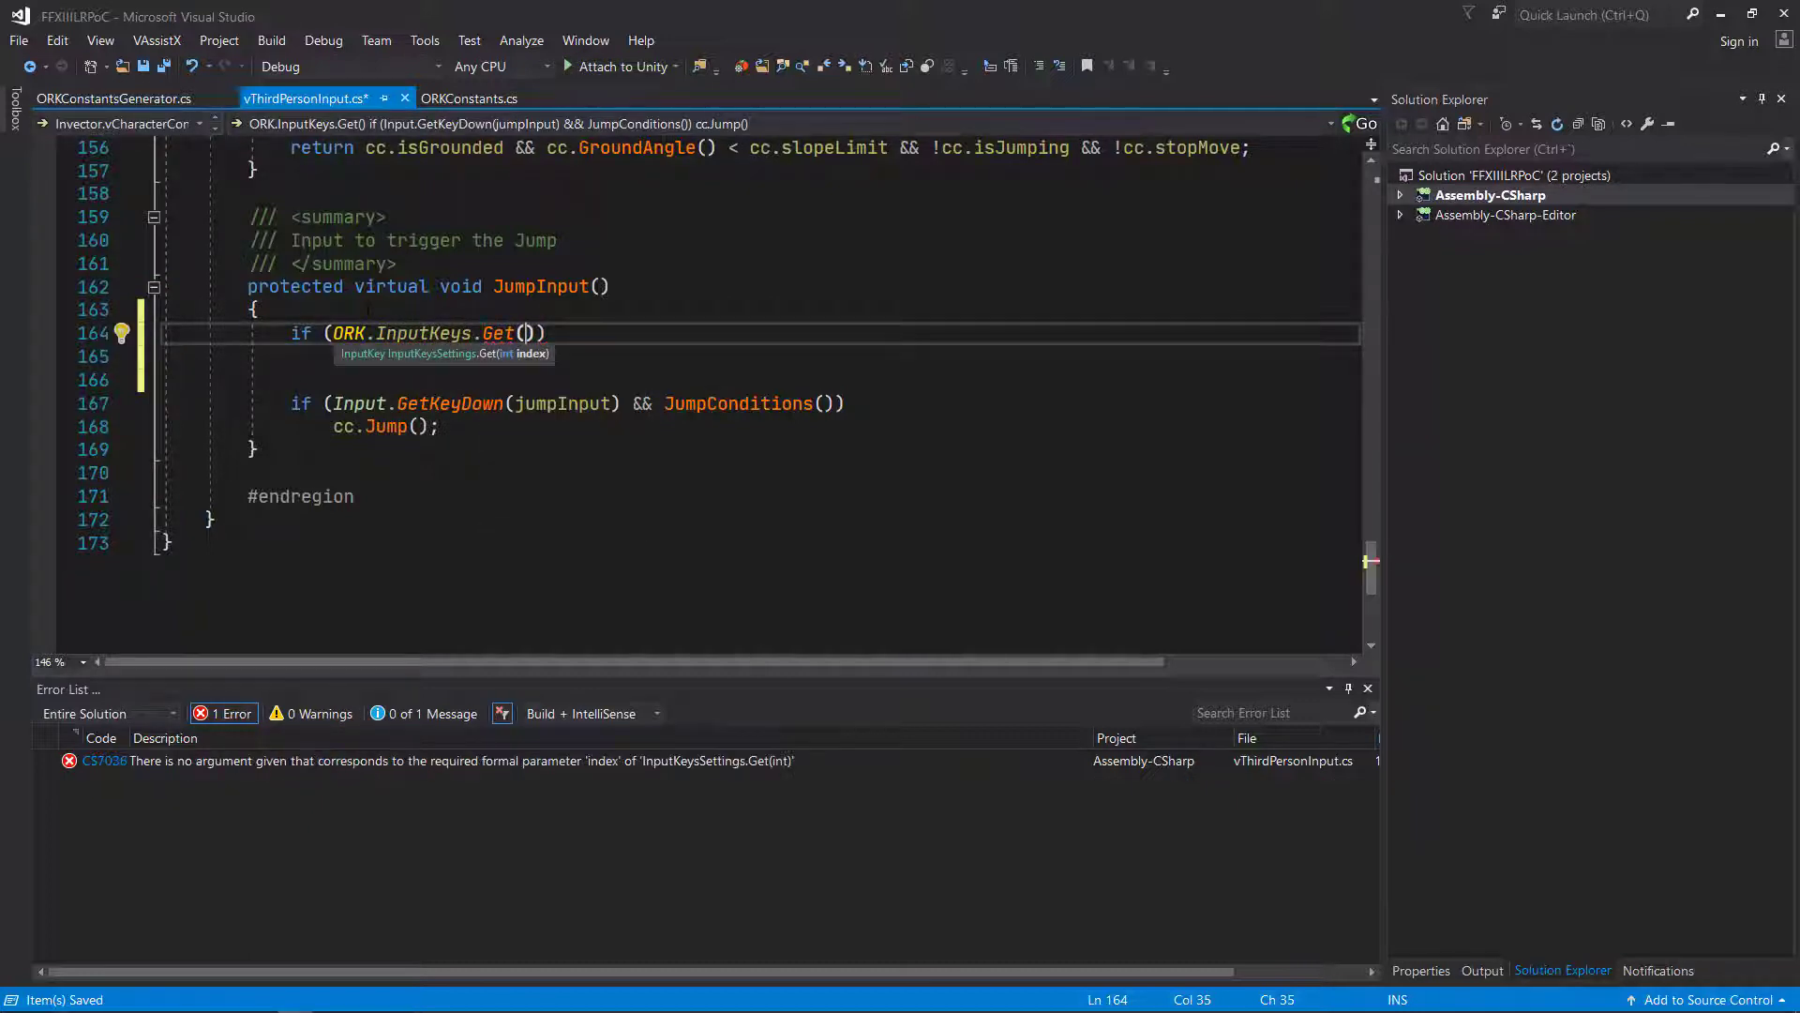
{"action": "type", "text": "ORK"}
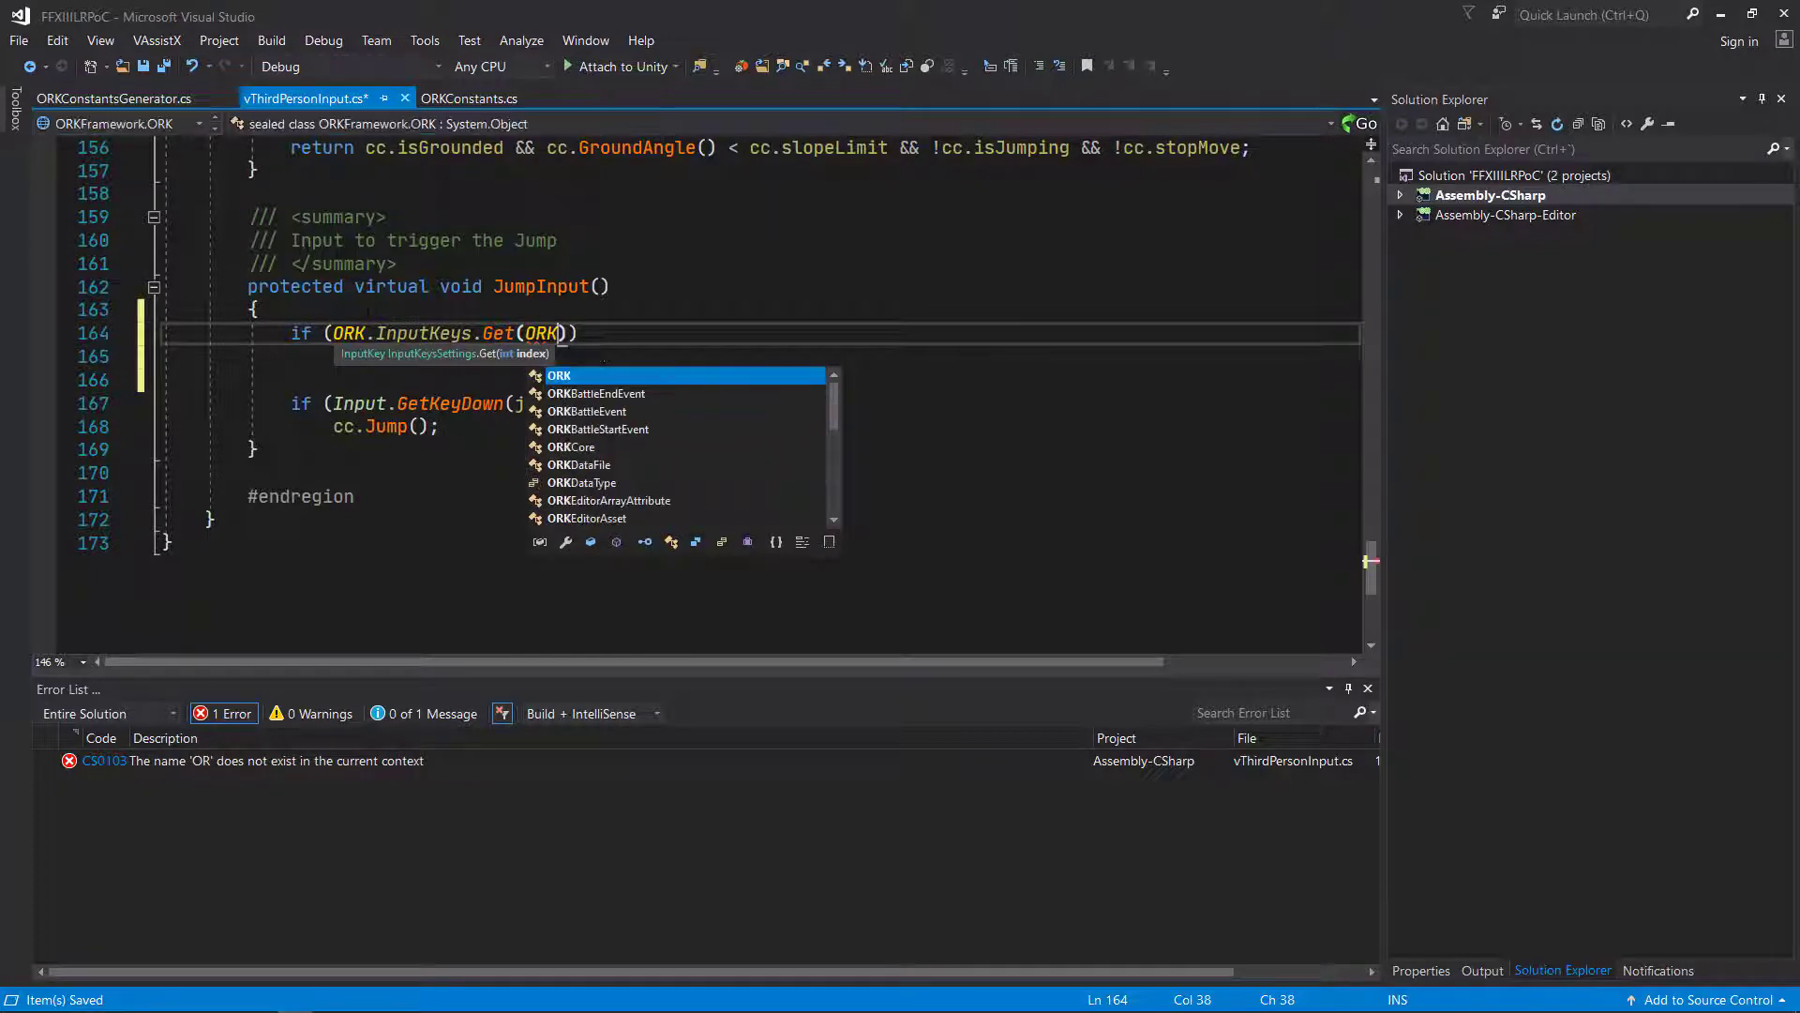
{"action": "type", "text": "Inp"}
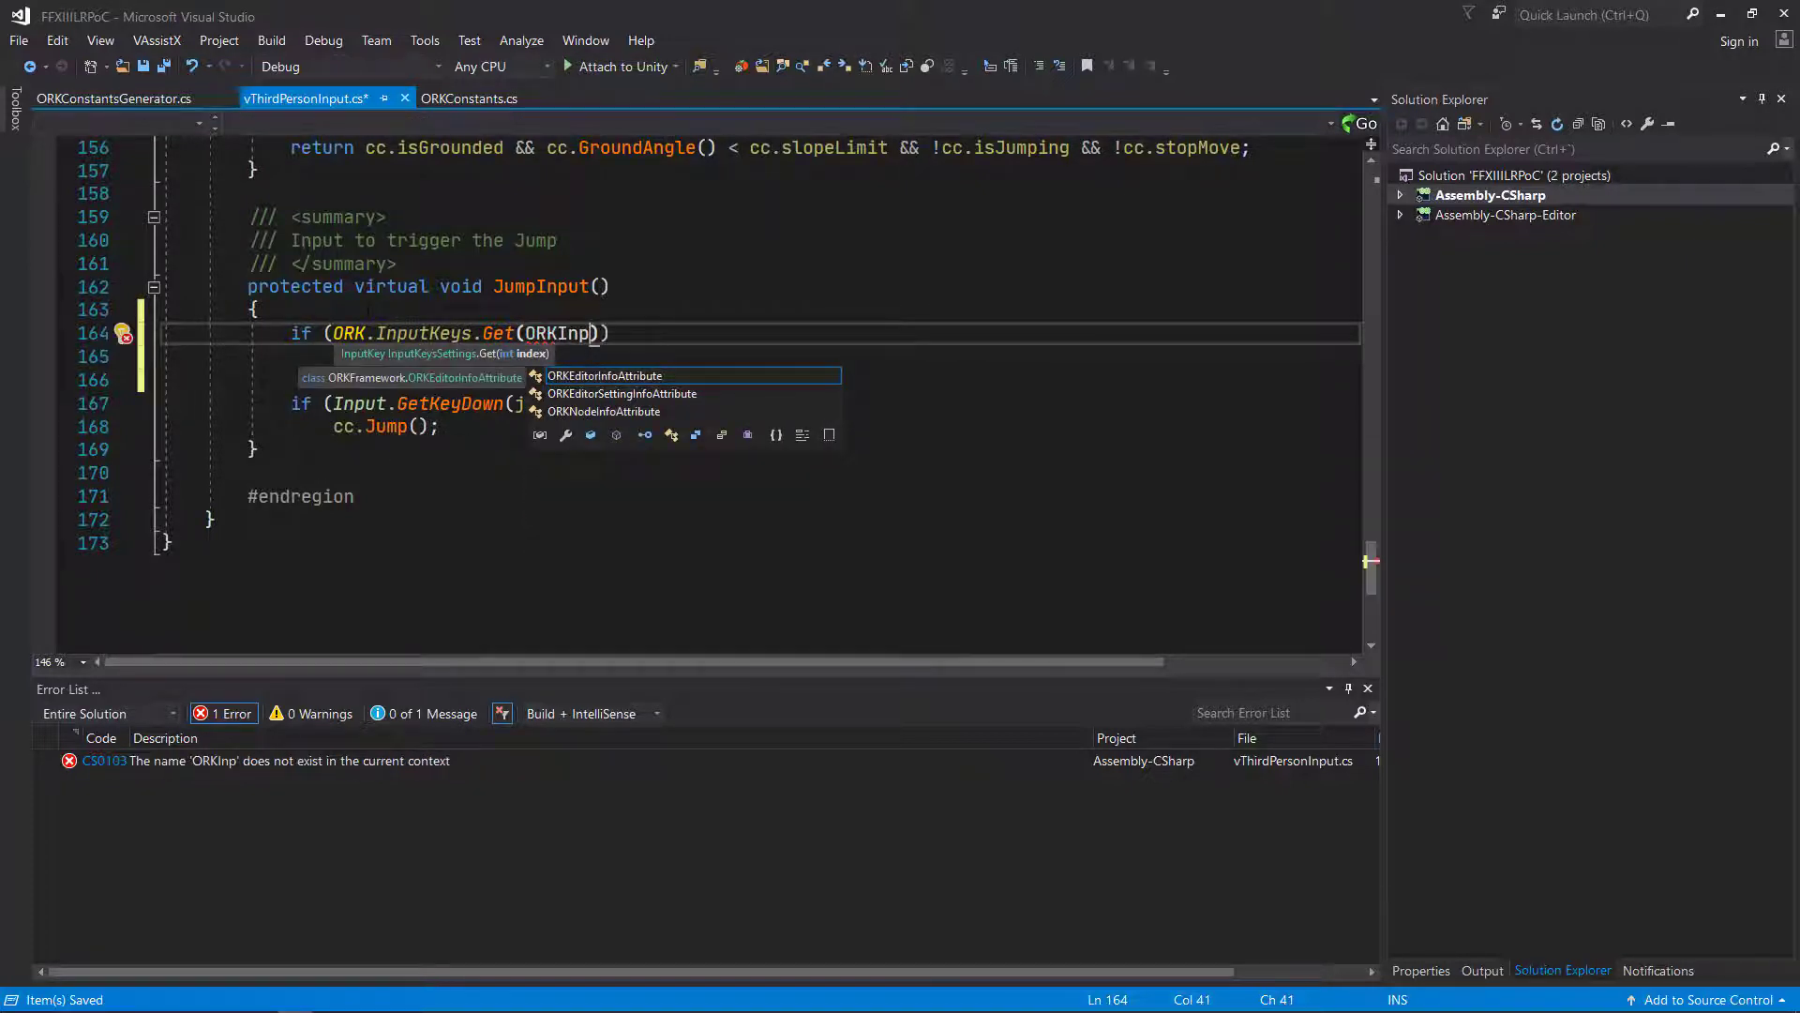
{"action": "type", "text": "utKe"}
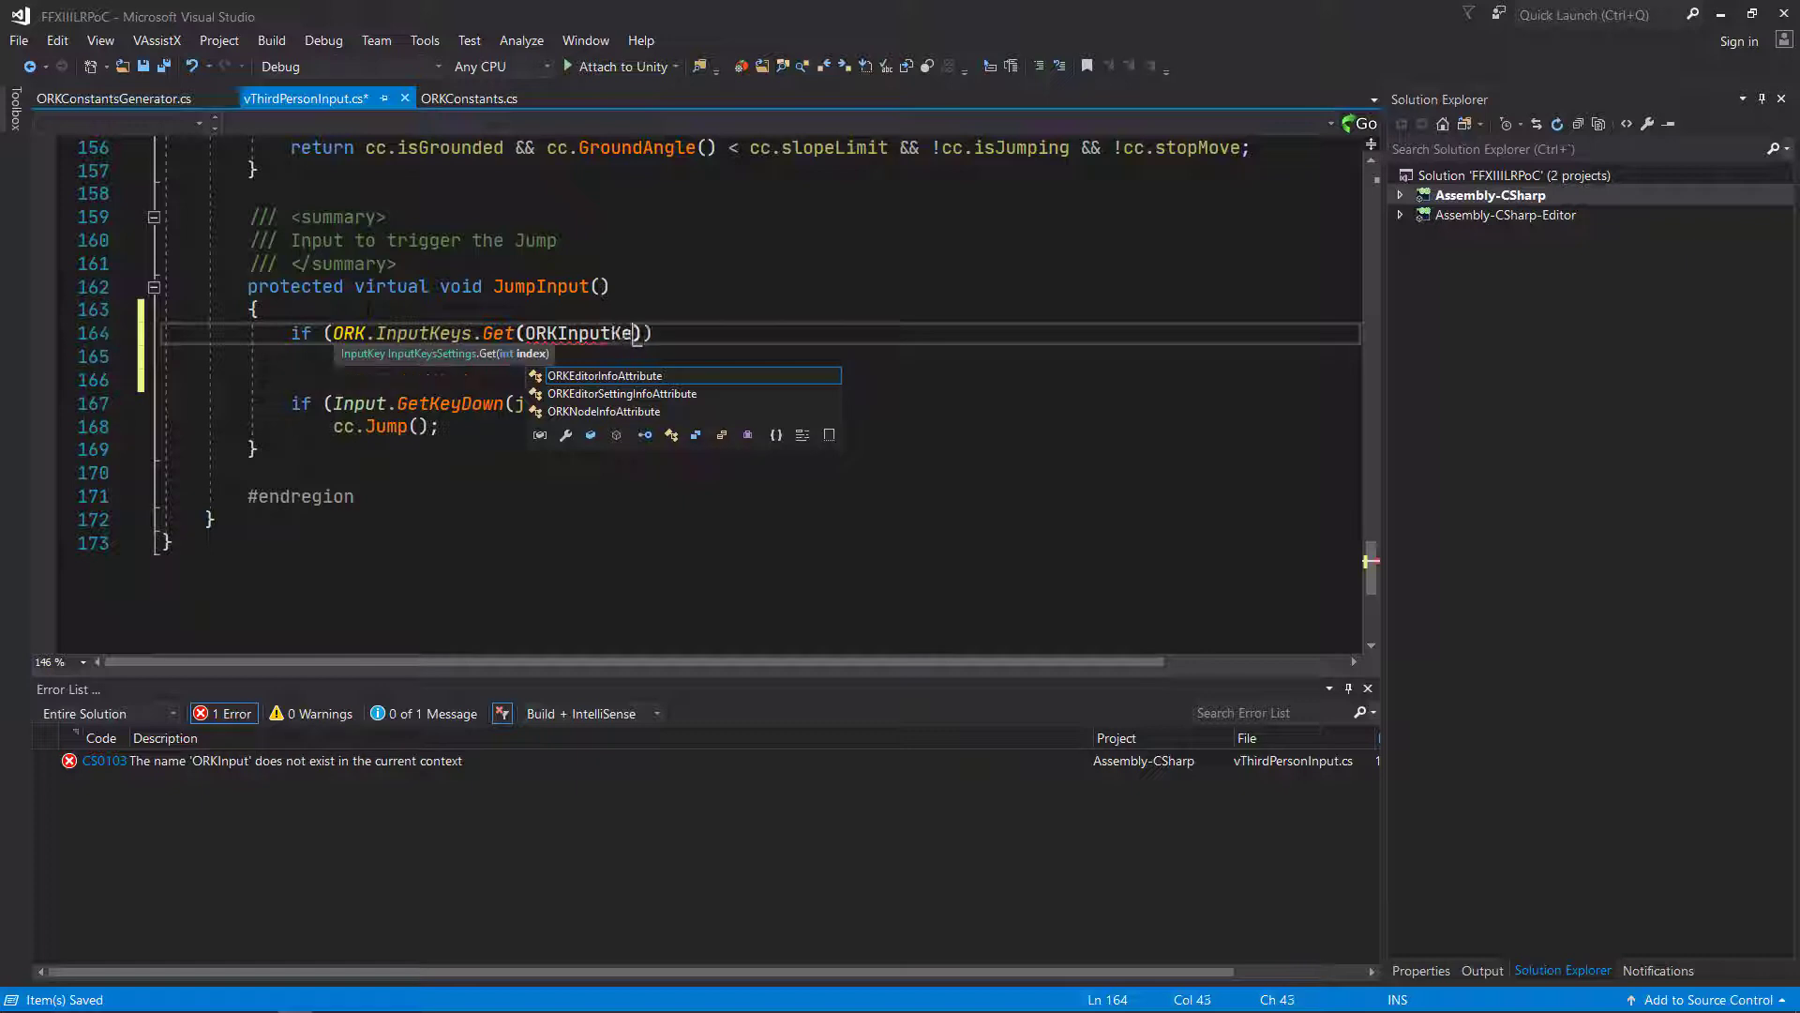
{"action": "type", "text": "ys"}
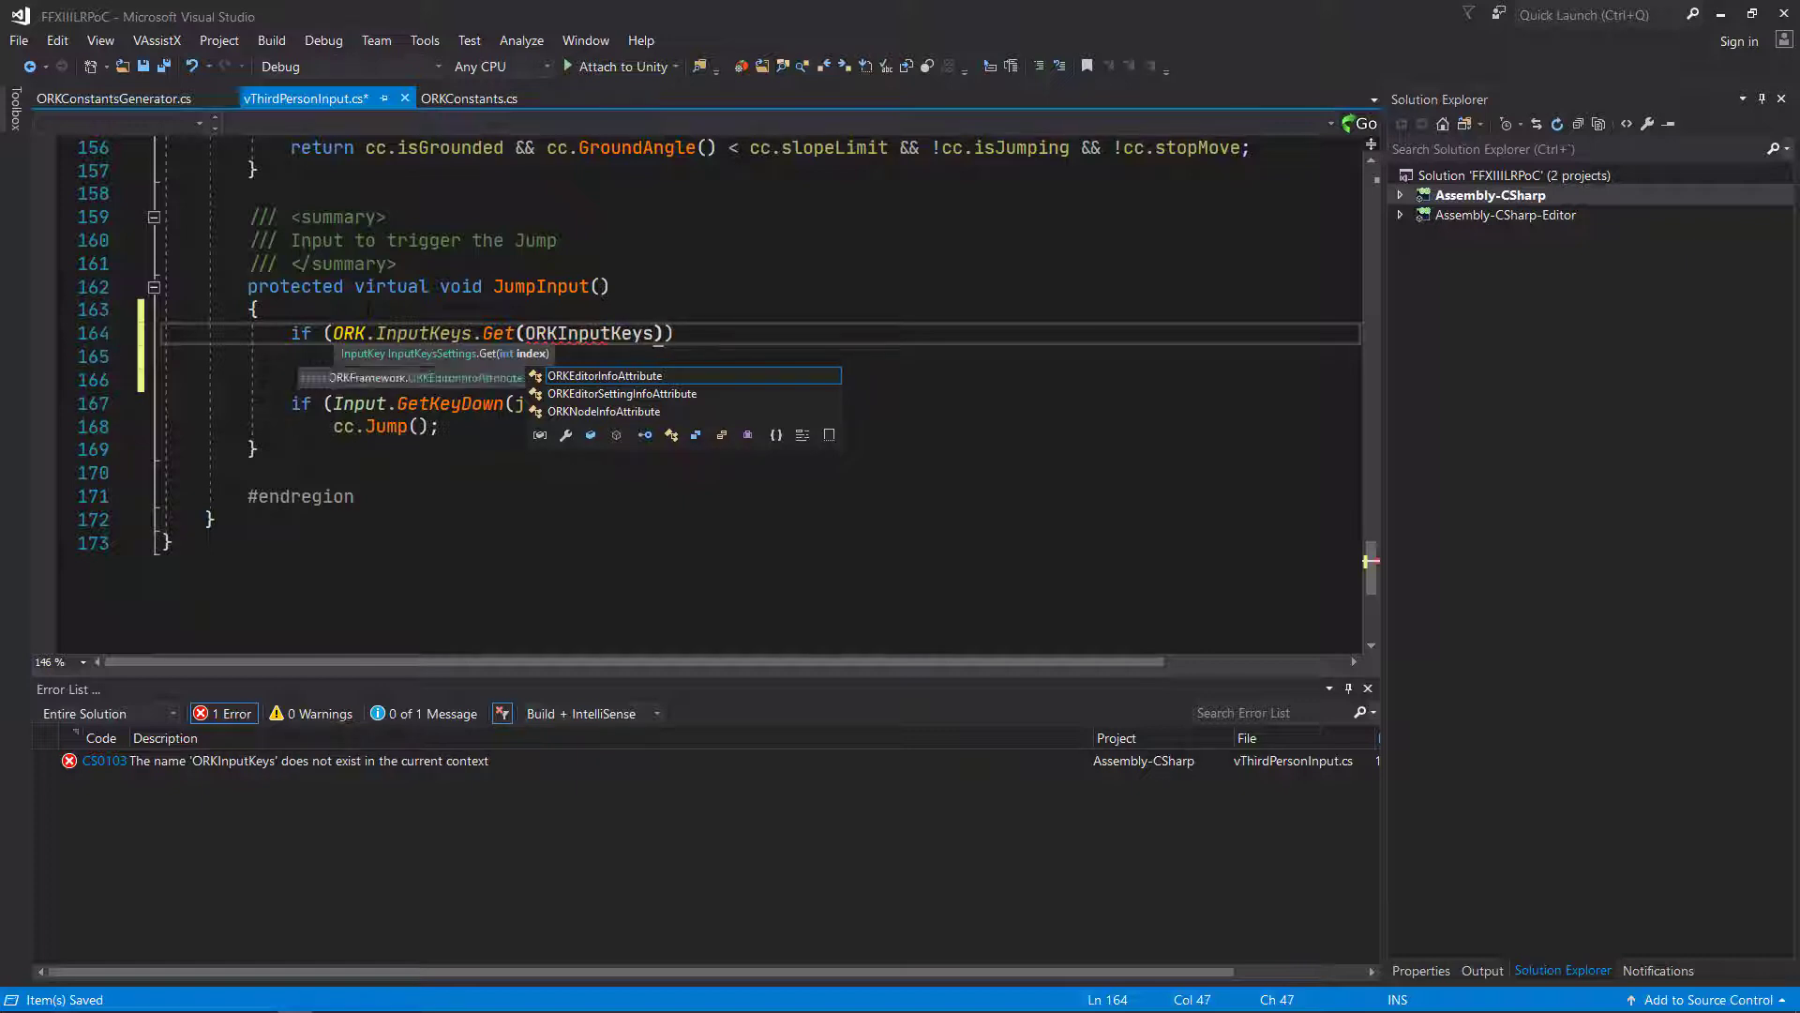
{"action": "type", "text": "."}
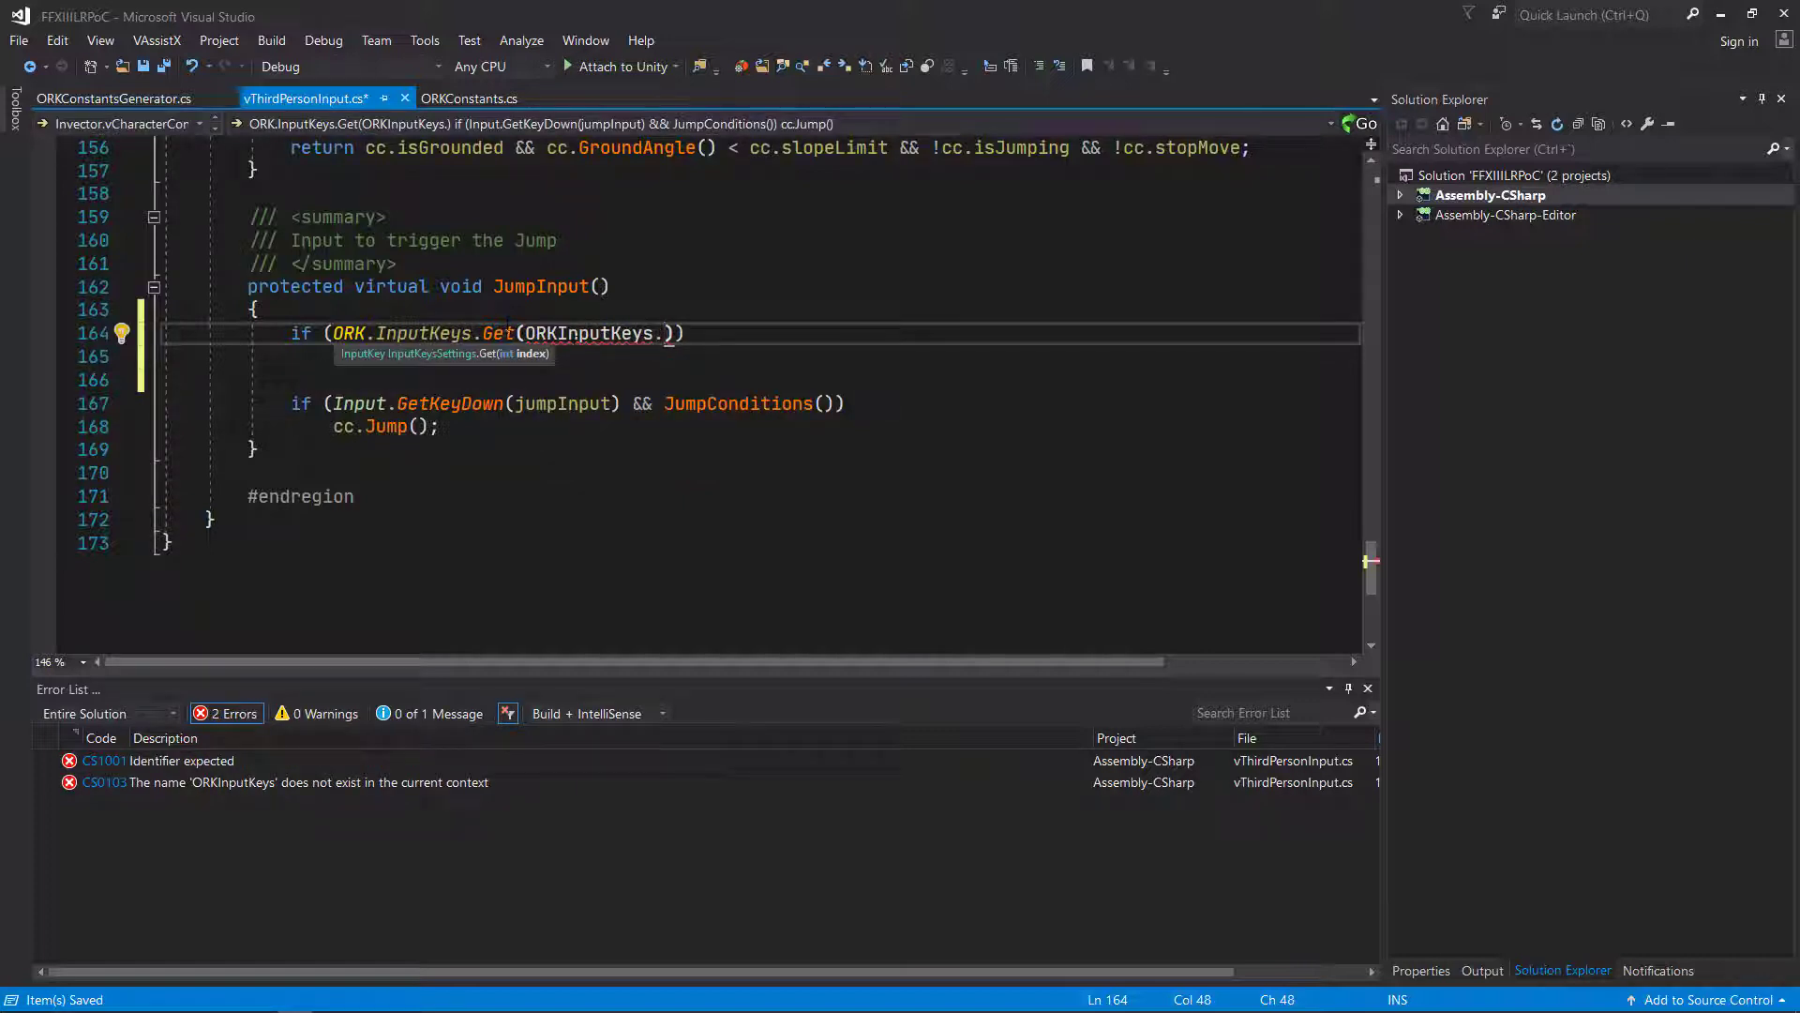
{"action": "left_click", "coordinate": [560, 358]}
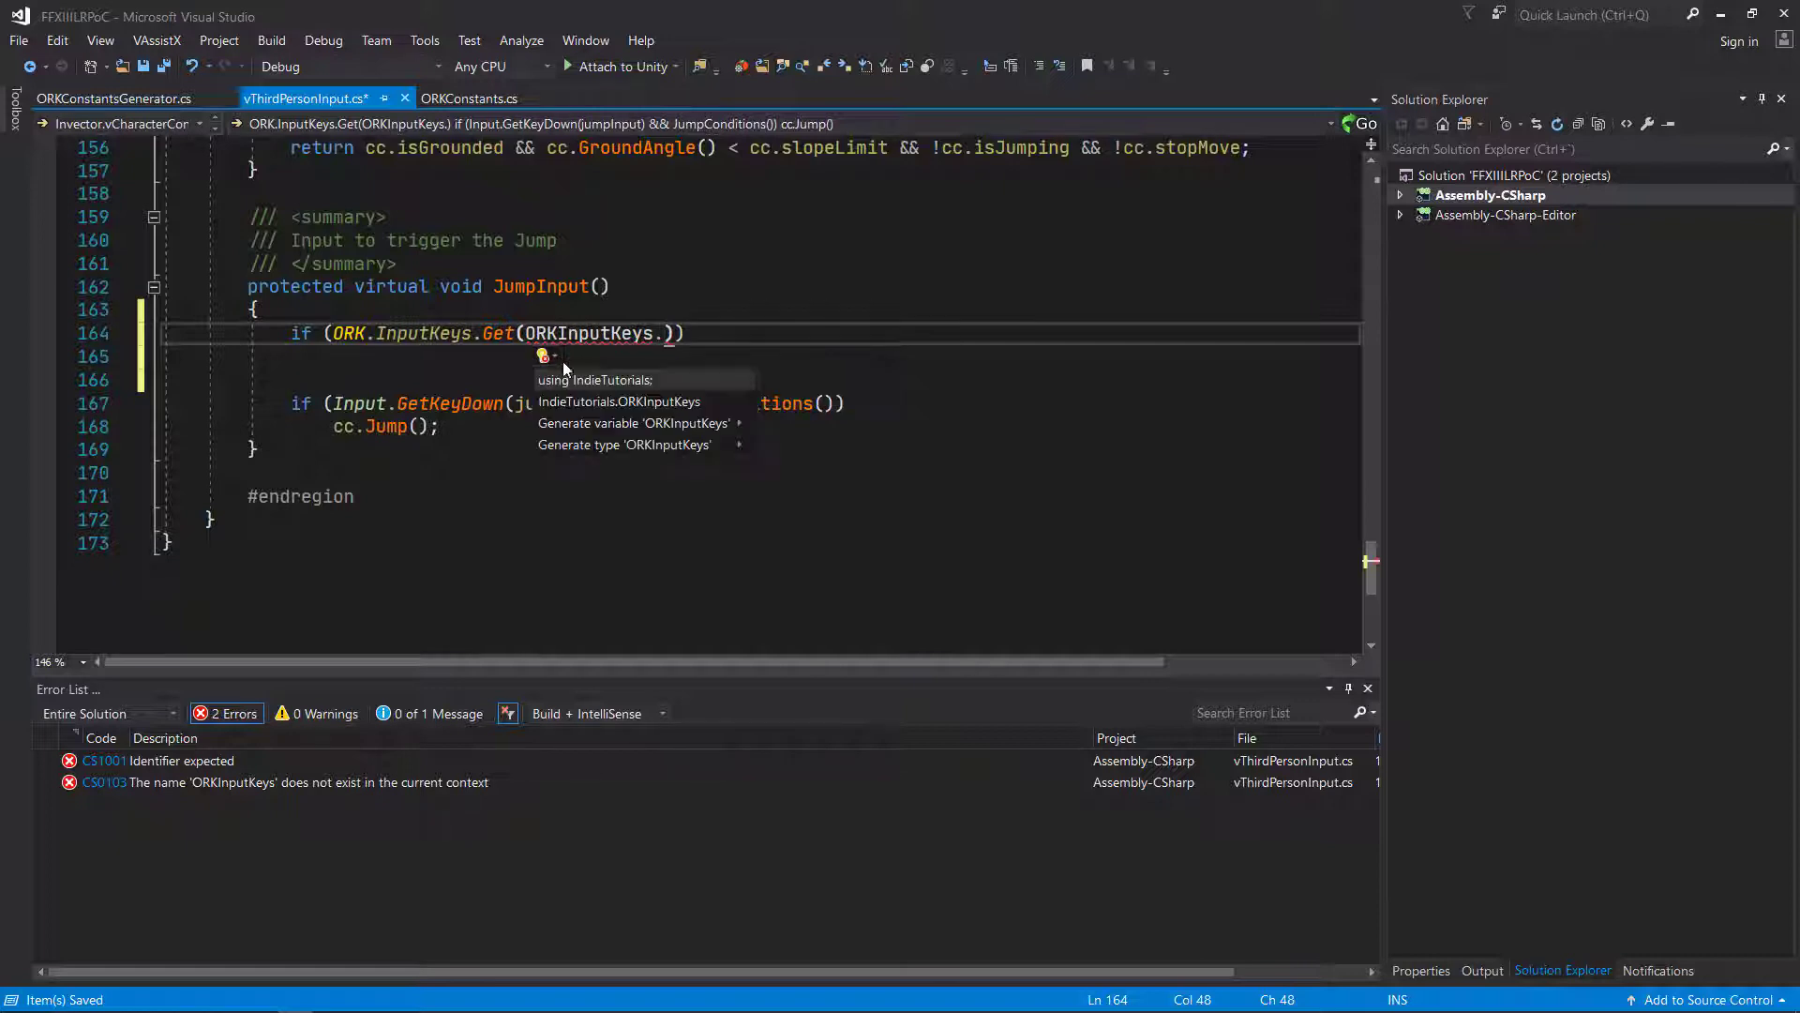
{"action": "left_click", "coordinate": [587, 384]}
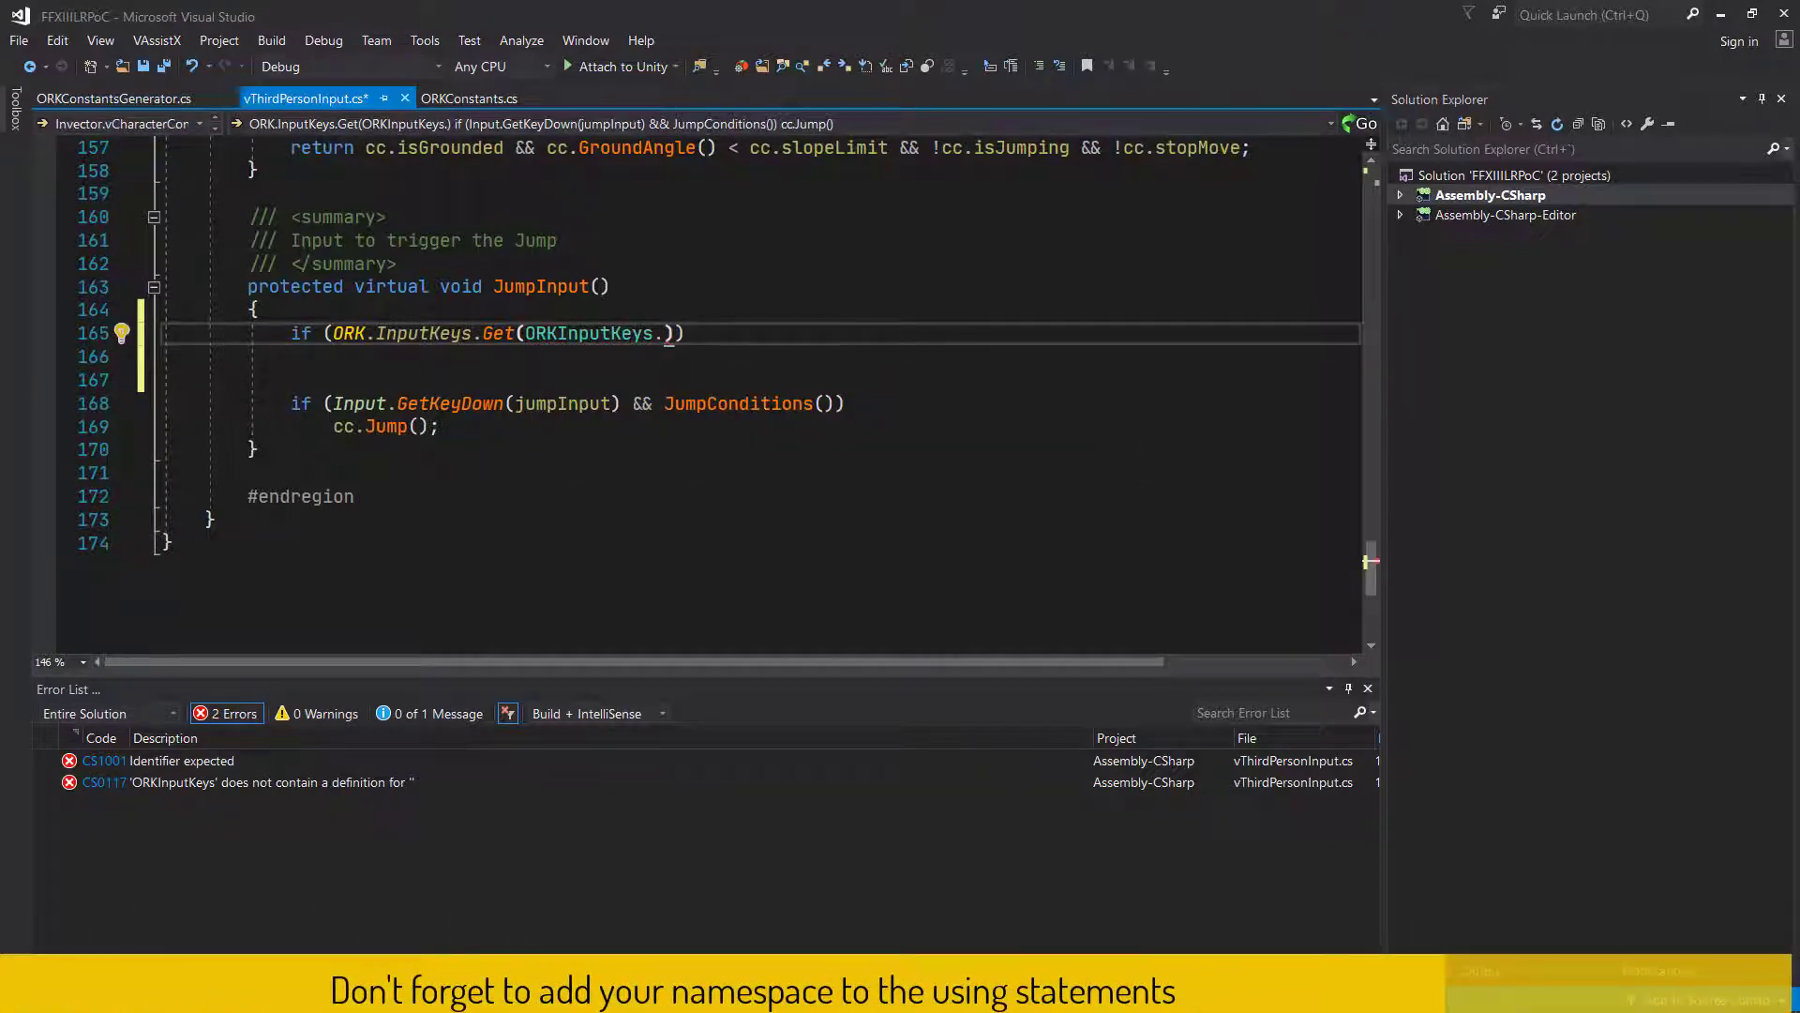
Complete the if so cc.Jump() runs when ORKInputKeys.JUMP GetButton() and JumpConditions() pass.
{"action": "type", "text": "JUMP"}
{"action": "key", "text": "Tab"}
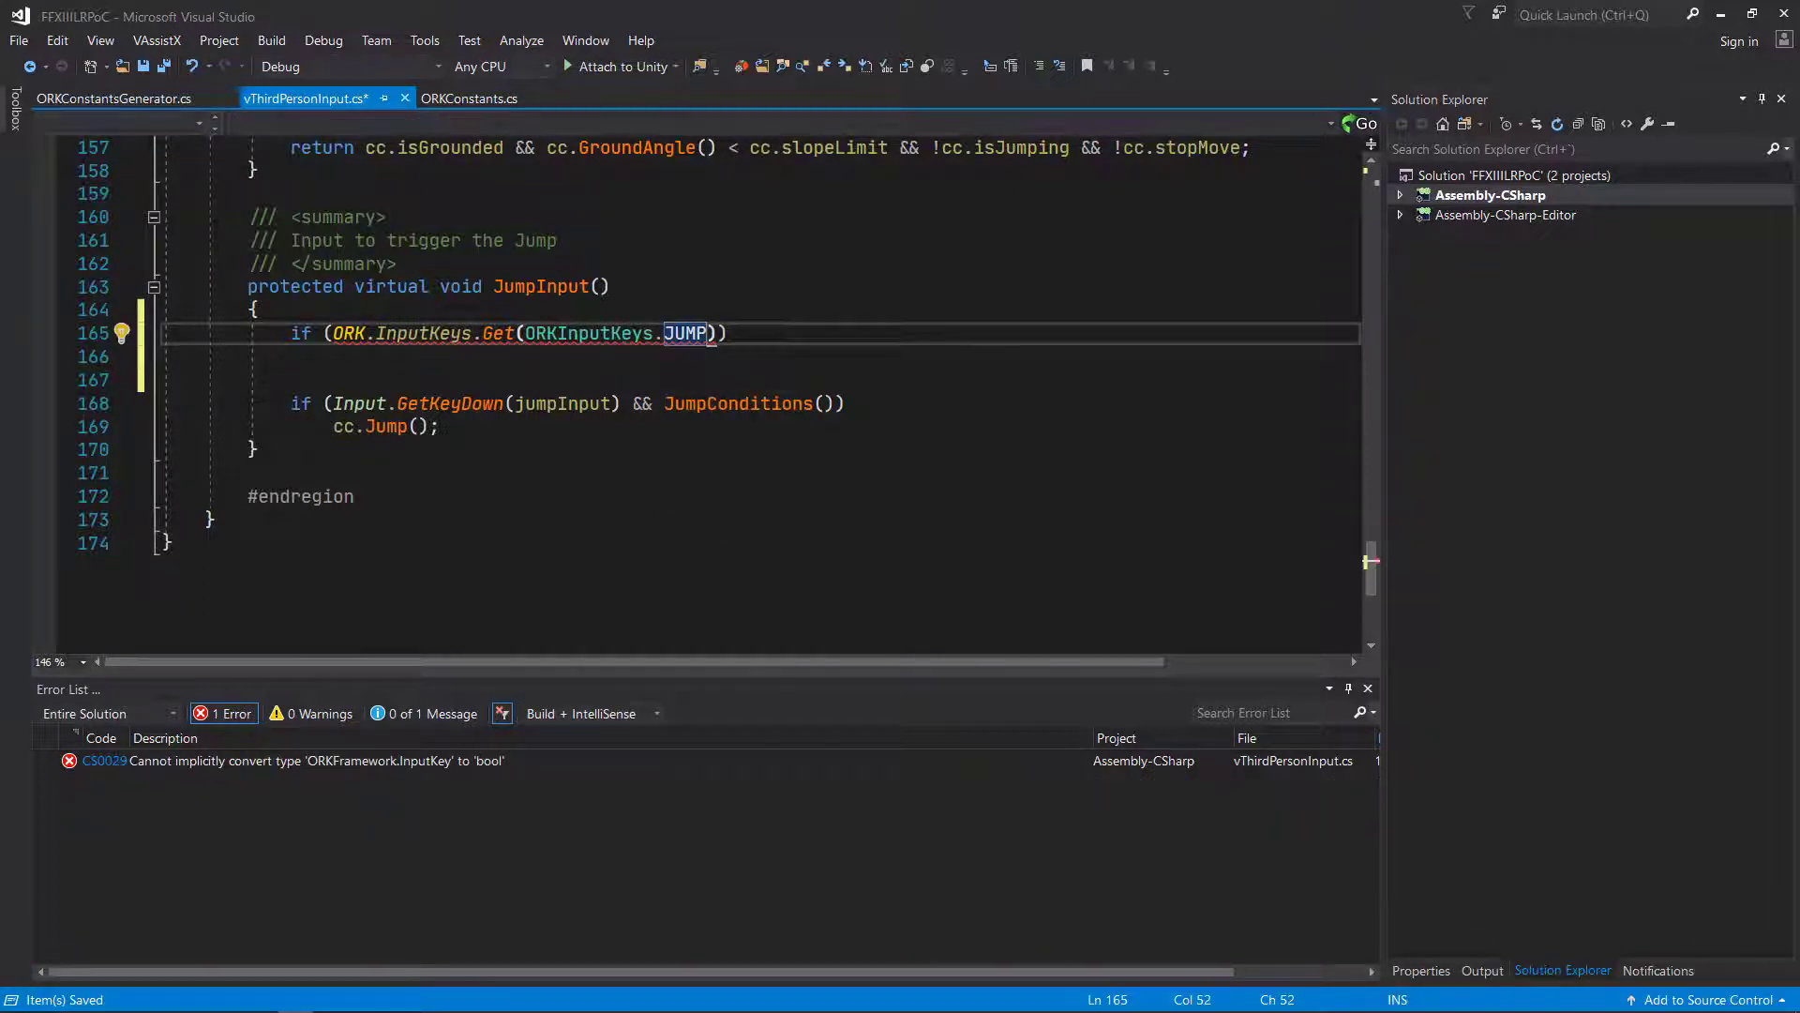
{"action": "key", "text": "Right"}
{"action": "type", "text": ".g"}
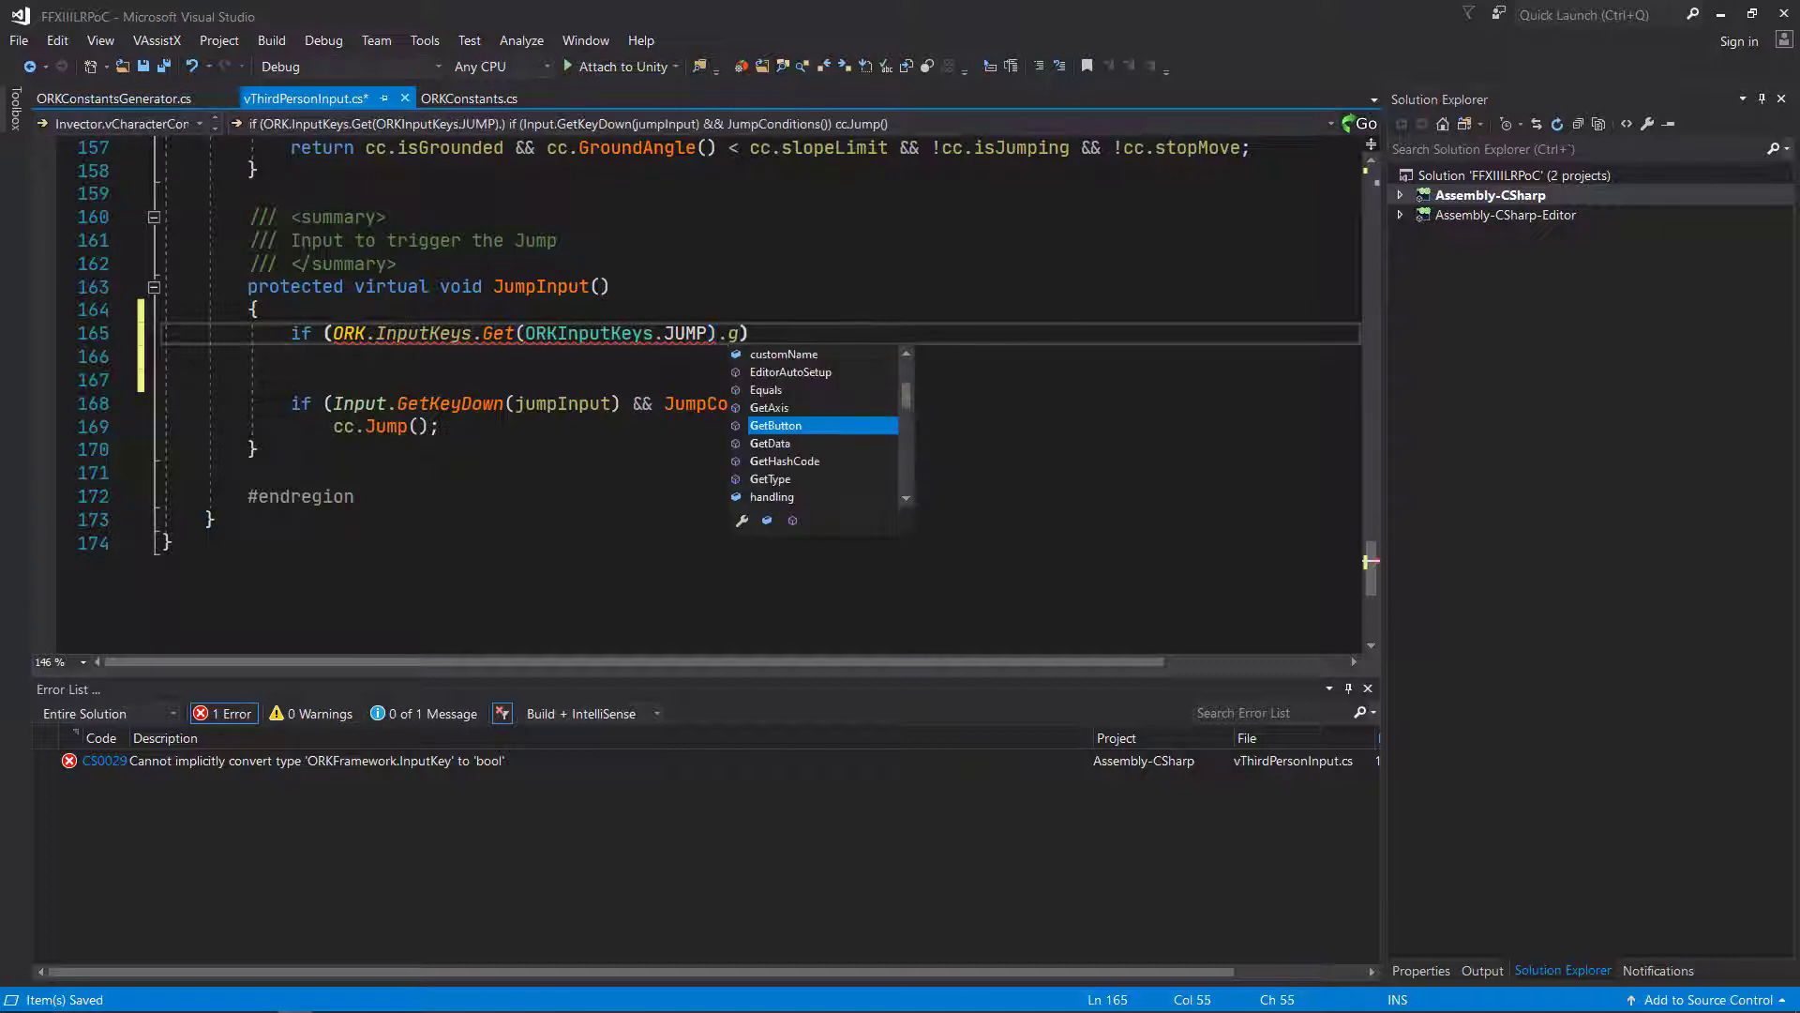
{"action": "type", "text": "ET"}
{"action": "key", "text": "Tab"}
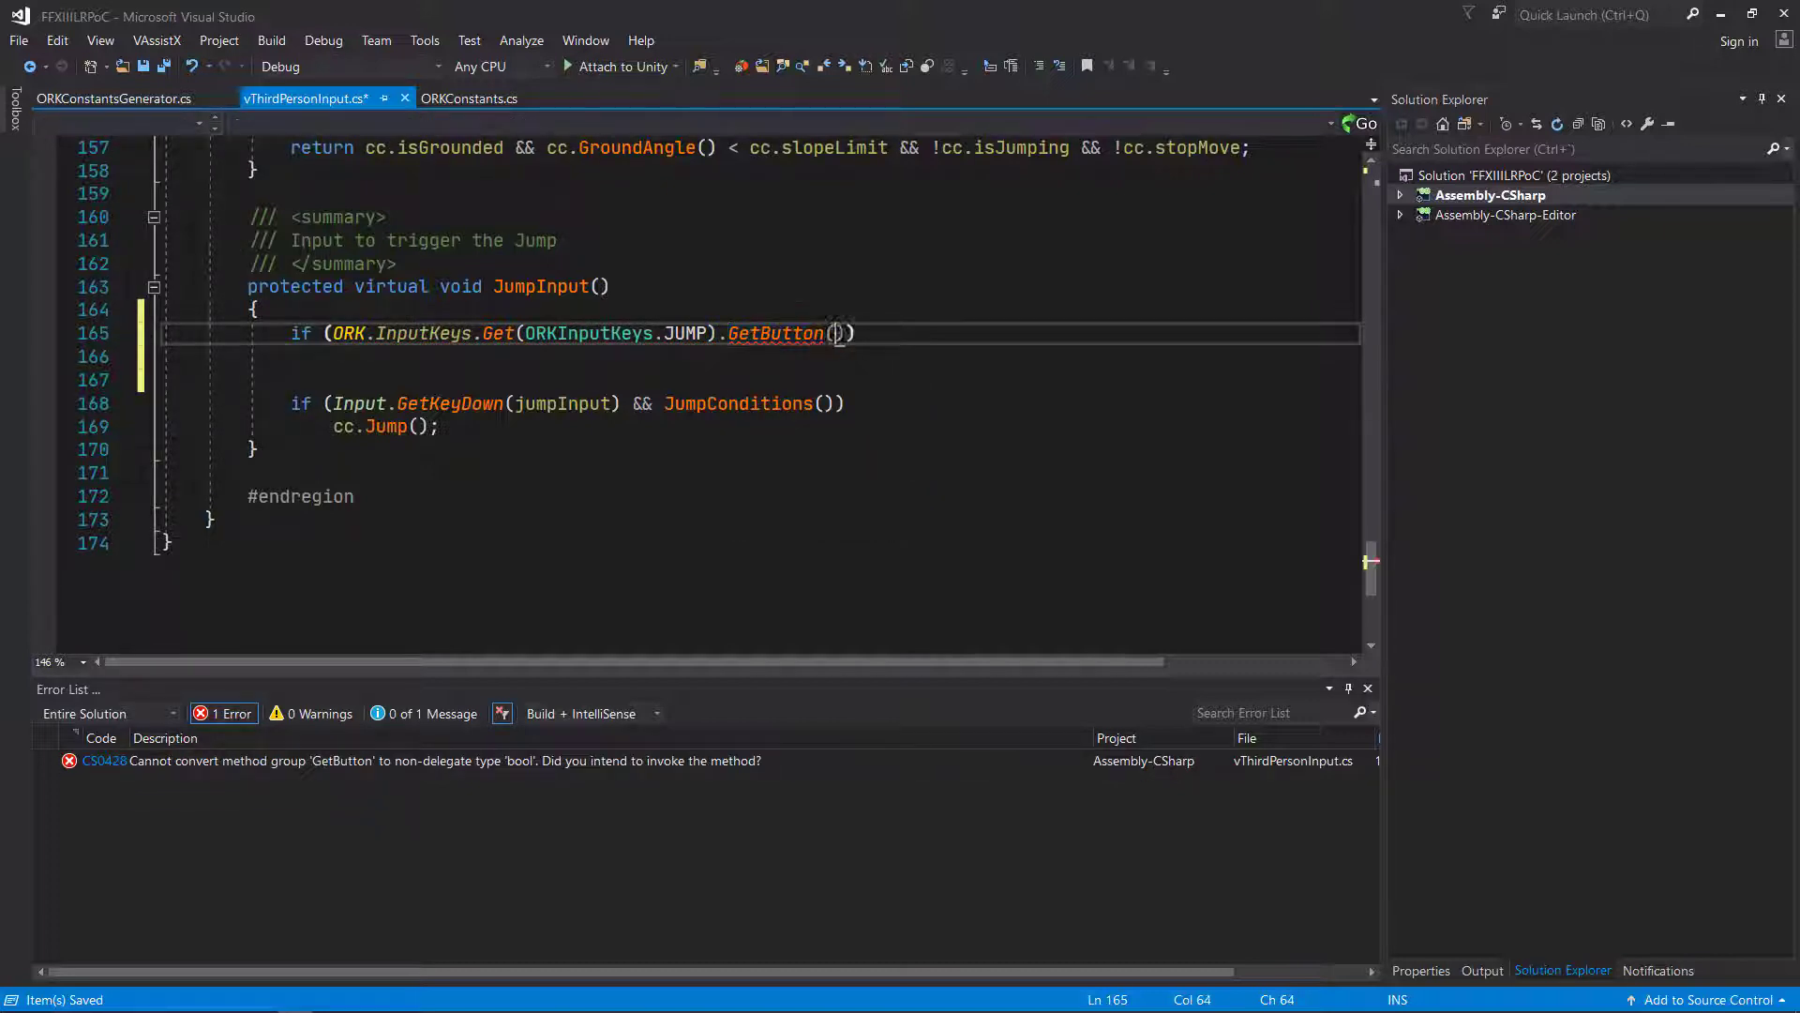
{"action": "type", "text": "()"}
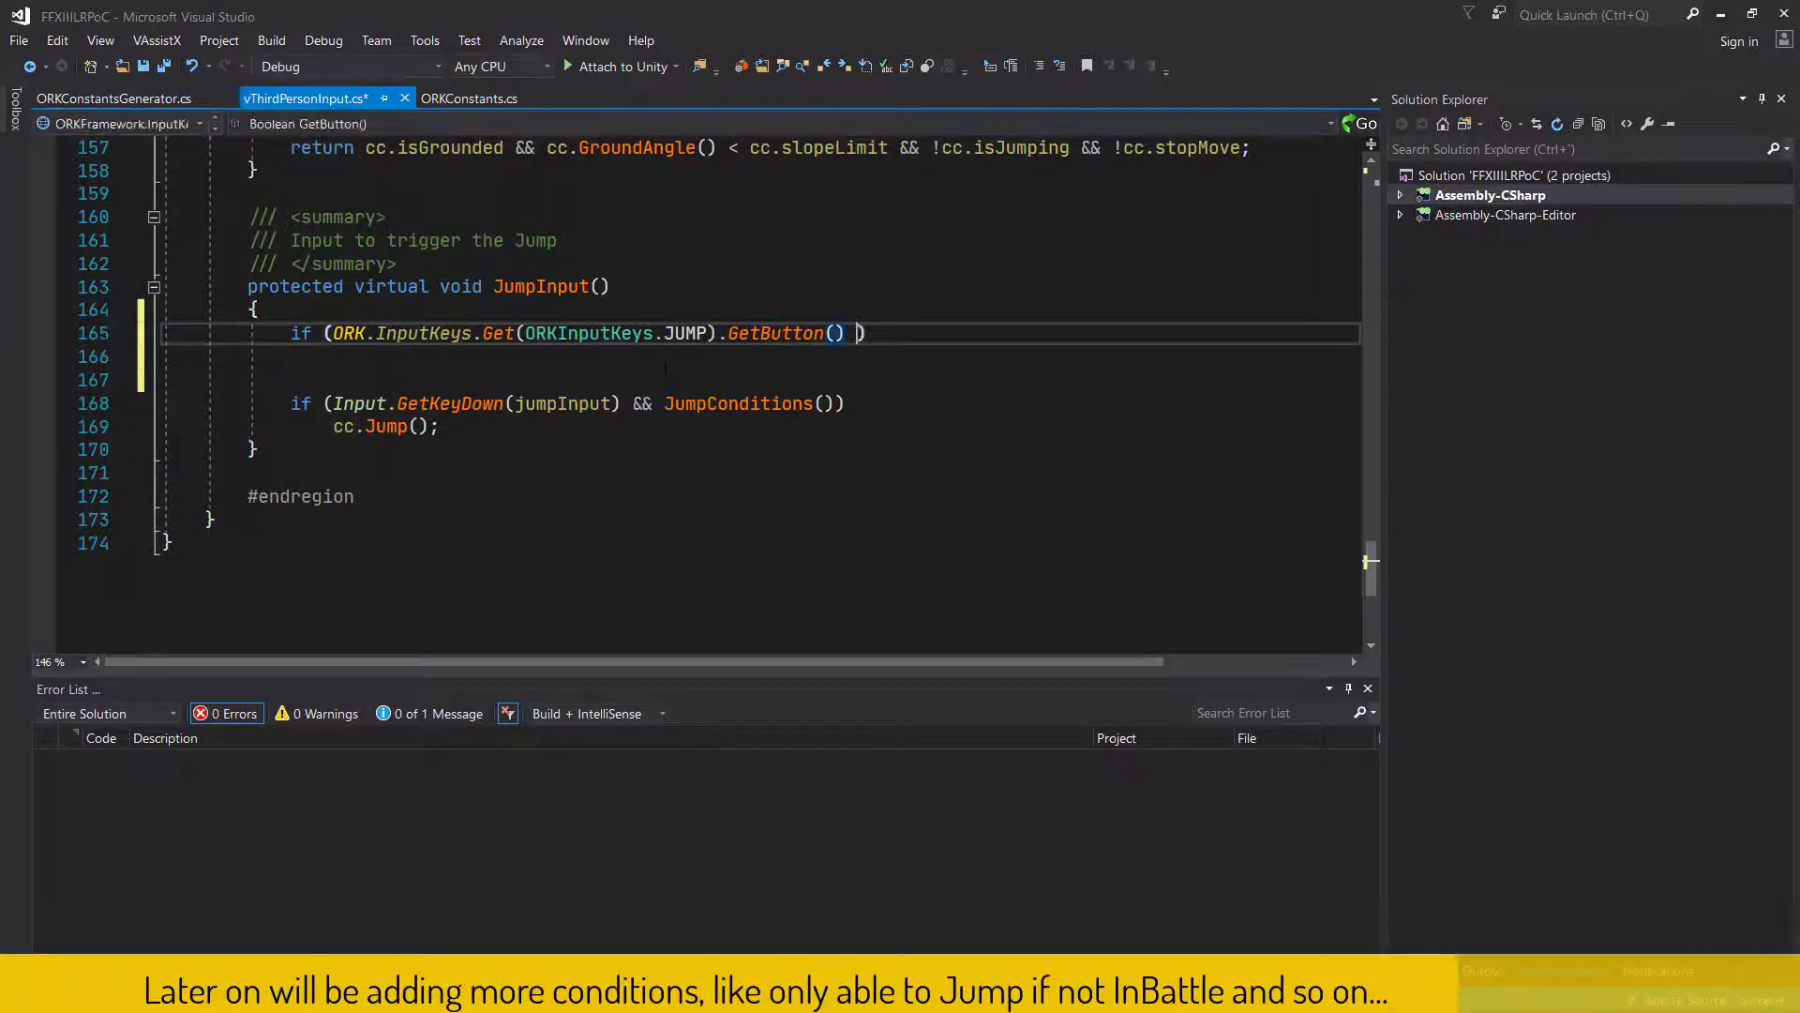
{"action": "type", "text": " && J"}
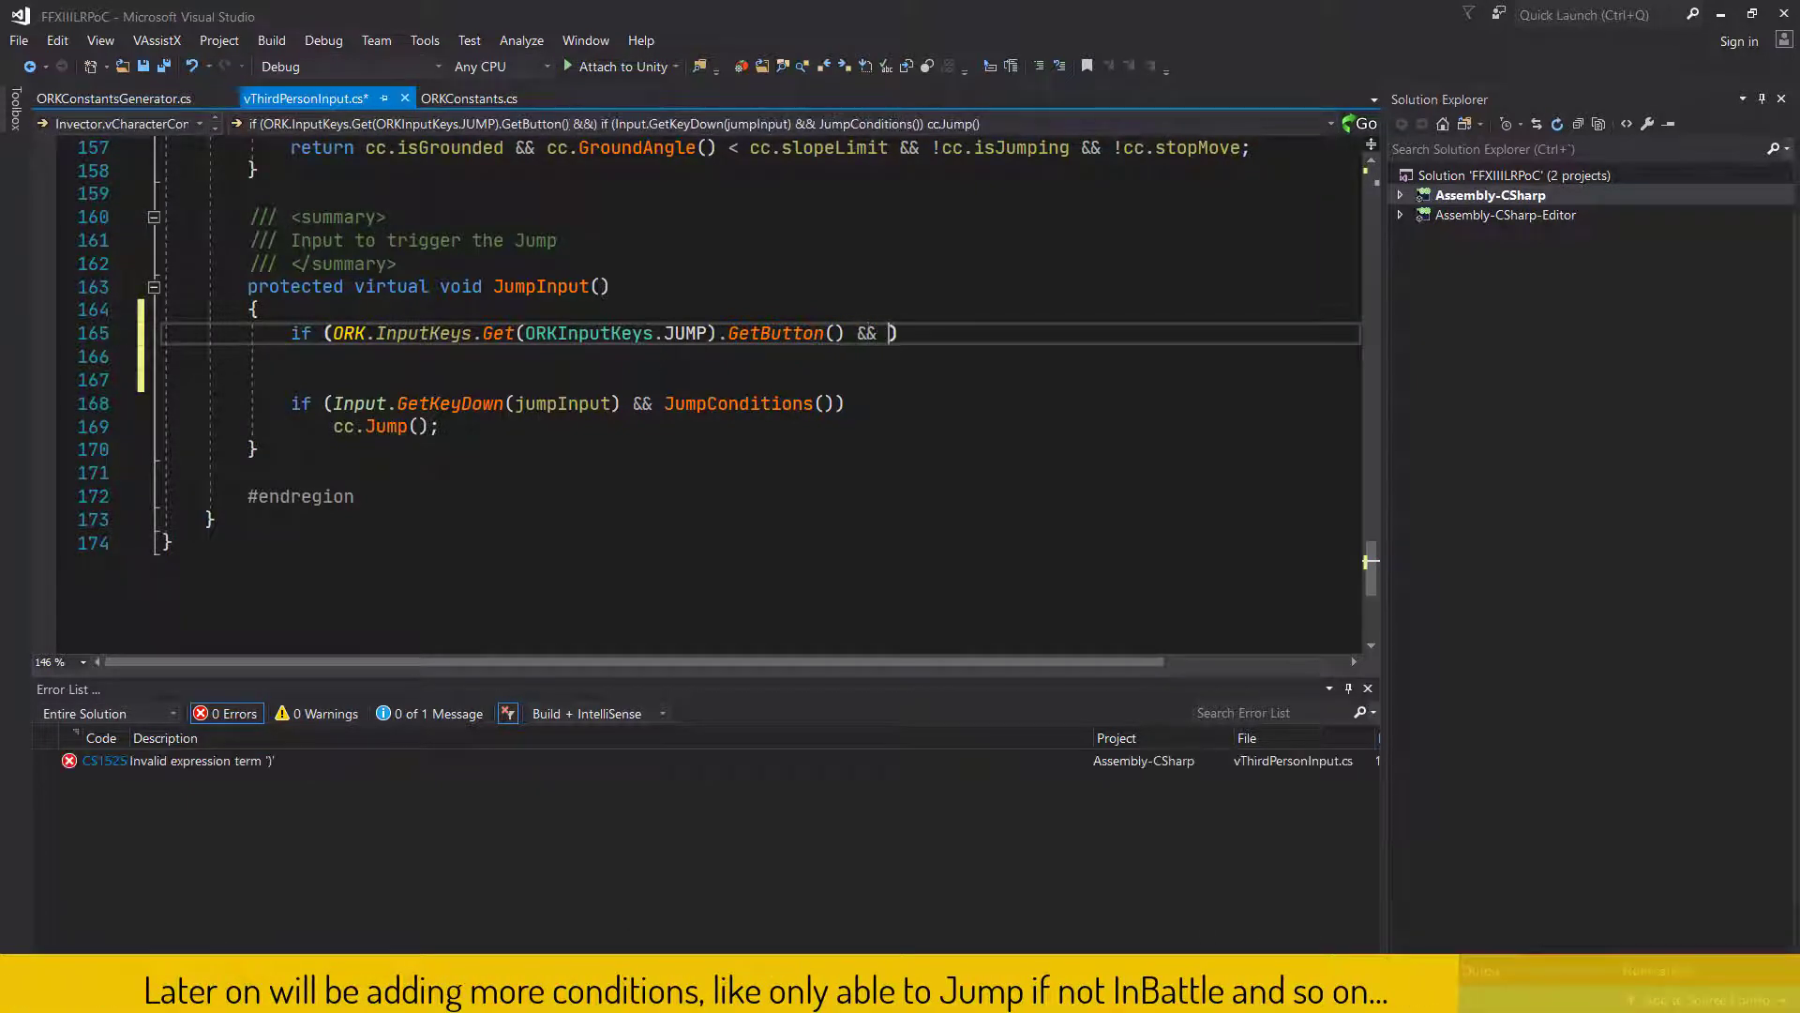
{"action": "type", "text": "umpCo"}
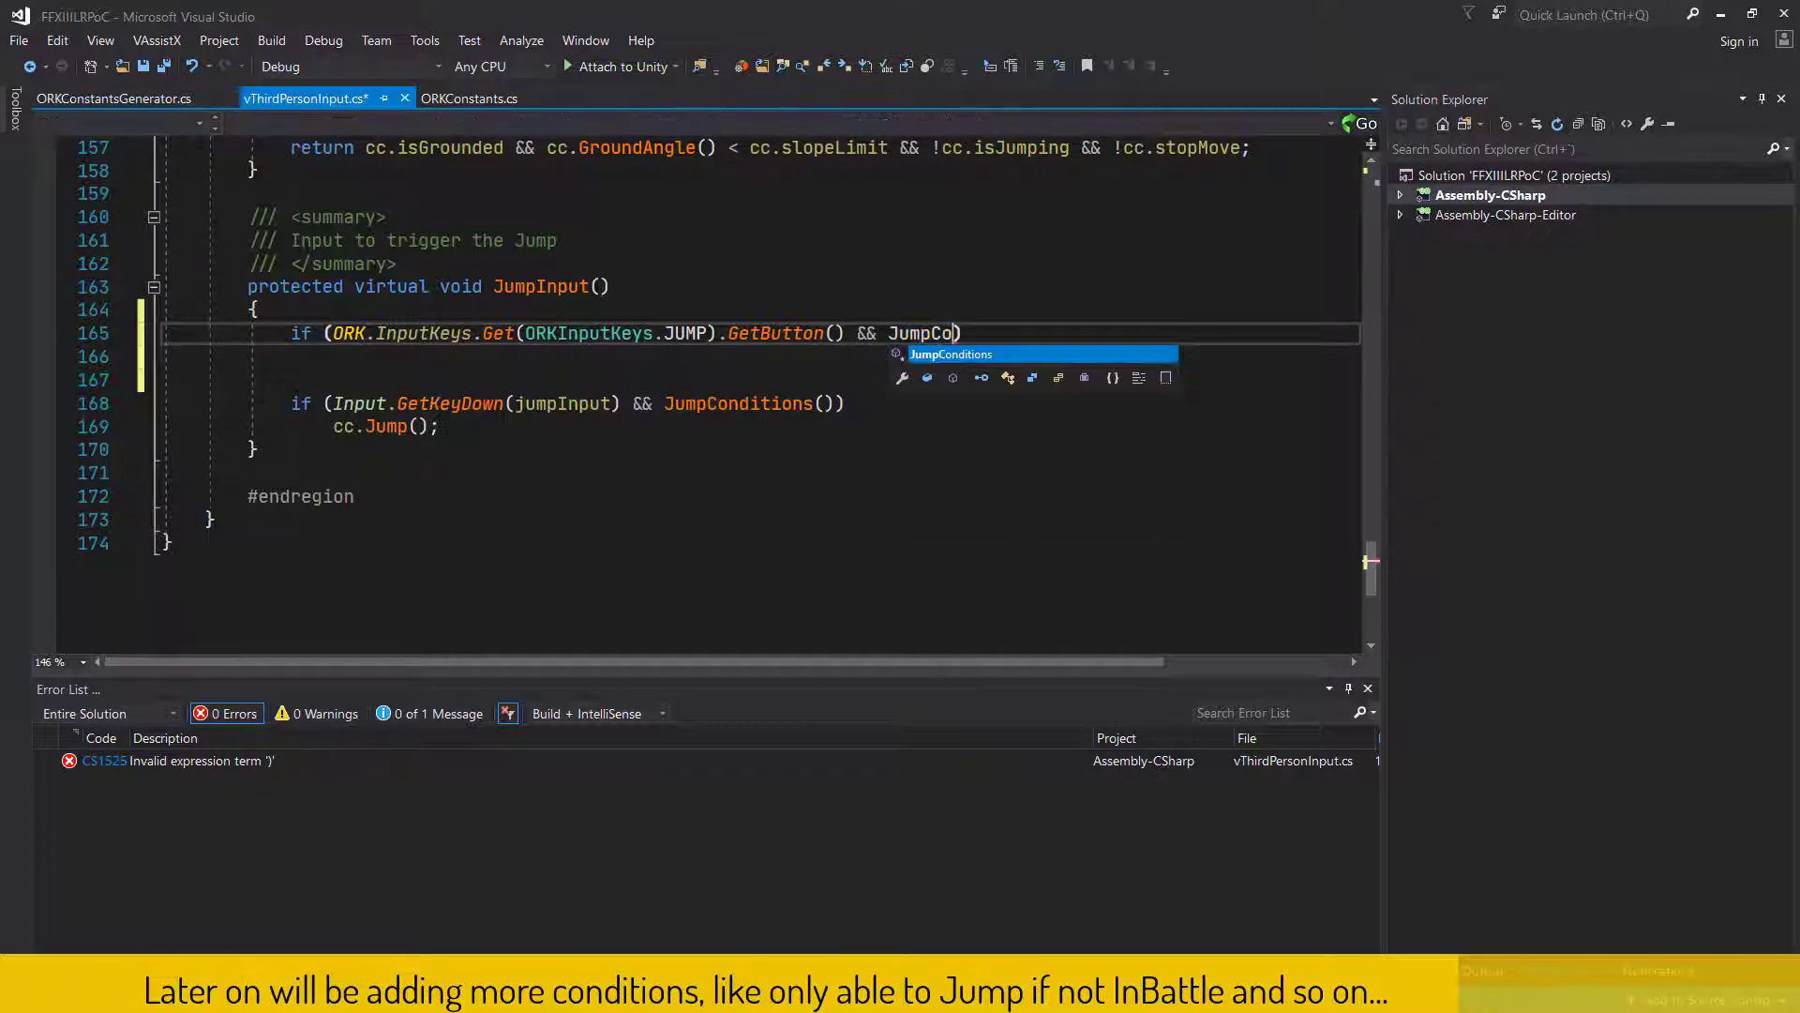
{"action": "key", "text": "Tab"}
{"action": "type", "text": "()) {"}
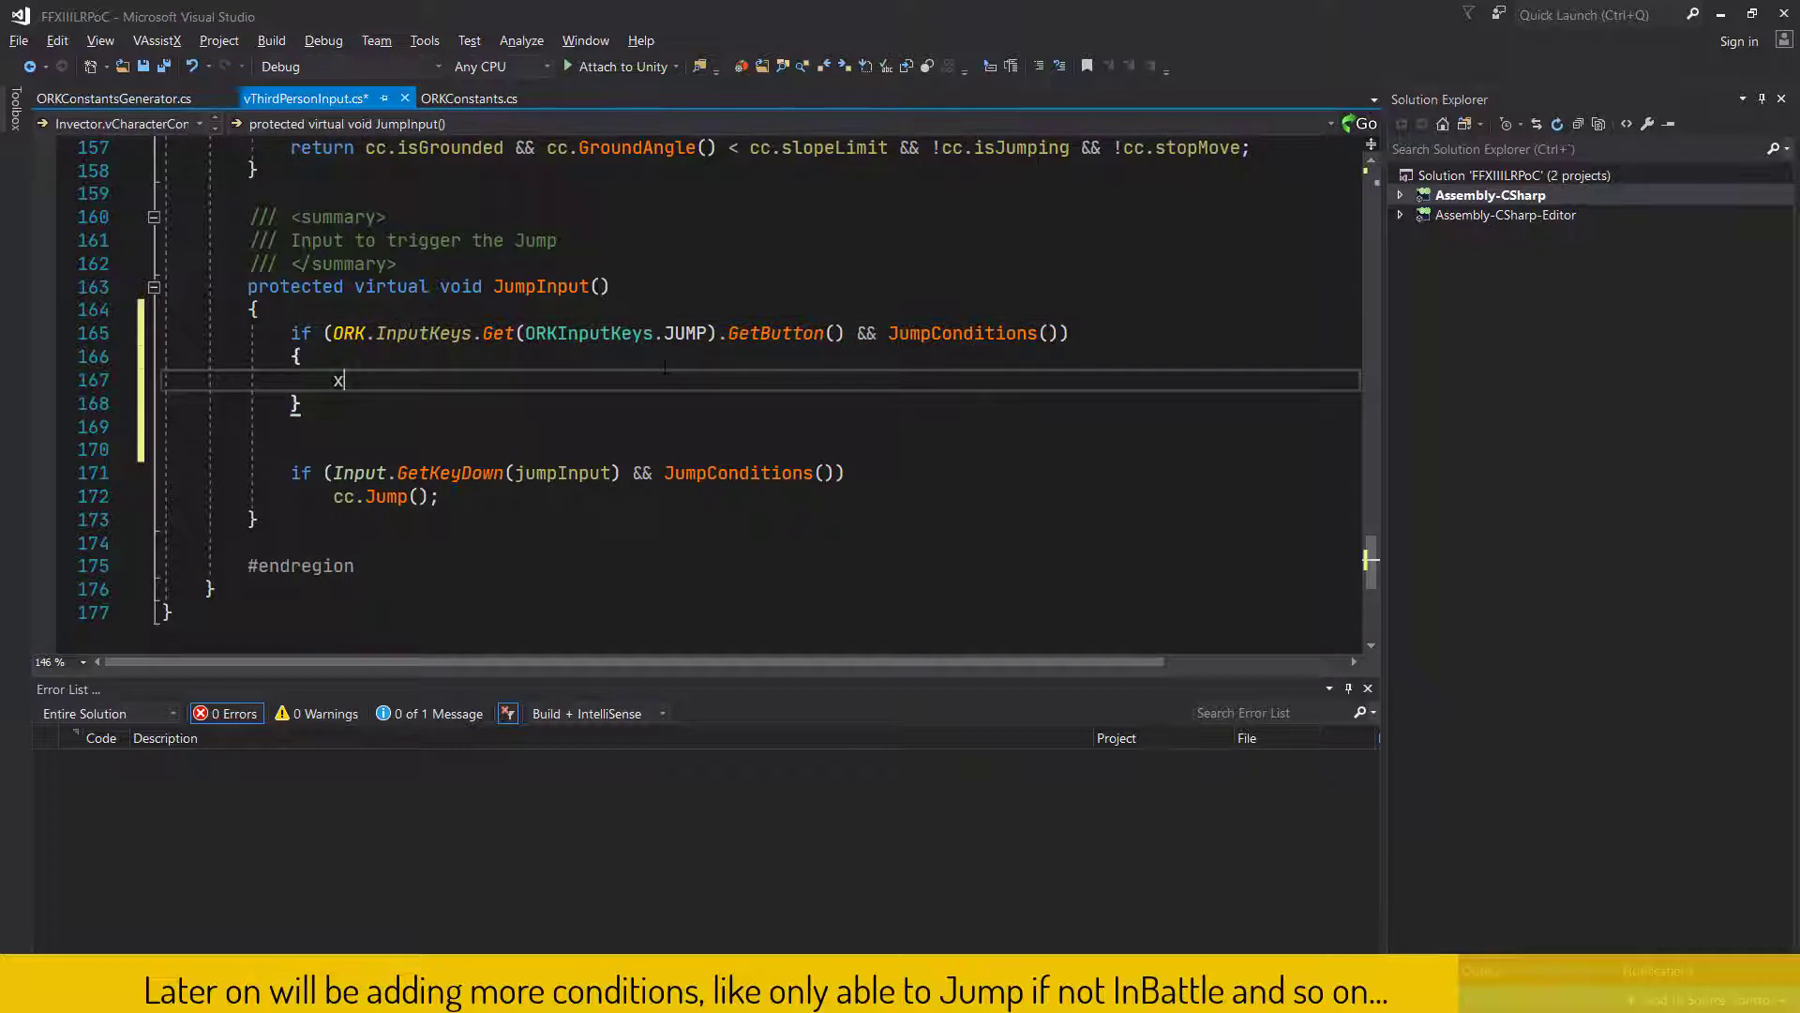
{"action": "type", "text": ".Ju"}
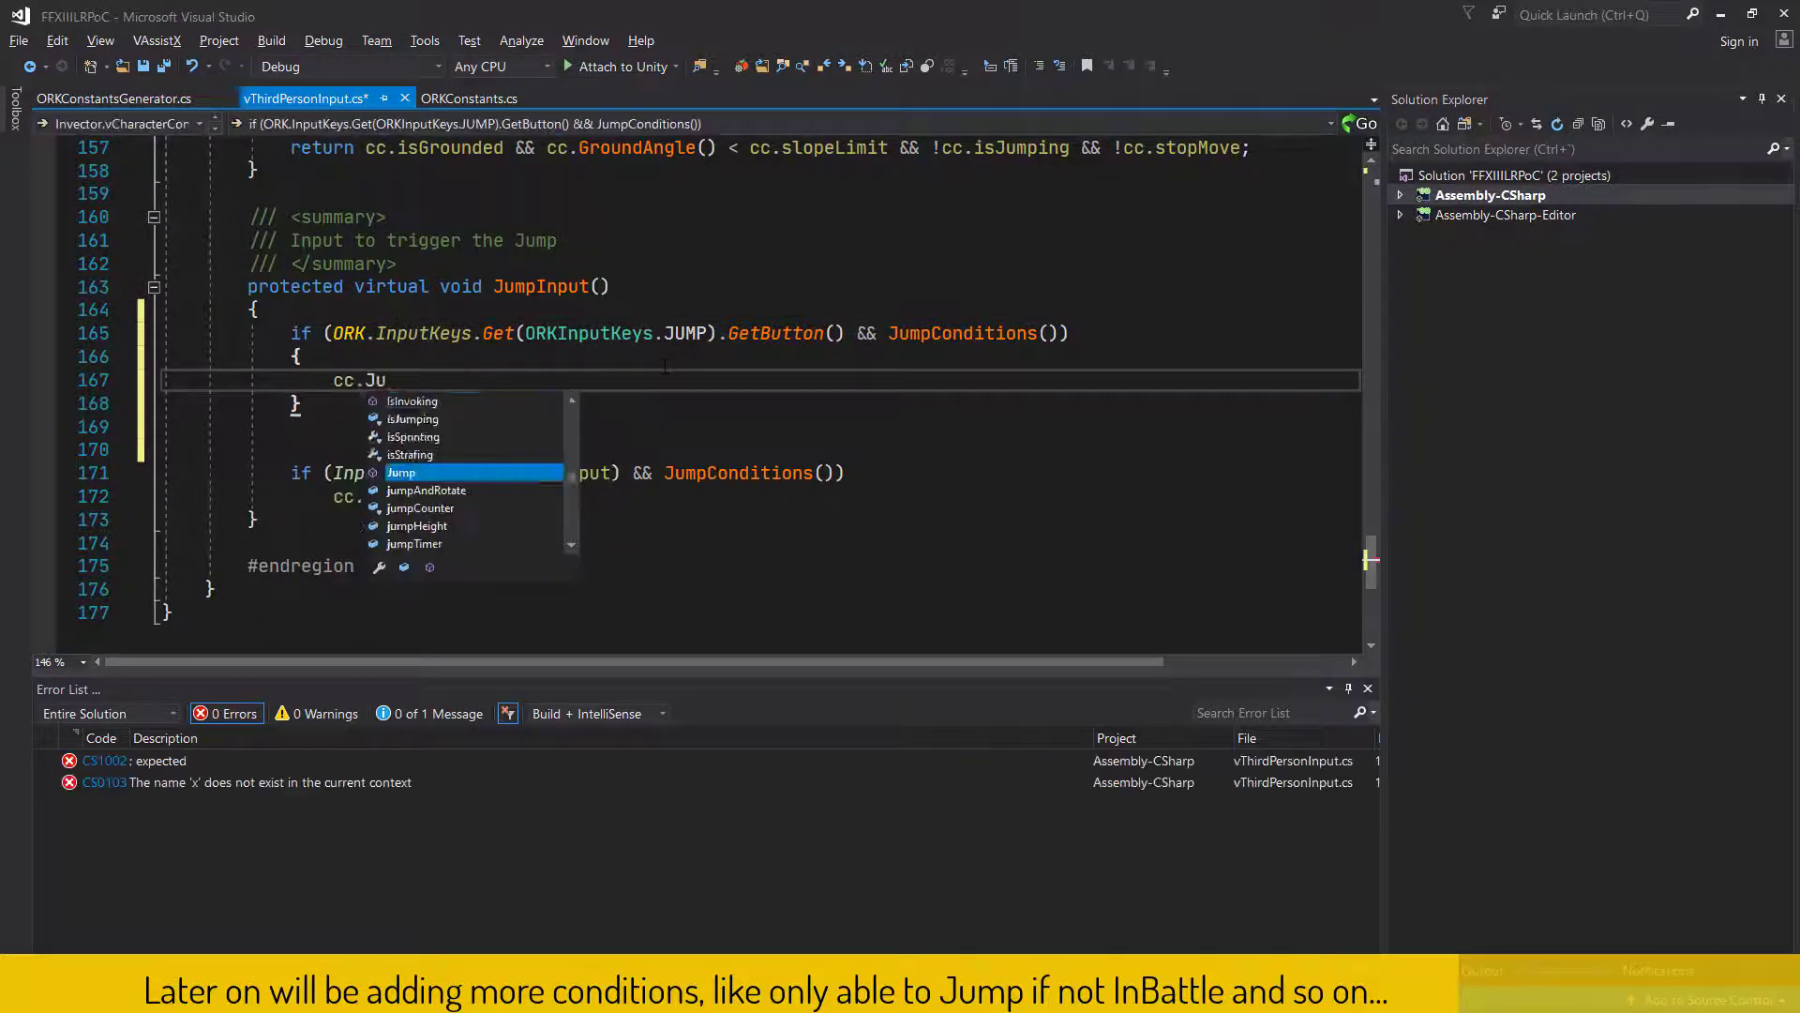
{"action": "key", "text": "Tab"}
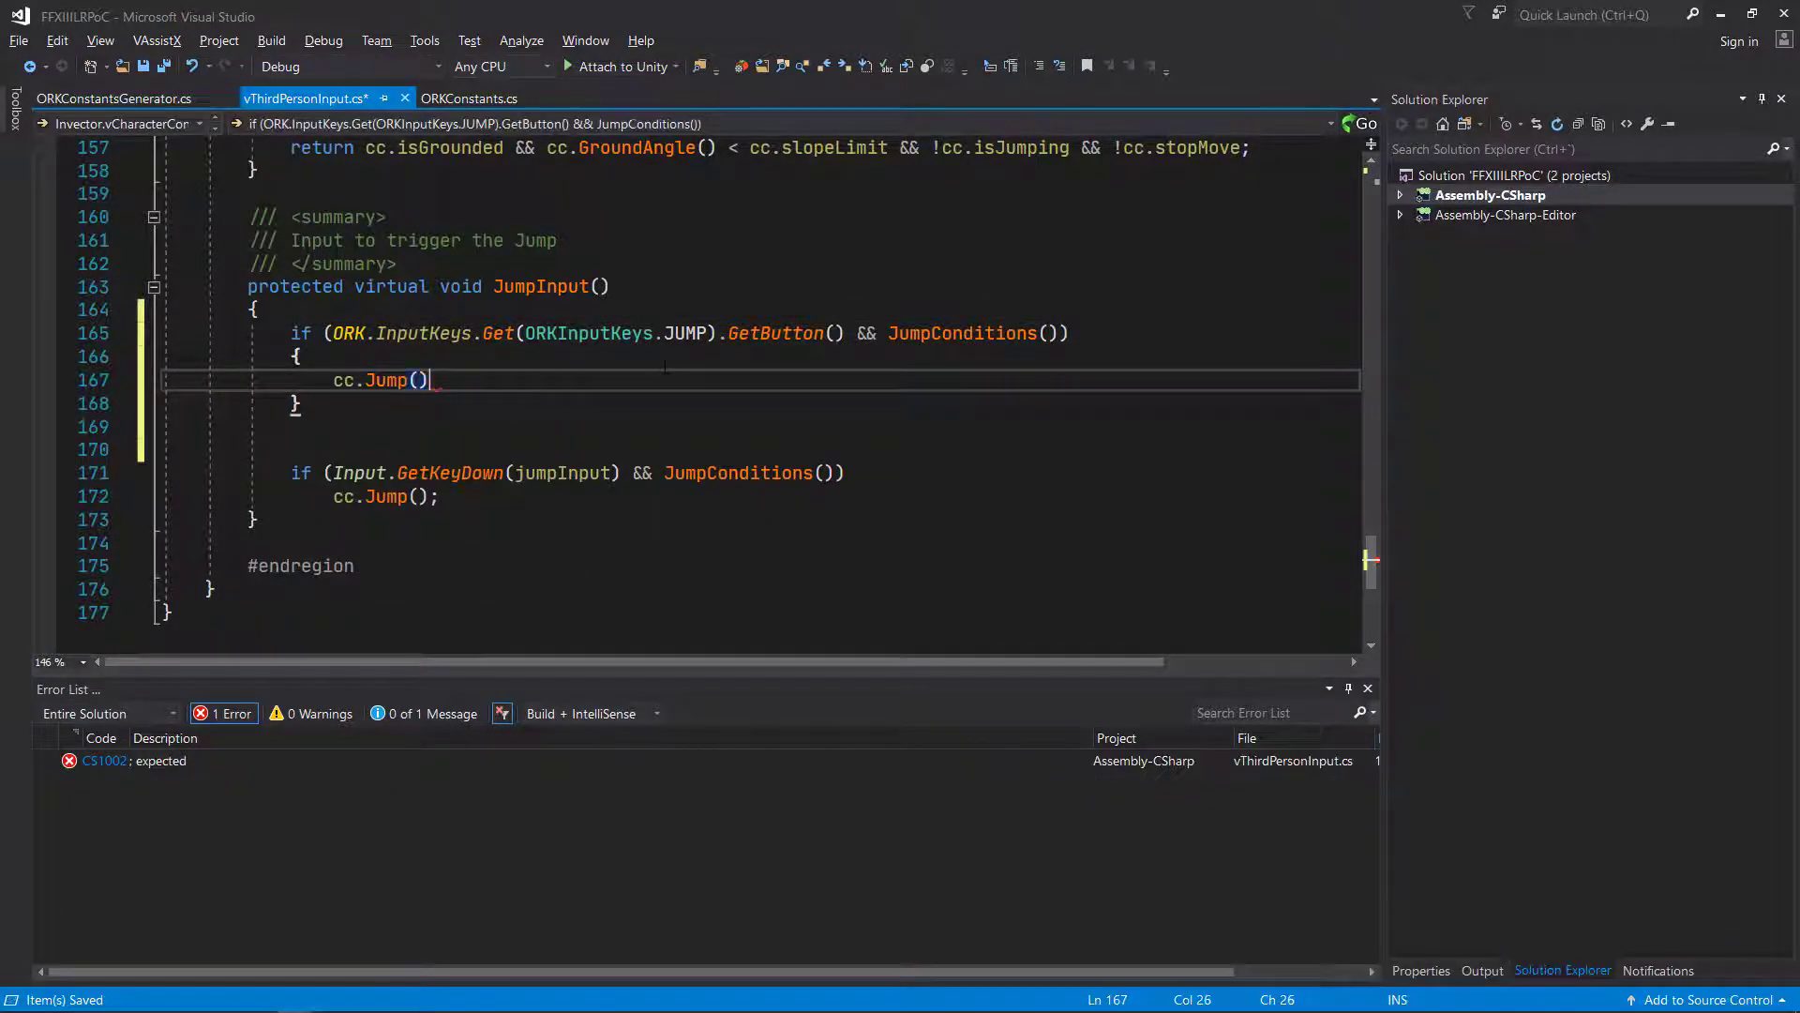
Comment out the old Input.GetKeyDown jump check lines.
{"action": "left_click", "coordinate": [291, 472]}
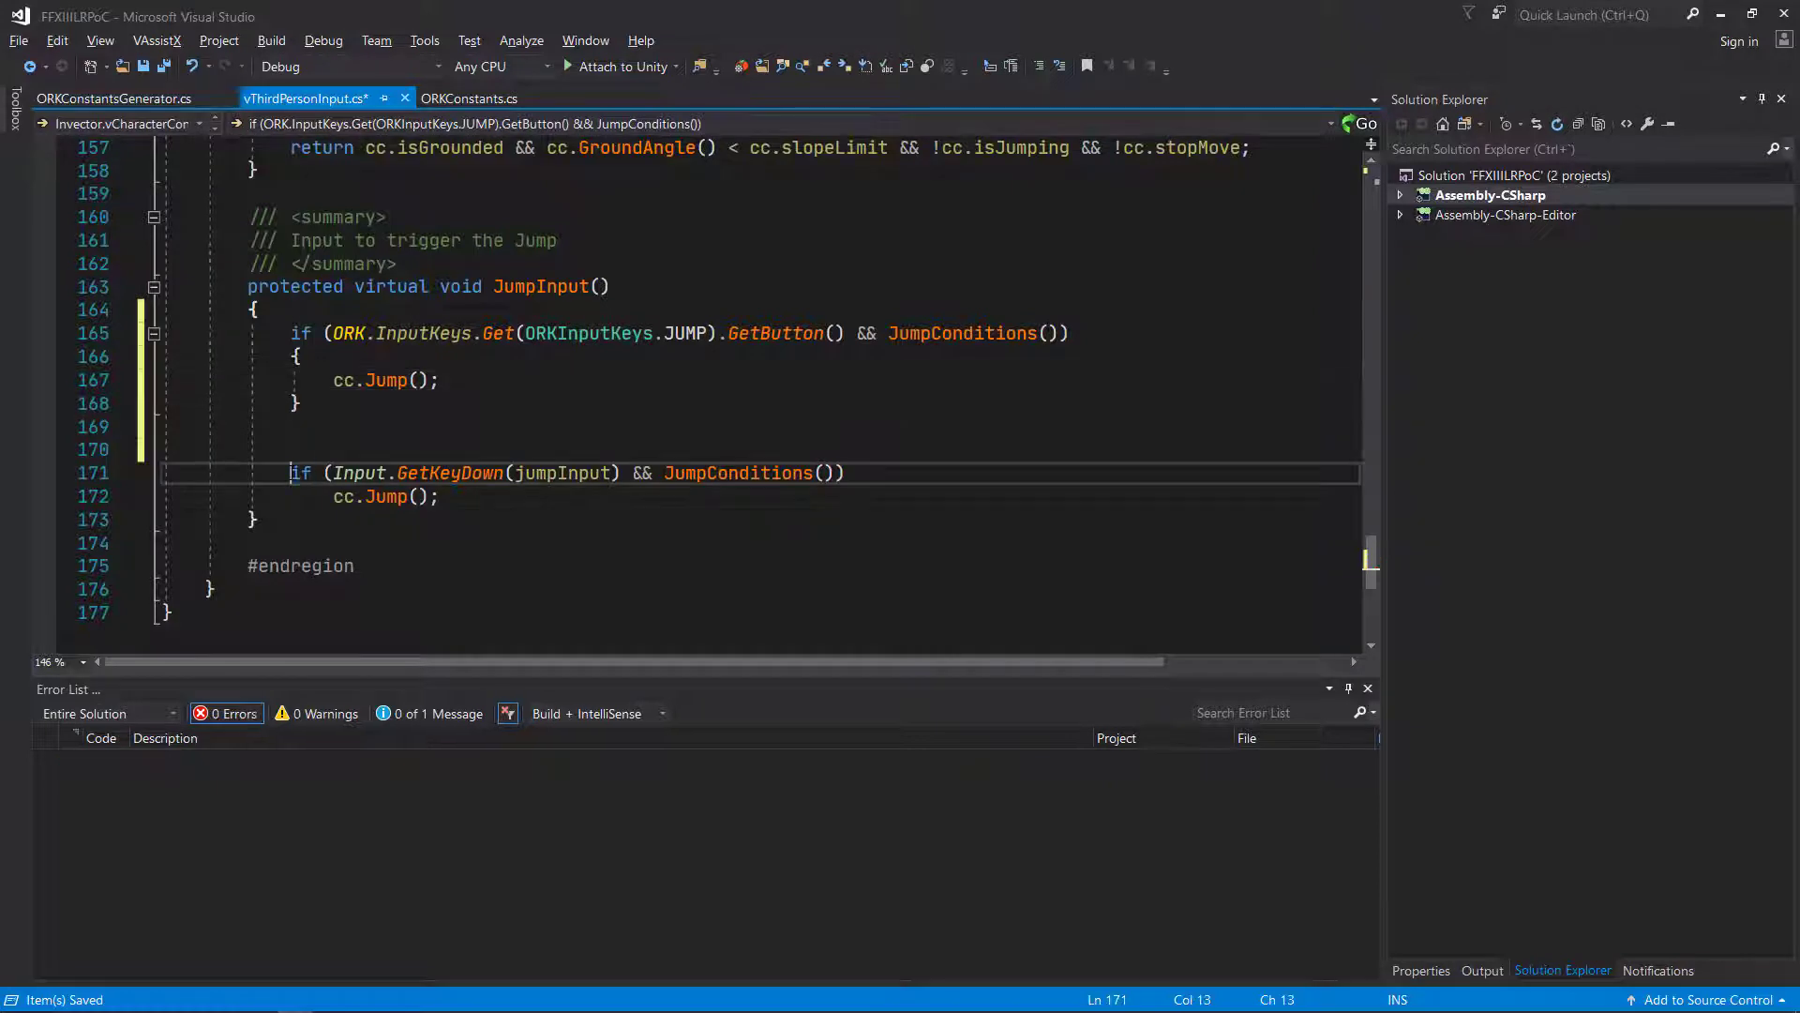
{"action": "type", "text": "//"}
{"action": "left_click", "coordinate": [291, 496]}
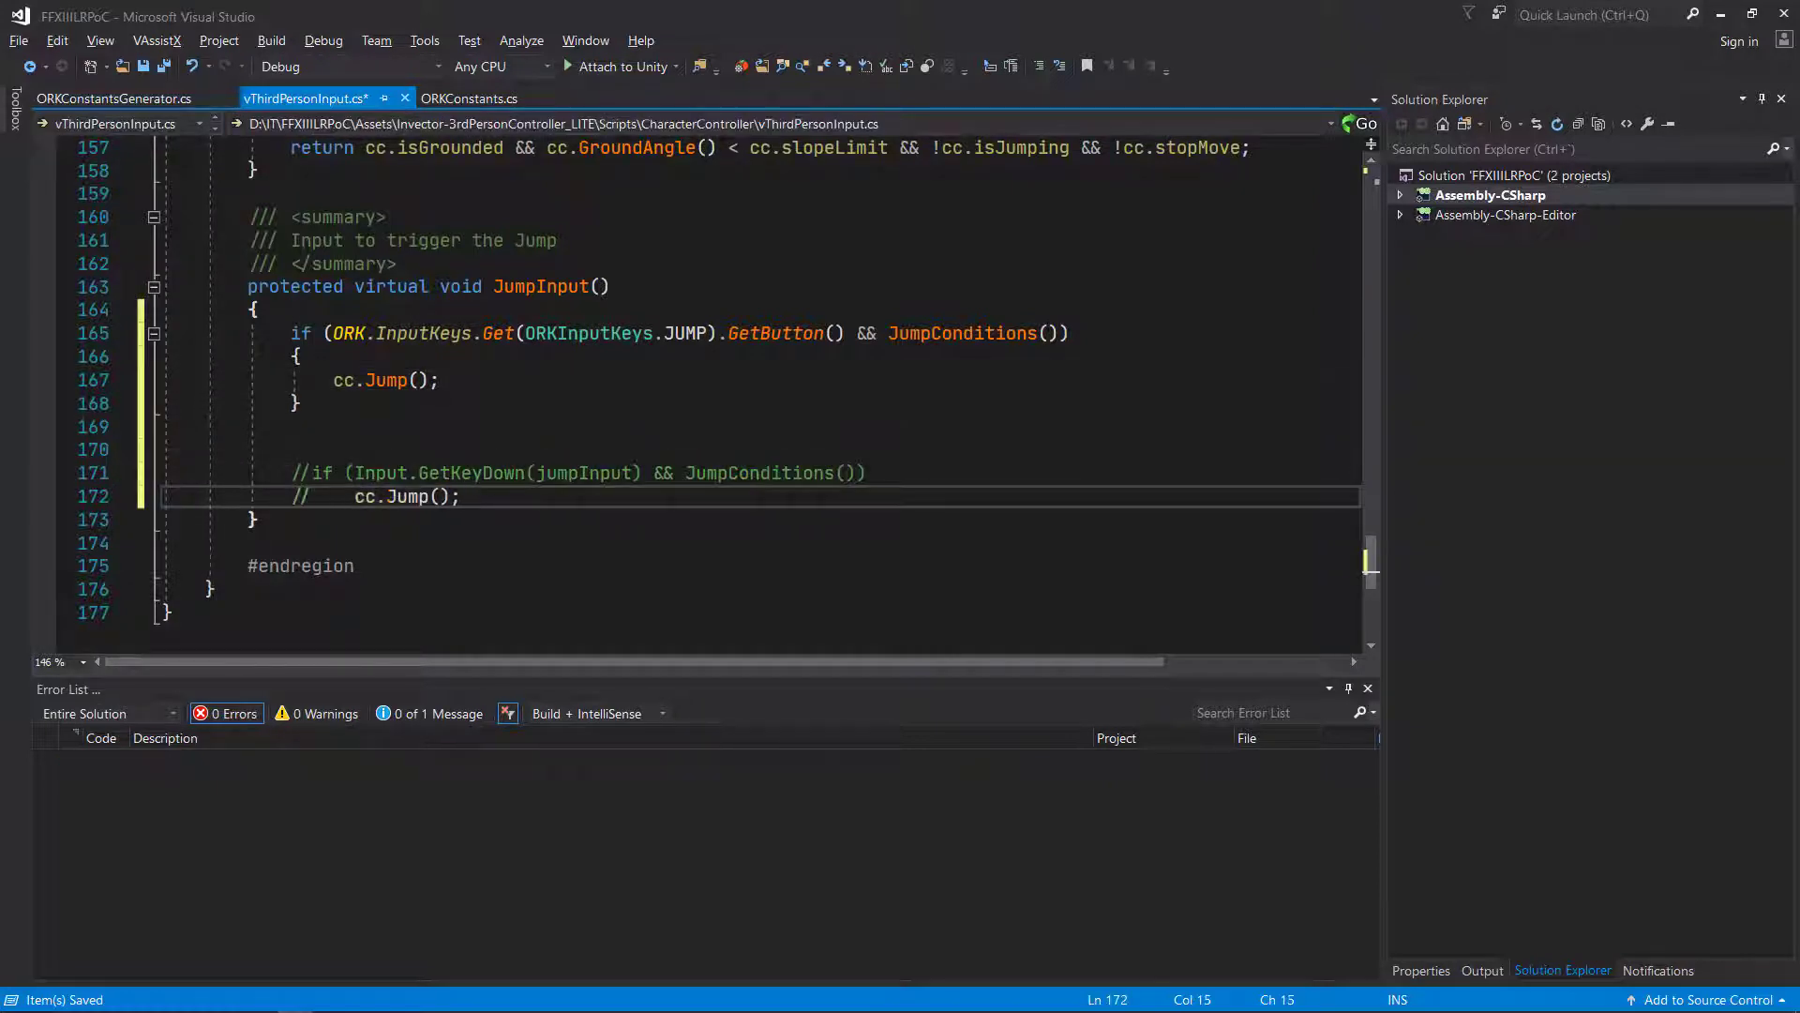
{"action": "left_click", "coordinate": [291, 427]}
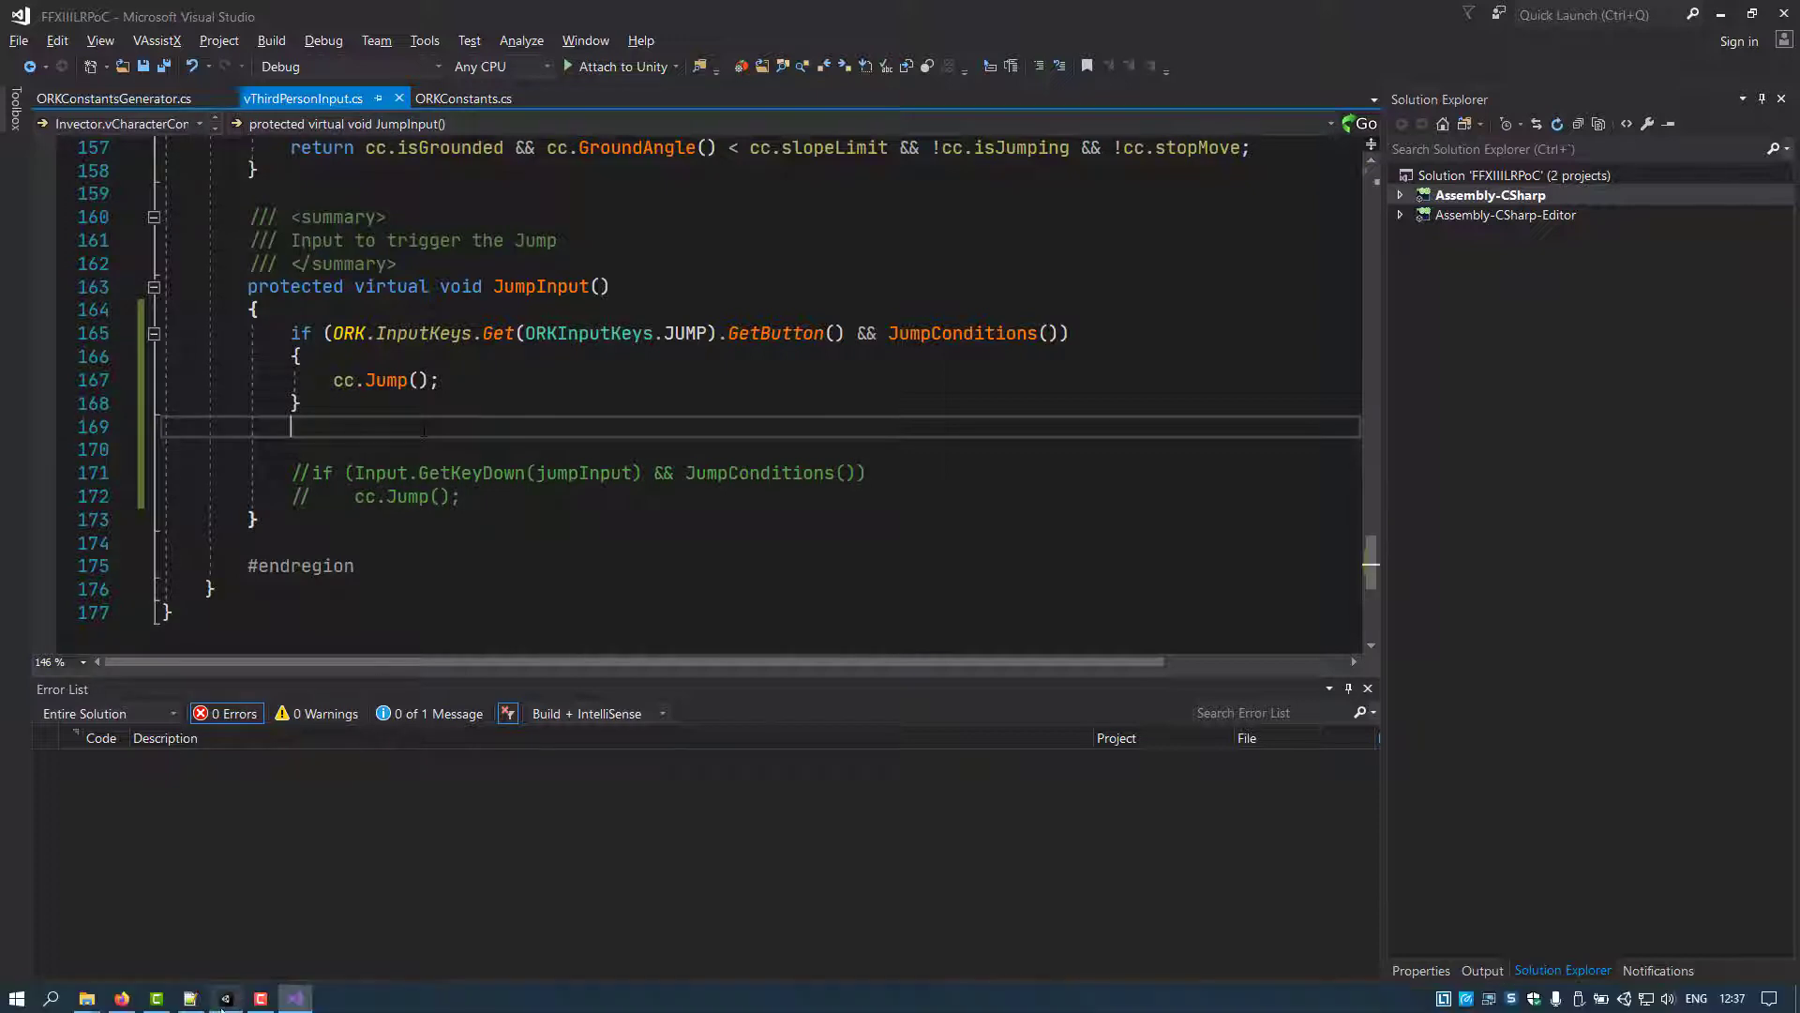
In Unity play mode, run the character with W, jump with Space, then stop with Ctrl+P.
{"action": "left_click", "coordinate": [229, 1002]}
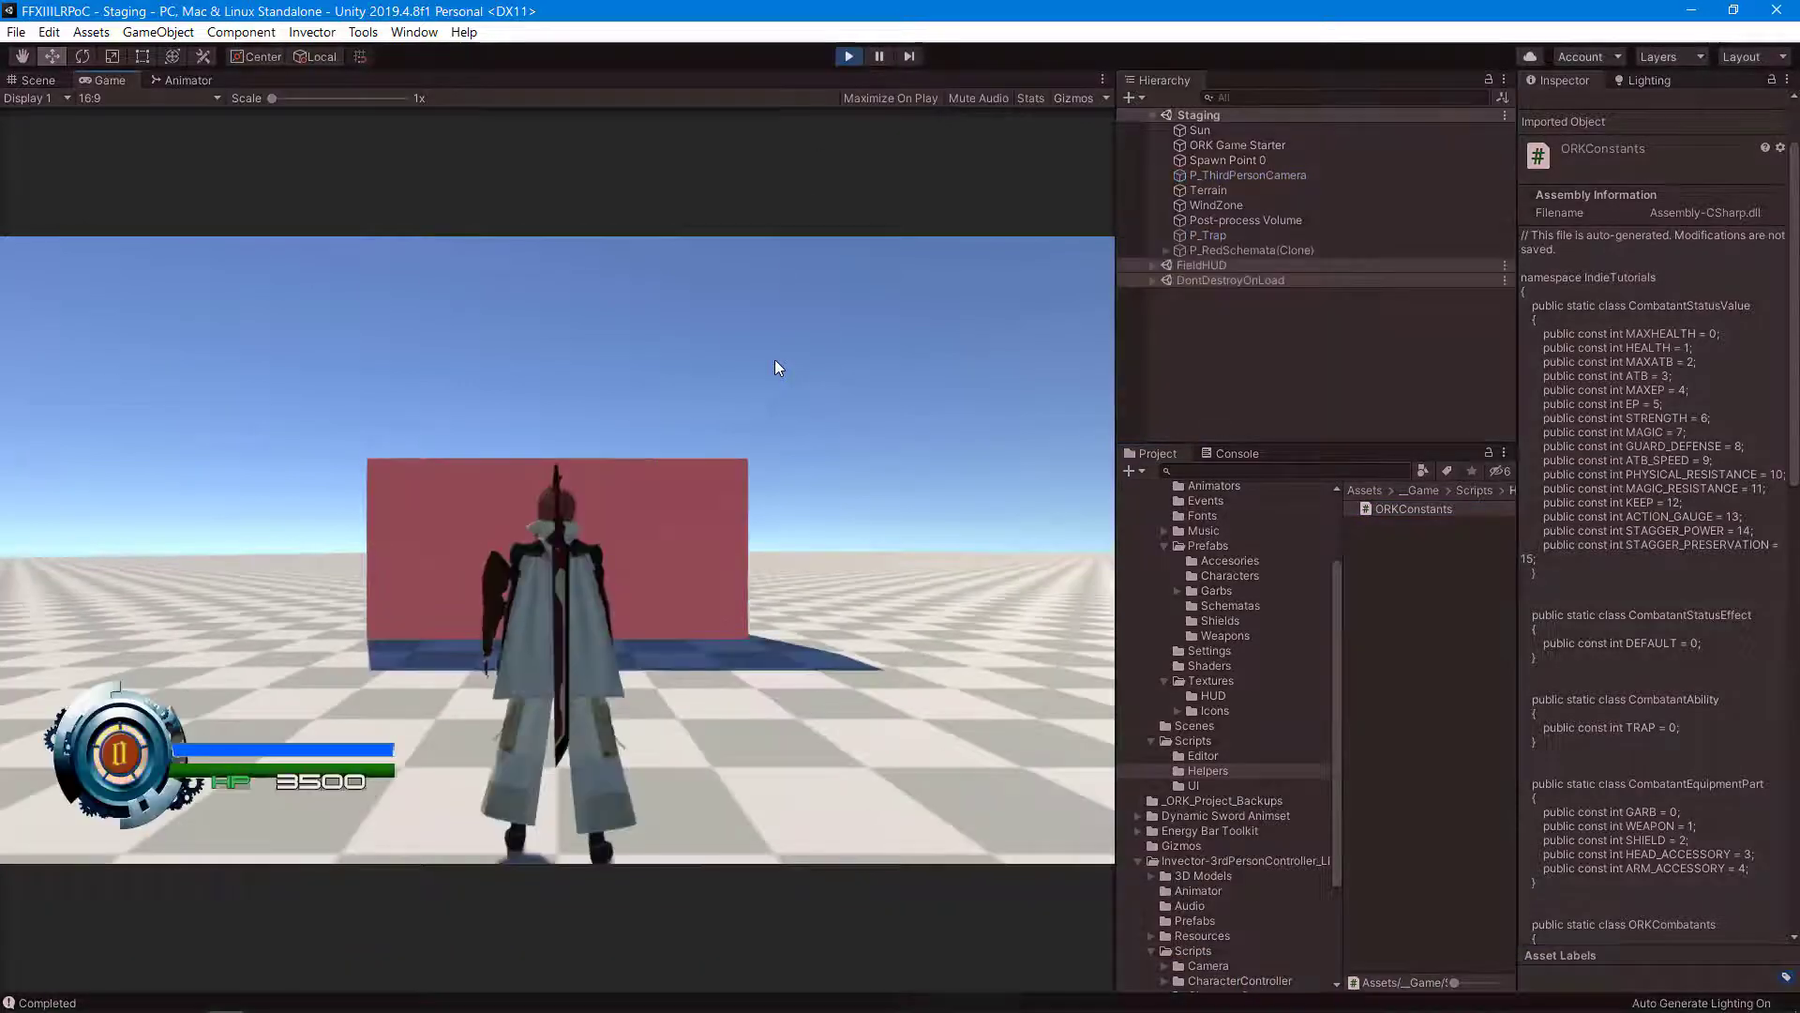
{"action": "key", "text": "w"}
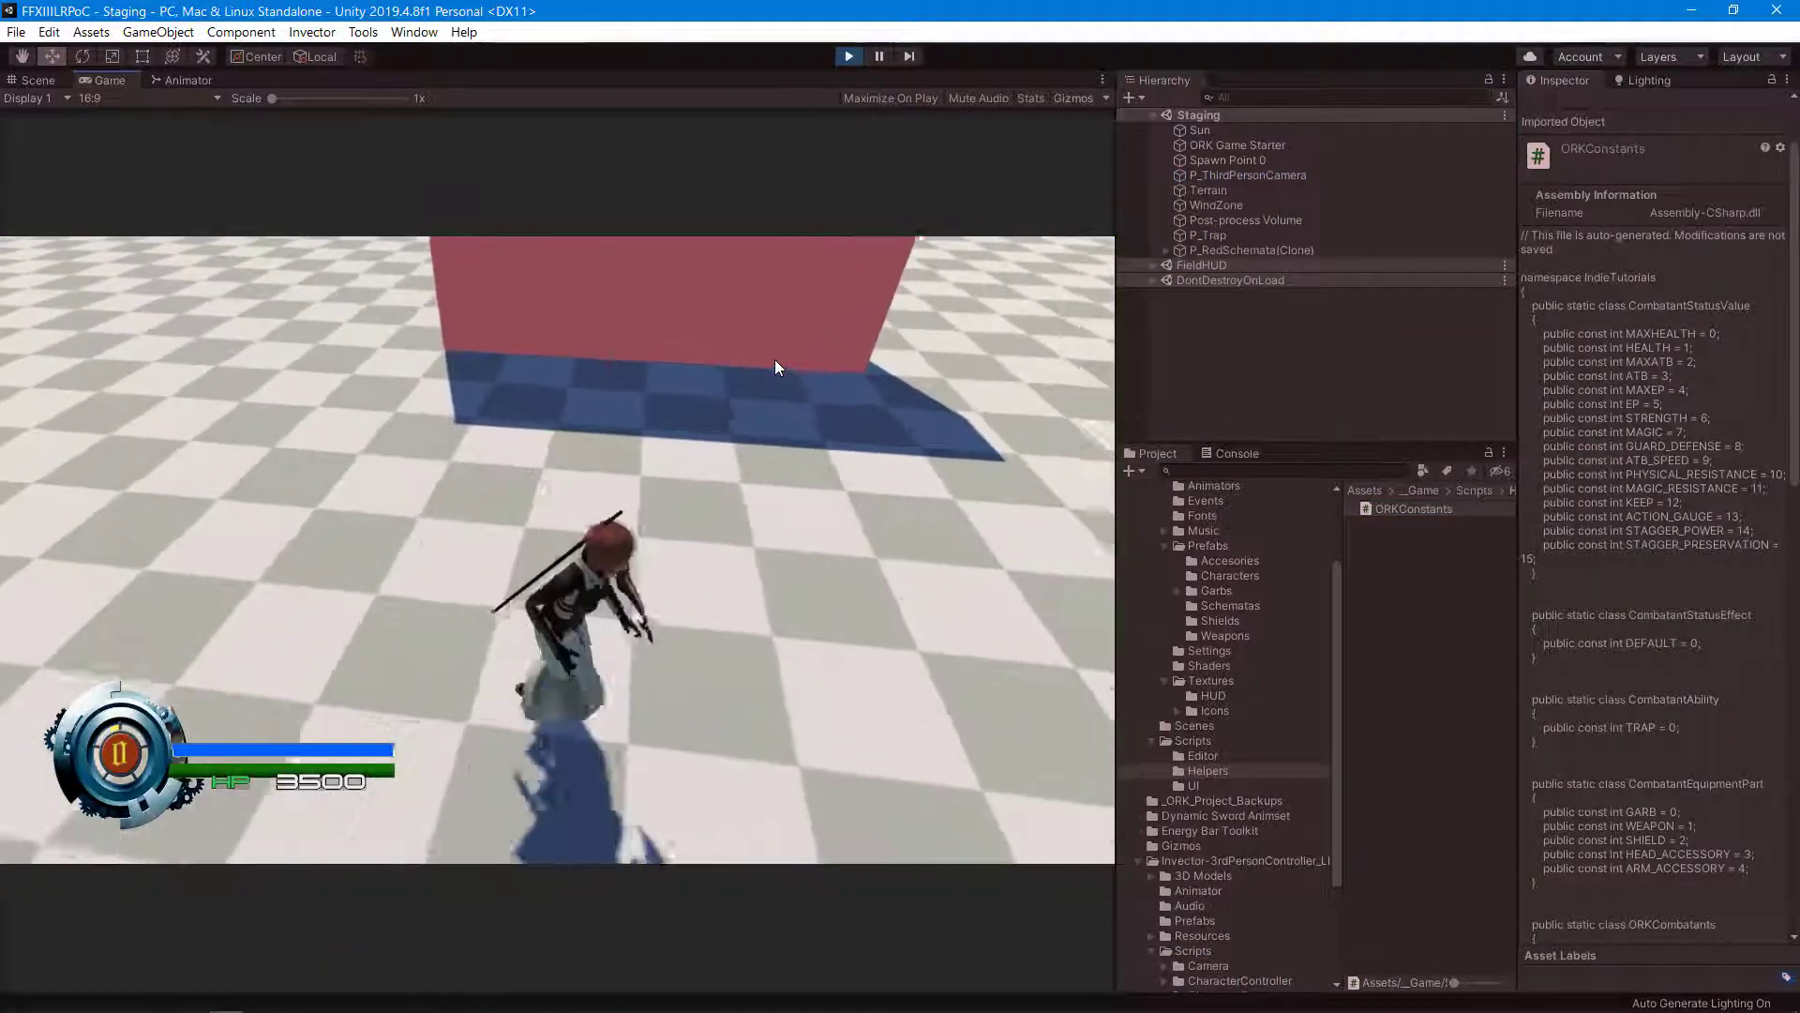
{"action": "key", "text": "space"}
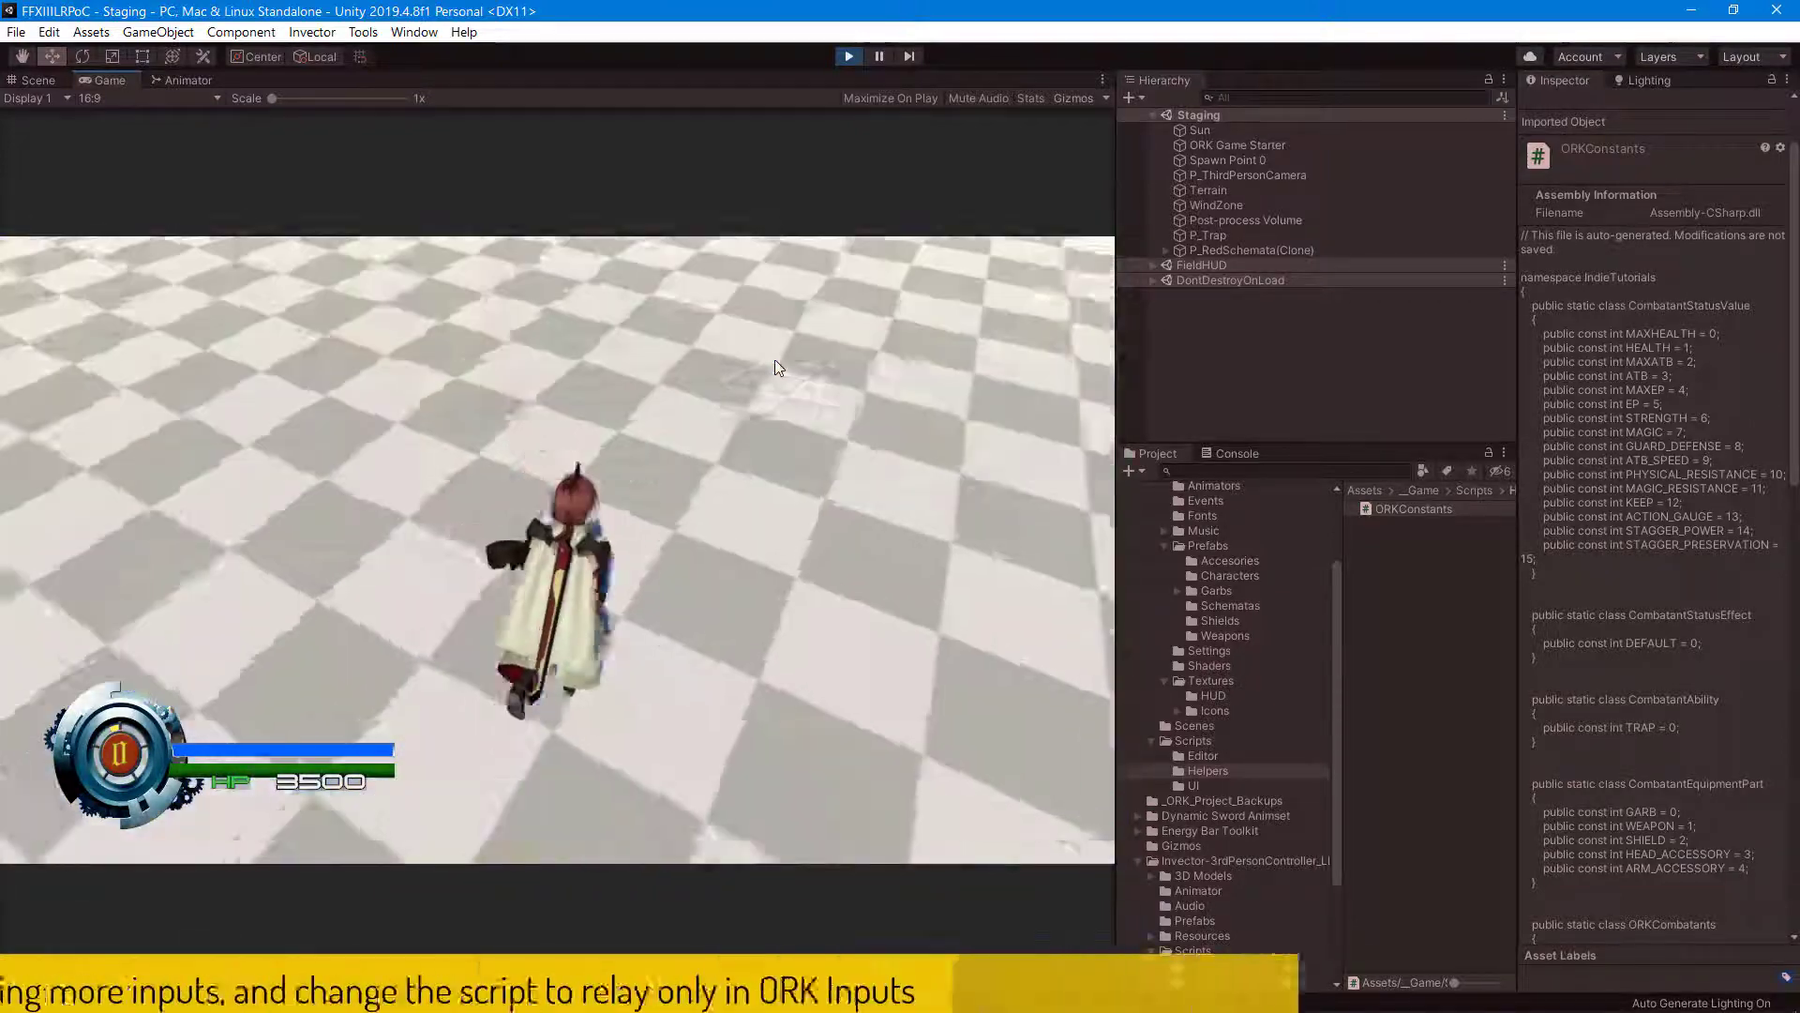
{"action": "key", "text": "space"}
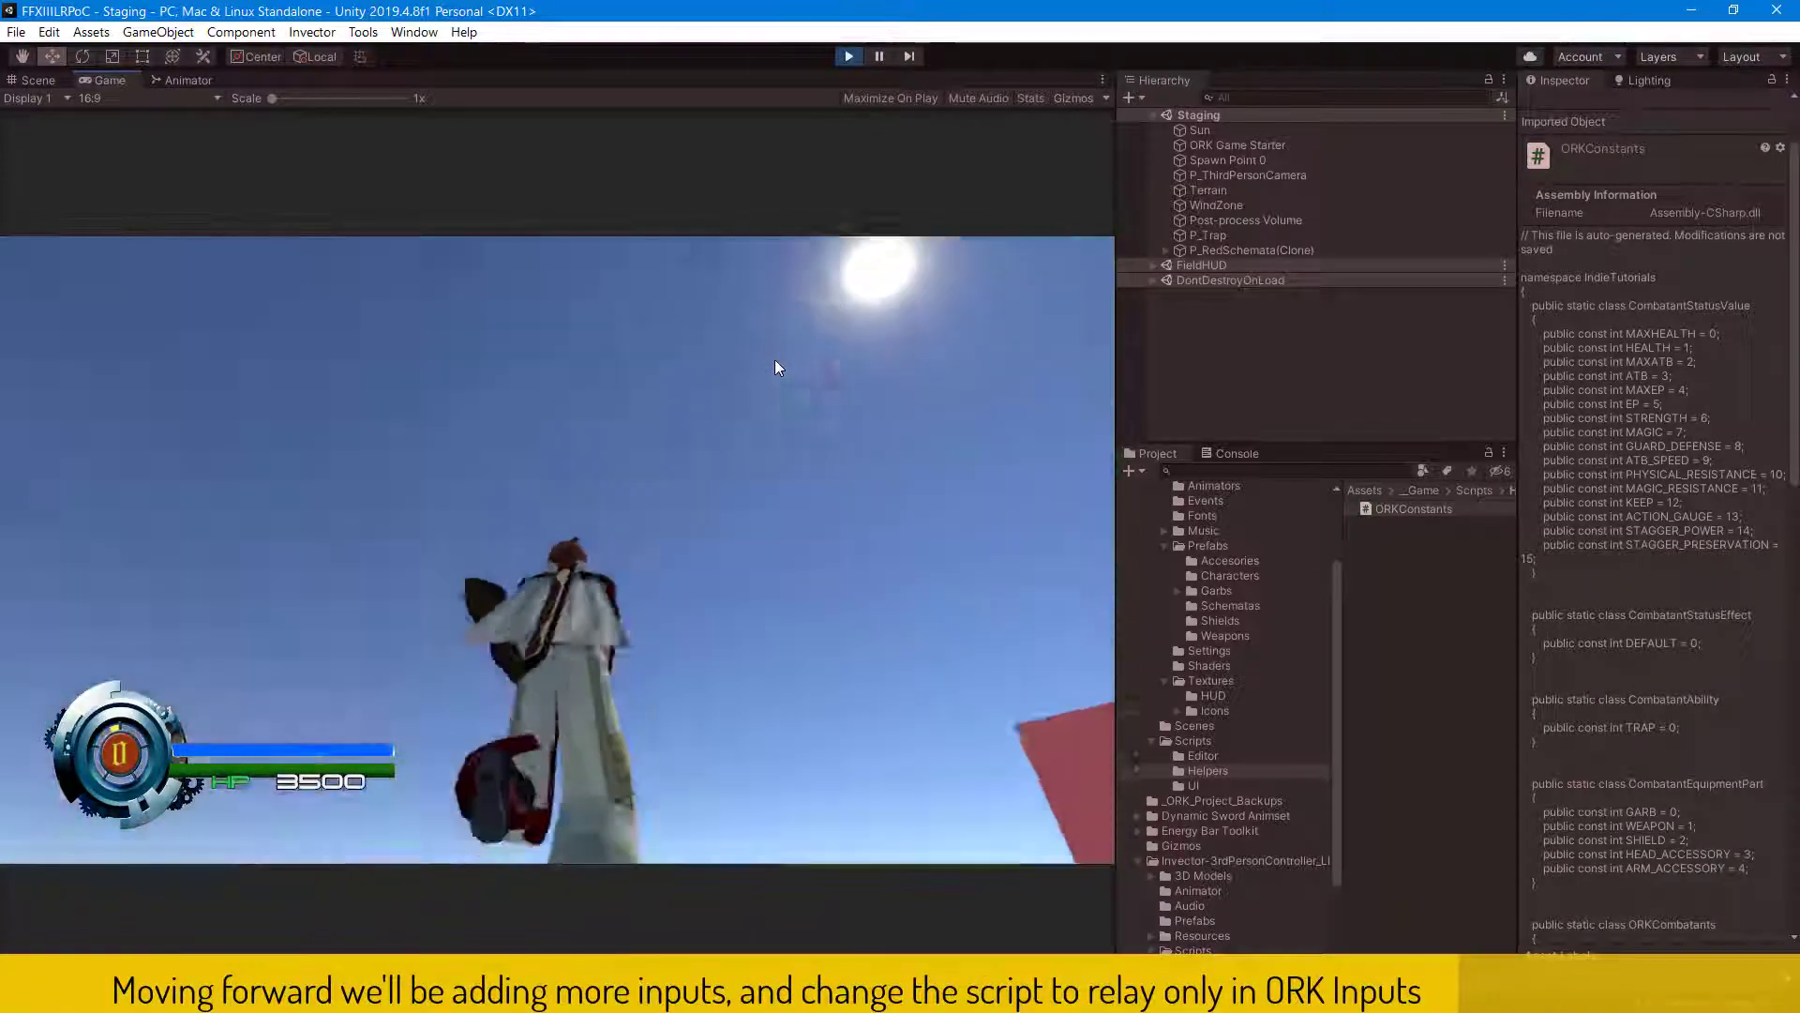
{"action": "key", "text": "w"}
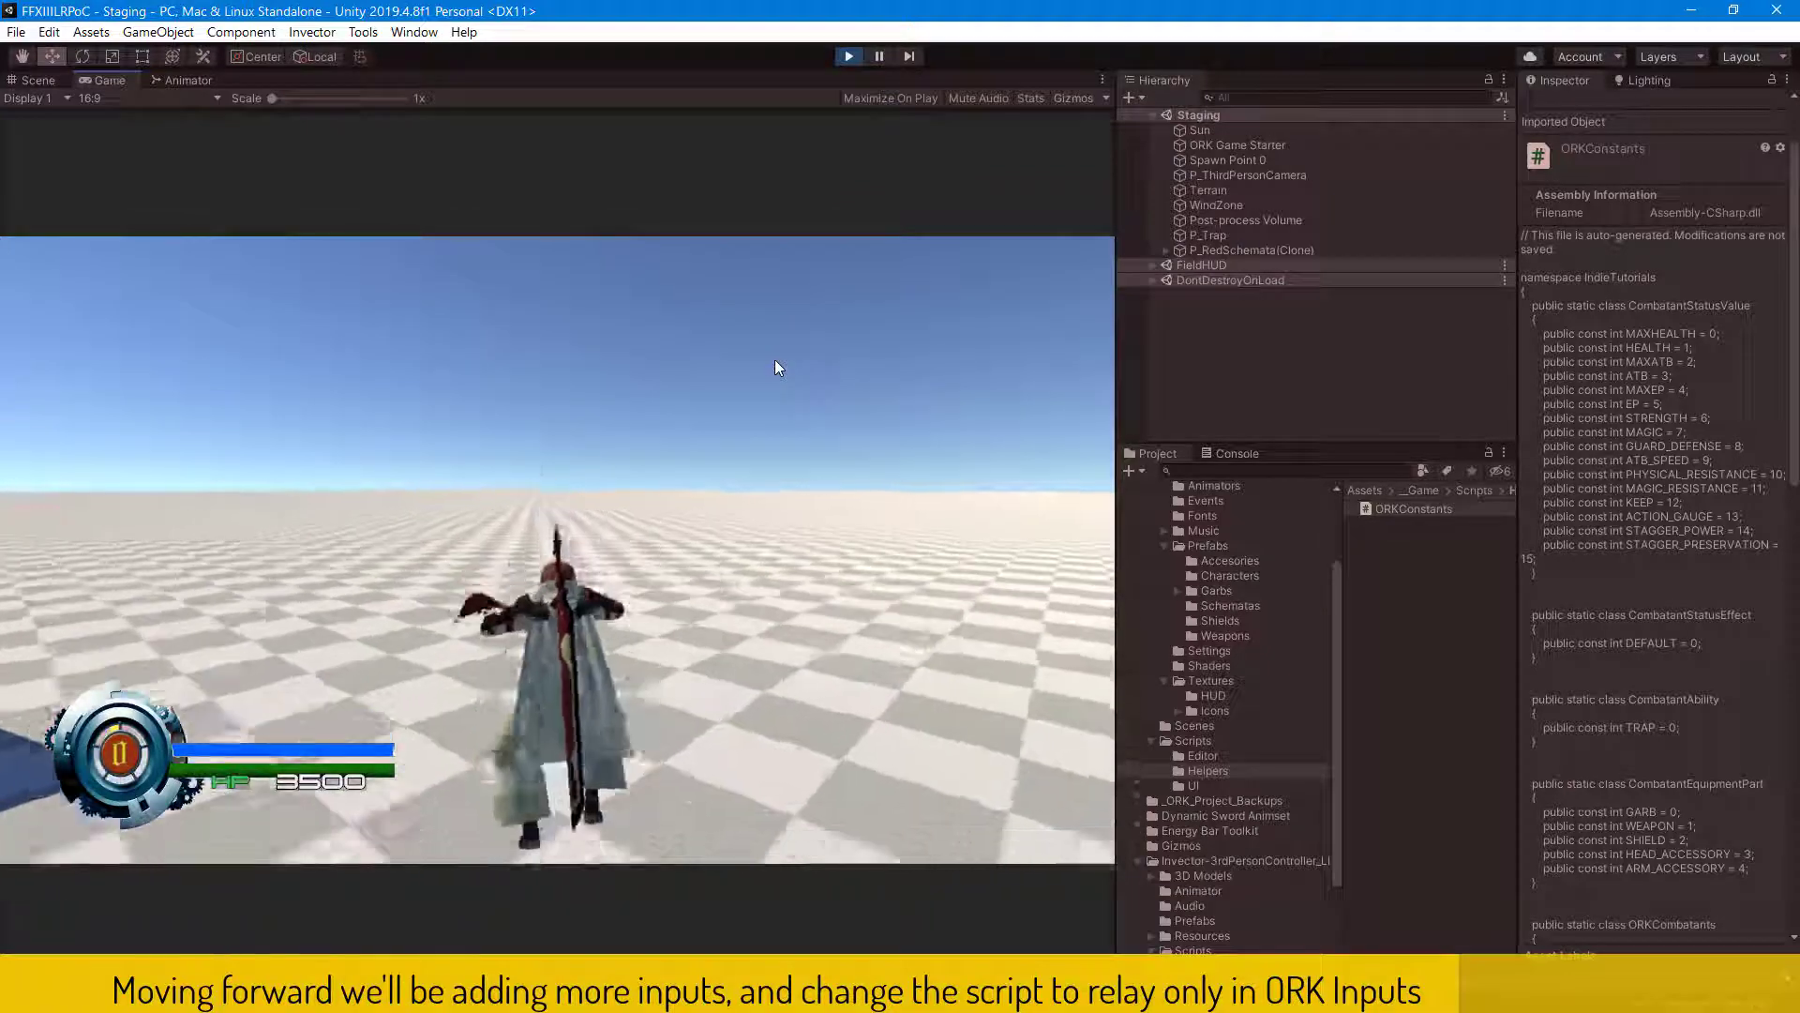
{"action": "key", "text": "w"}
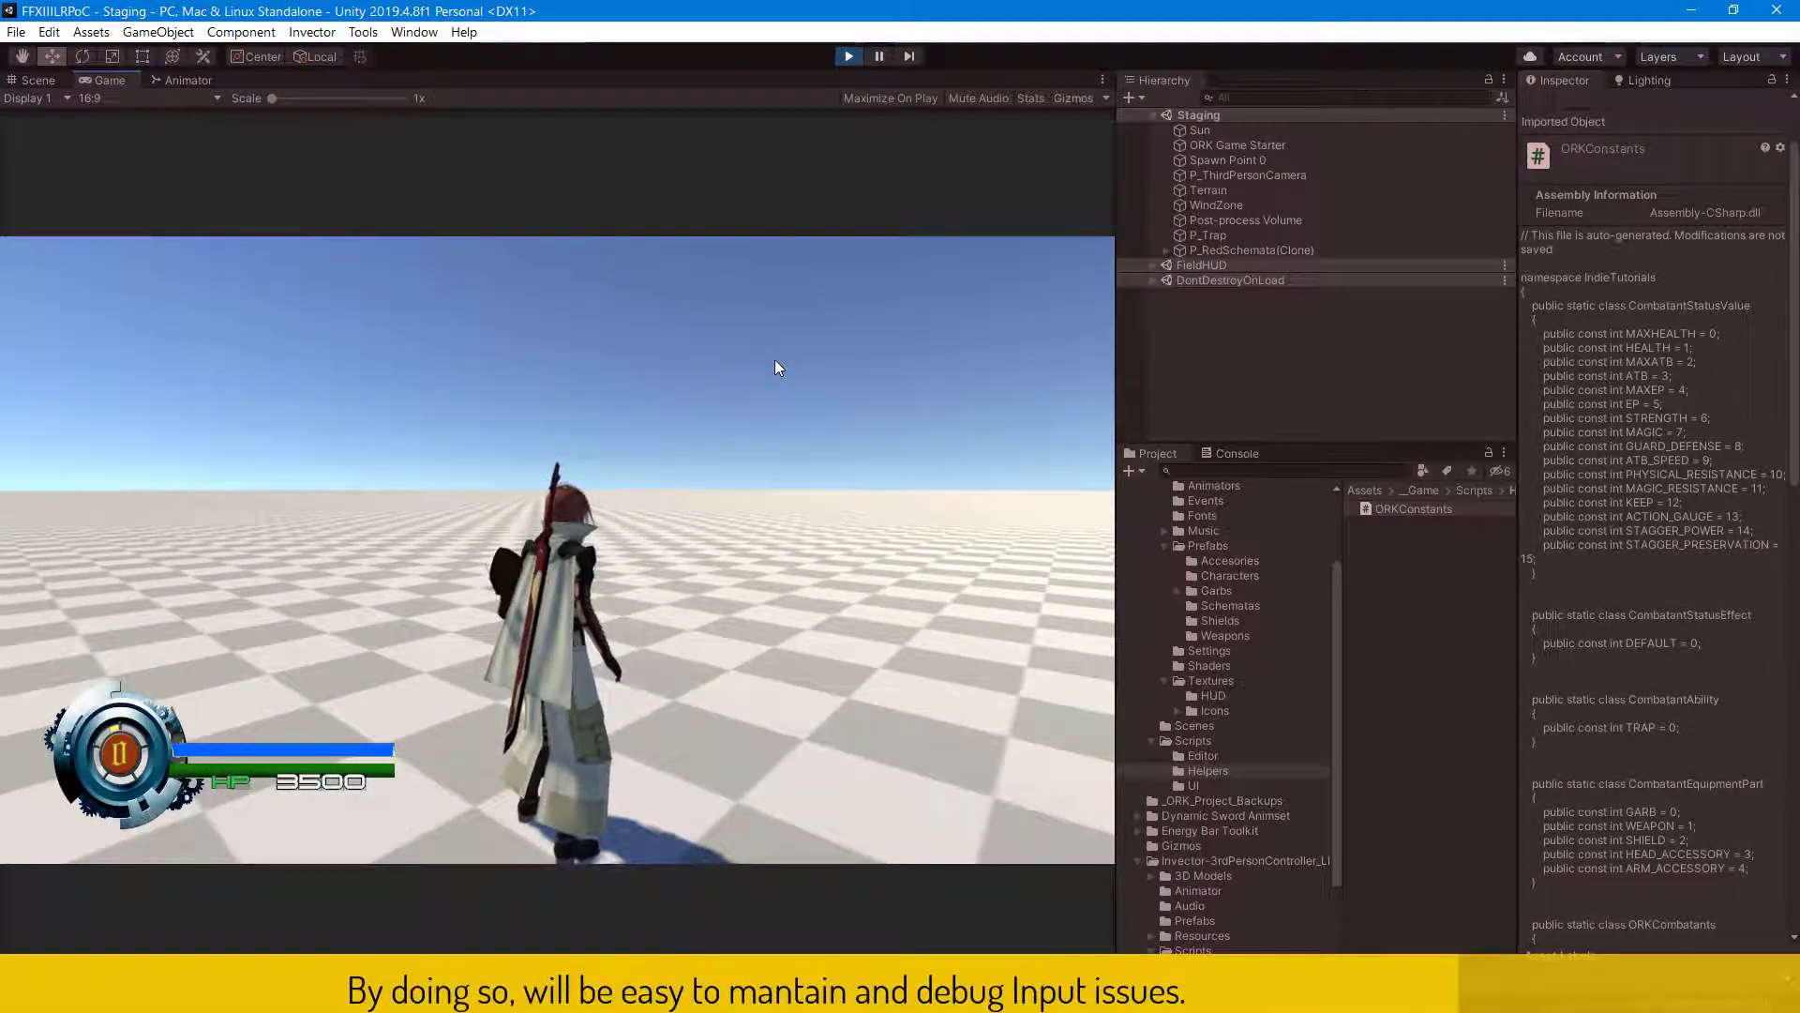
{"action": "key", "text": "ctrl+p"}
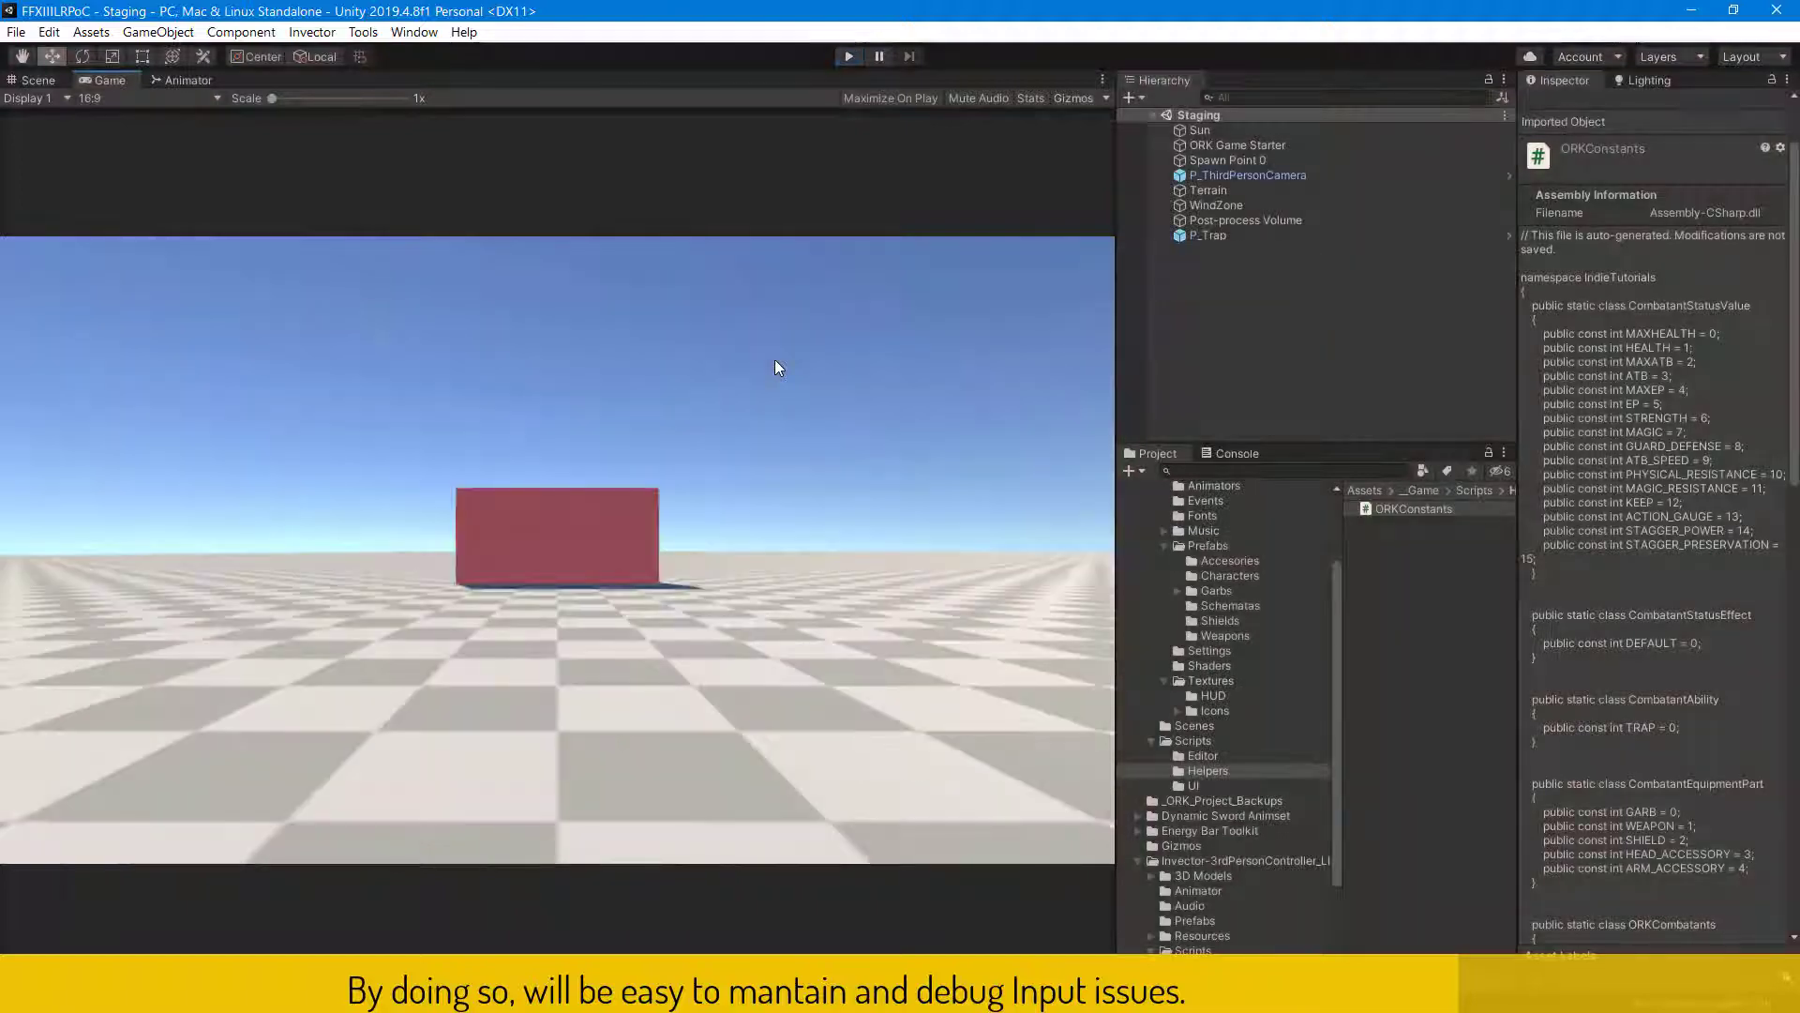